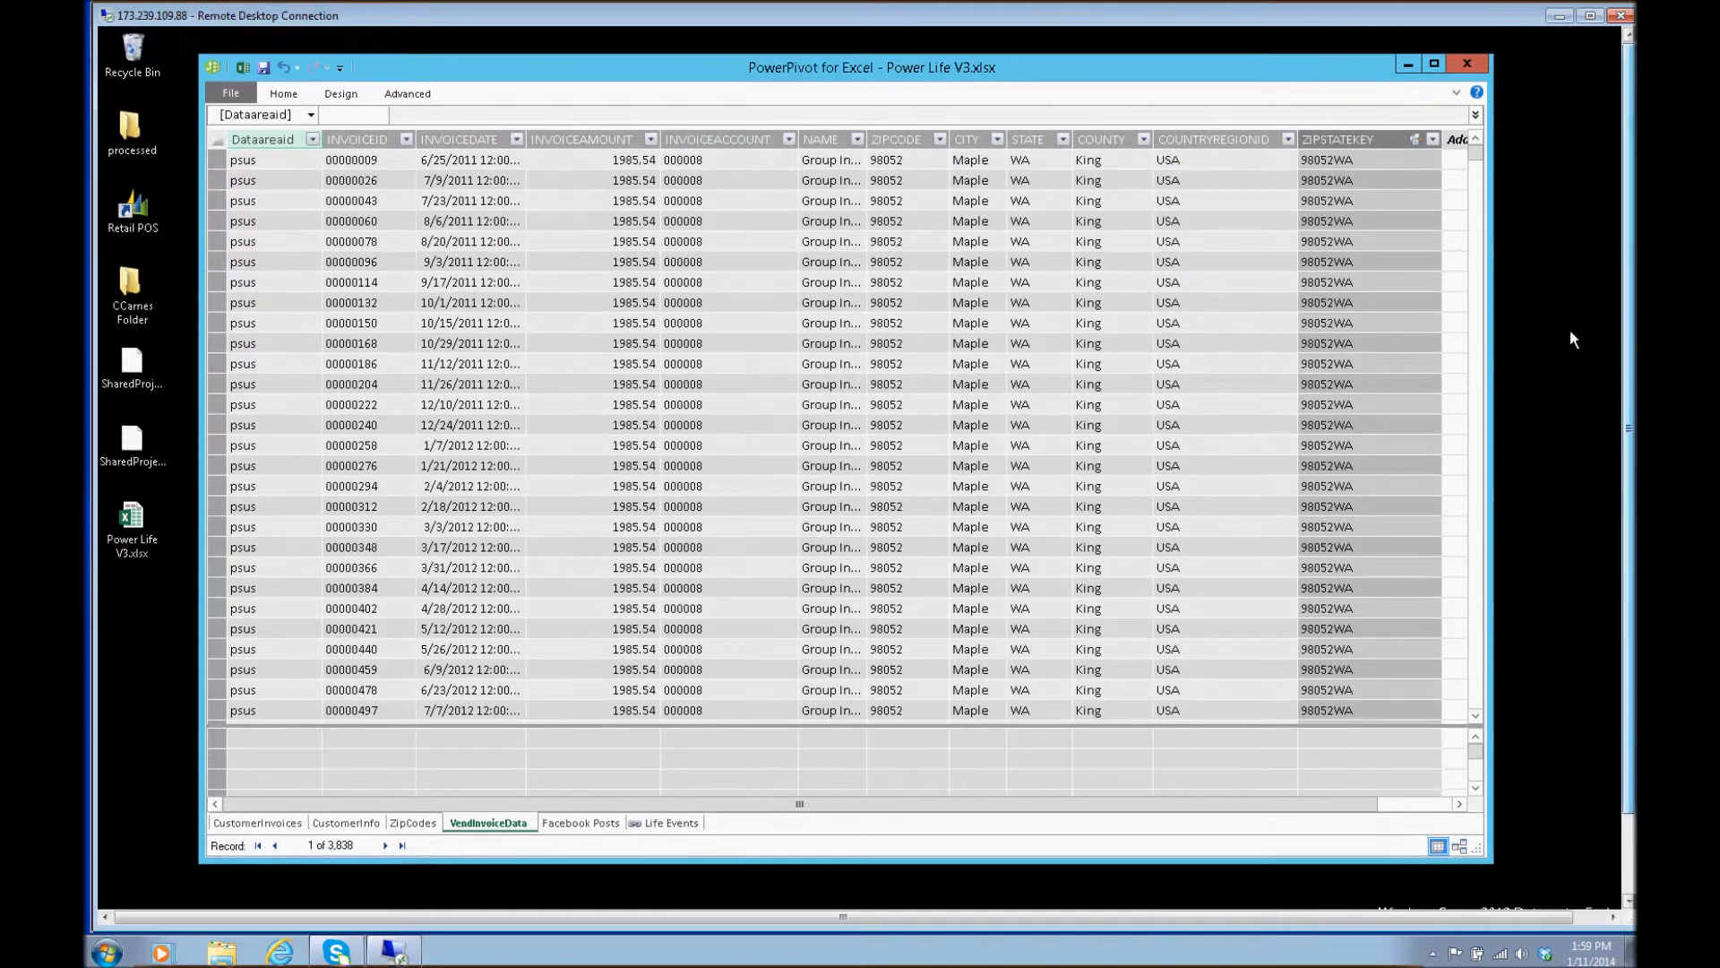
# Step: Review the SQL statement in the VendInvoiceData table properties and save the dialog
pyautogui.click(284, 94)
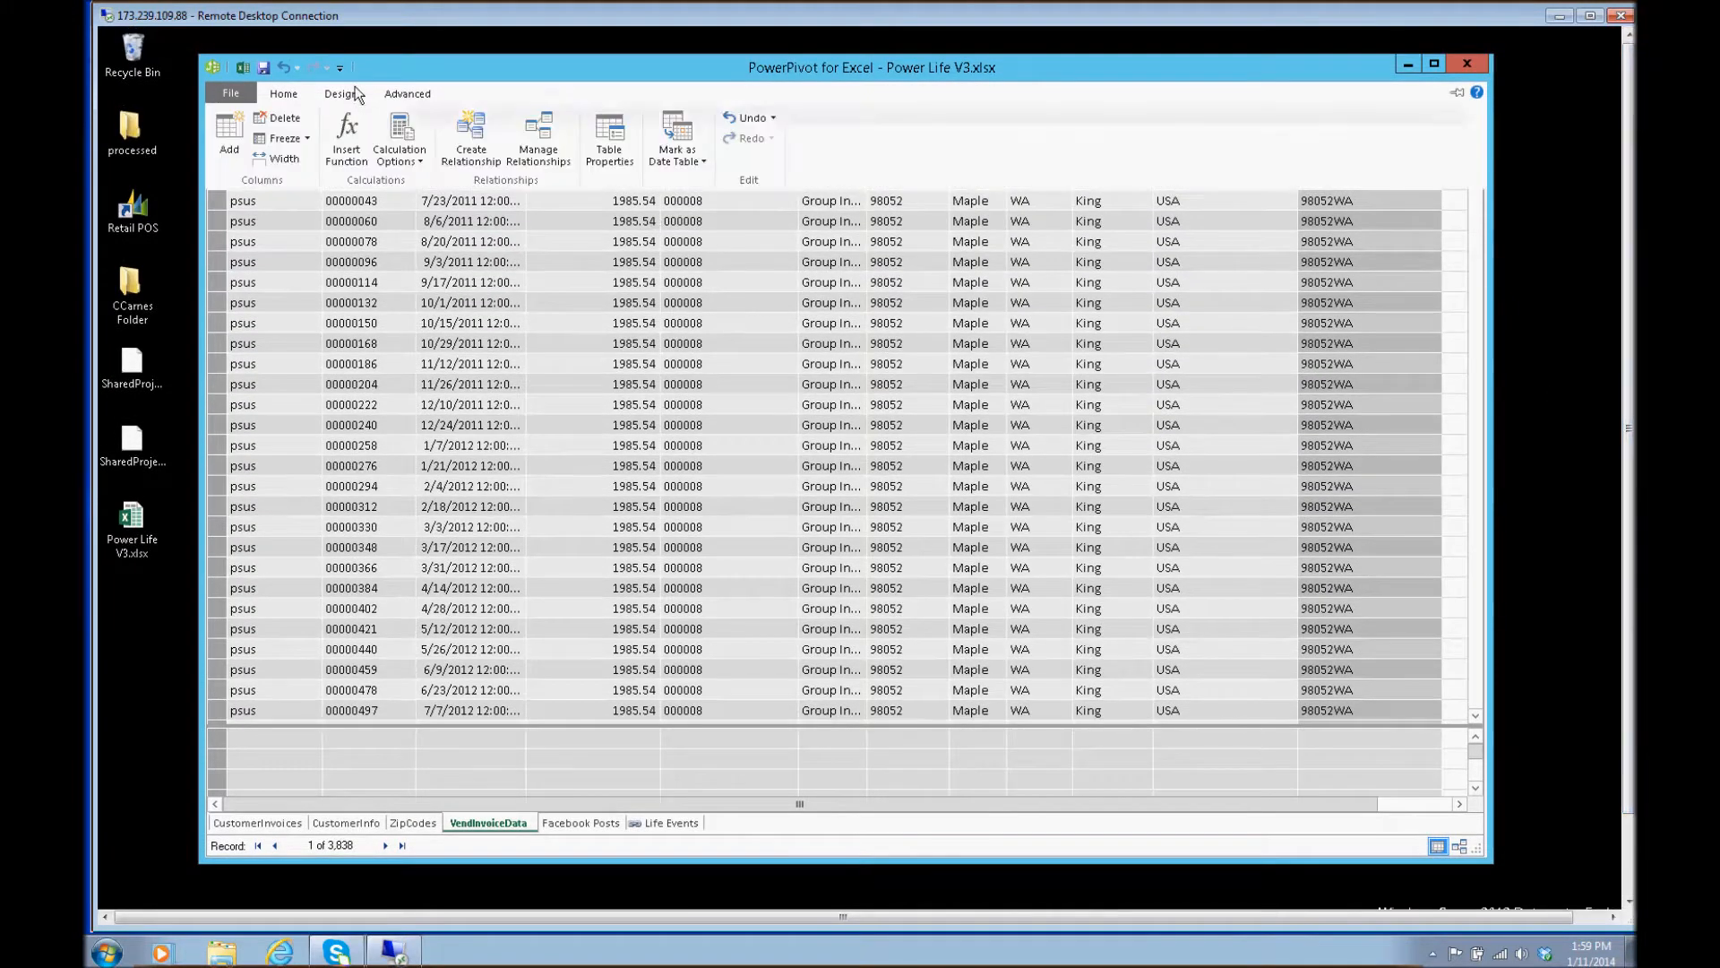
pyautogui.click(627, 154)
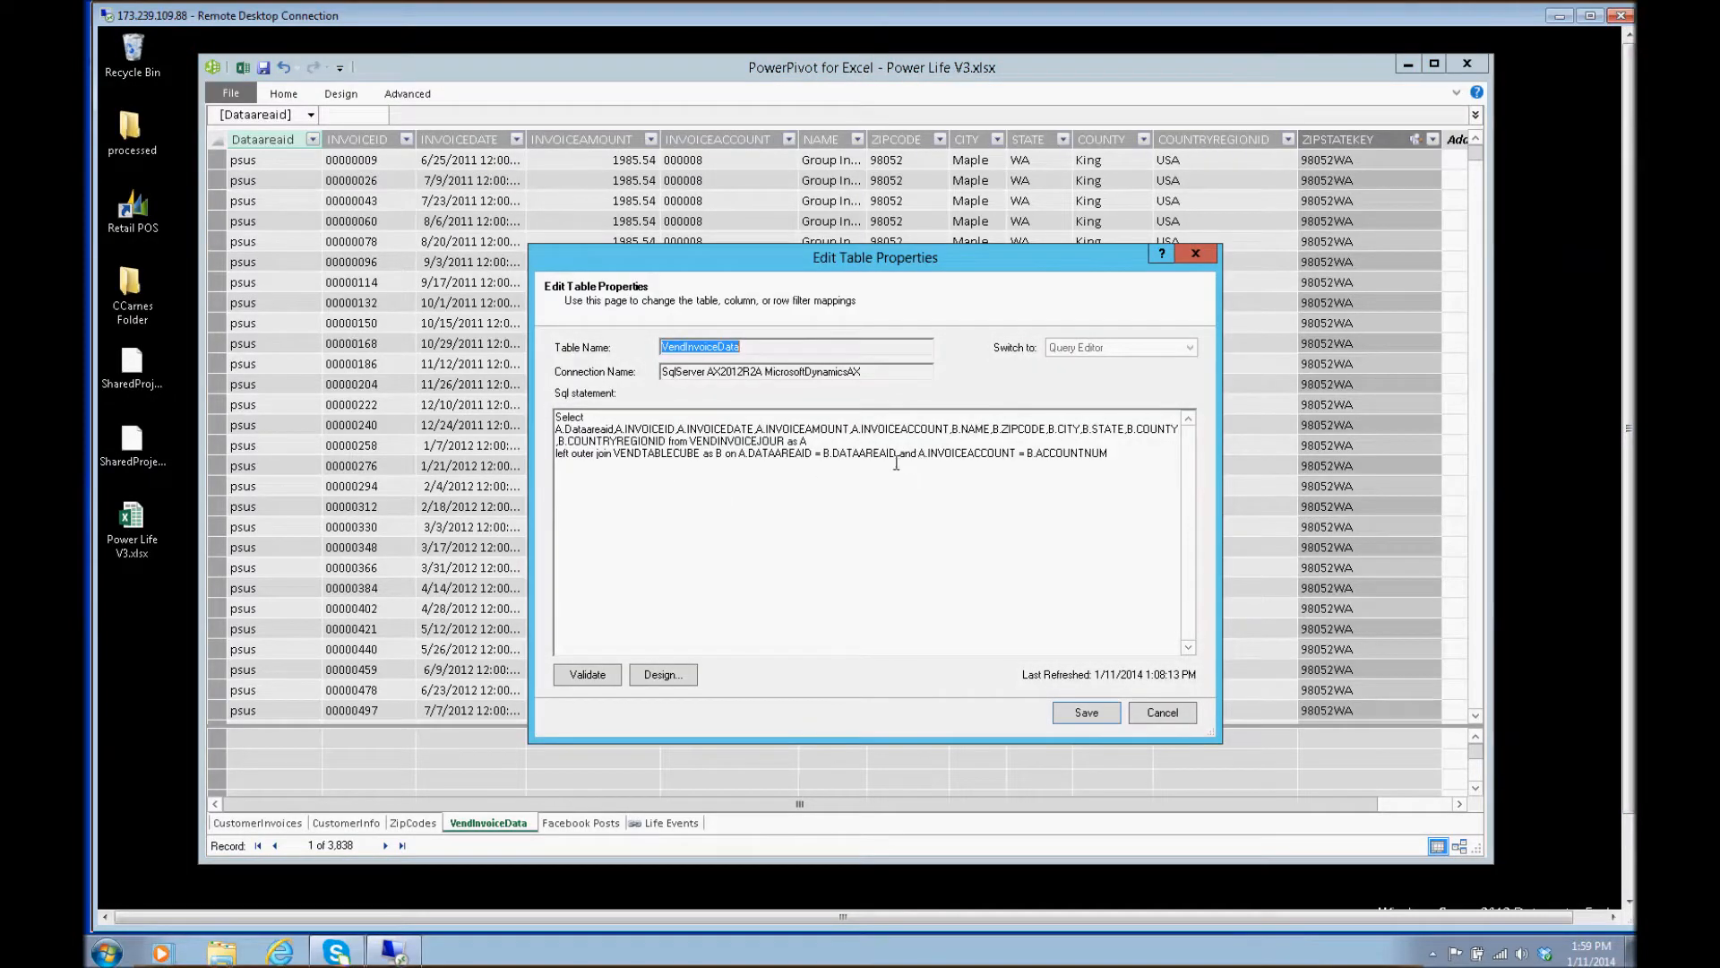
pyautogui.click(1093, 713)
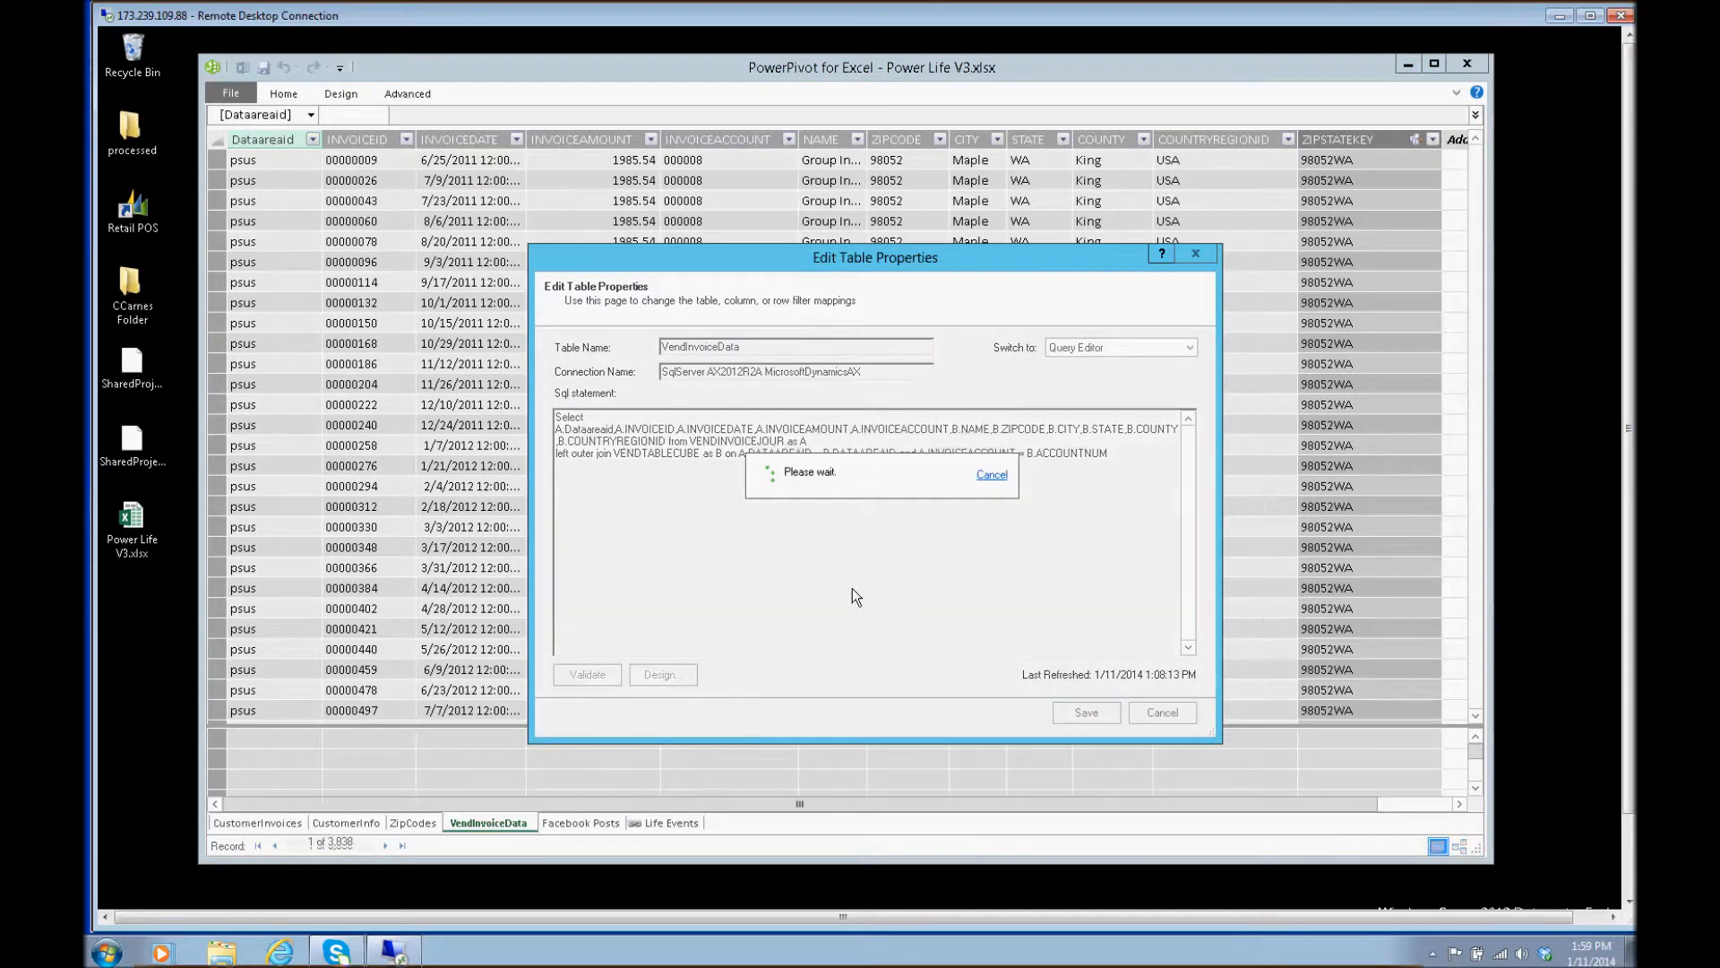
# Step: Review the Facebook Posts table properties with their Power Query connection and column preview, and save the dialog
pyautogui.click(602, 821)
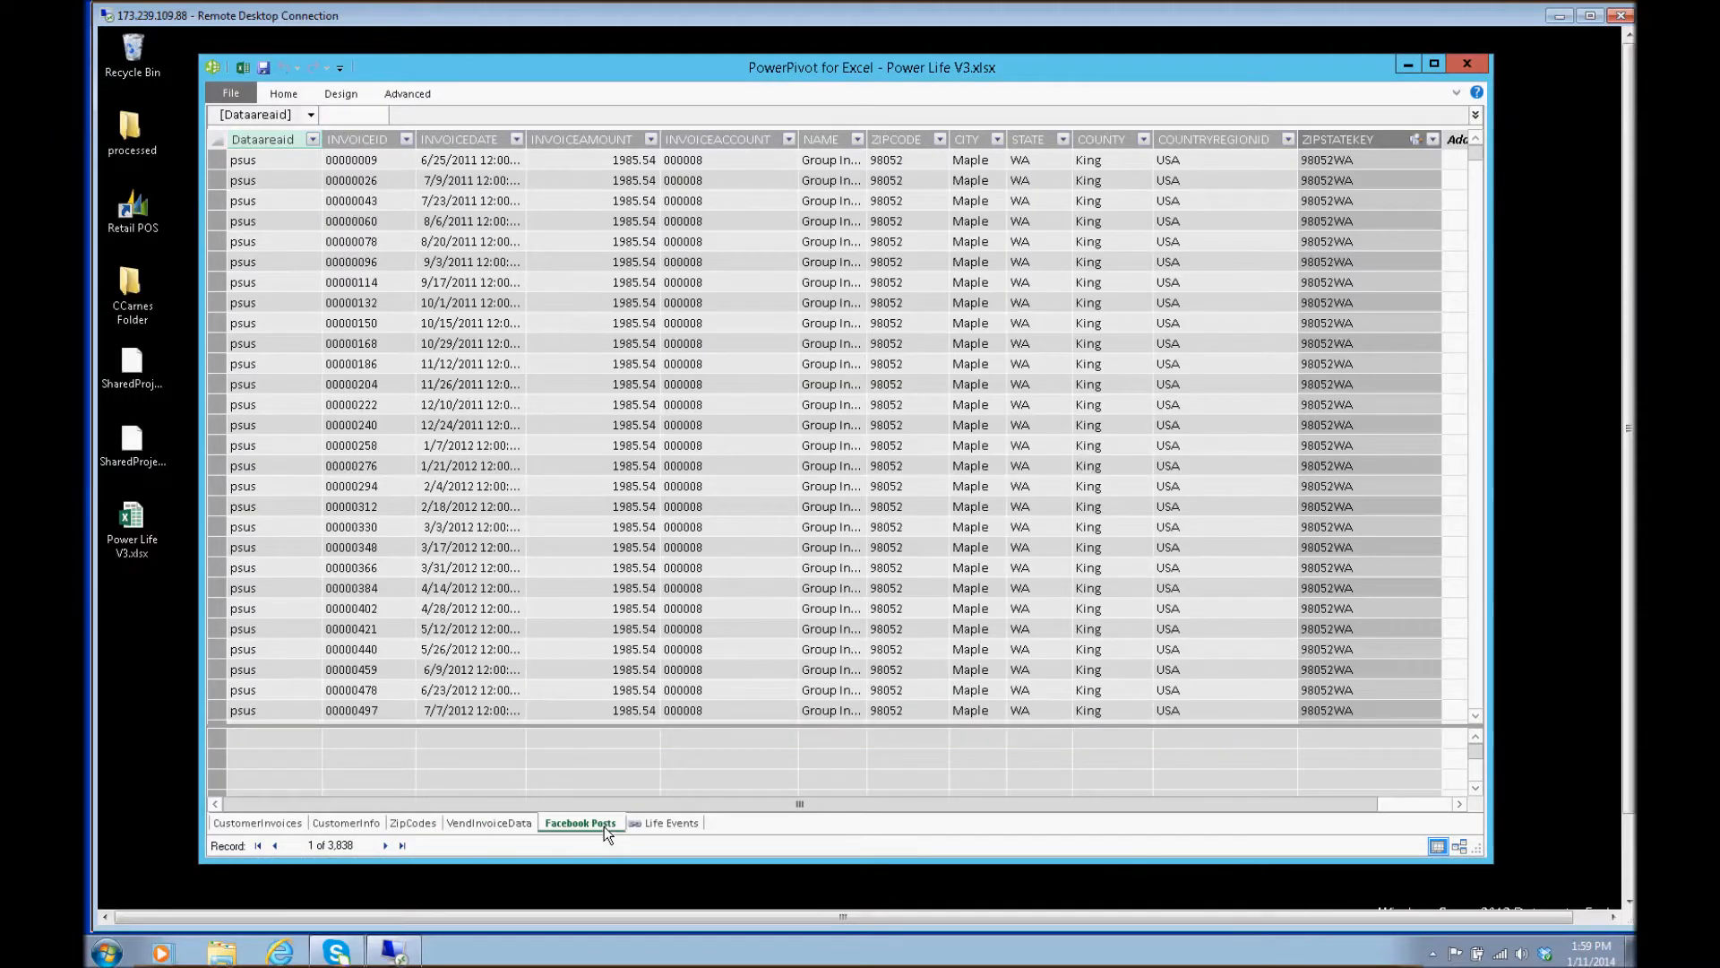
pyautogui.click(284, 93)
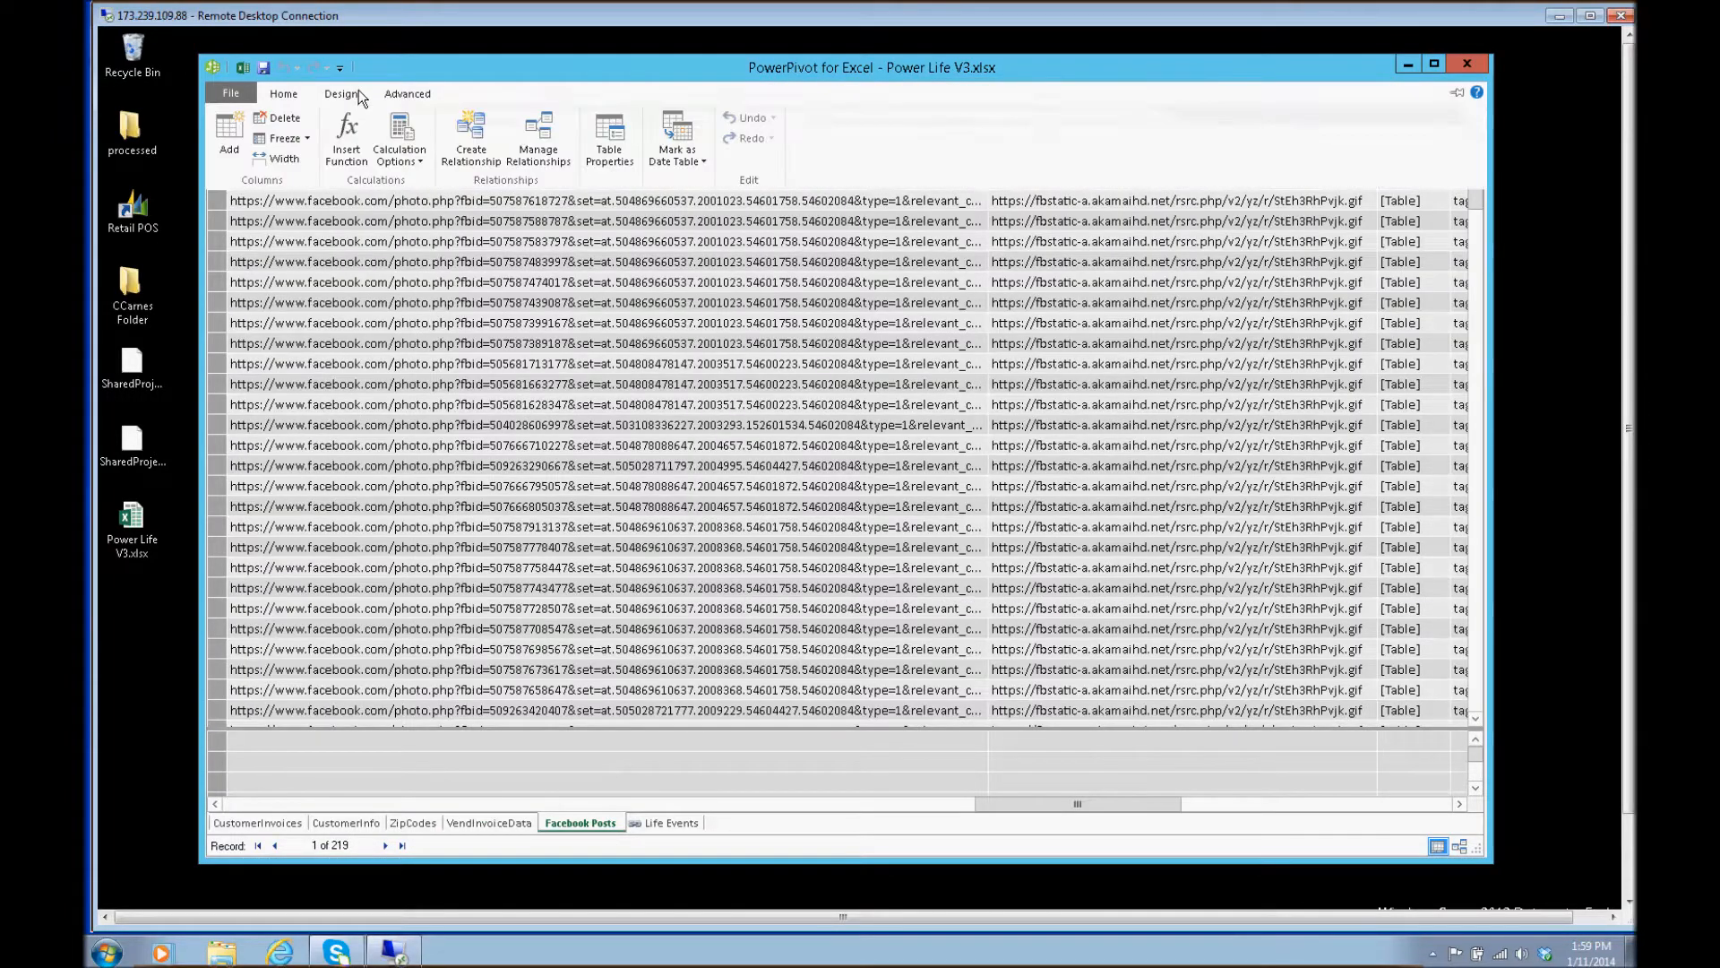
pyautogui.click(285, 95)
pyautogui.click(285, 95)
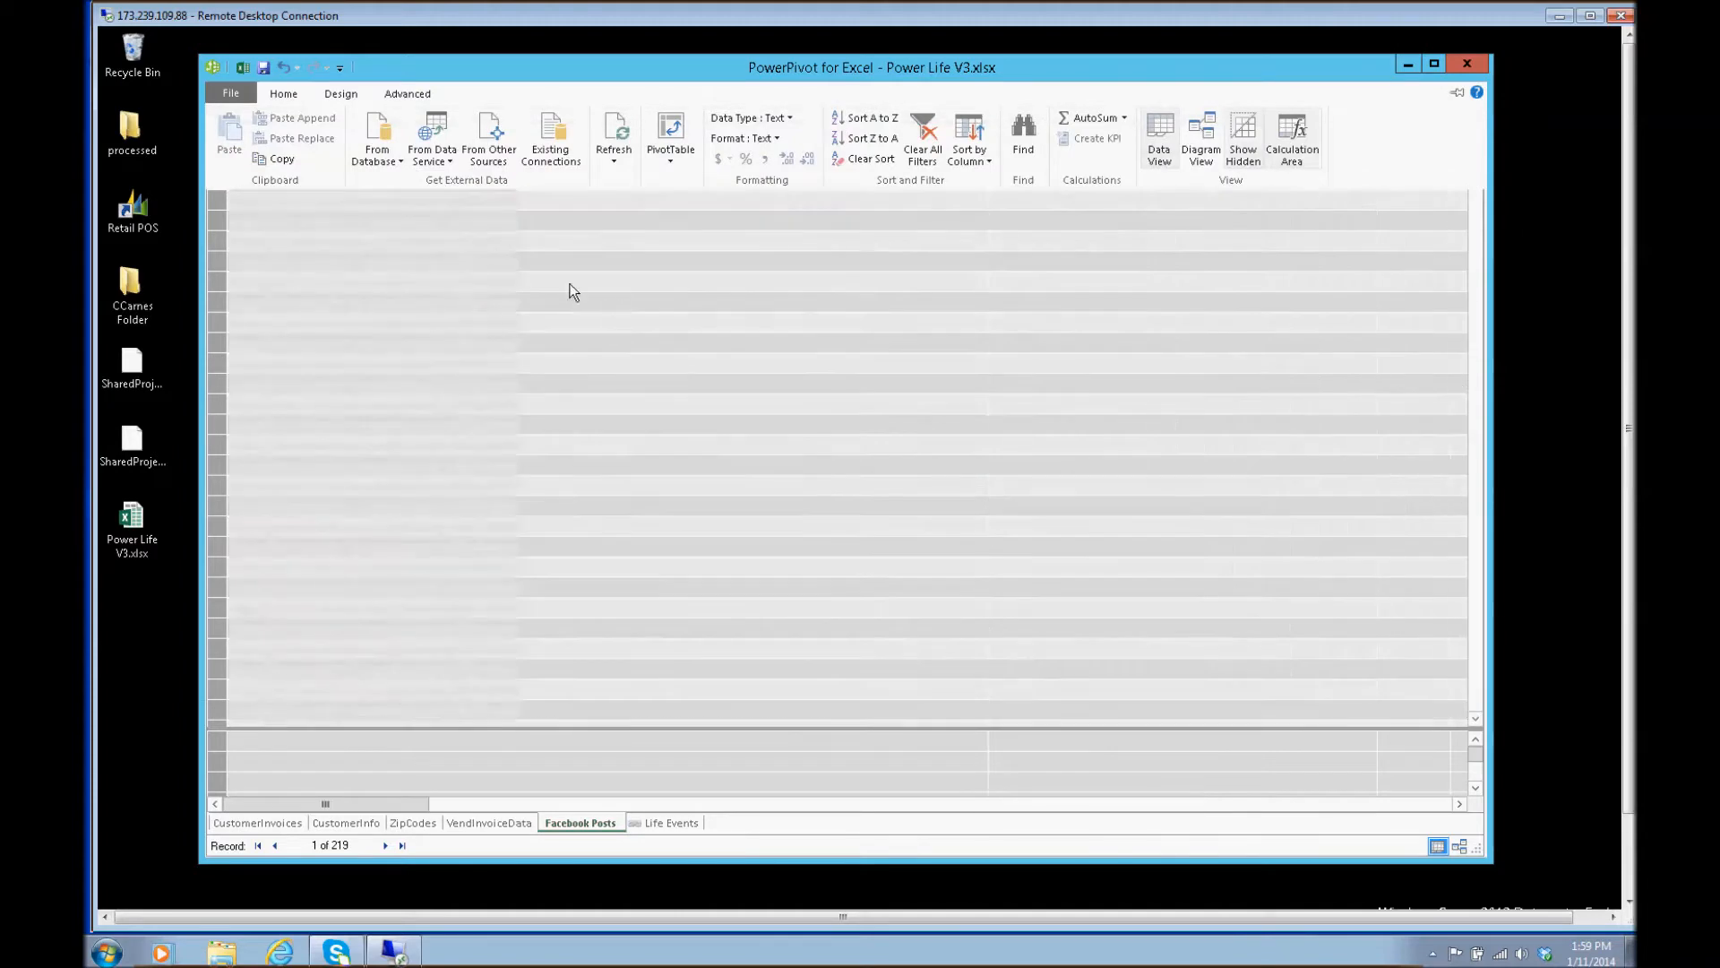
pyautogui.click(385, 100)
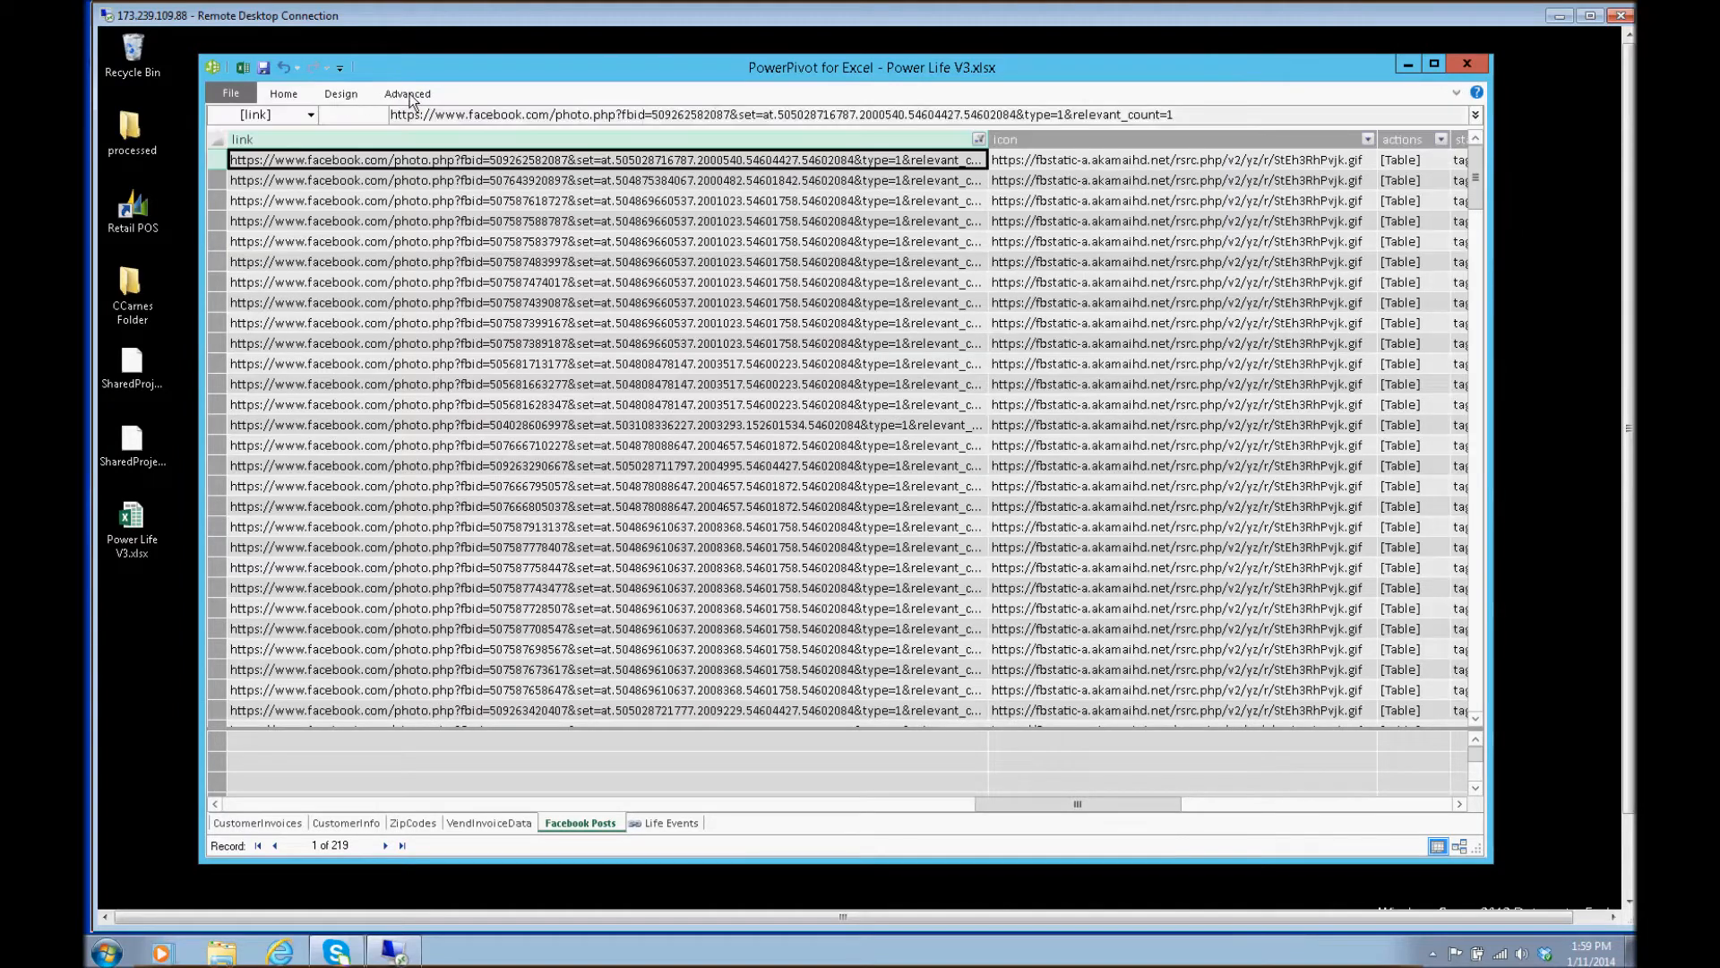
pyautogui.click(342, 97)
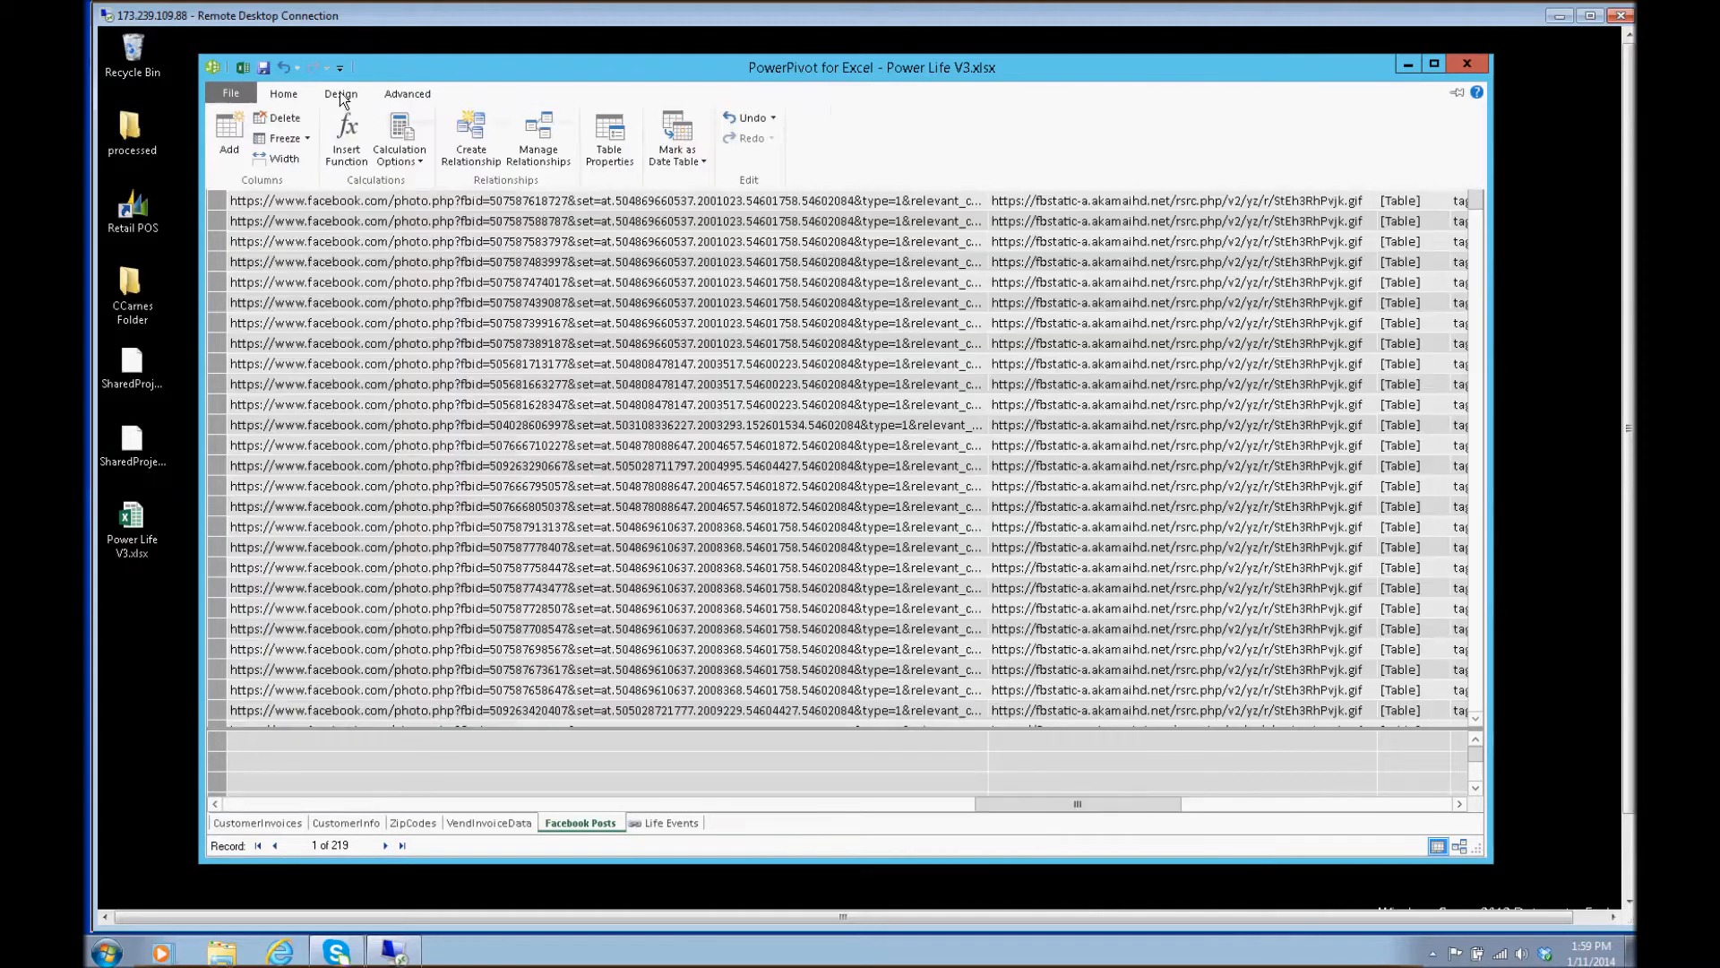
pyautogui.click(608, 154)
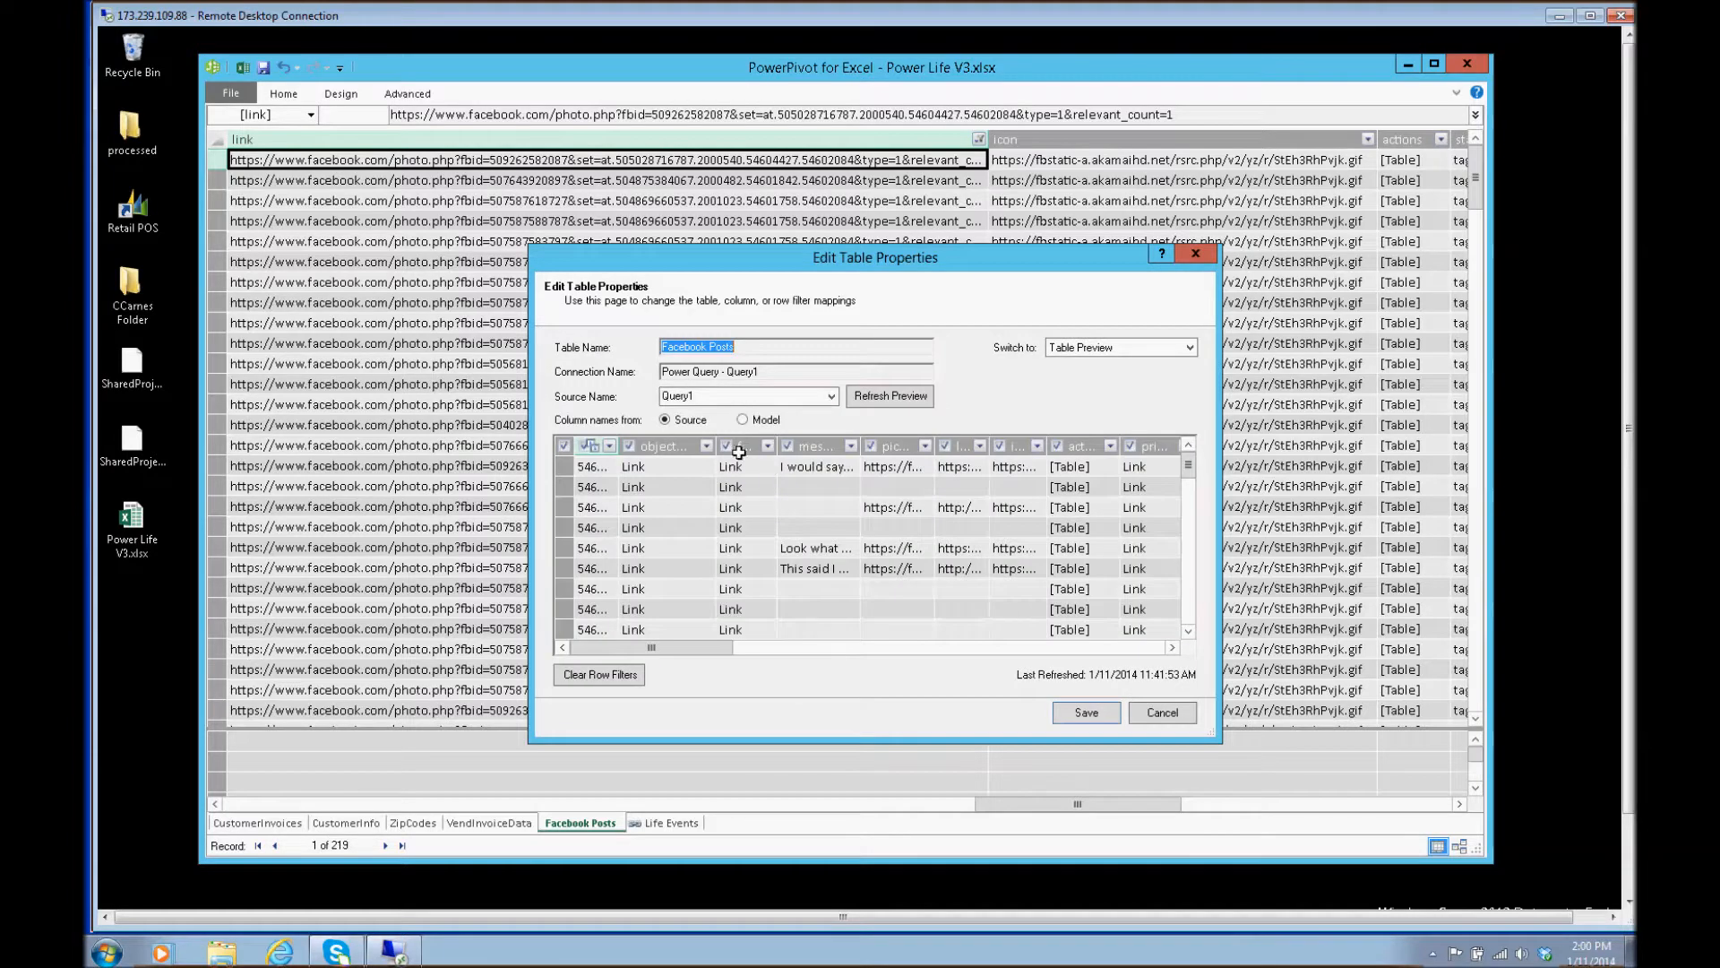
pyautogui.click(1118, 716)
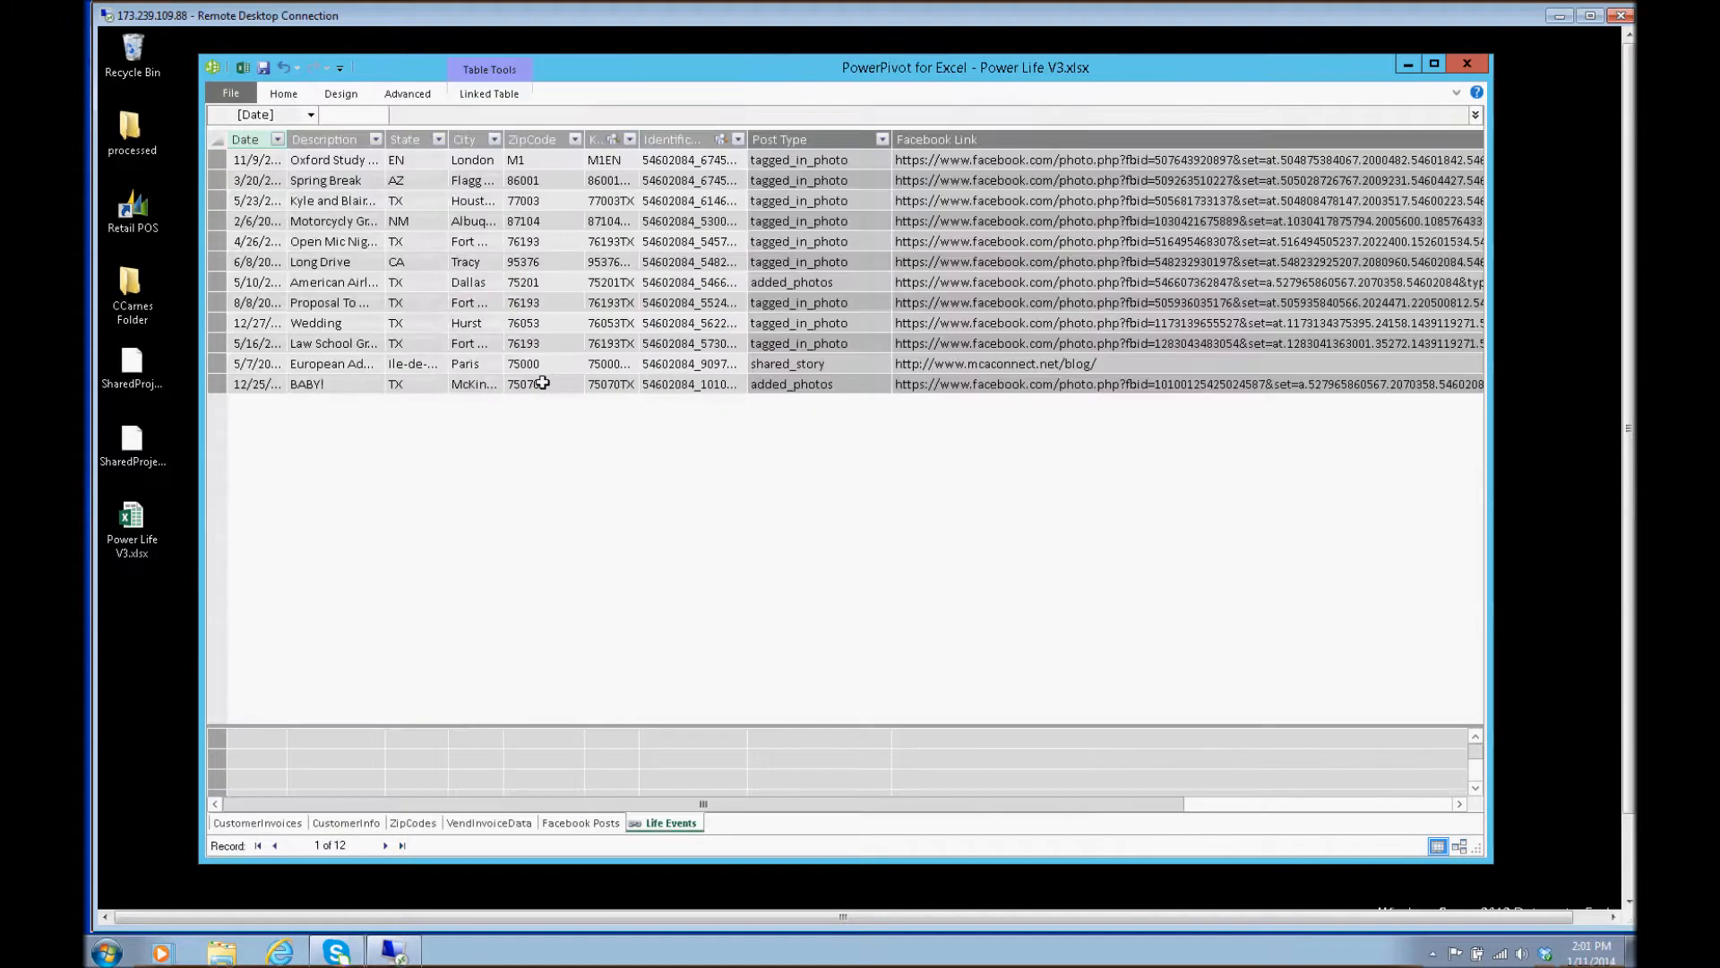
# Step: Review the linked table options for the Life Events table and close the data model window
pyautogui.click(488, 94)
pyautogui.click(394, 97)
pyautogui.click(491, 97)
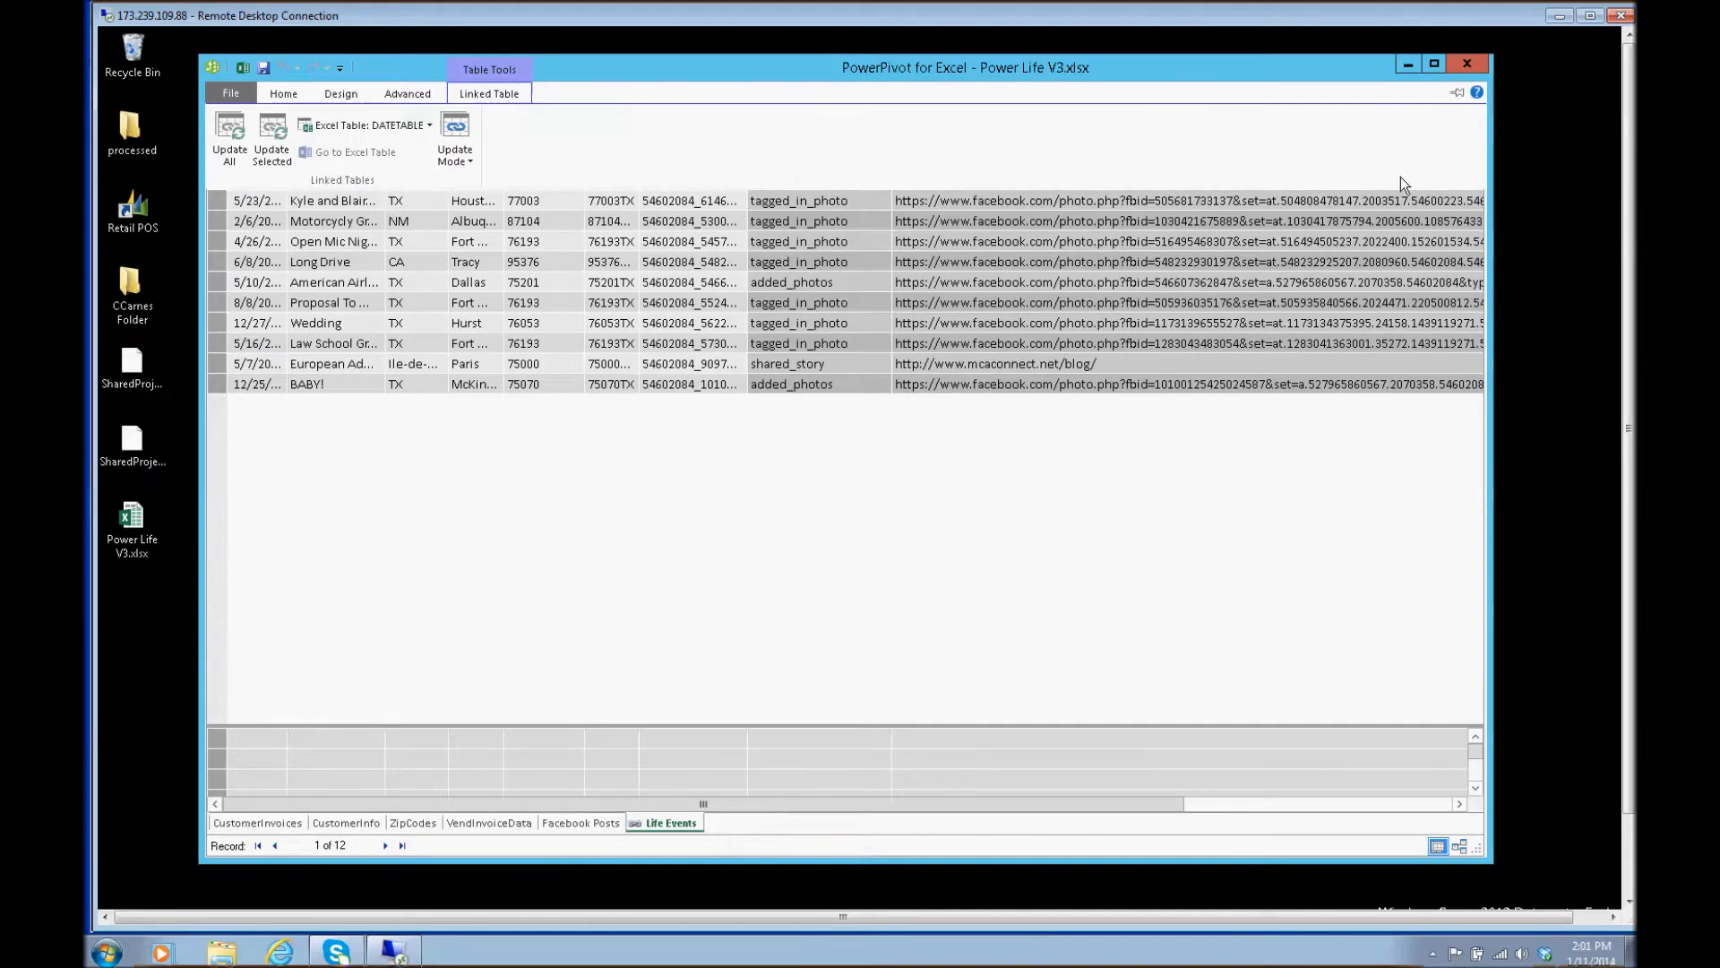
pyautogui.click(1461, 70)
# Step: Import the Facebook posts through Power Query and load them into a new worksheet
pyautogui.click(978, 130)
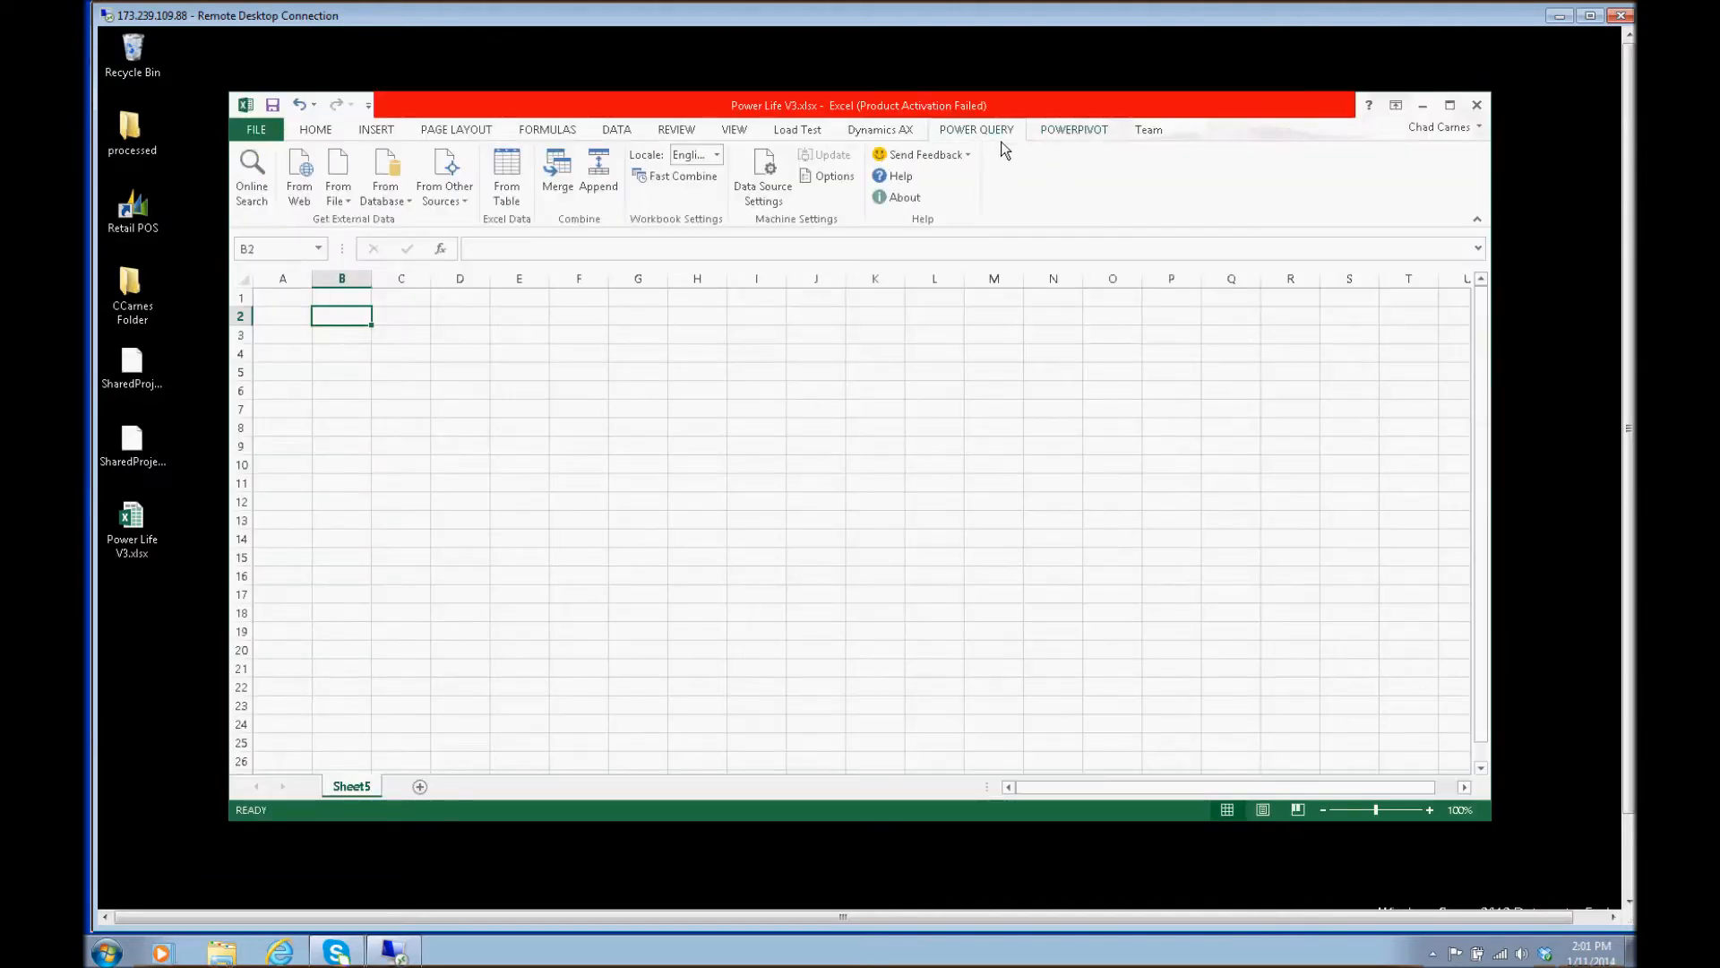
pyautogui.click(445, 188)
pyautogui.click(555, 558)
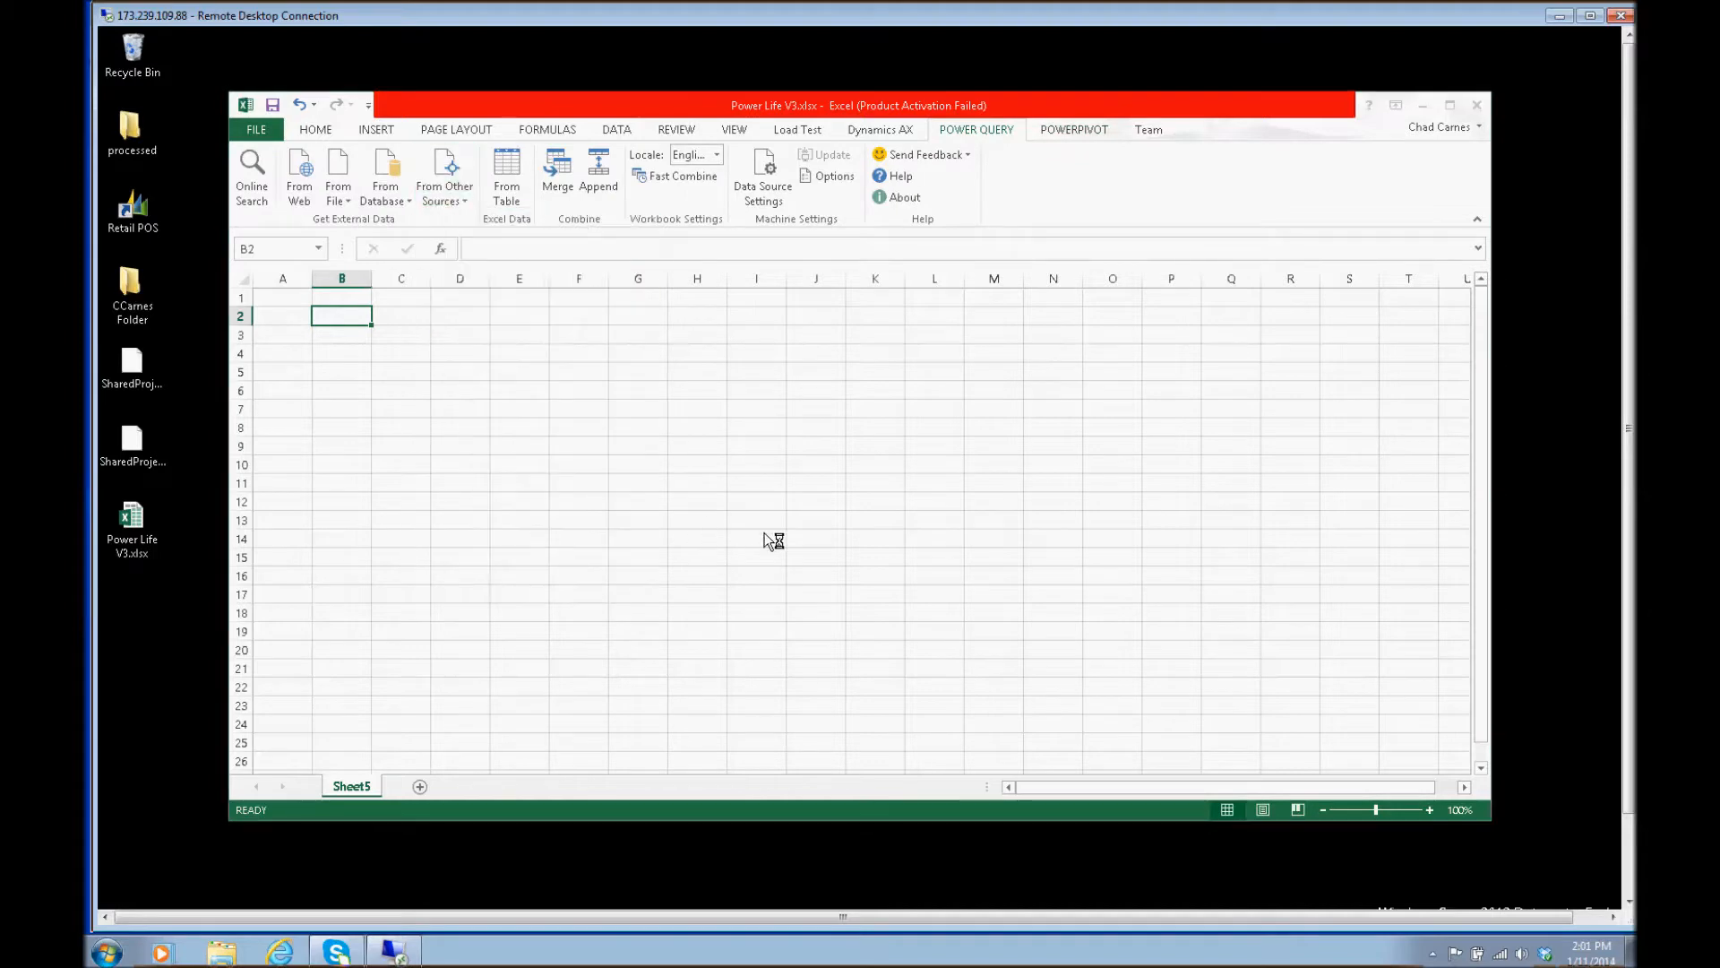
pyautogui.click(852, 498)
pyautogui.scroll(-3, 853, 535)
pyautogui.scroll(1, 851, 506)
pyautogui.click(690, 524)
pyautogui.press('Return')
pyautogui.moveTo(761, 92); pyautogui.dragTo(900, 197)
pyautogui.click(1305, 685)
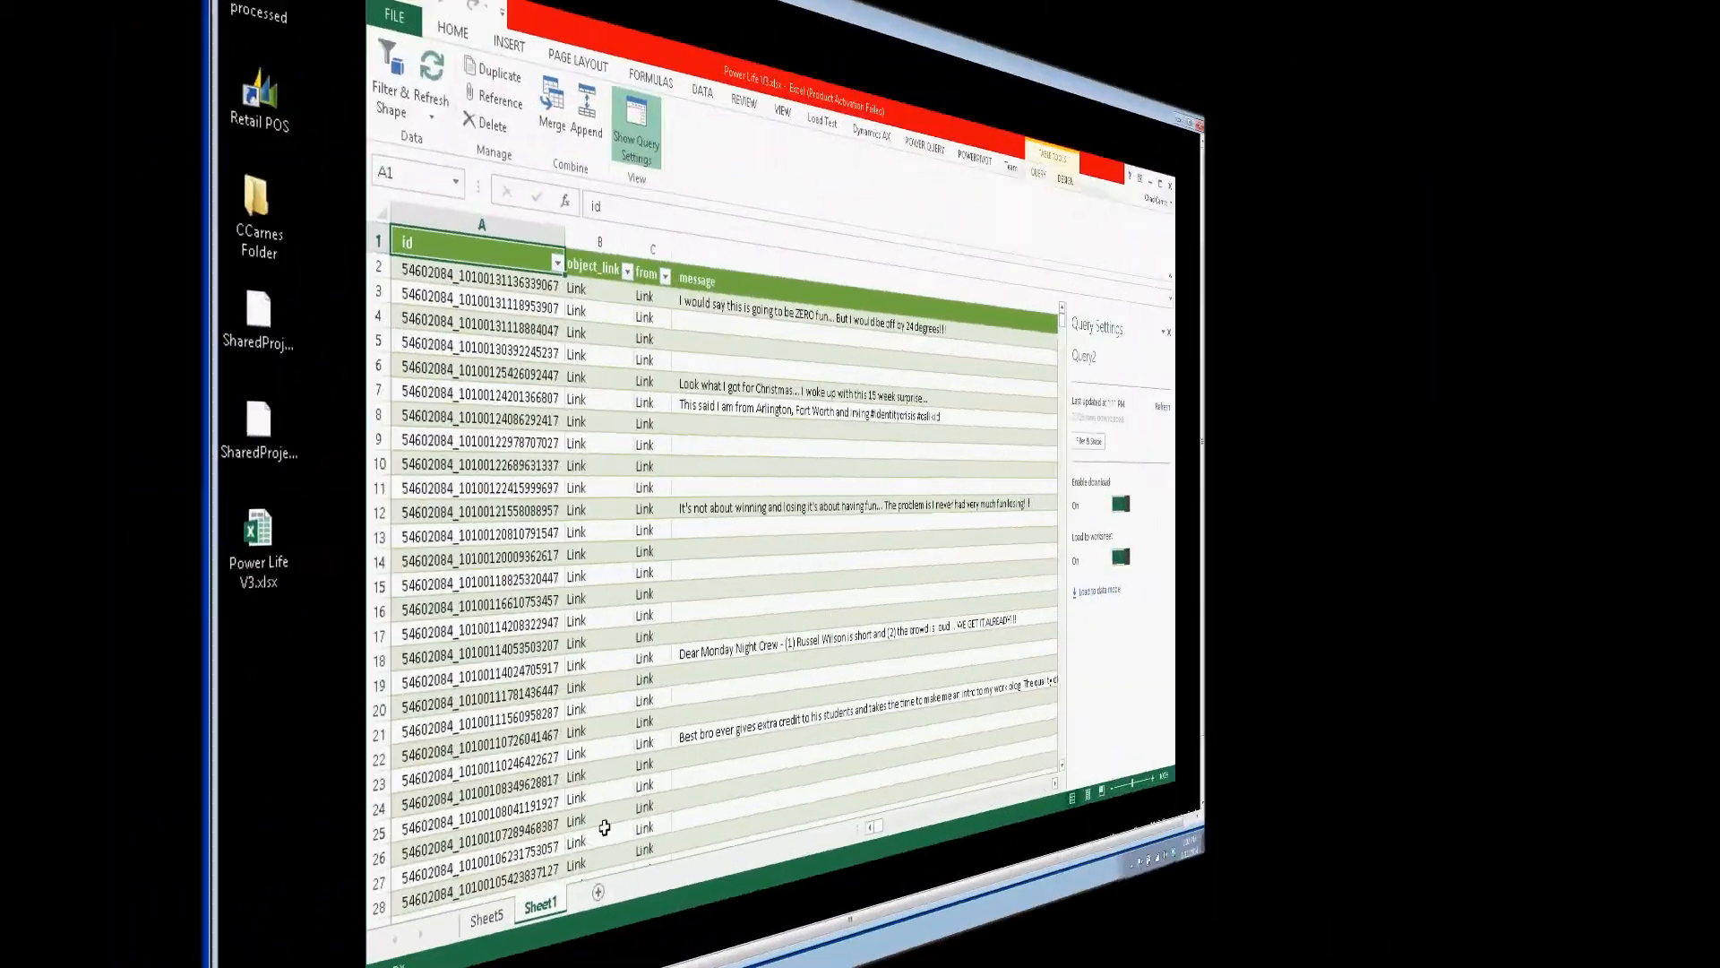
# Step: Delete the Sheet1 worksheet that holds the newly loaded Facebook query
pyautogui.rightClick(540, 906)
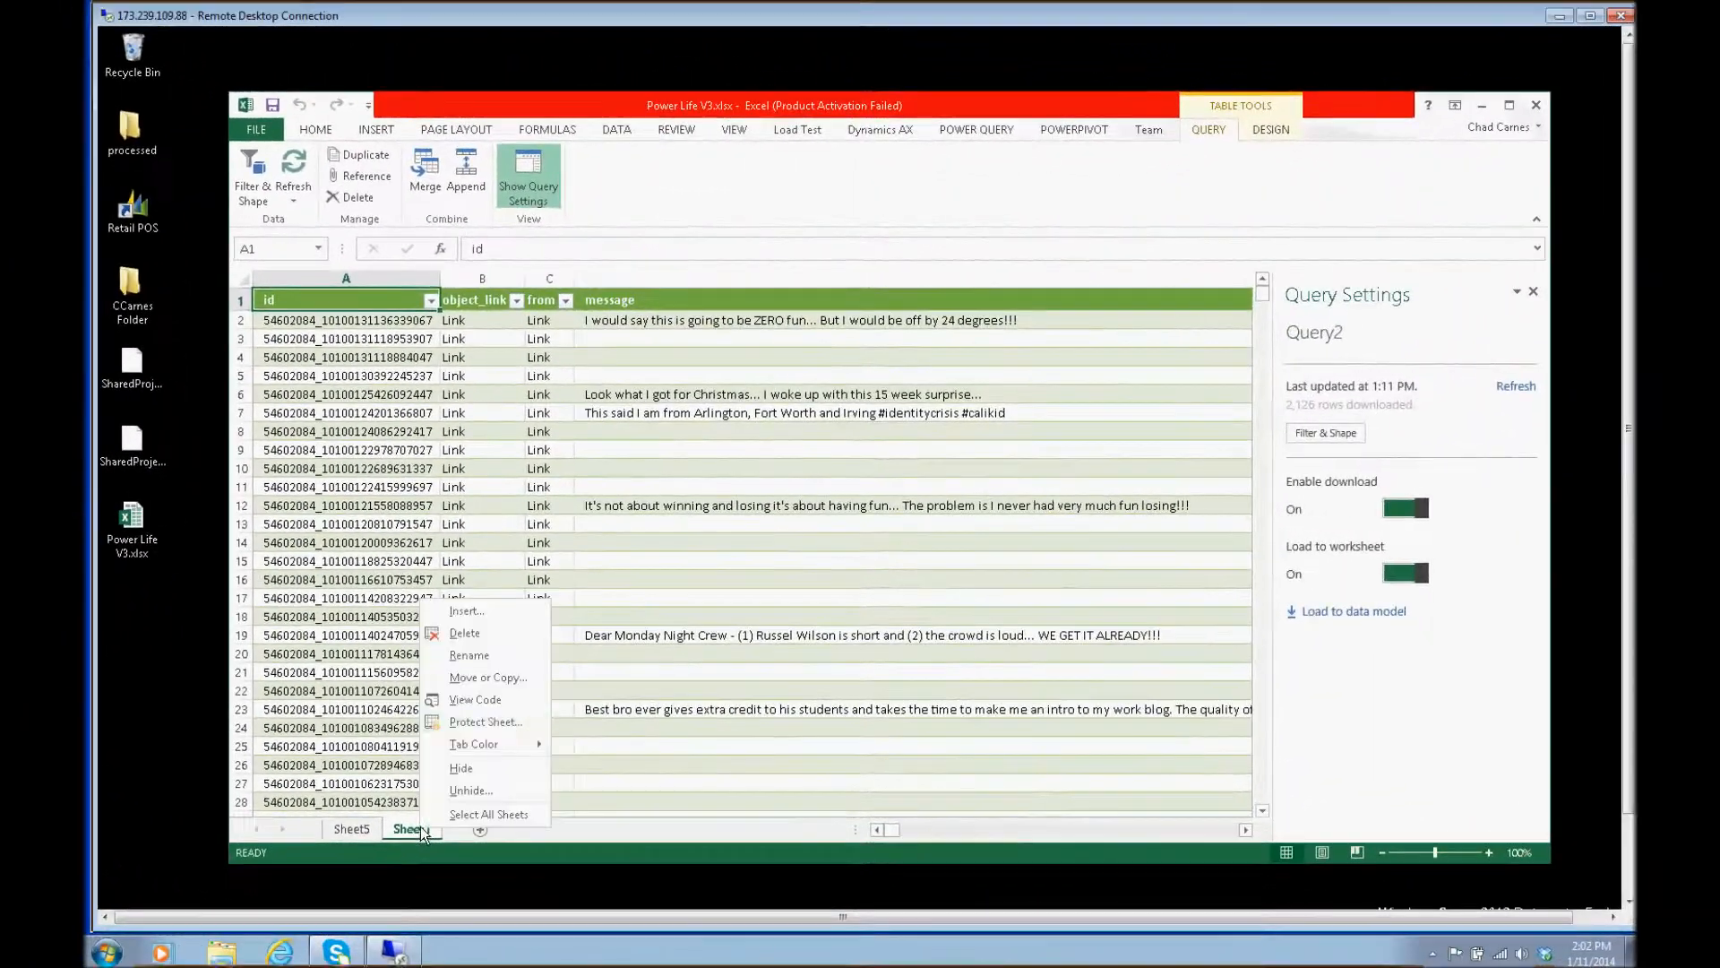
pyautogui.click(473, 633)
pyautogui.click(835, 576)
# Step: Unhide Sheet3 and rename it Life Event Table
pyautogui.rightClick(365, 826)
pyautogui.click(448, 788)
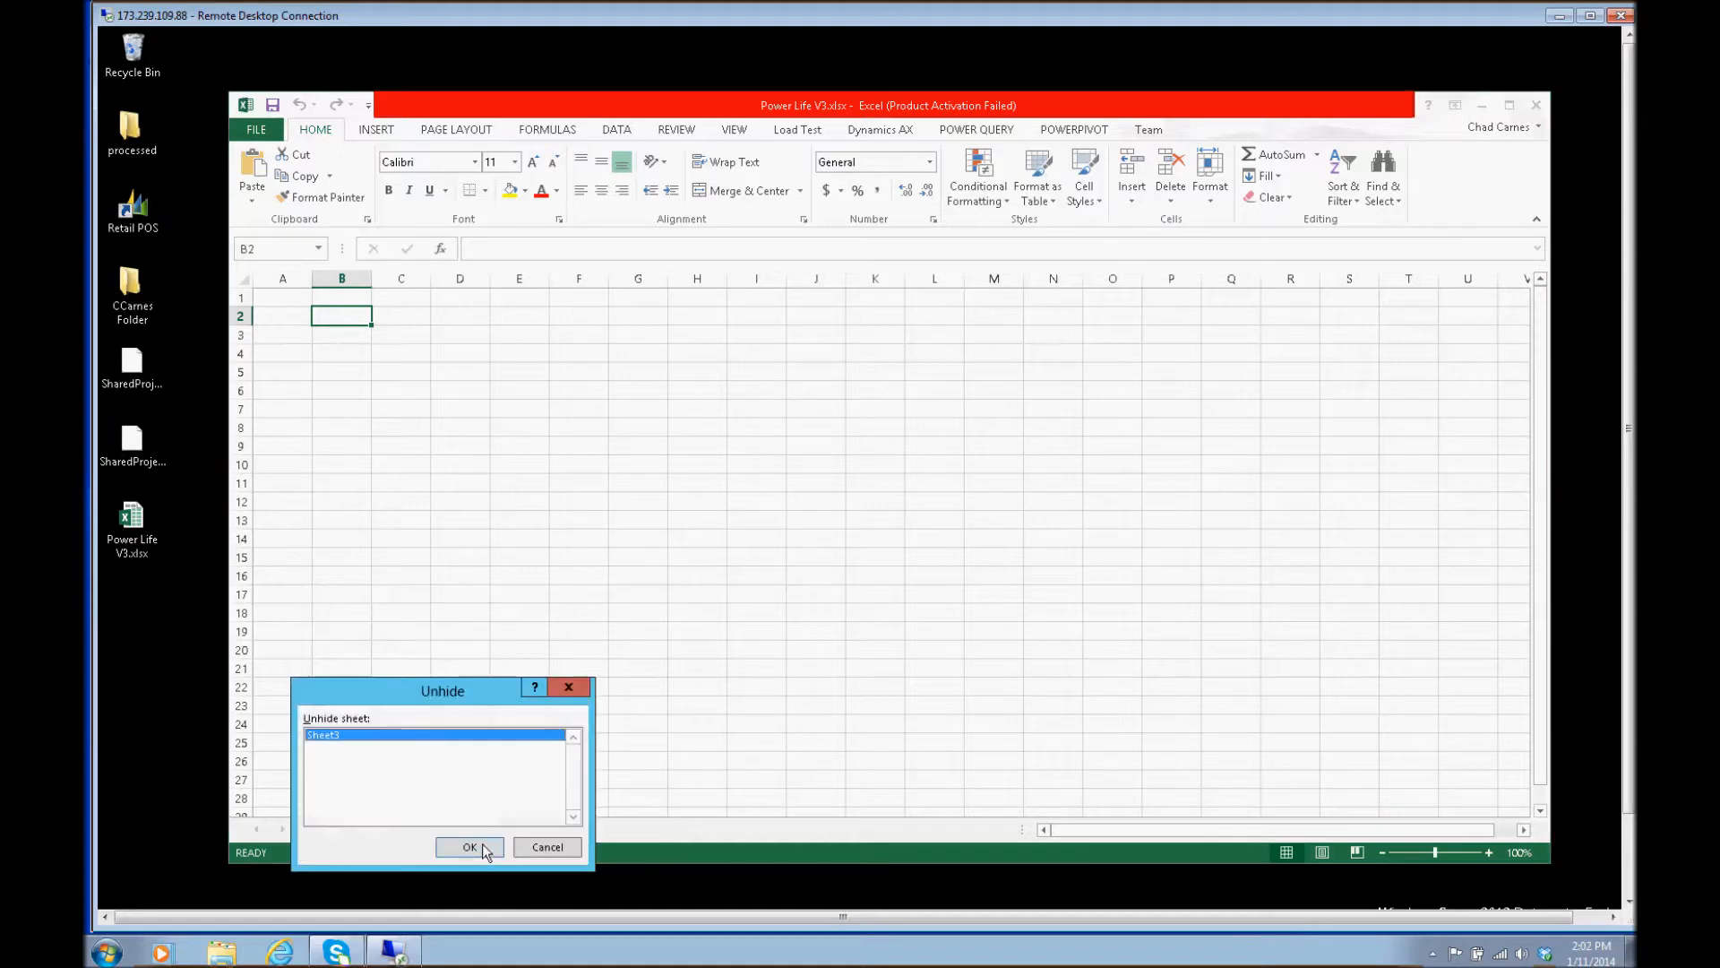
pyautogui.click(469, 846)
pyautogui.doubleClick(414, 829)
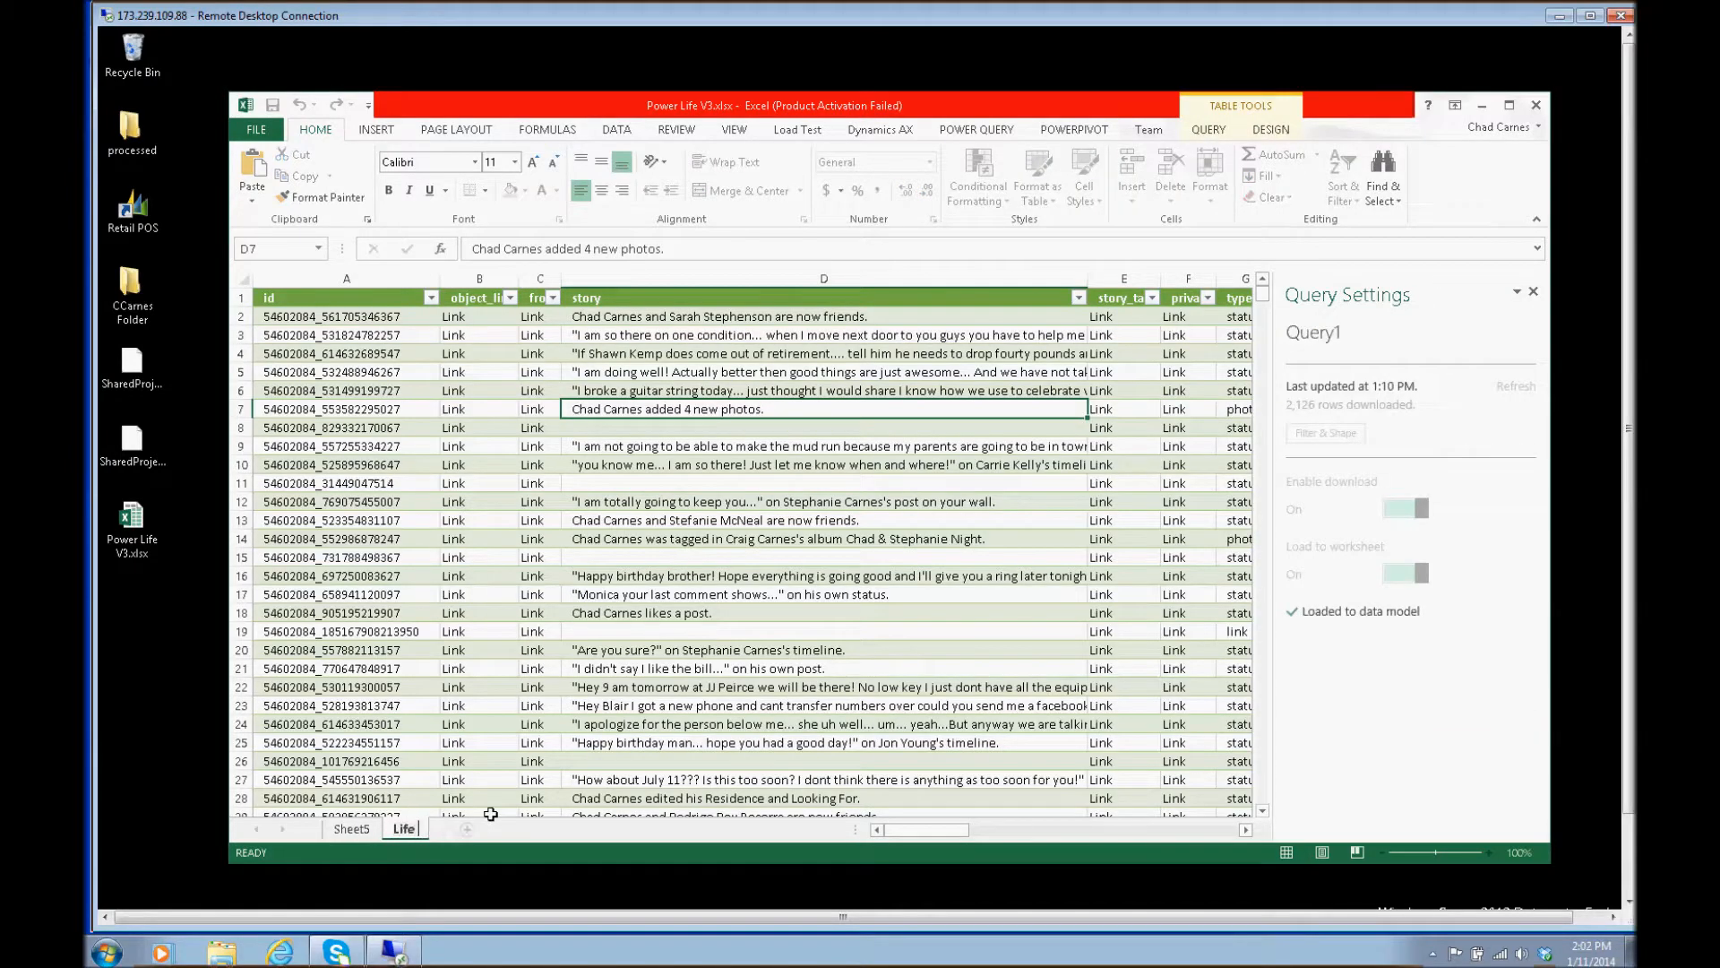
pyautogui.click(844, 357)
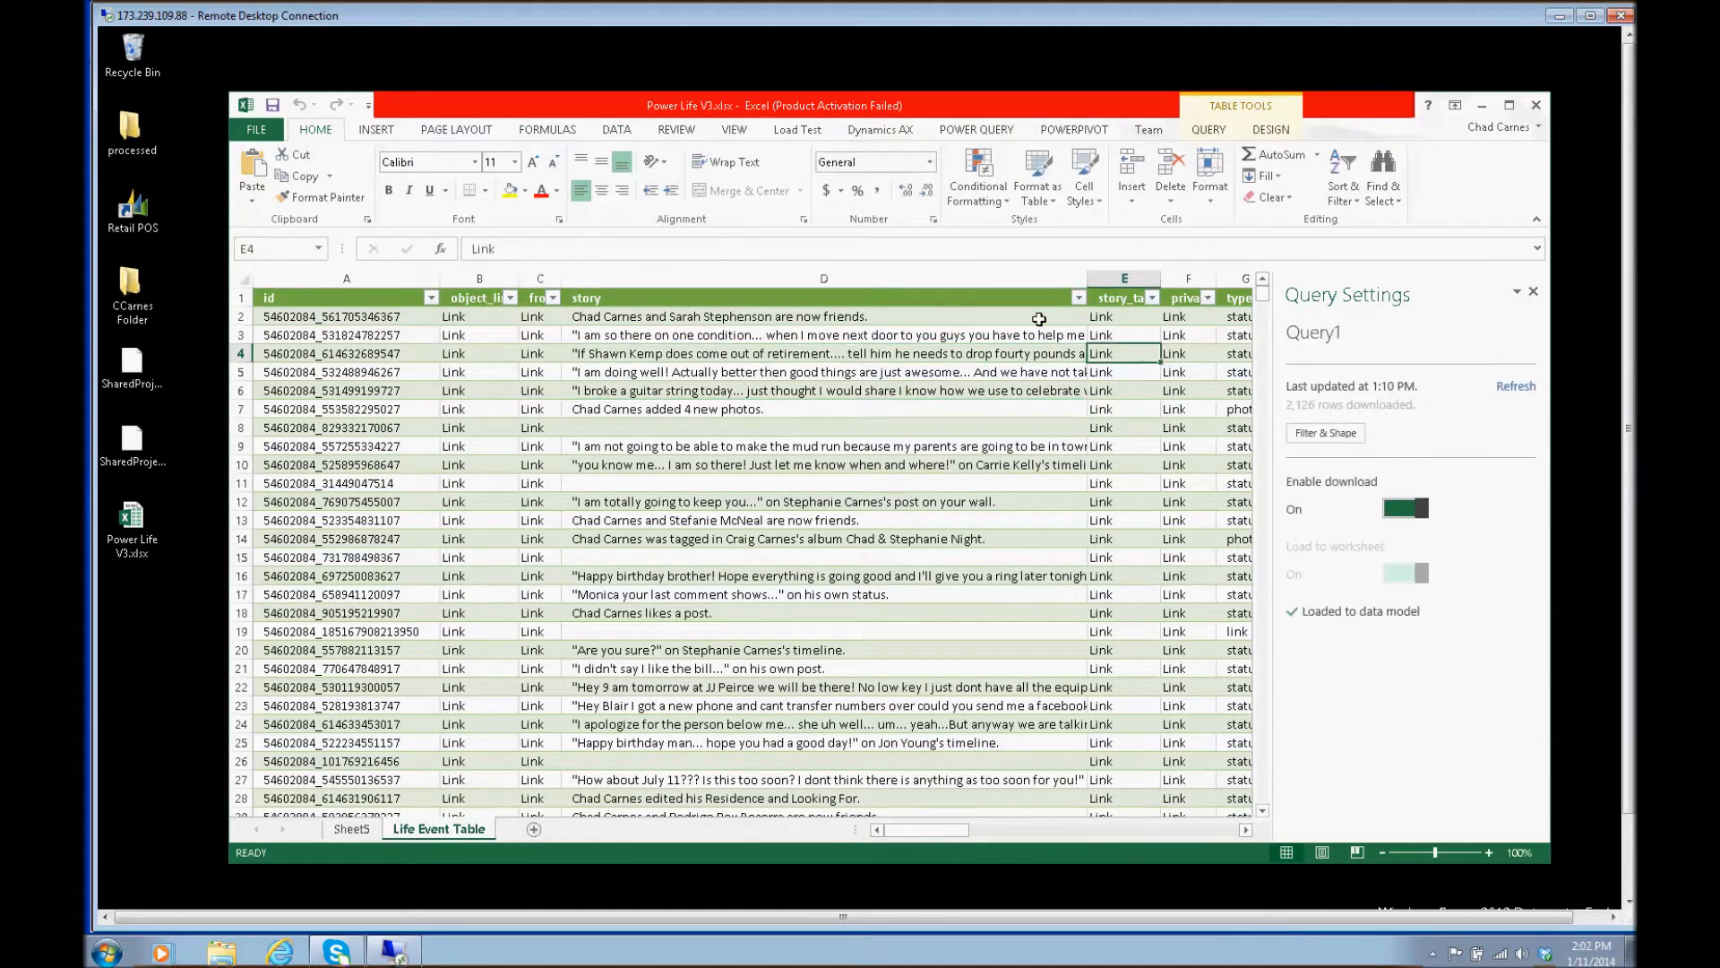
# Step: Look through the query table's columns along row 4 as far as the extra columns at its end
pyautogui.press('Right')
pyautogui.press('Right')
pyautogui.press('Right')
pyautogui.press('Right')
pyautogui.press('Right')
pyautogui.press('Right')
pyautogui.press('Right')
pyautogui.press('Right')
pyautogui.press('Right')
pyautogui.press('Right')
pyautogui.press('Right')
pyautogui.press('Right')
pyautogui.press('Right')
pyautogui.press('Right')
pyautogui.press('Right')
pyautogui.press('Right')
pyautogui.press('Right')
pyautogui.press('Right')
pyautogui.press('Right')
pyautogui.press('Right')
pyautogui.press('Right')
pyautogui.press('Right')
pyautogui.press('Right')
pyautogui.press('Right')
pyautogui.press('Right')
pyautogui.press('Right')
pyautogui.press('Right')
pyautogui.press('Right')
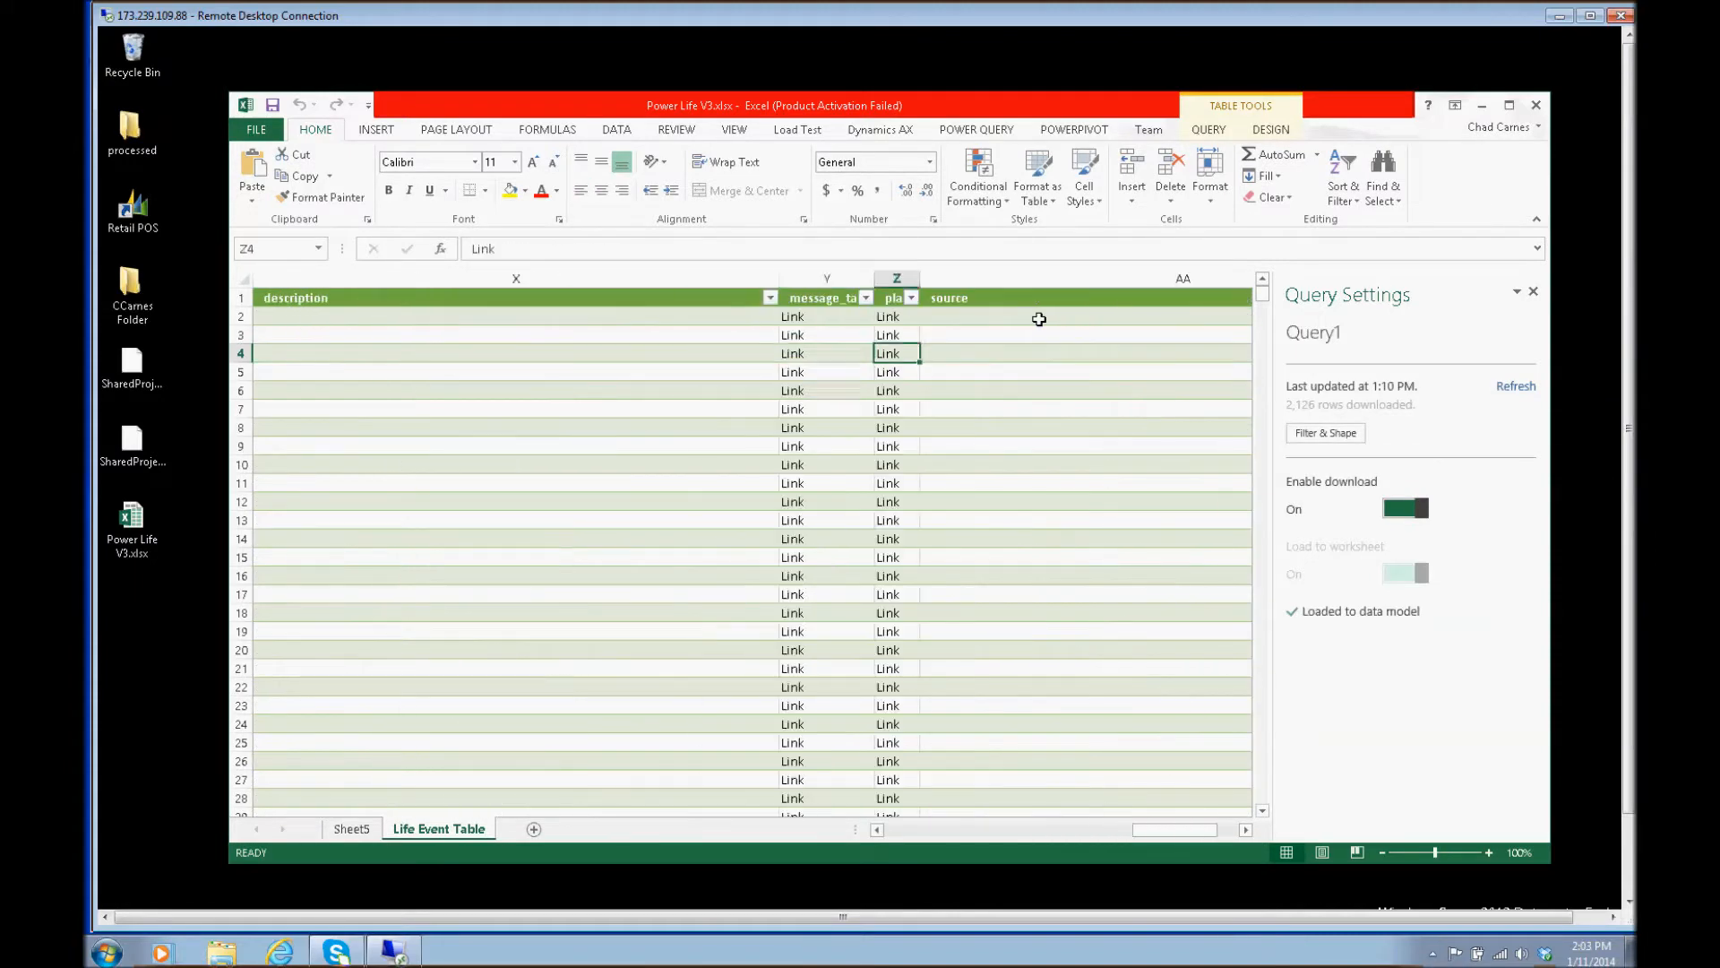
# Step: Rename the Life Event Table worksheet to Facebook Query
pyautogui.rightClick(443, 830)
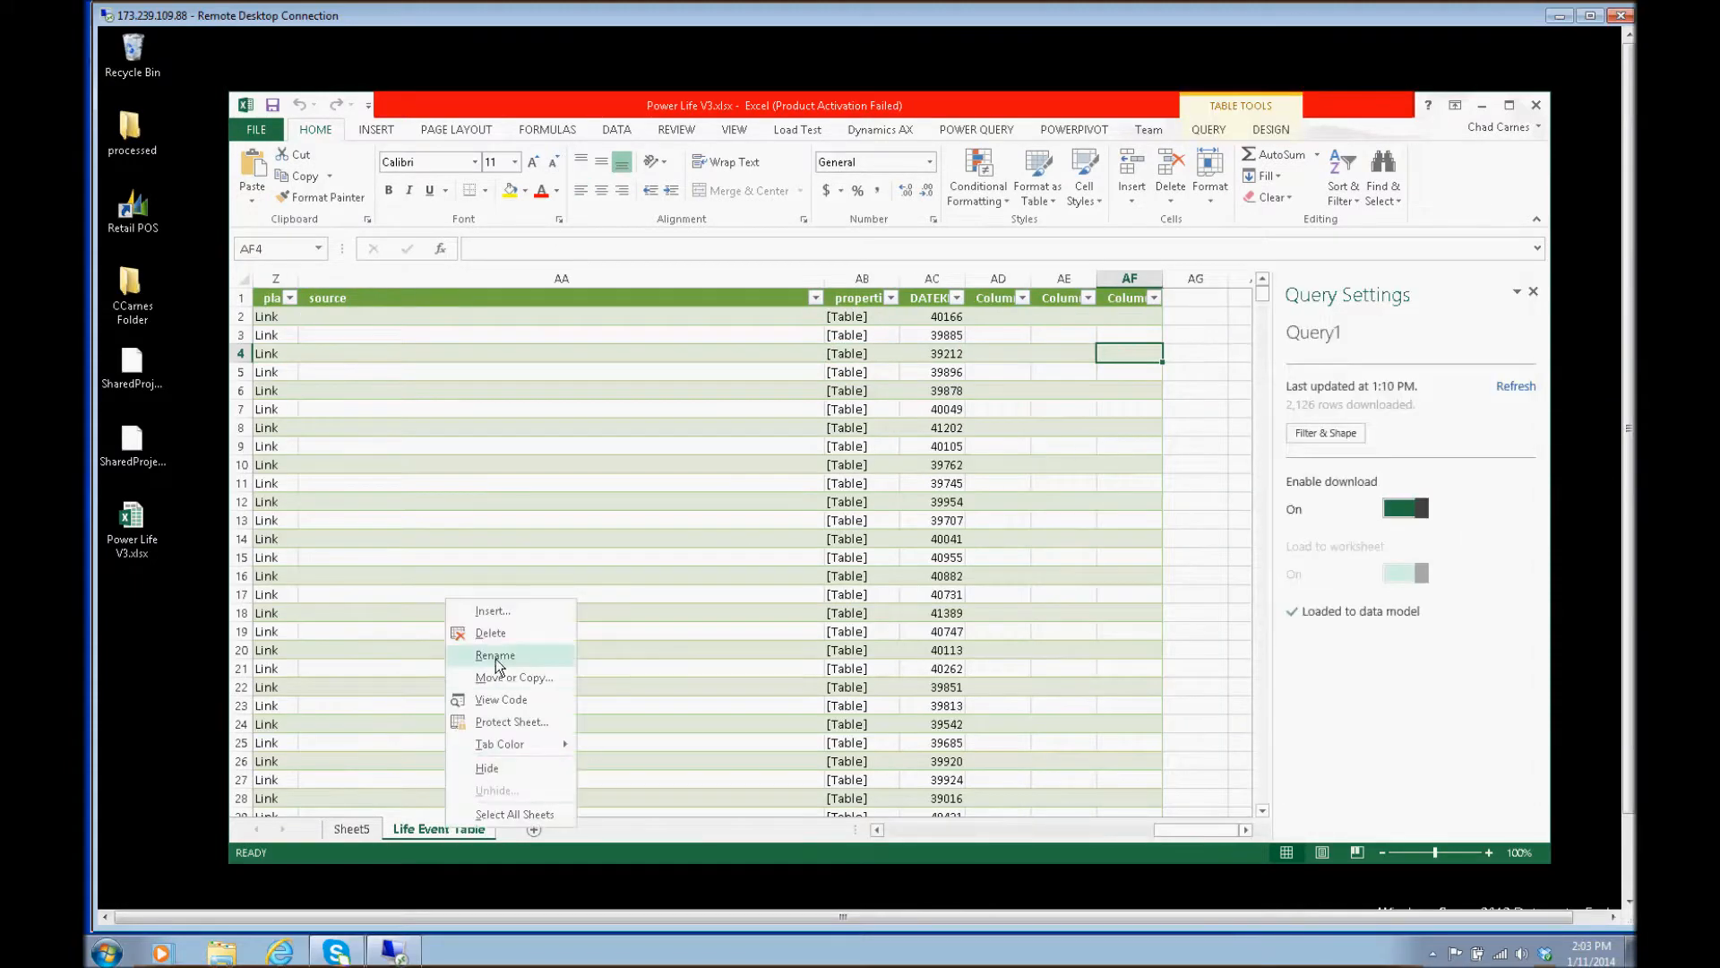
pyautogui.click(491, 658)
pyautogui.write('Facebook Query')
pyautogui.press('Return')
pyautogui.click(648, 539)
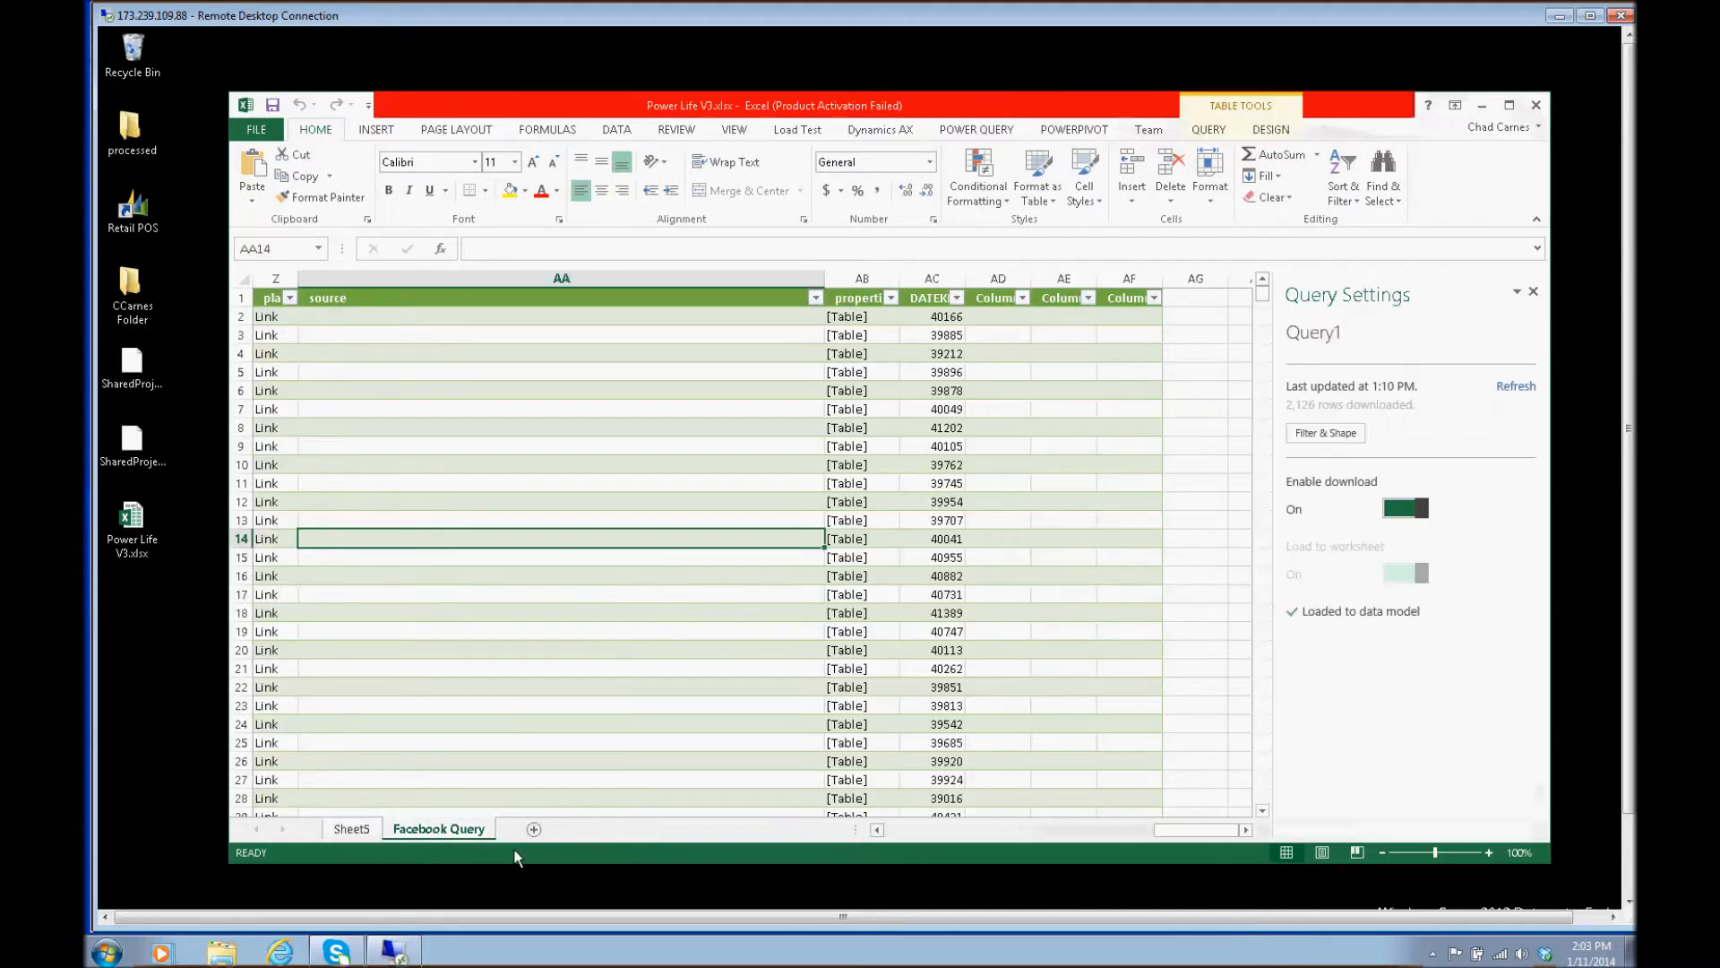
# Step: Open the PowerPivot data model, switch it to diagram view and maximize the window
pyautogui.click(1075, 131)
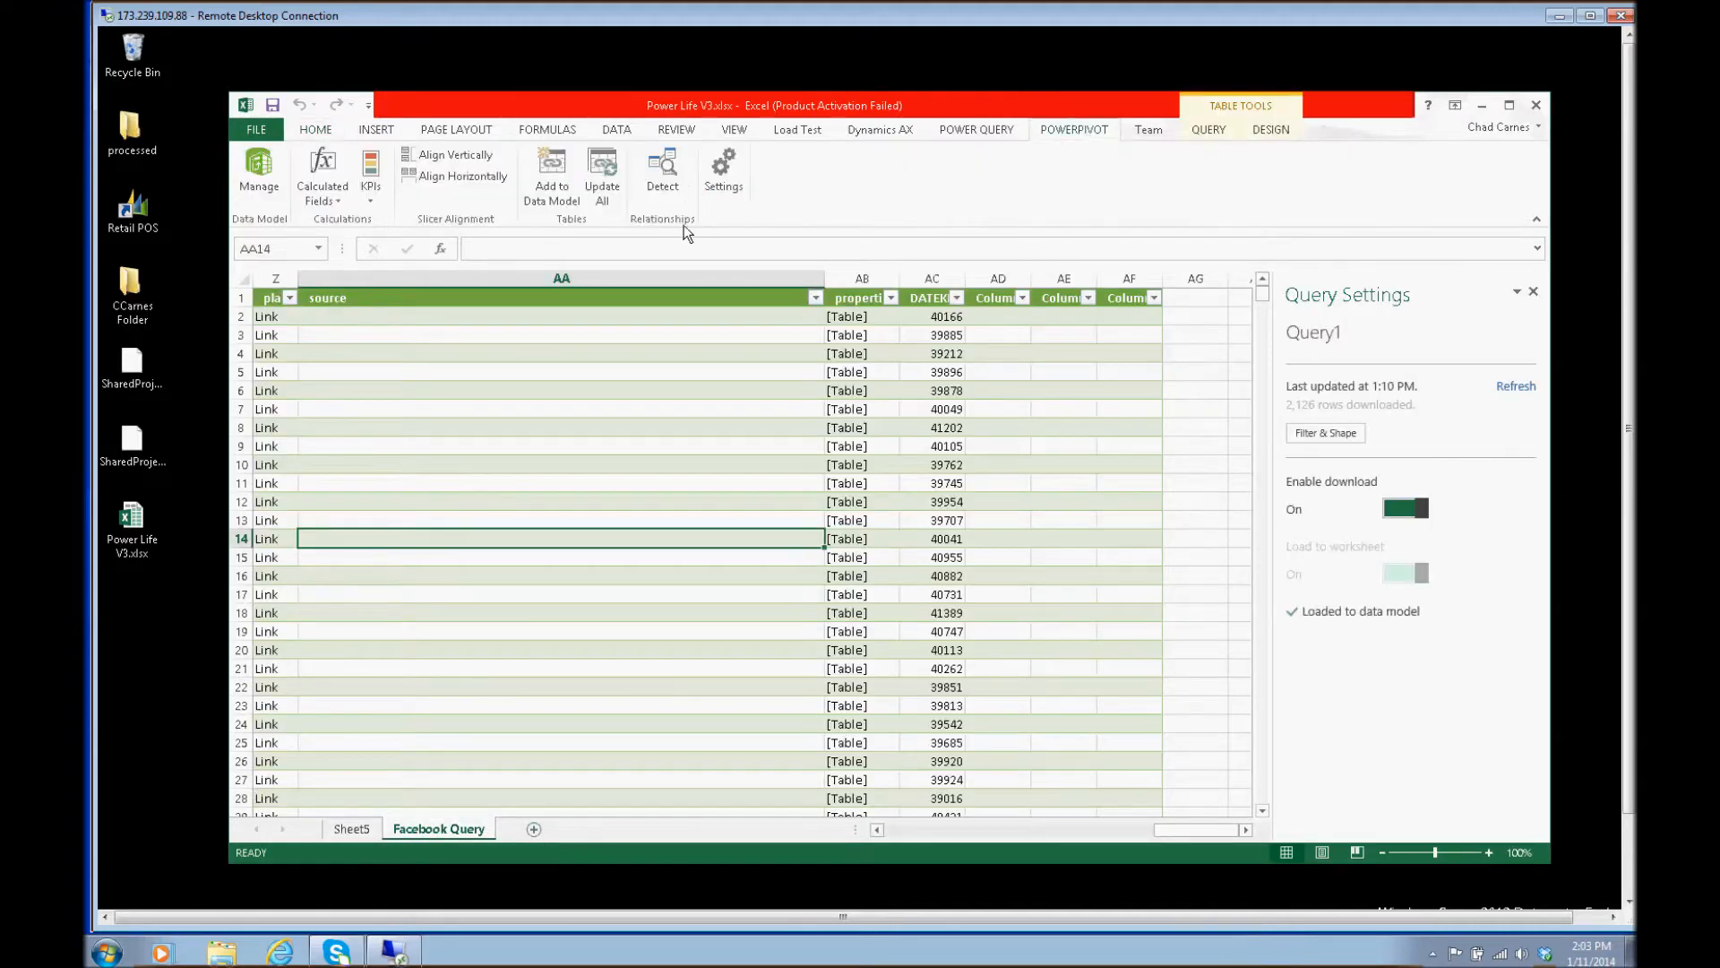
pyautogui.click(265, 184)
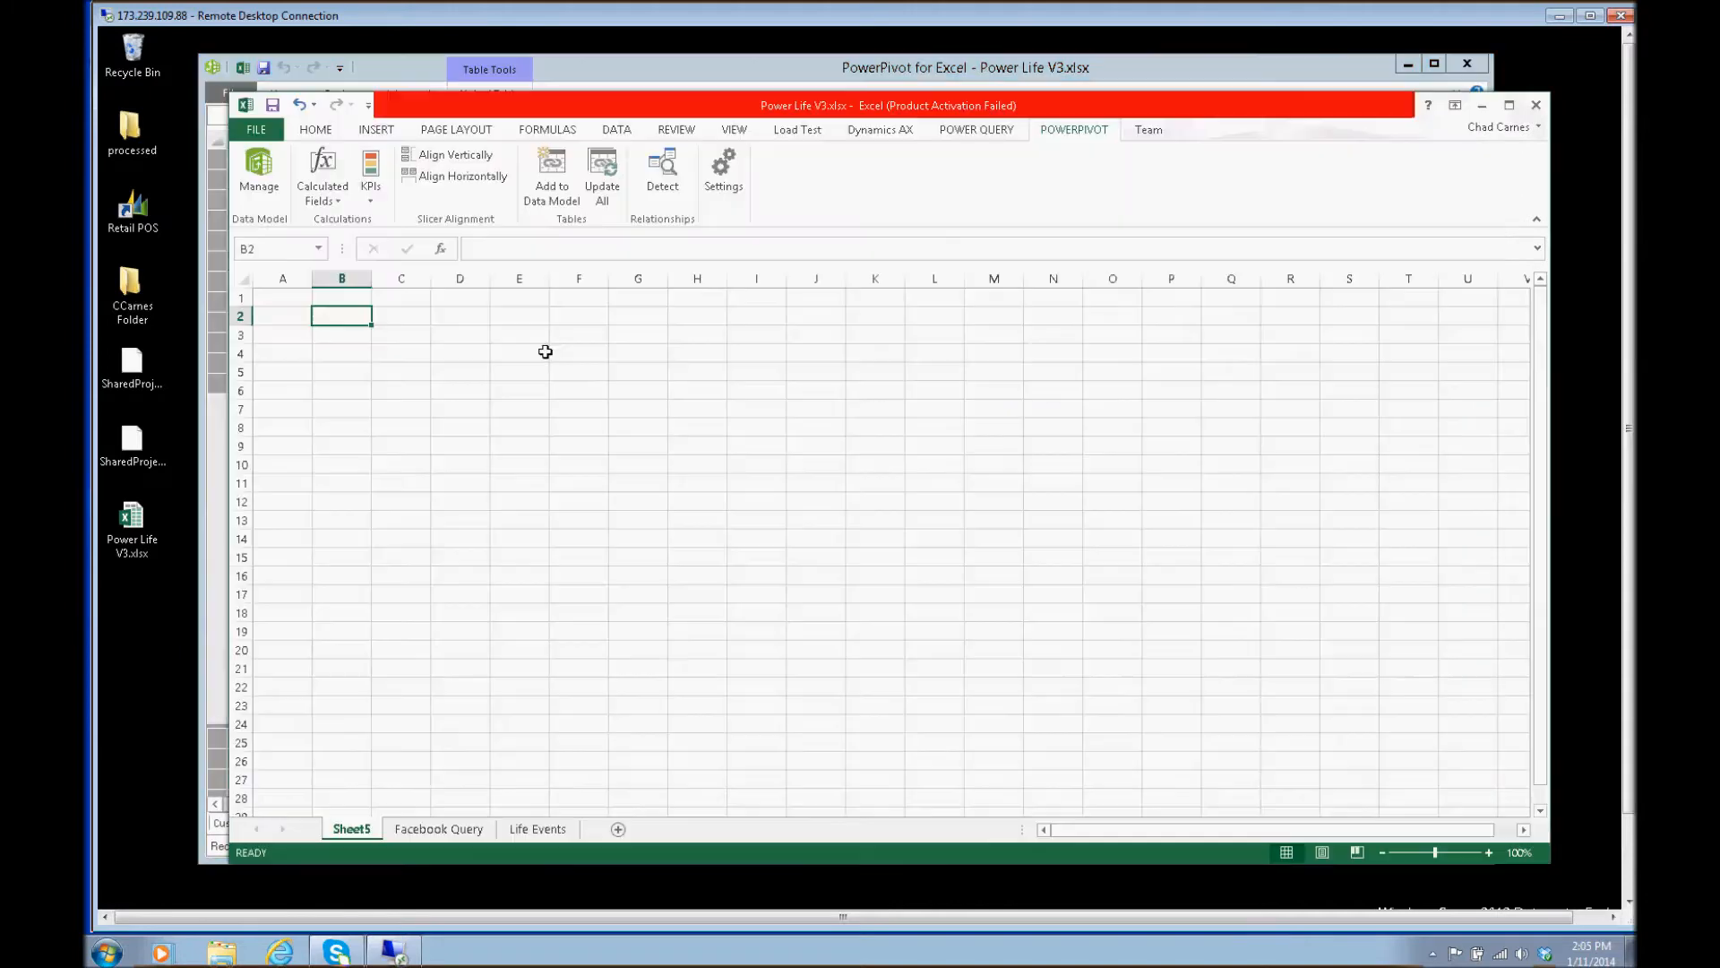
pyautogui.click(259, 174)
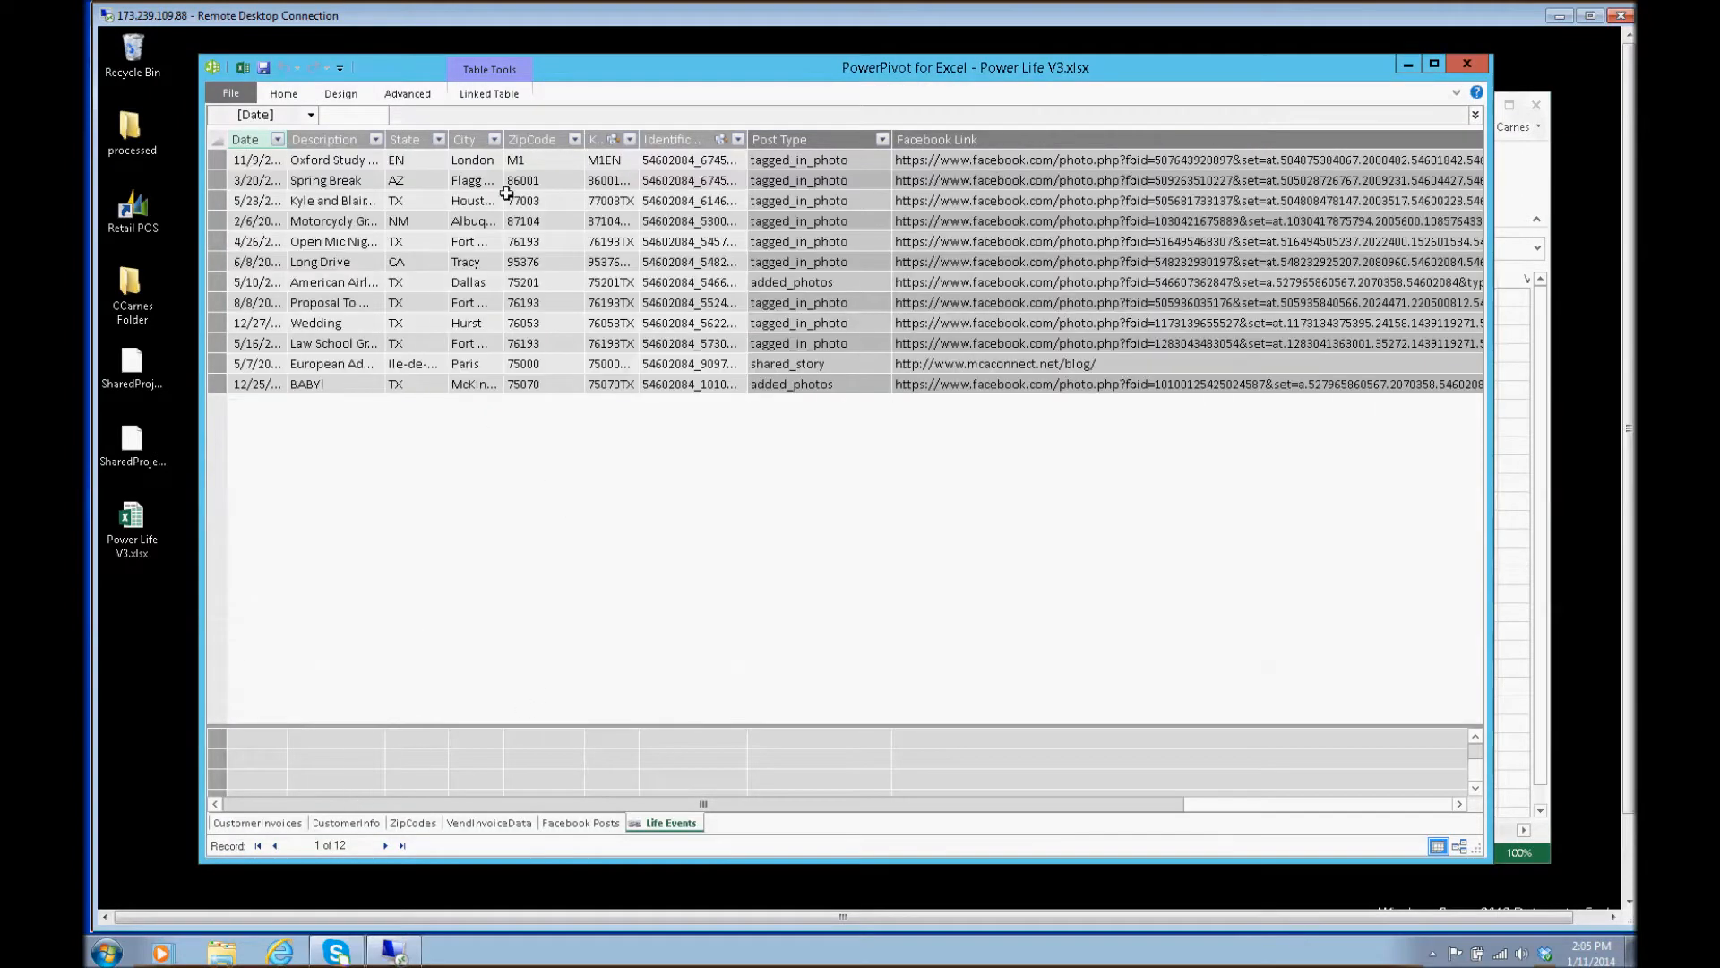
pyautogui.click(284, 94)
pyautogui.click(1297, 147)
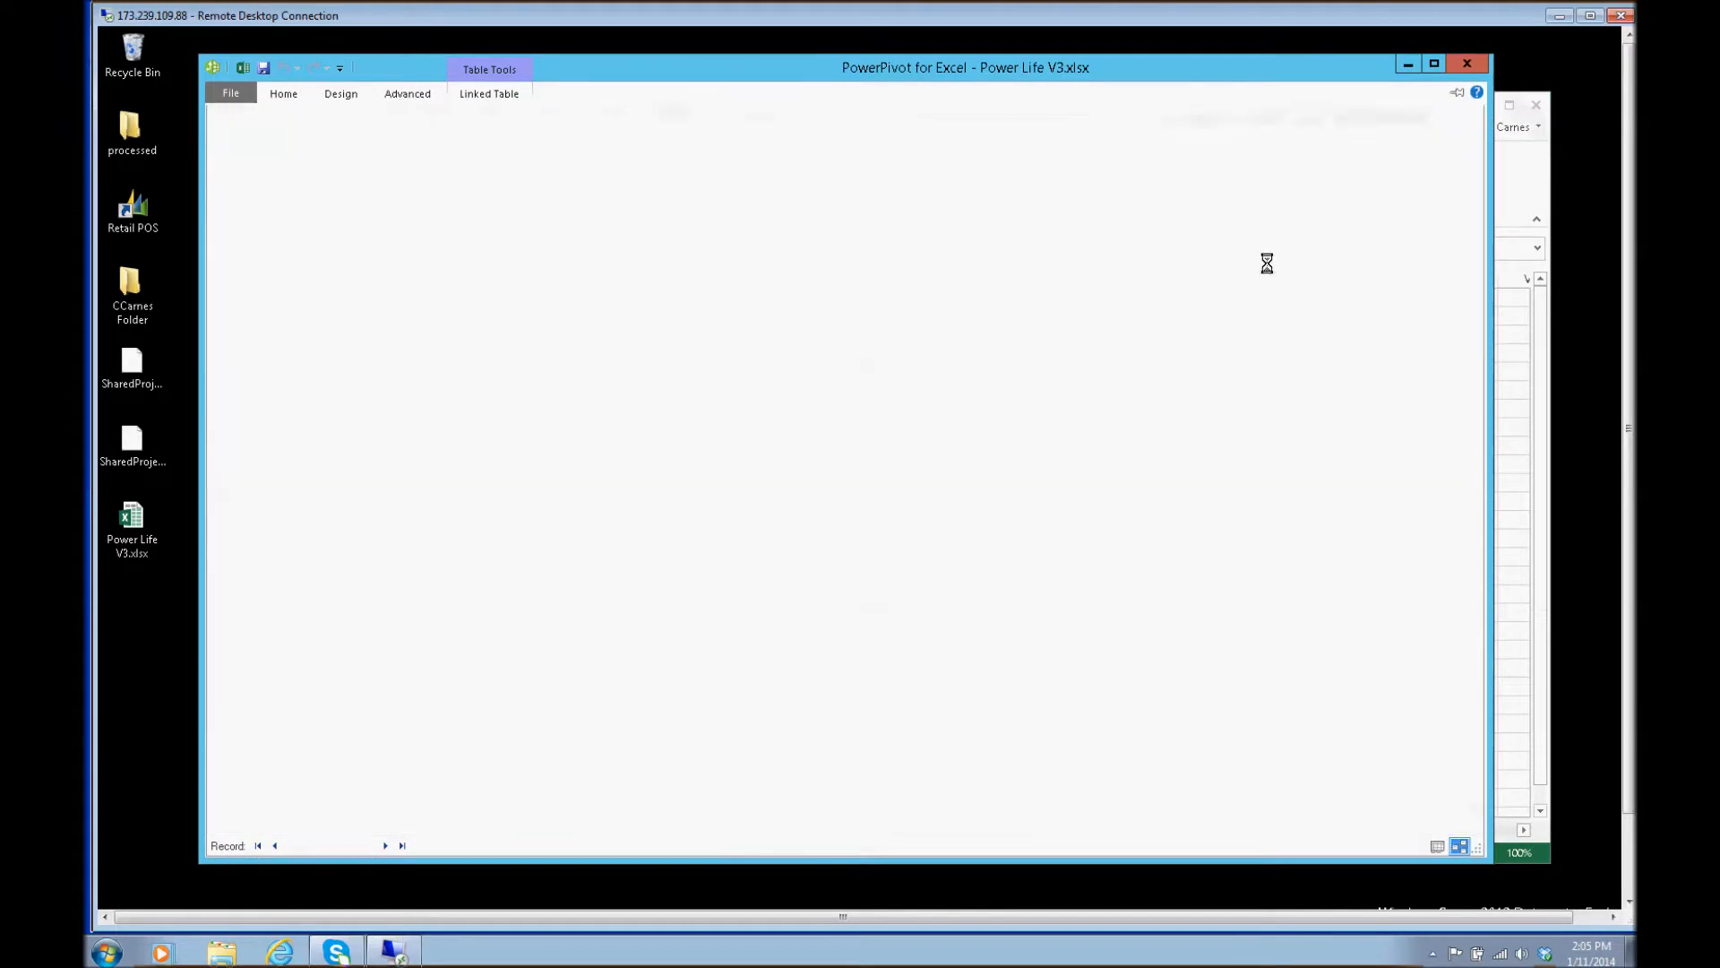
pyautogui.click(1433, 64)
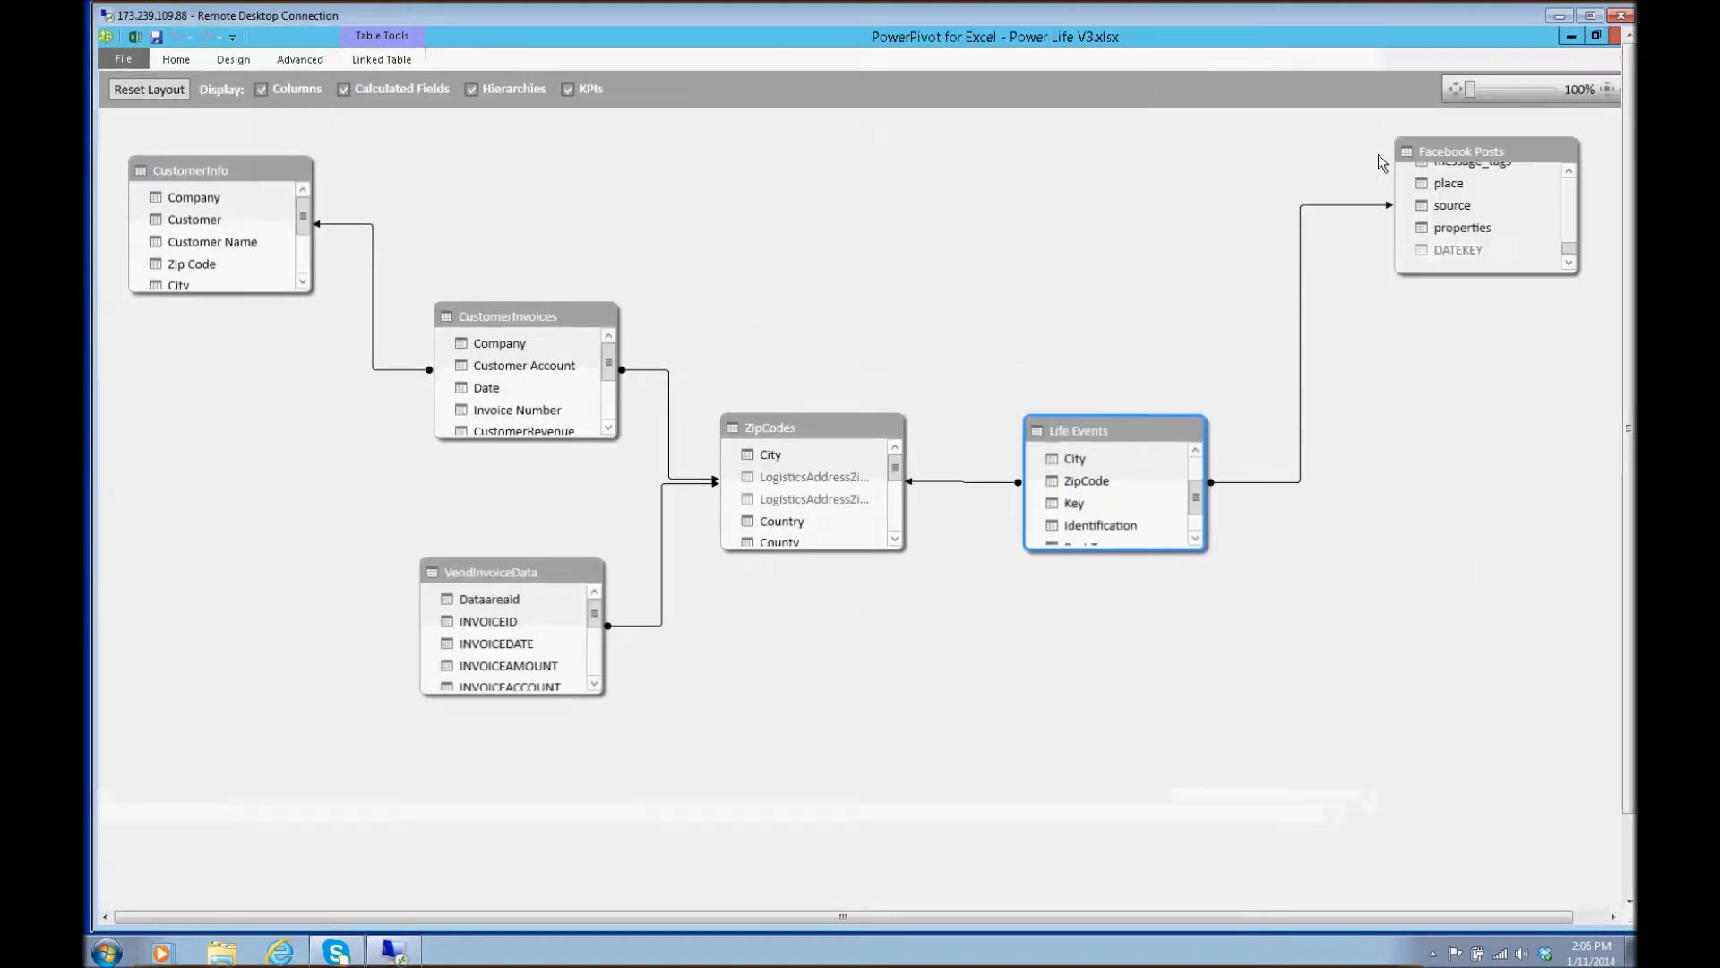
# Step: Move the Facebook Posts table beside Life Events, review the table relationships in the diagram, and close the data model window
pyautogui.moveTo(1459, 159); pyautogui.dragTo(1427, 444)
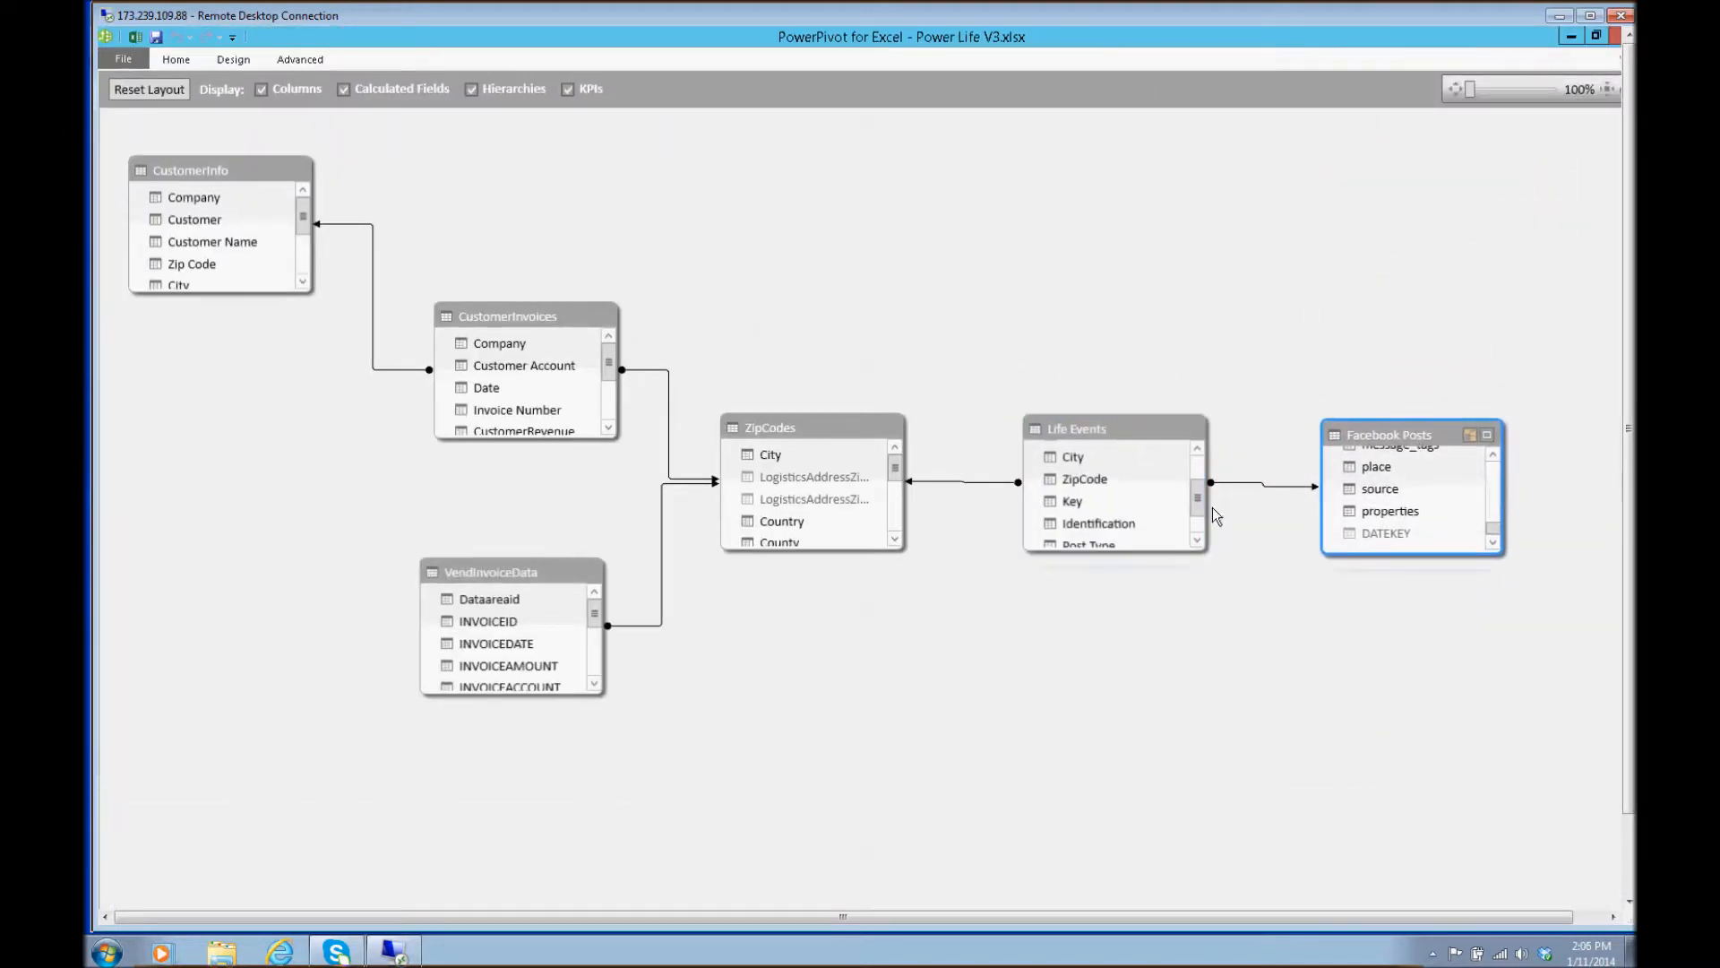
pyautogui.scroll(3, 1492, 533)
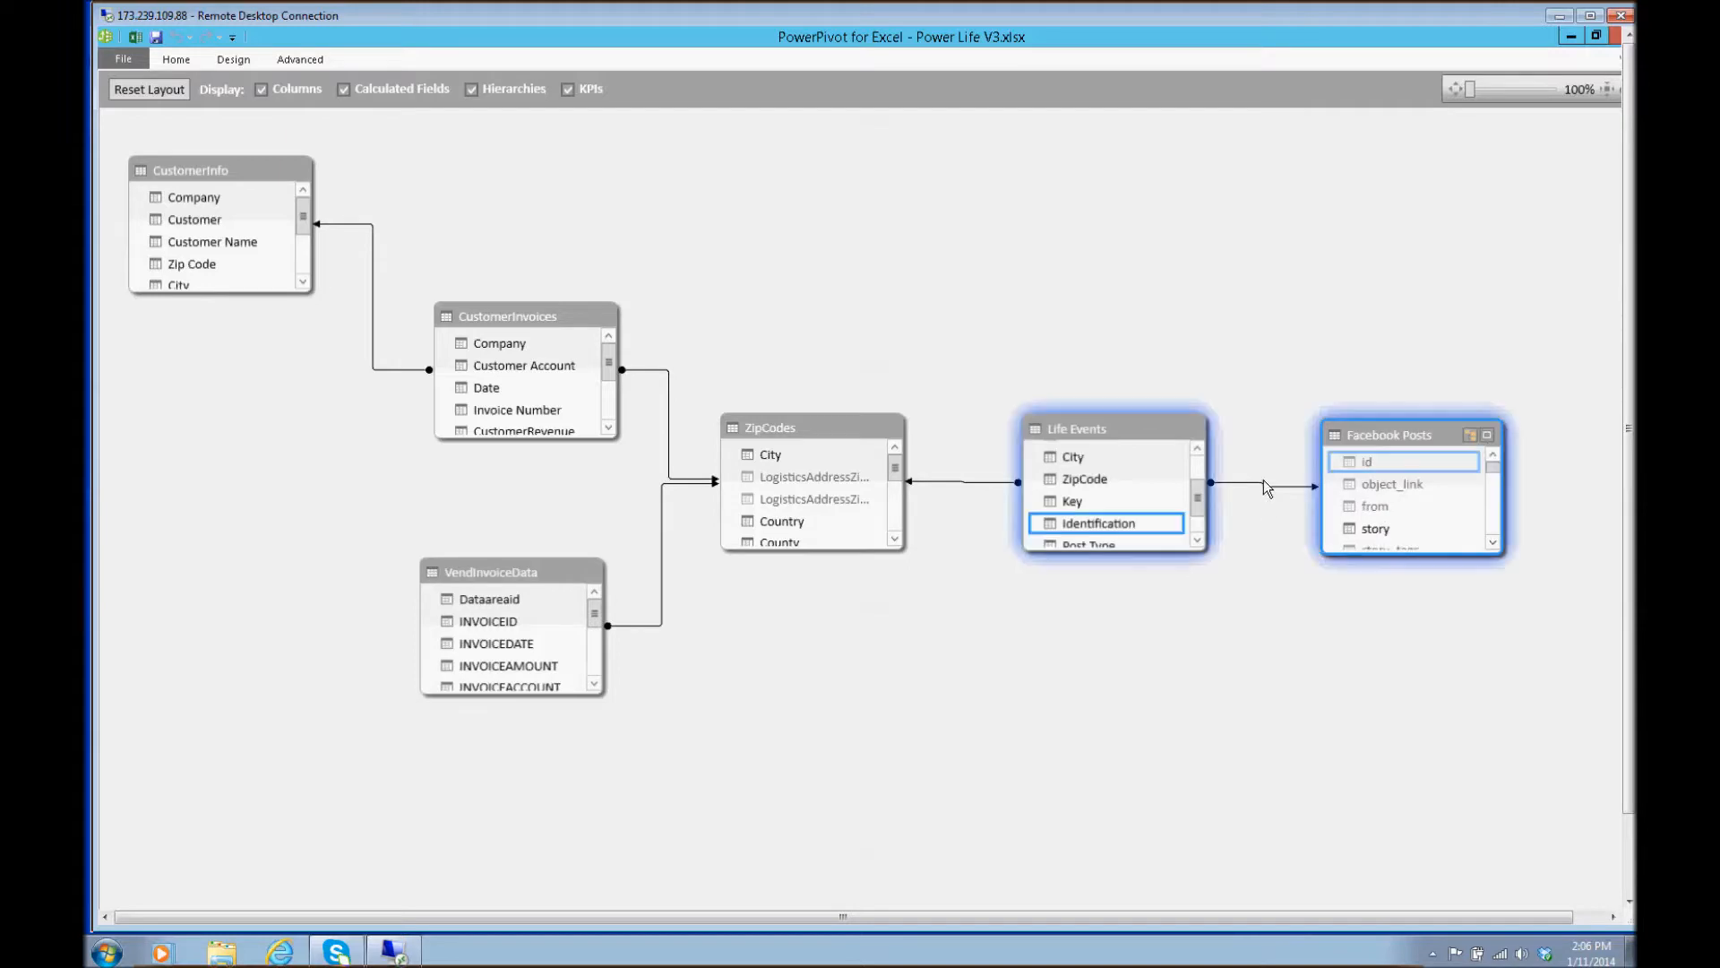
pyautogui.scroll(-3, 896, 480)
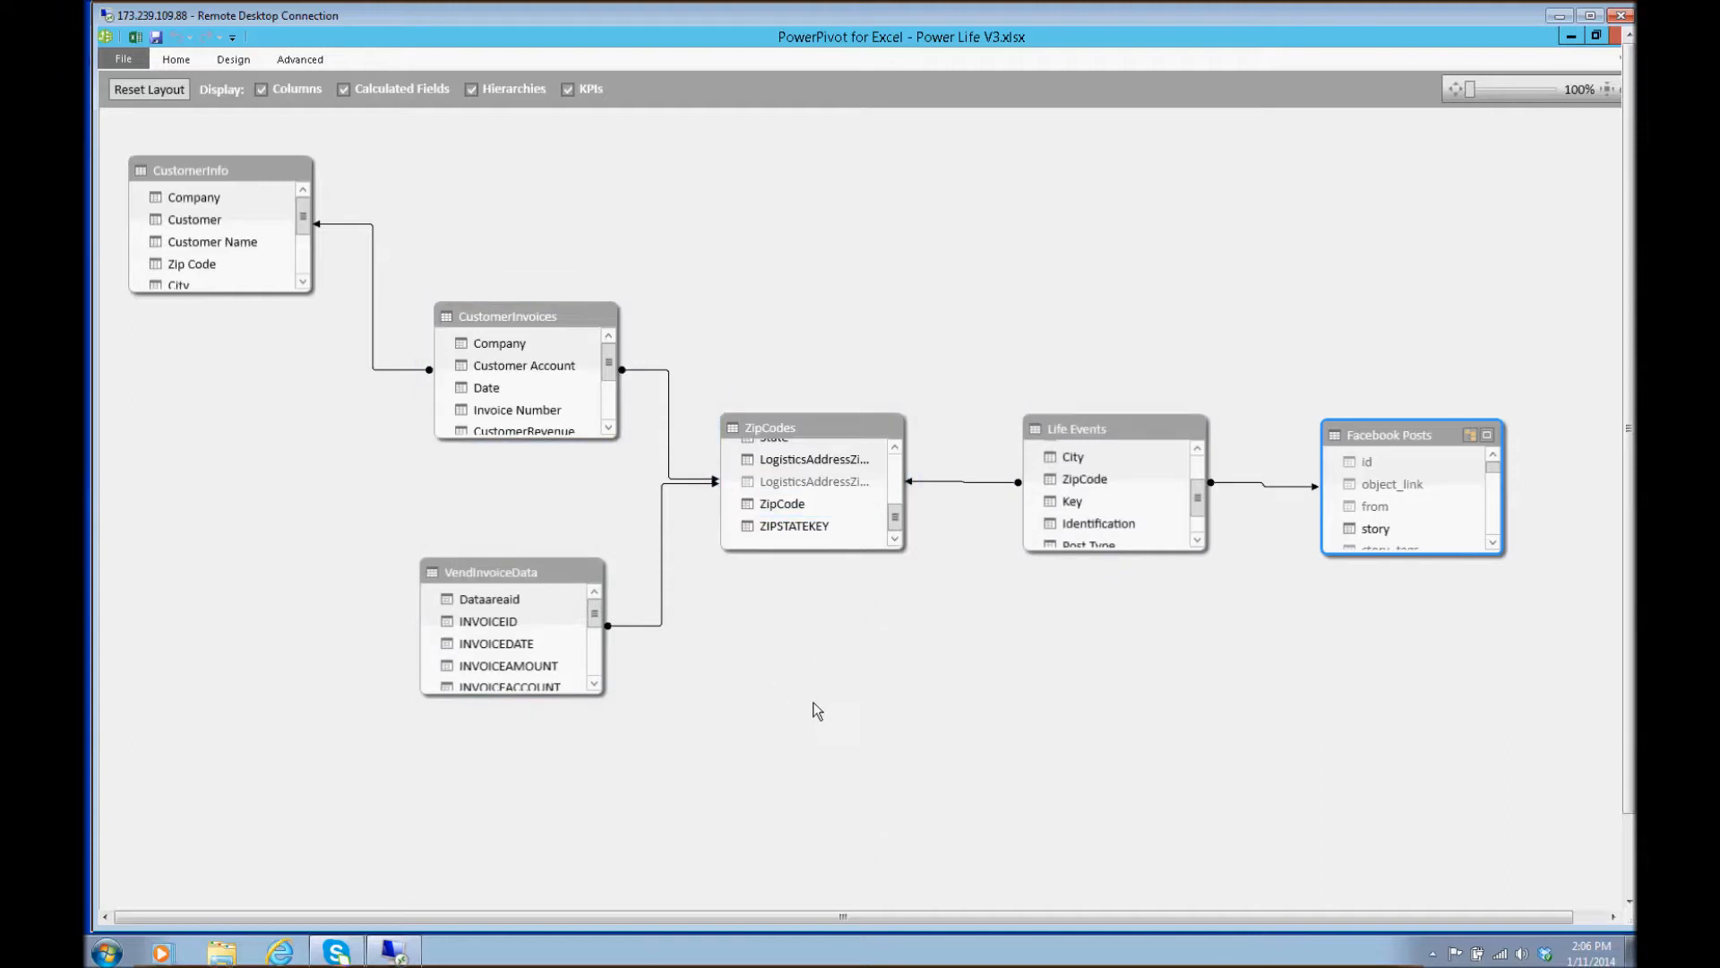
pyautogui.moveTo(1070, 918); pyautogui.dragTo(1110, 917)
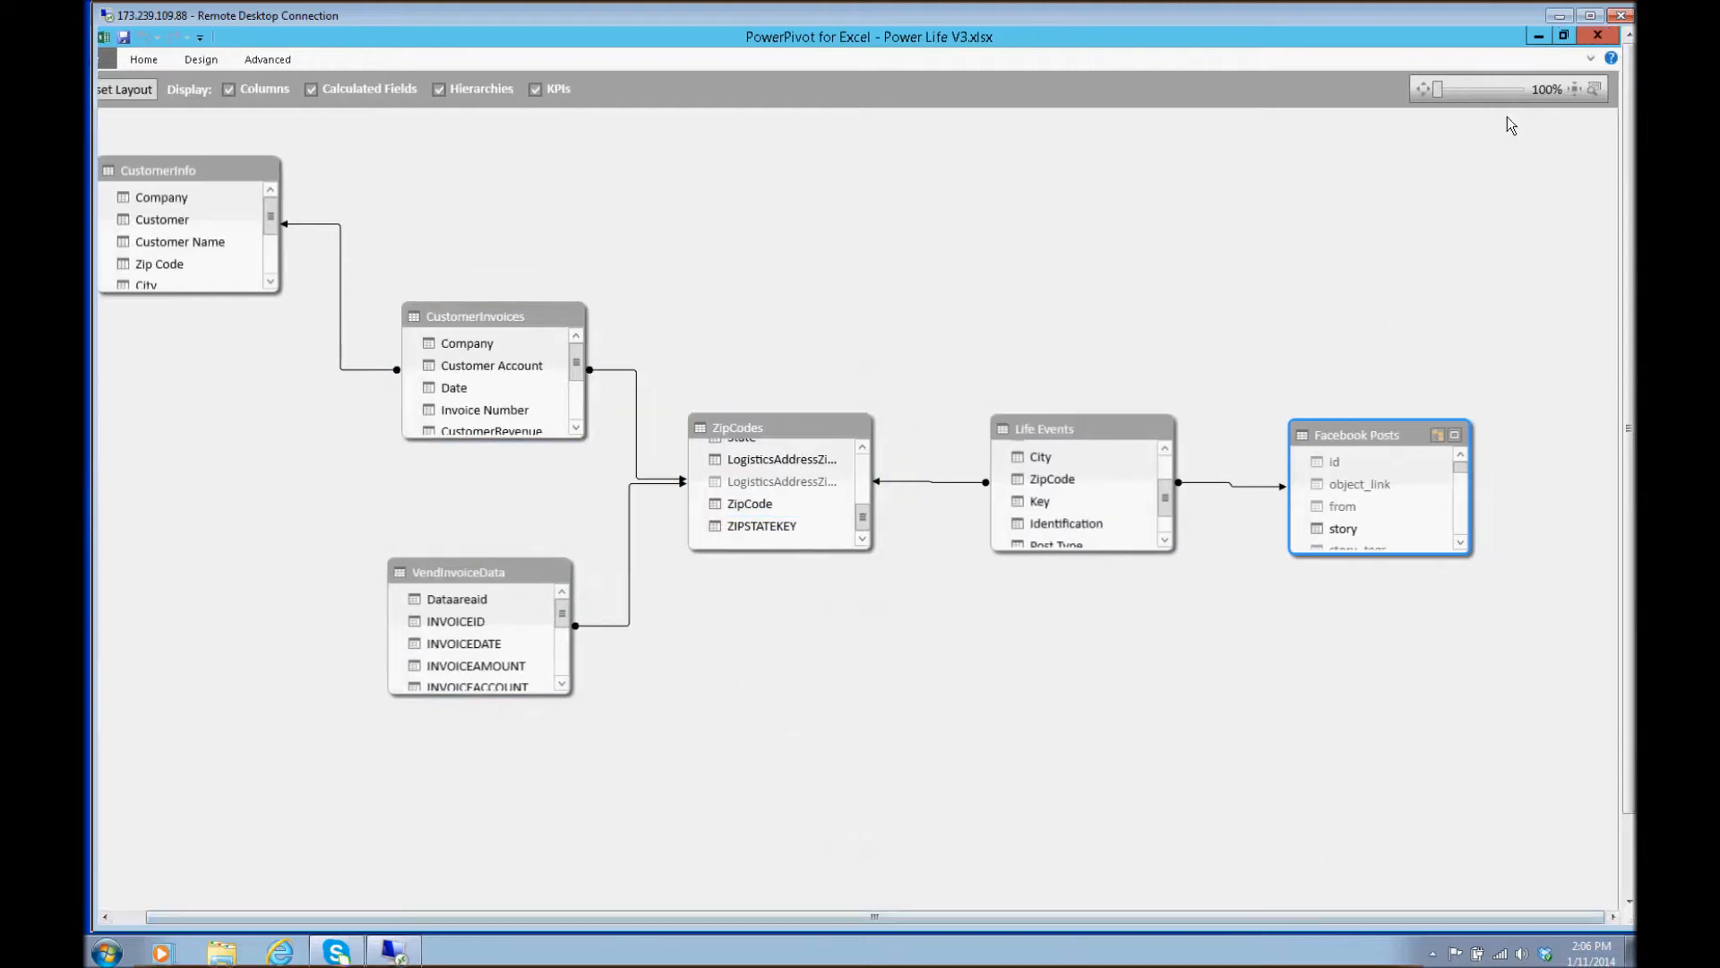
pyautogui.click(1598, 37)
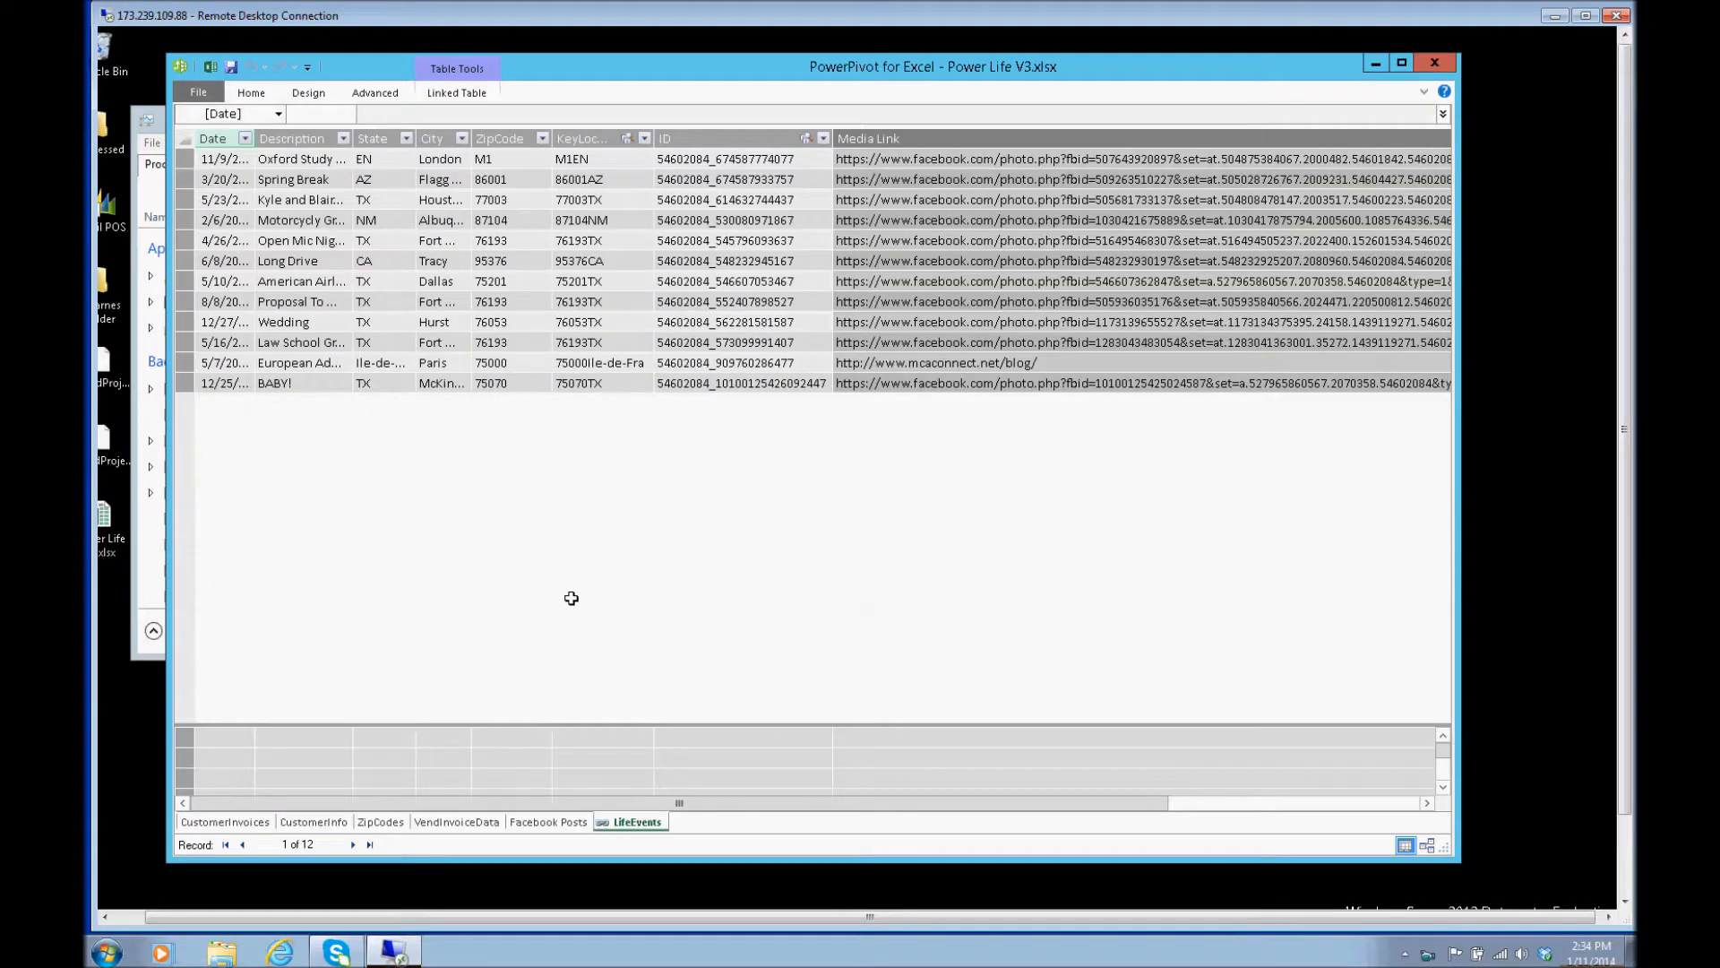
# Step: Insert a PivotTable based on the data model into a new worksheet
pyautogui.click(246, 95)
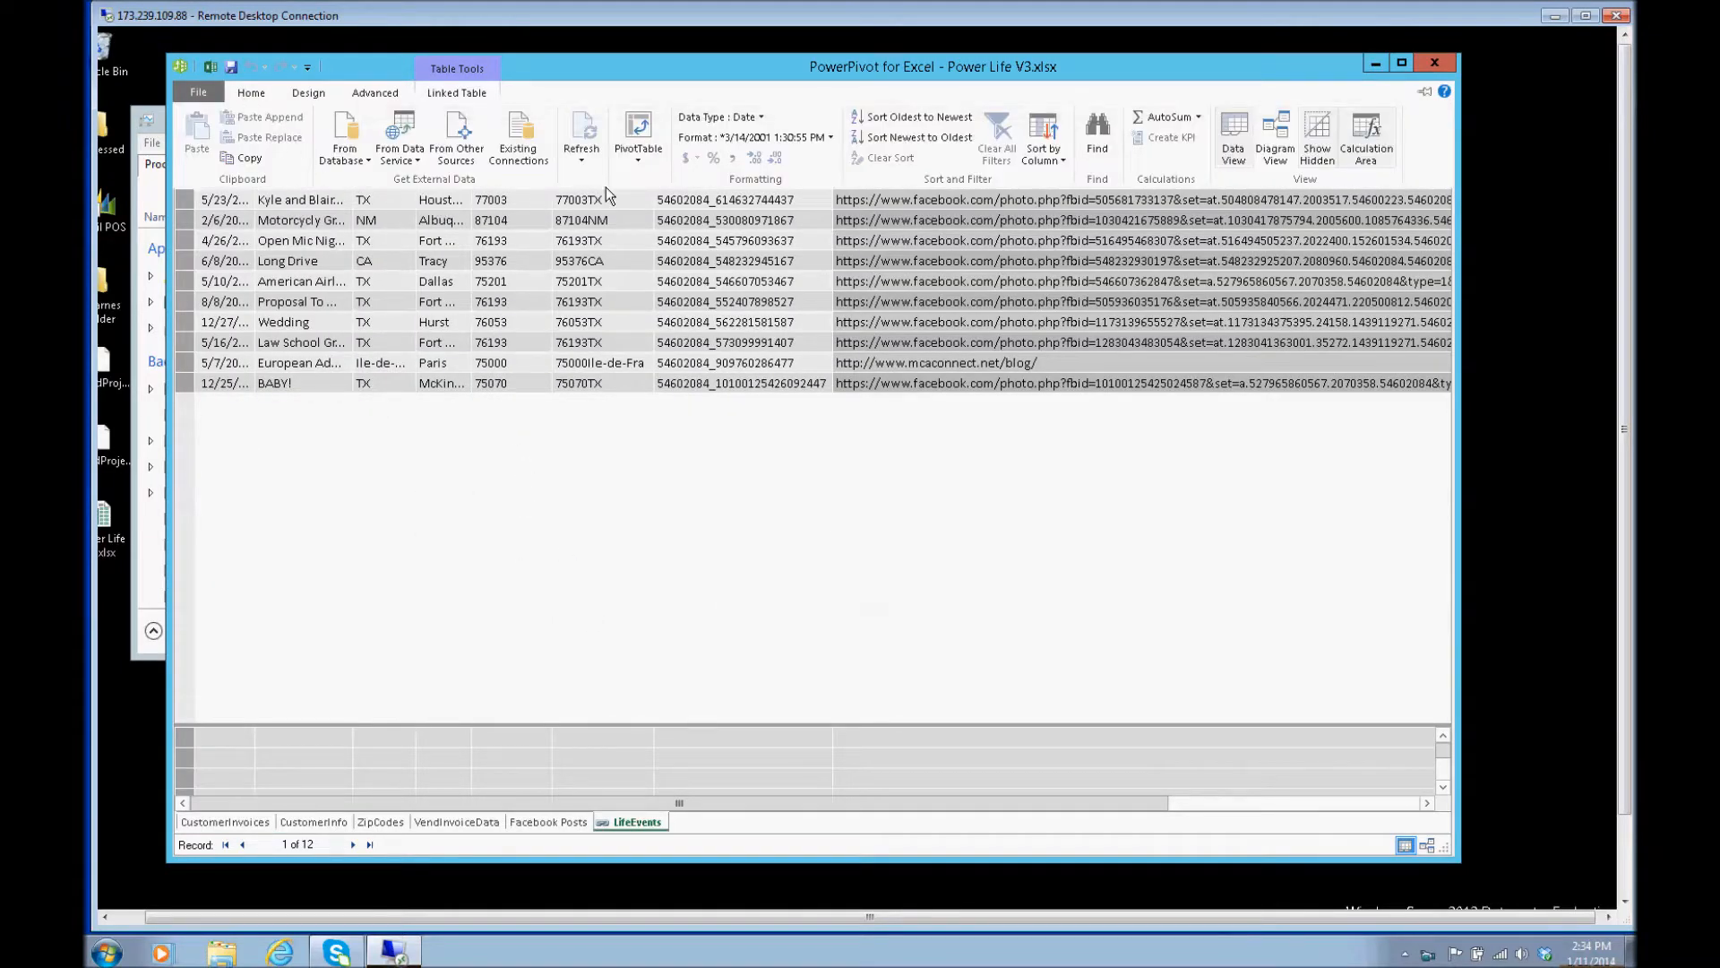
pyautogui.click(638, 160)
pyautogui.click(652, 175)
pyautogui.click(907, 539)
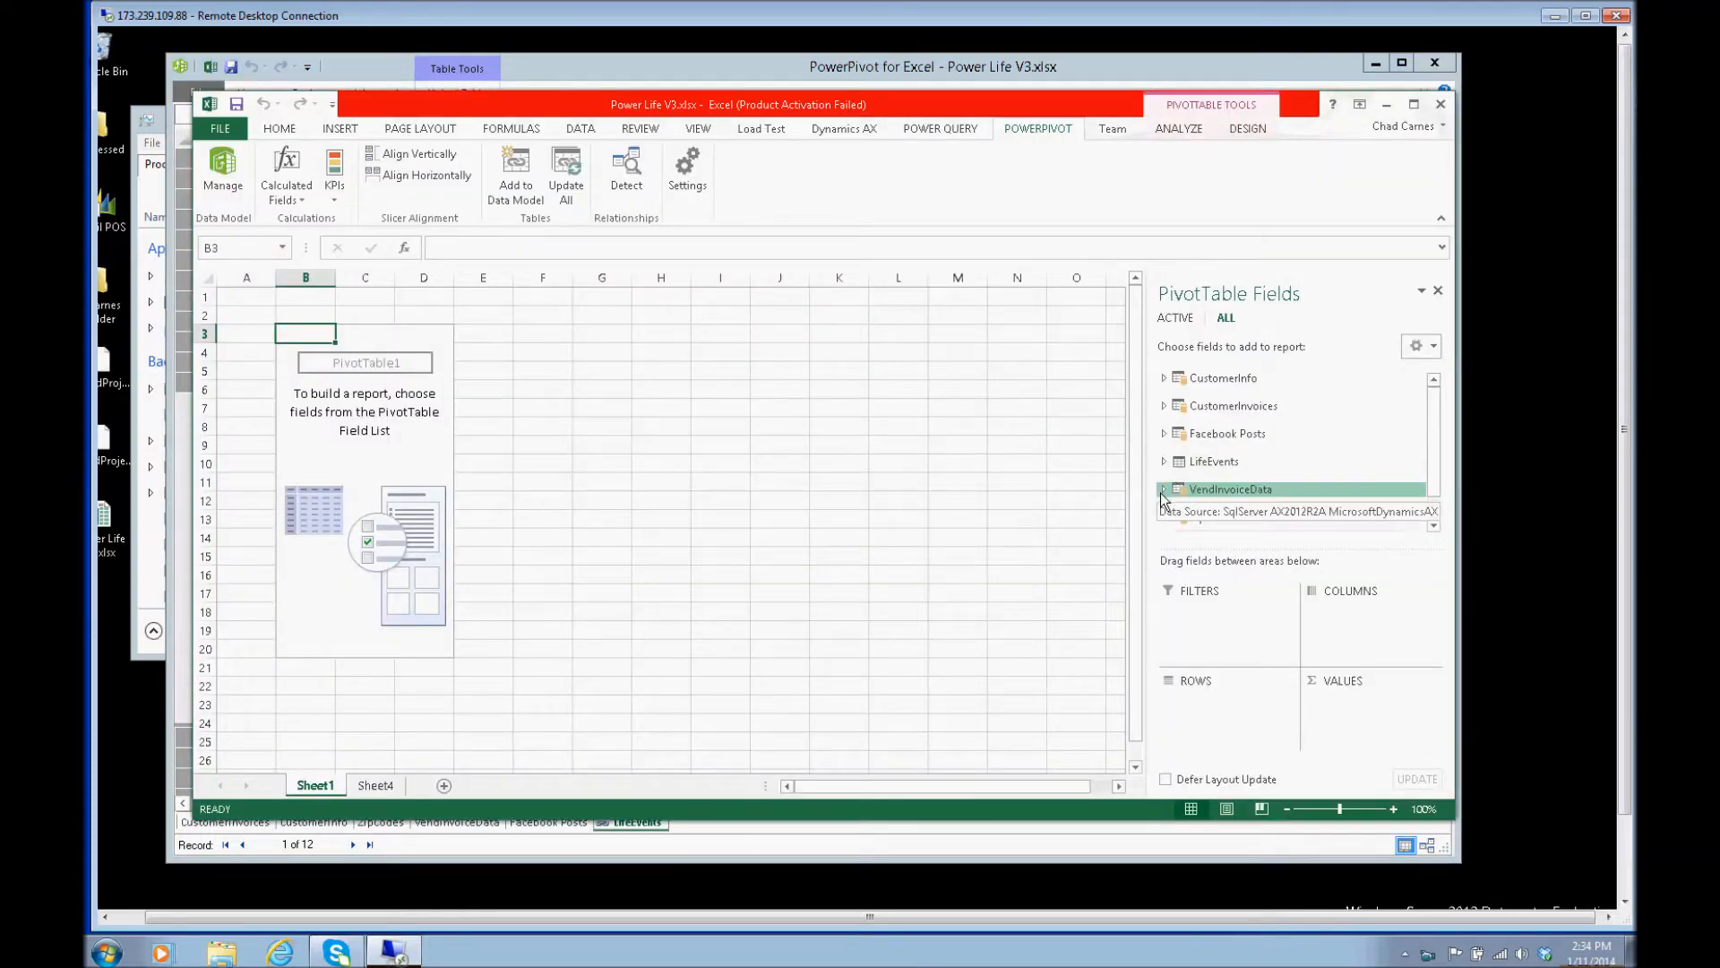
# Step: Add the State field from the ZipCodes table to the PivotTable rows
pyautogui.click(1165, 518)
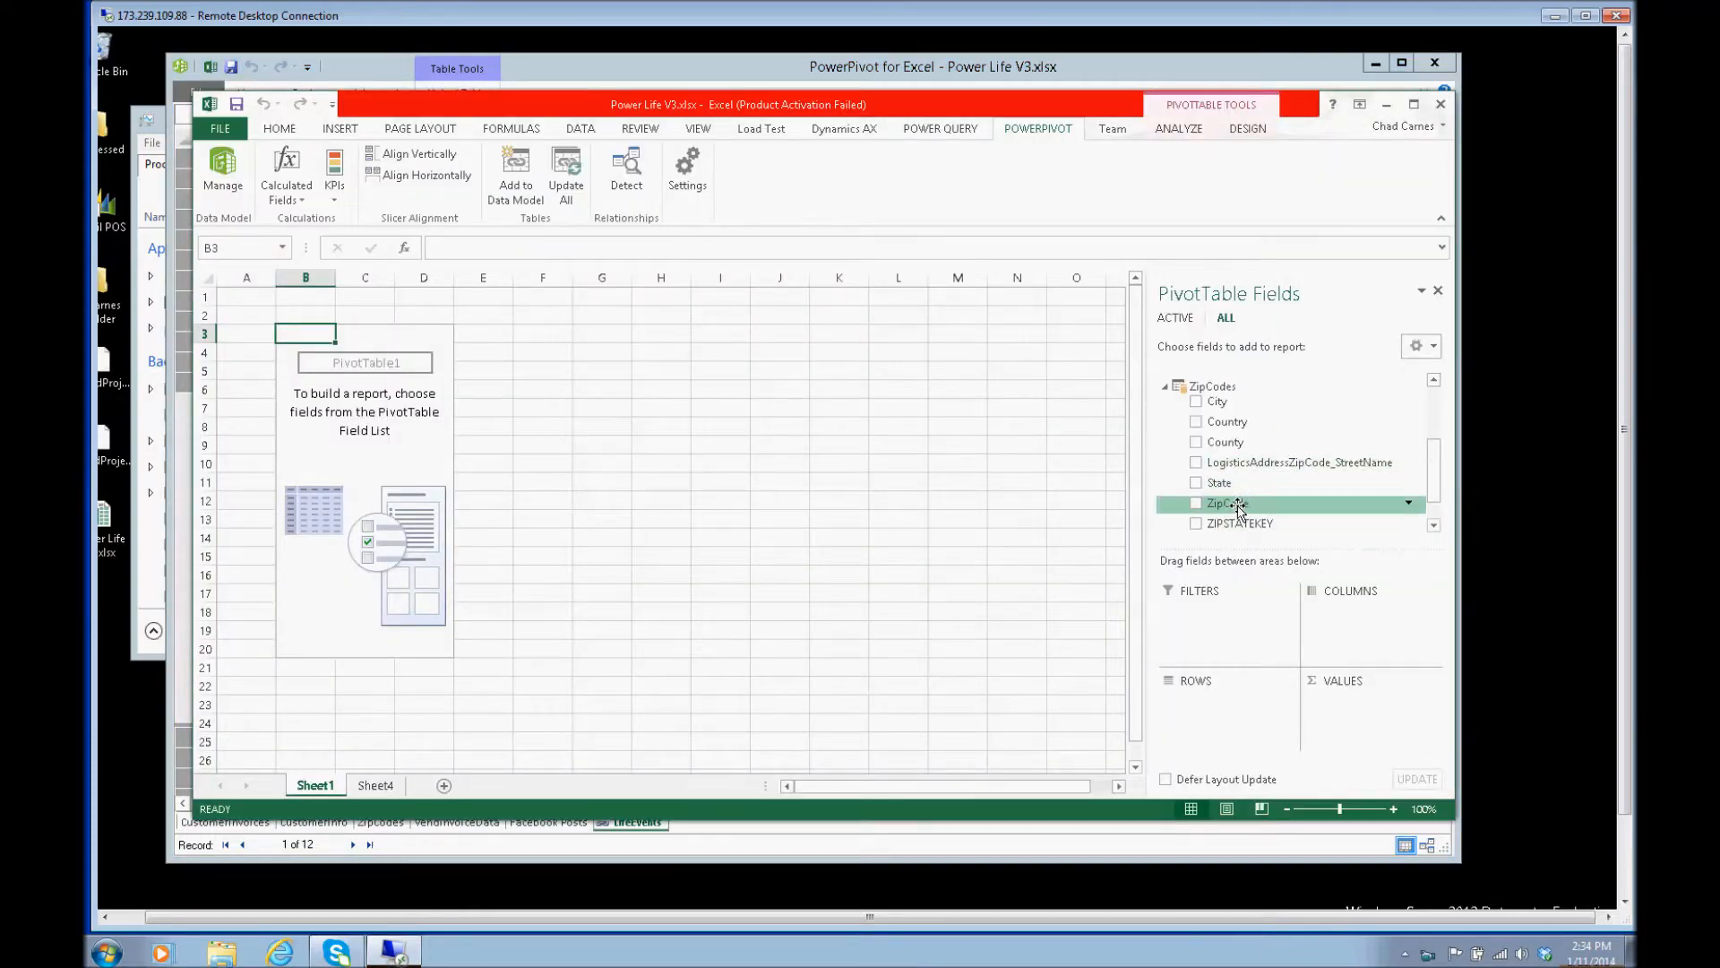
pyautogui.moveTo(1236, 508); pyautogui.dragTo(1228, 708)
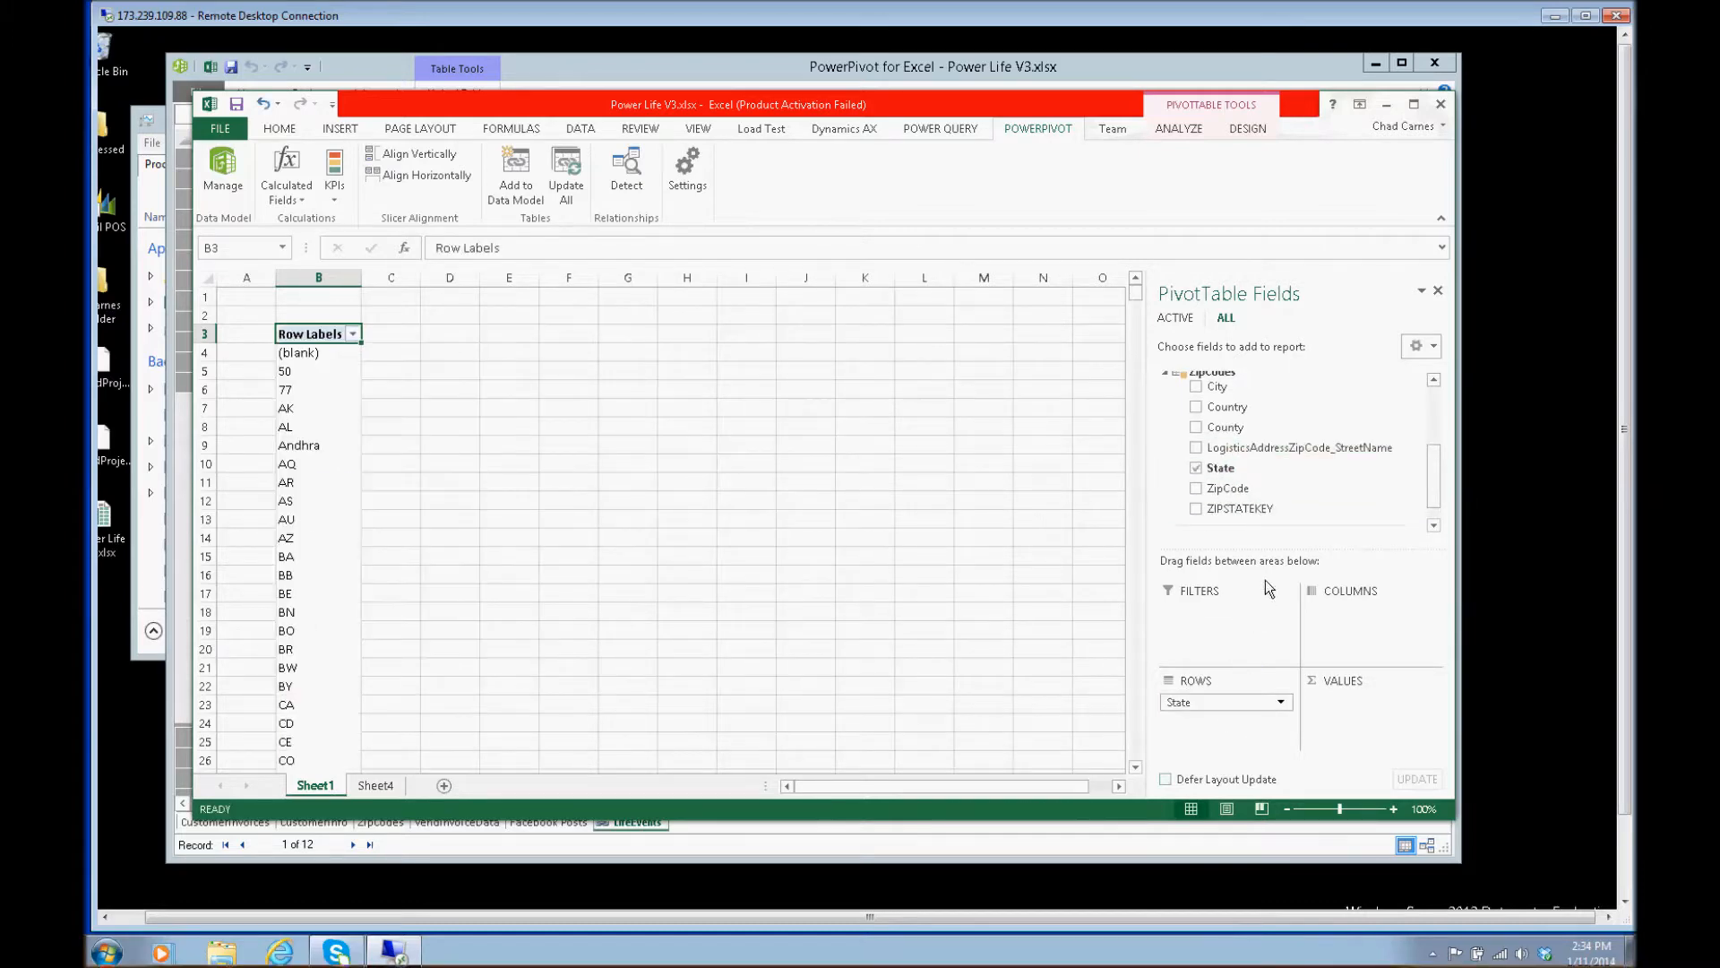
# Step: Add the CustomerSpend measure from the CustomerInvoices table to the PivotTable values
pyautogui.click(1174, 373)
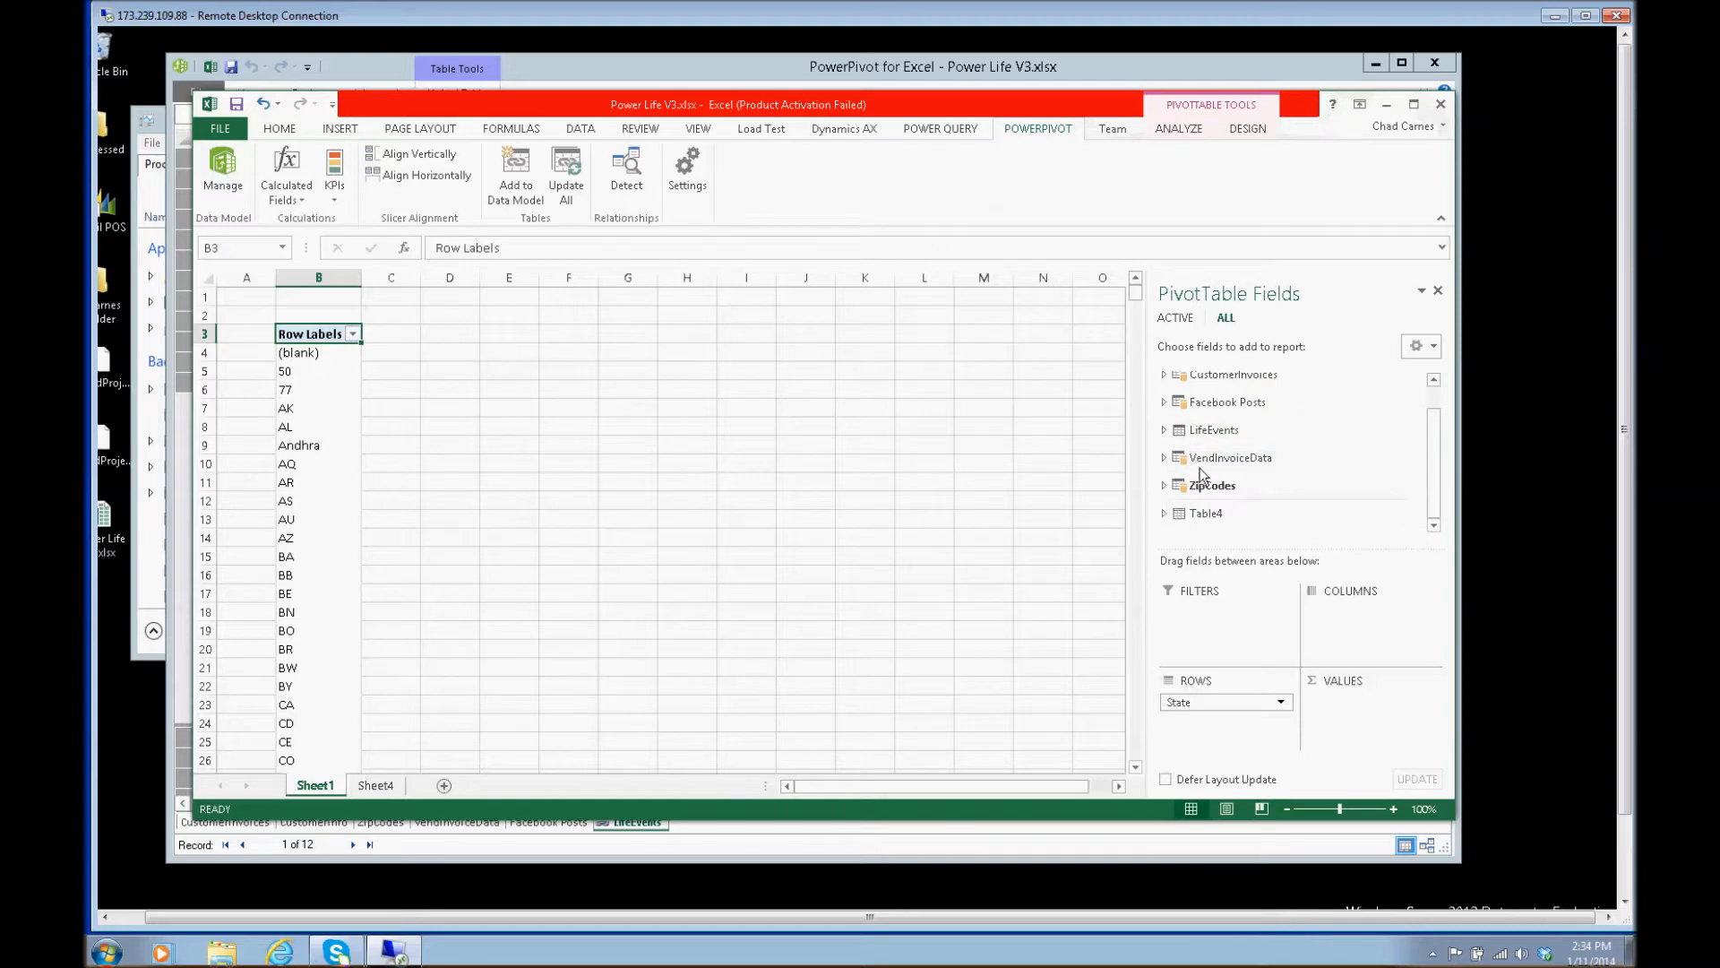
pyautogui.click(1166, 406)
pyautogui.scroll(-3, 1262, 464)
pyautogui.moveTo(1252, 445); pyautogui.dragTo(1363, 727)
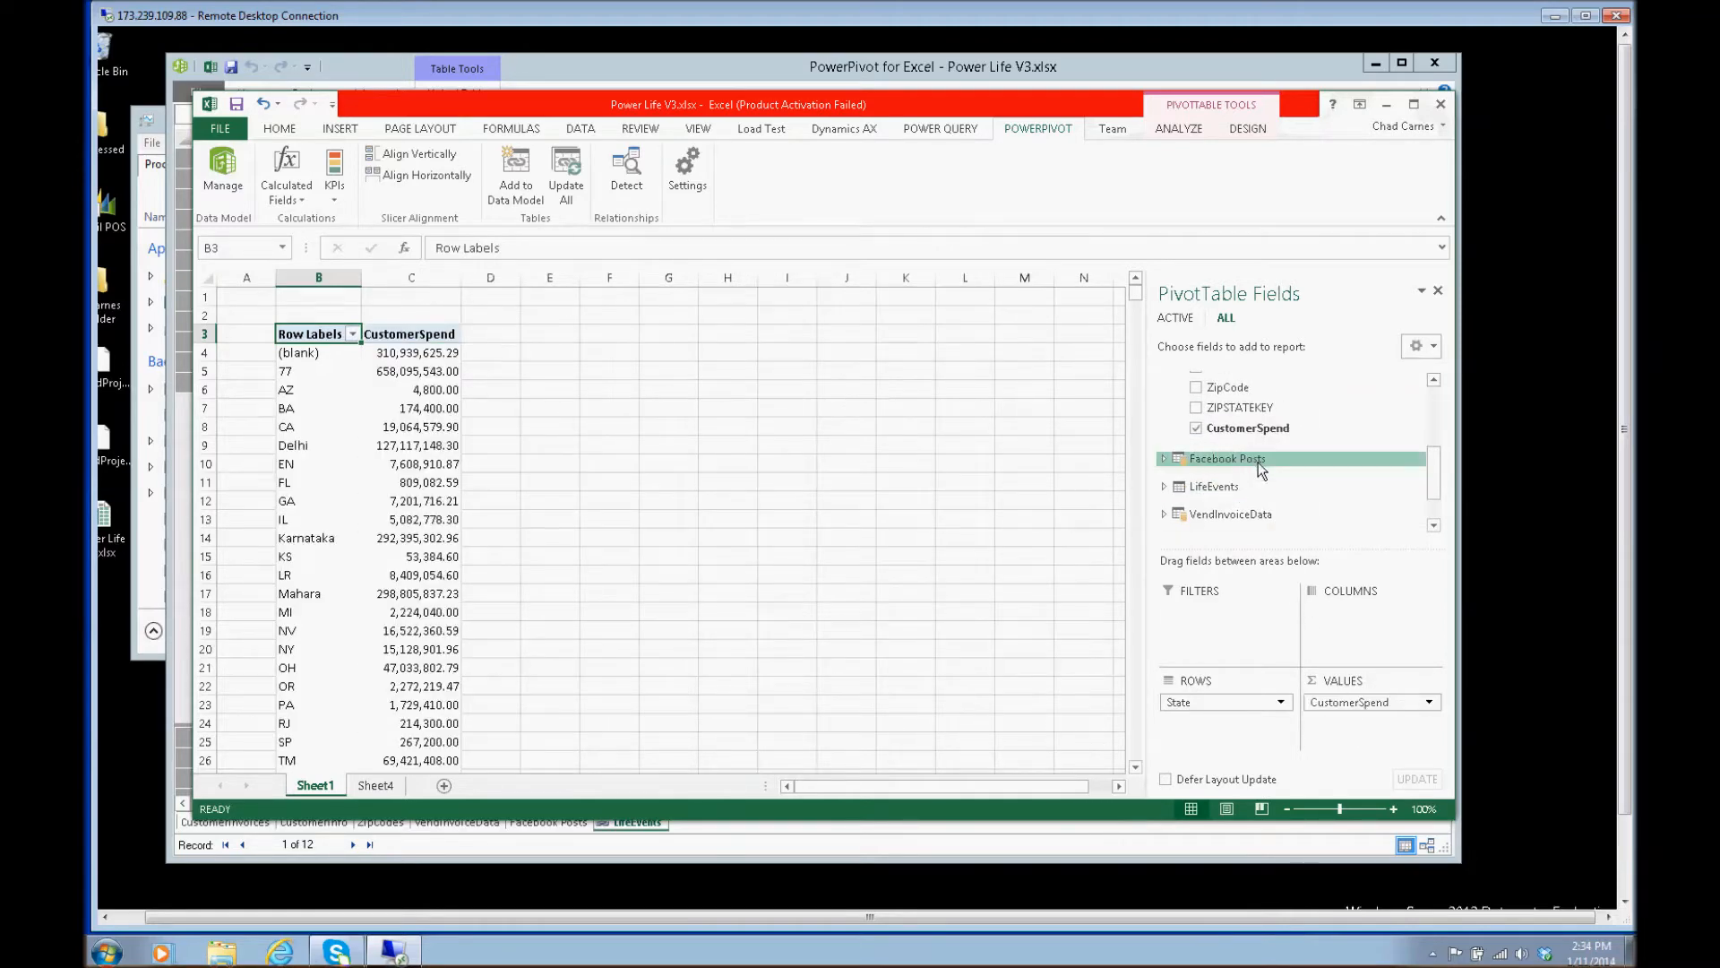
# Step: Add the INVOICEAMOUNT field from the VendInvoiceData table to the PivotTable values as a sum
pyautogui.scroll(-1, 1254, 471)
pyautogui.click(1263, 469)
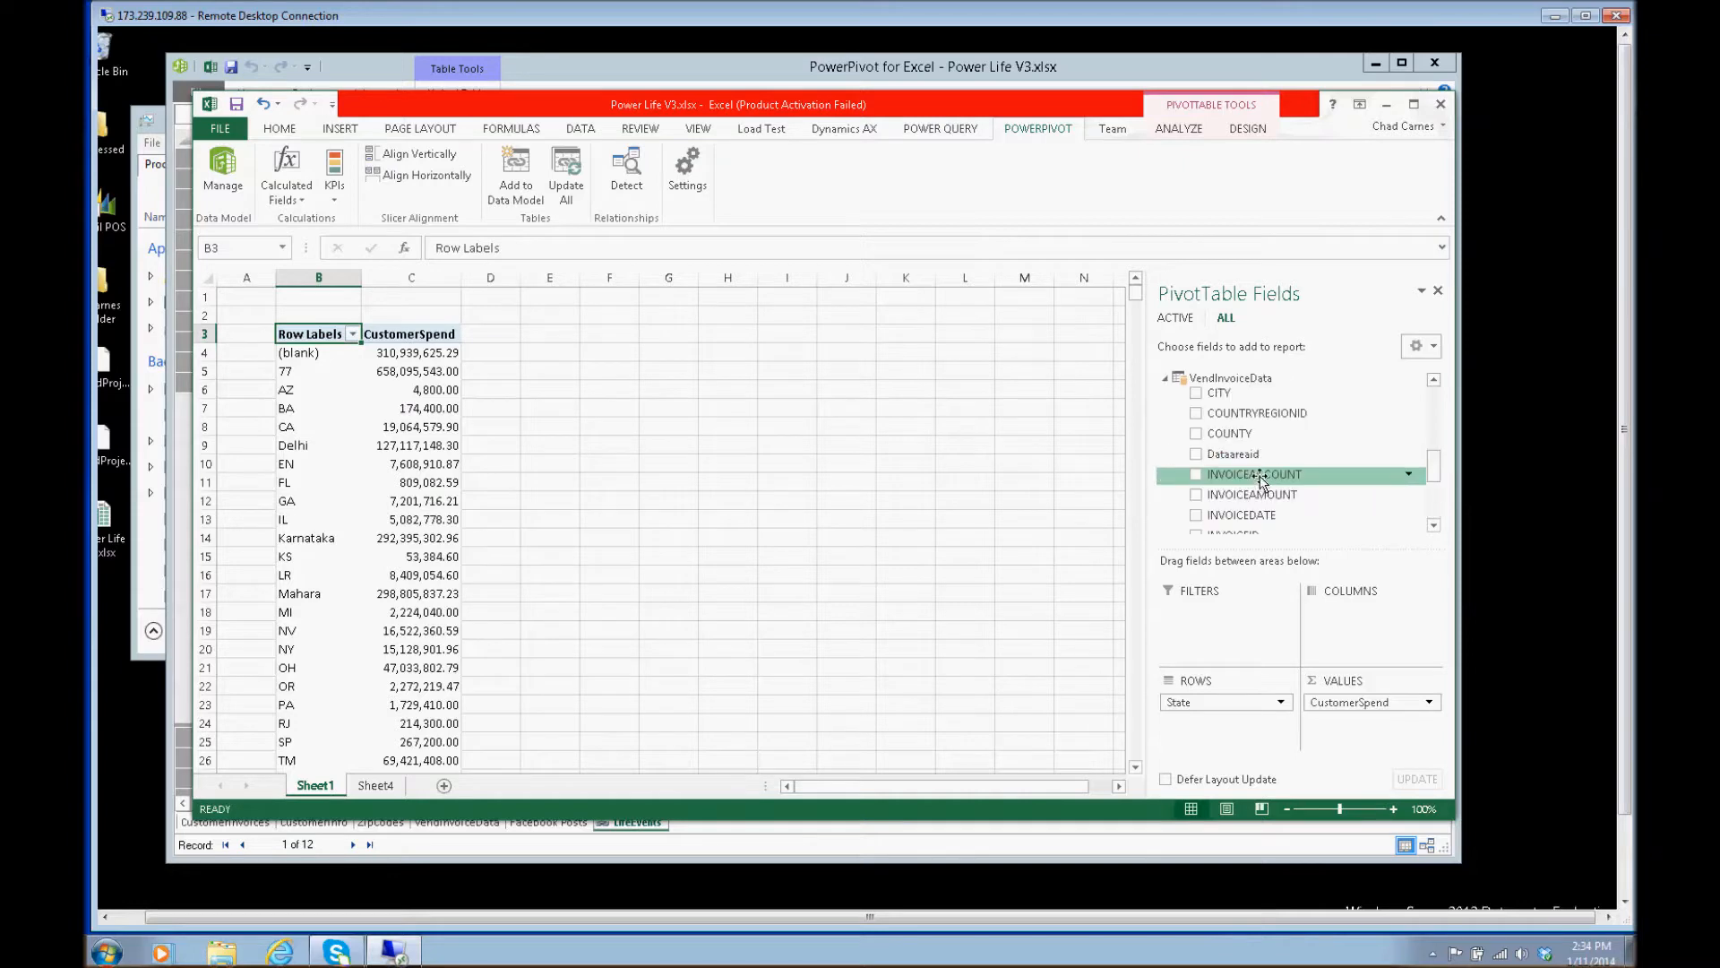
pyautogui.scroll(-1, 1261, 488)
pyautogui.moveTo(1368, 738); pyautogui.dragTo(1368, 737)
pyautogui.scroll(1, 1315, 490)
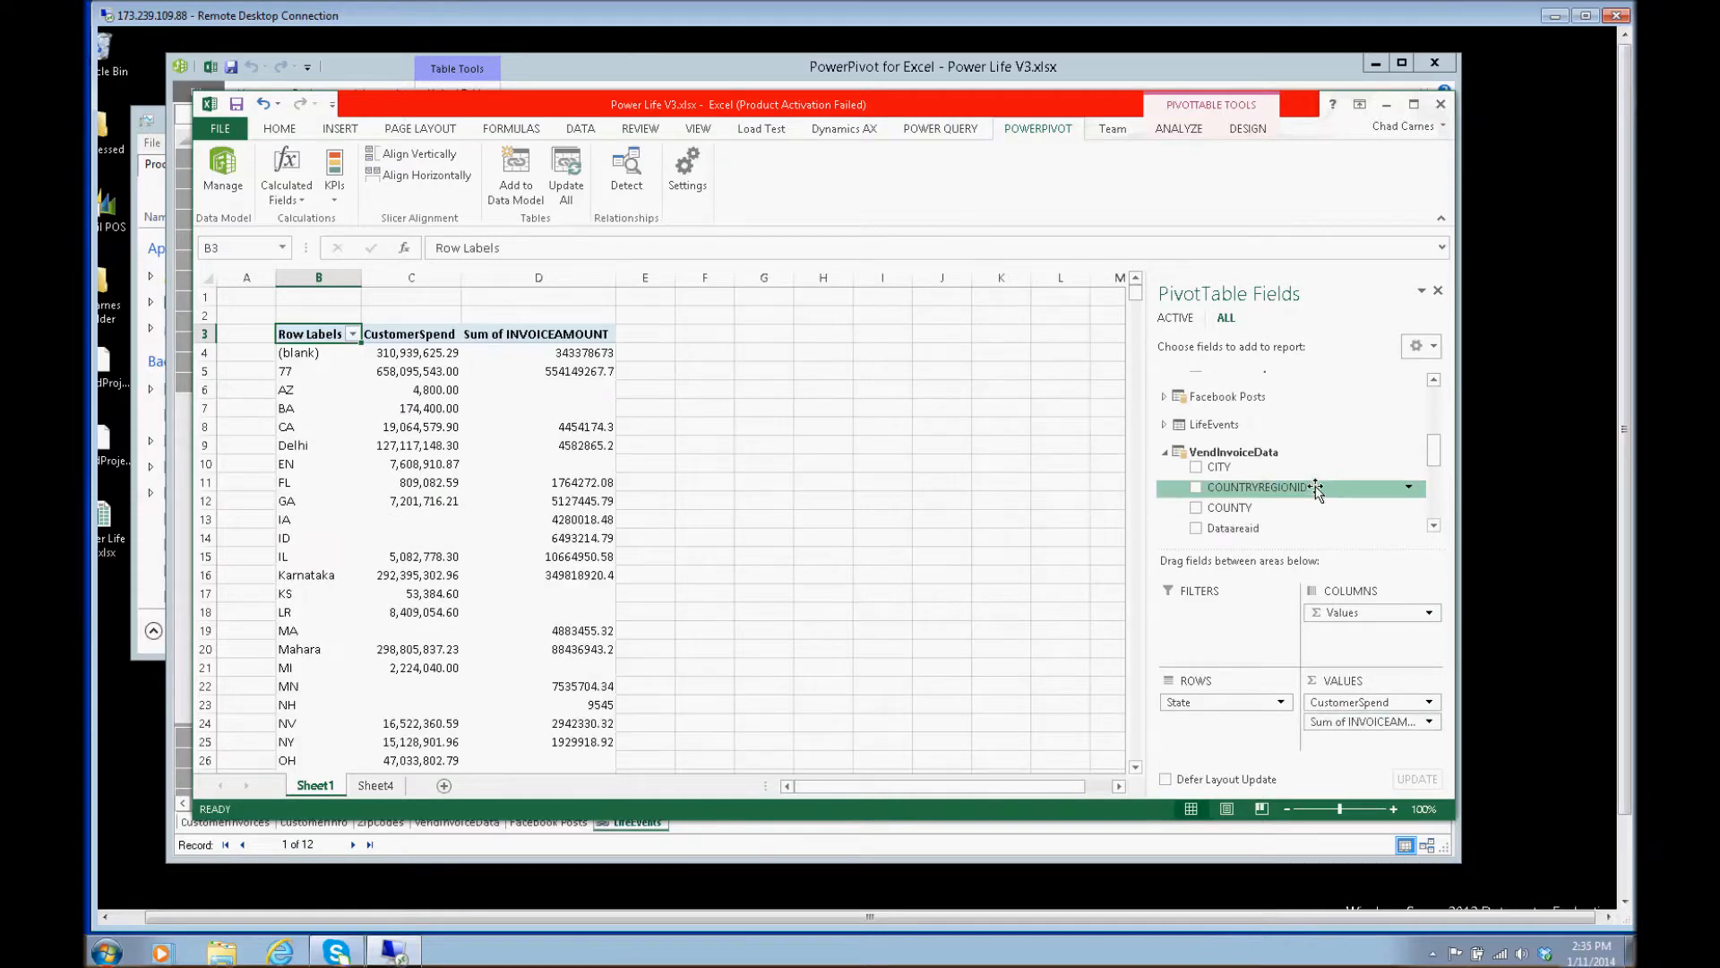
# Step: Add a count of the LifeEvents ID field to the PivotTable values and widen the three value columns
pyautogui.click(1164, 424)
pyautogui.moveTo(1231, 455); pyautogui.dragTo(1385, 748)
pyautogui.moveTo(688, 277); pyautogui.dragTo(722, 277)
pyautogui.moveTo(616, 277); pyautogui.dragTo(639, 276)
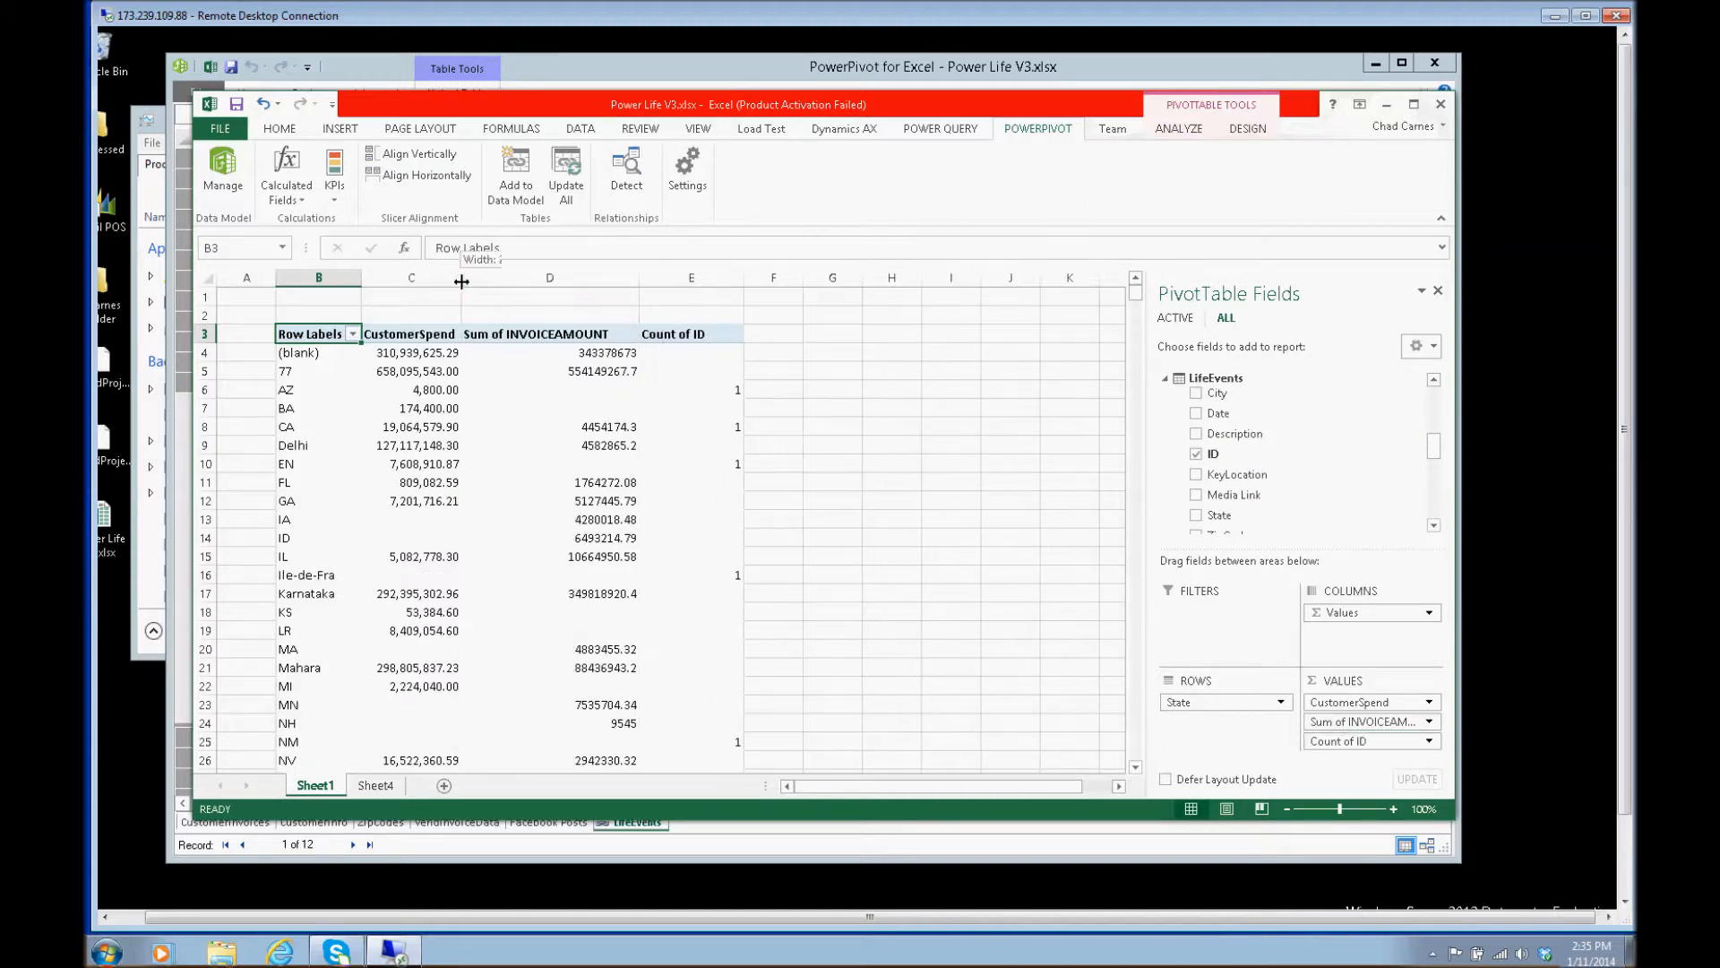
pyautogui.moveTo(461, 281); pyautogui.dragTo(491, 281)
# Step: Drill through to the invoice records behind the CustomerSpend value for TX and look through the returned rows
pyautogui.scroll(-7, 578, 488)
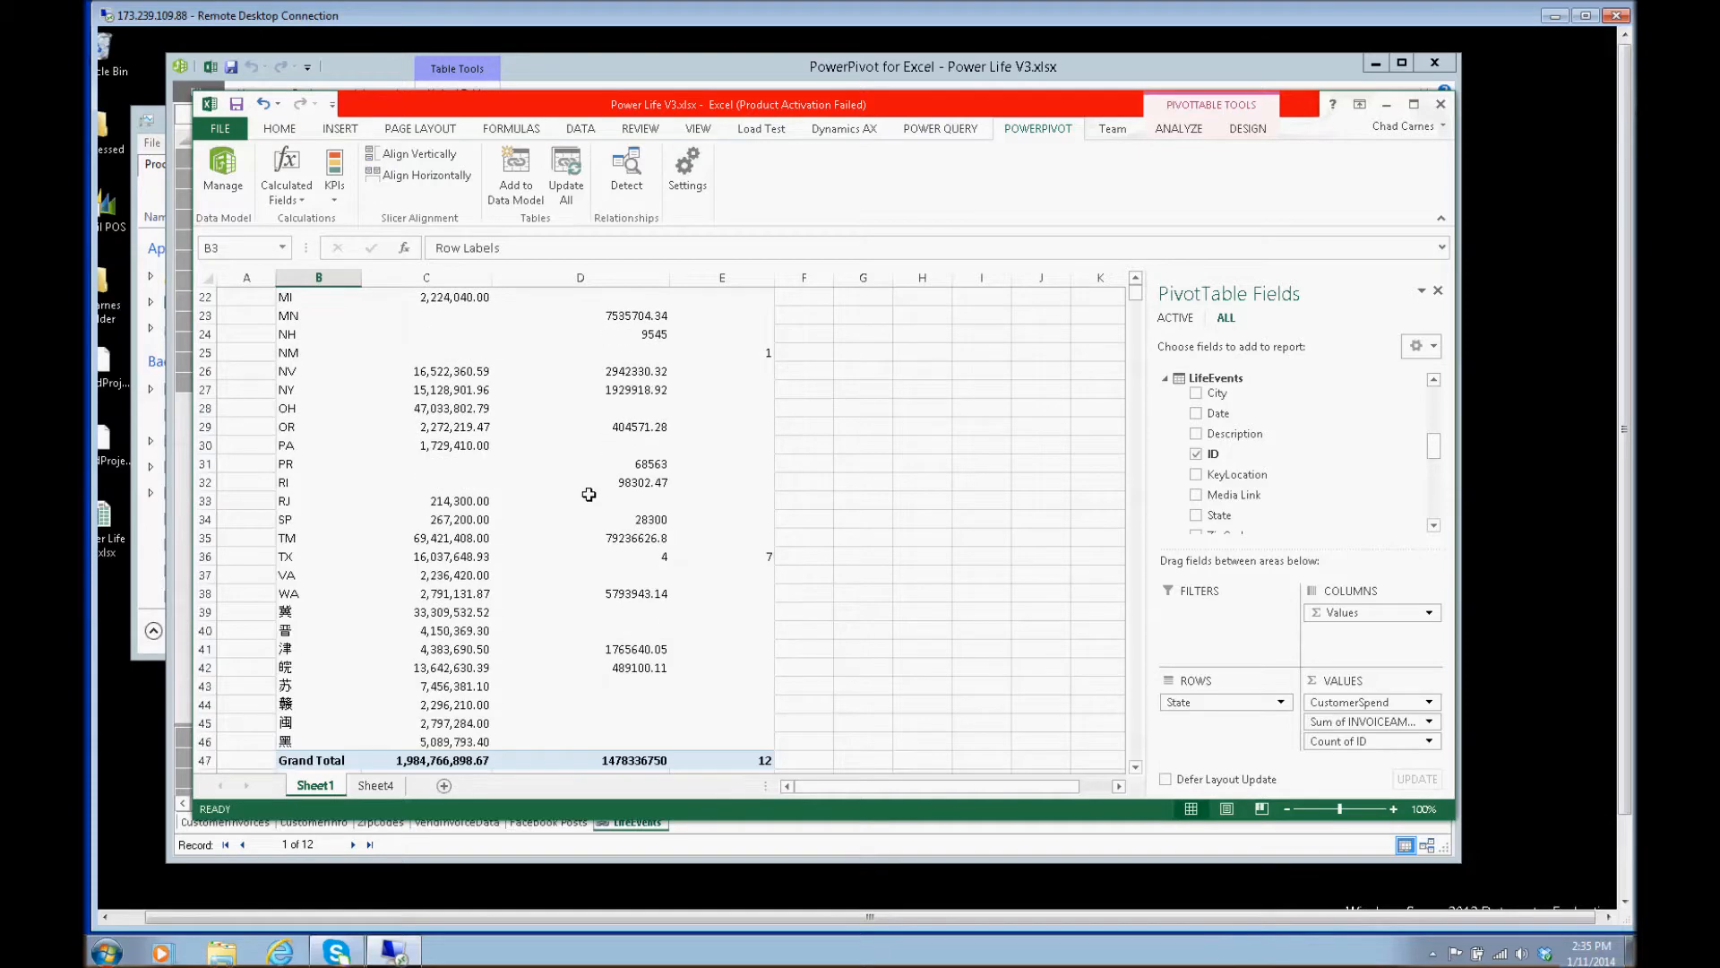
pyautogui.click(439, 556)
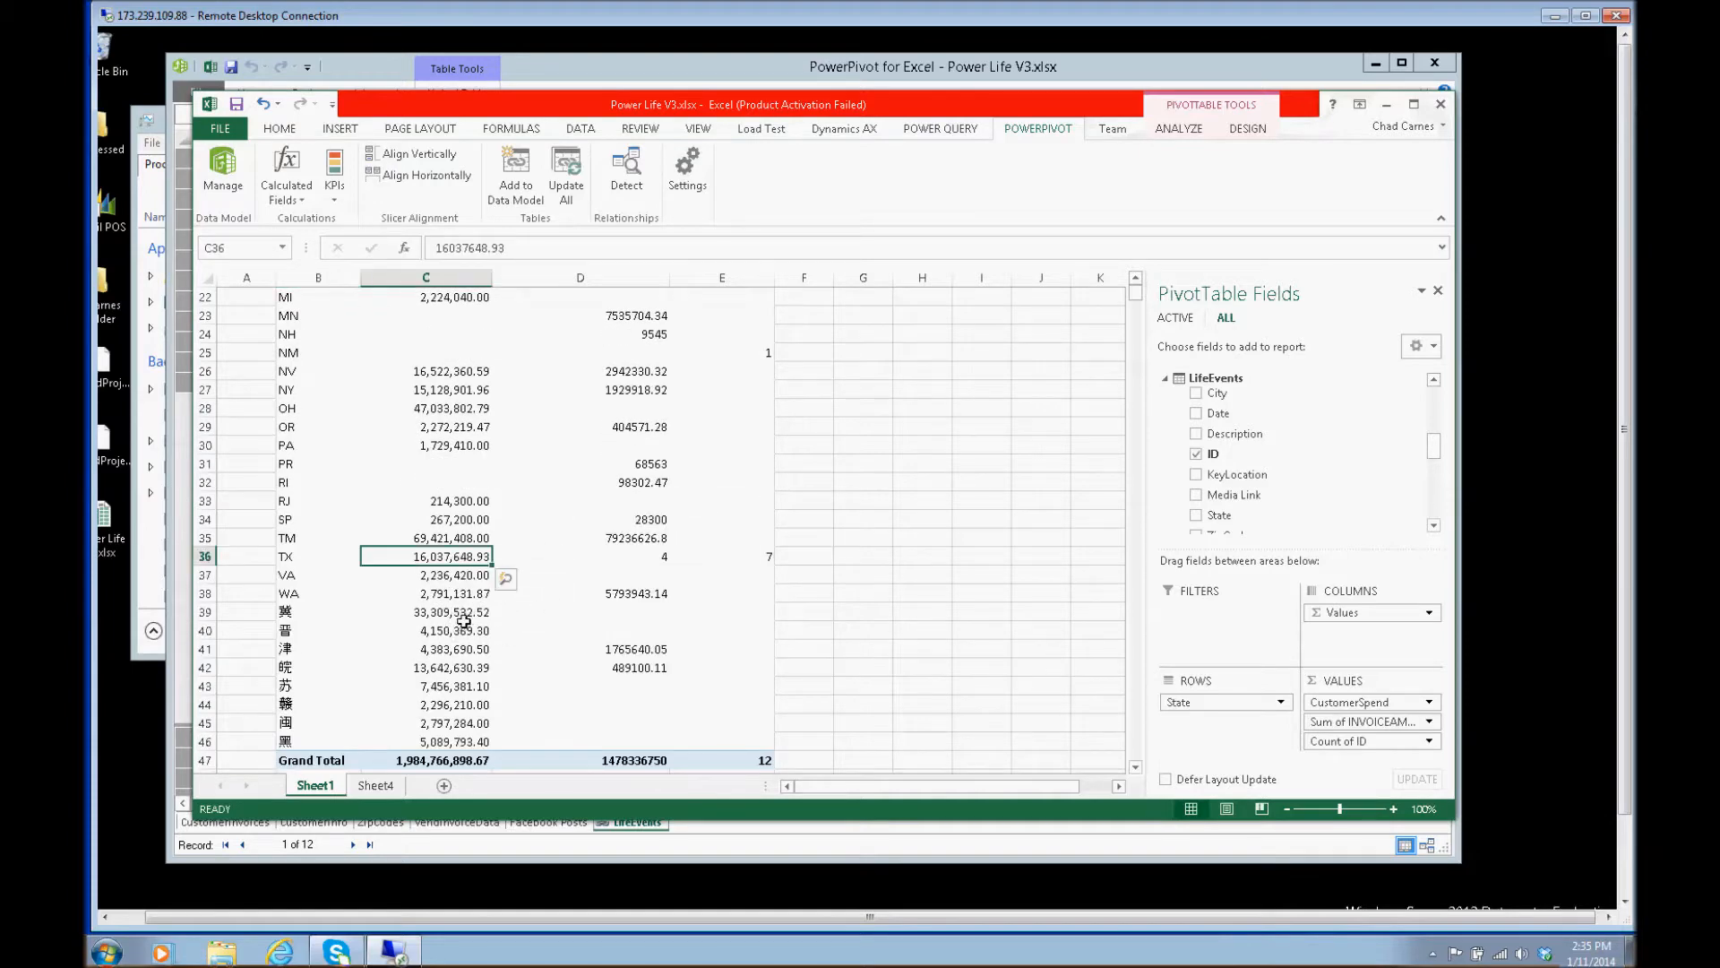
pyautogui.doubleClick(447, 558)
pyautogui.scroll(-20, 891, 466)
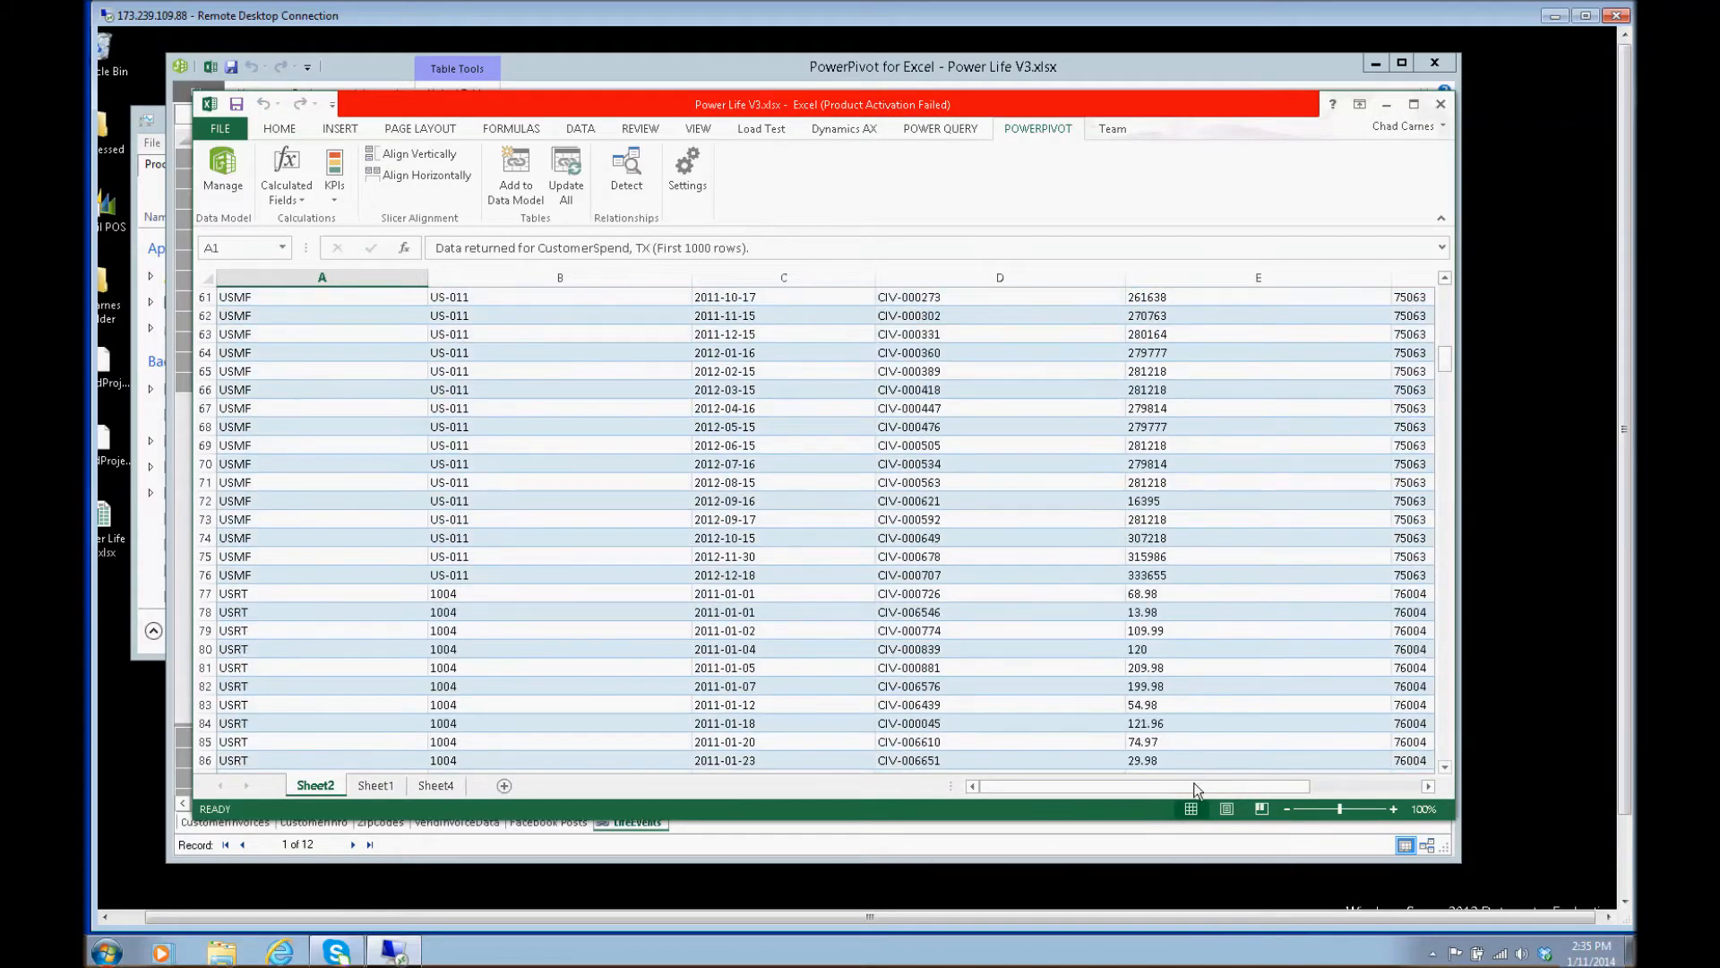
pyautogui.moveTo(1196, 789); pyautogui.dragTo(1295, 786)
pyautogui.scroll(20, 1072, 645)
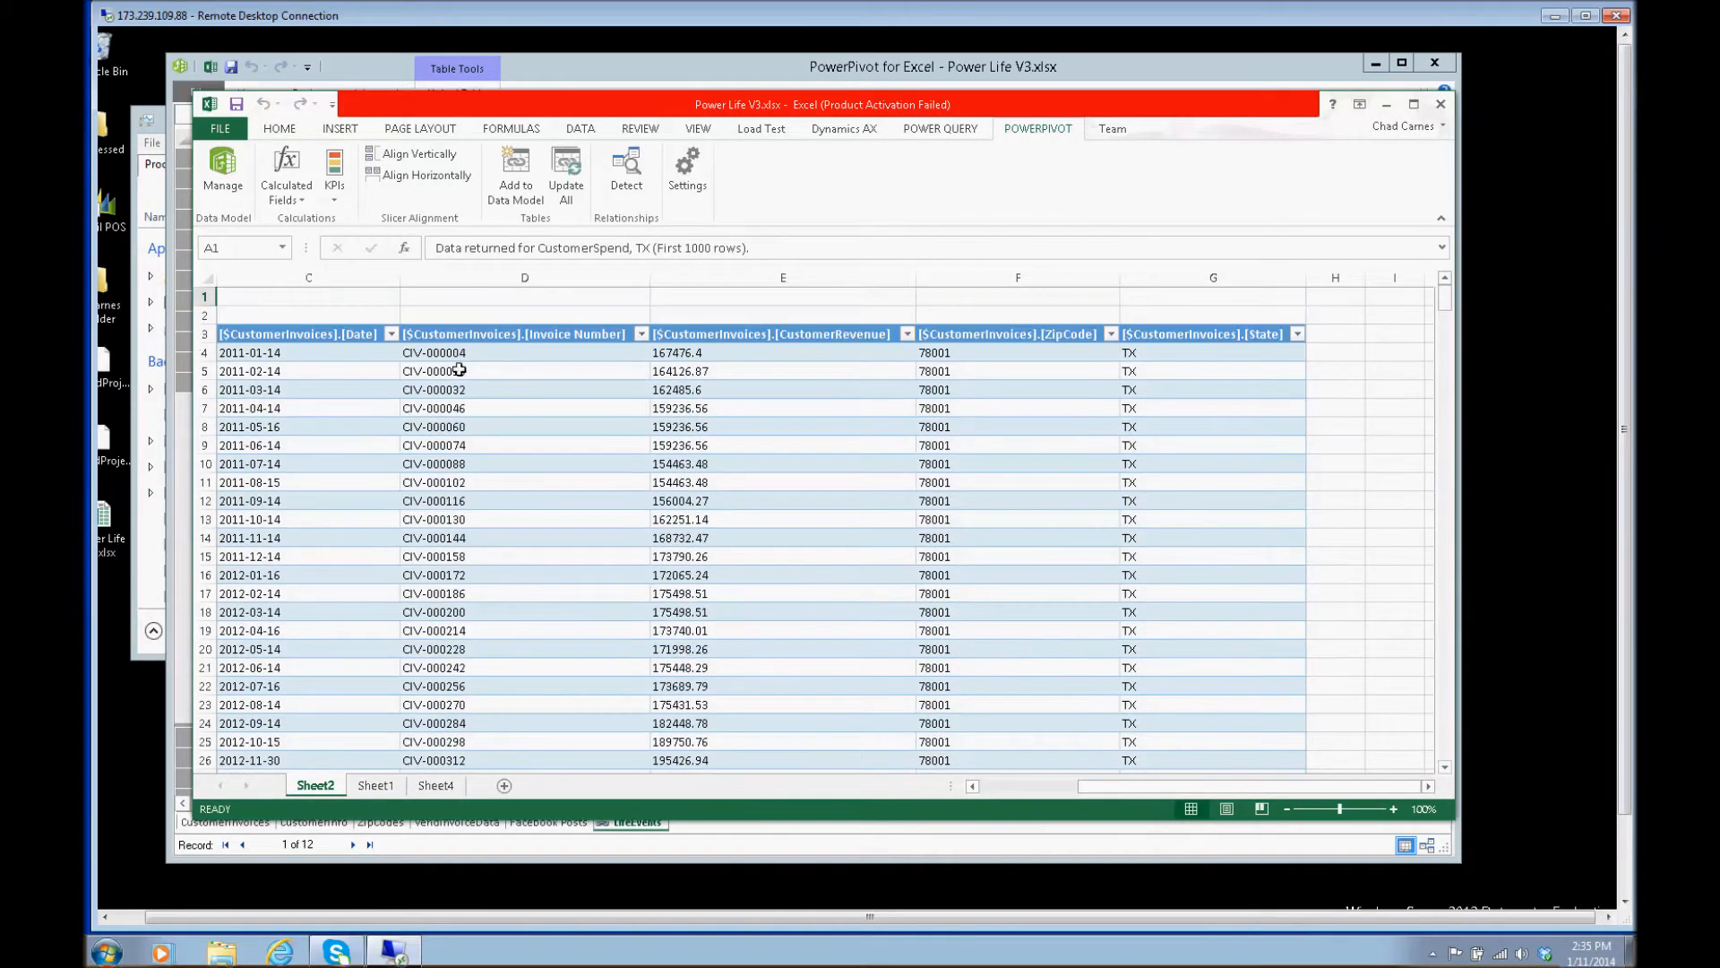
pyautogui.click(463, 374)
# Step: Delete the worksheet that holds the TX drill-through records
pyautogui.rightClick(315, 785)
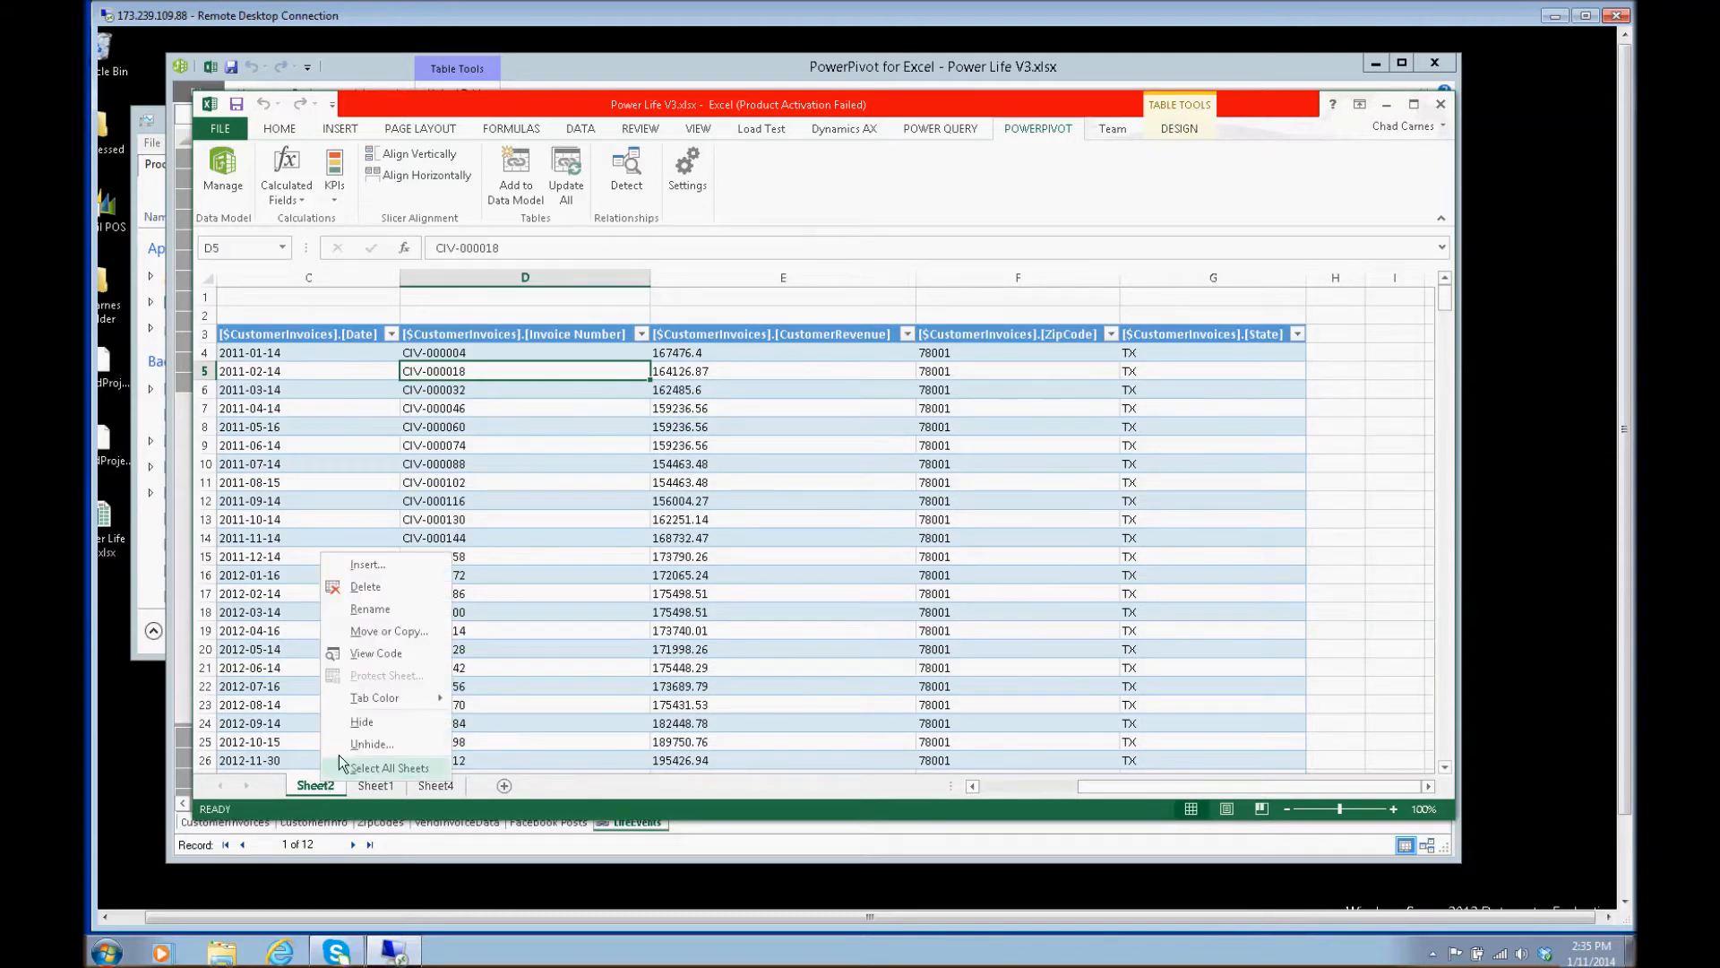
pyautogui.click(387, 596)
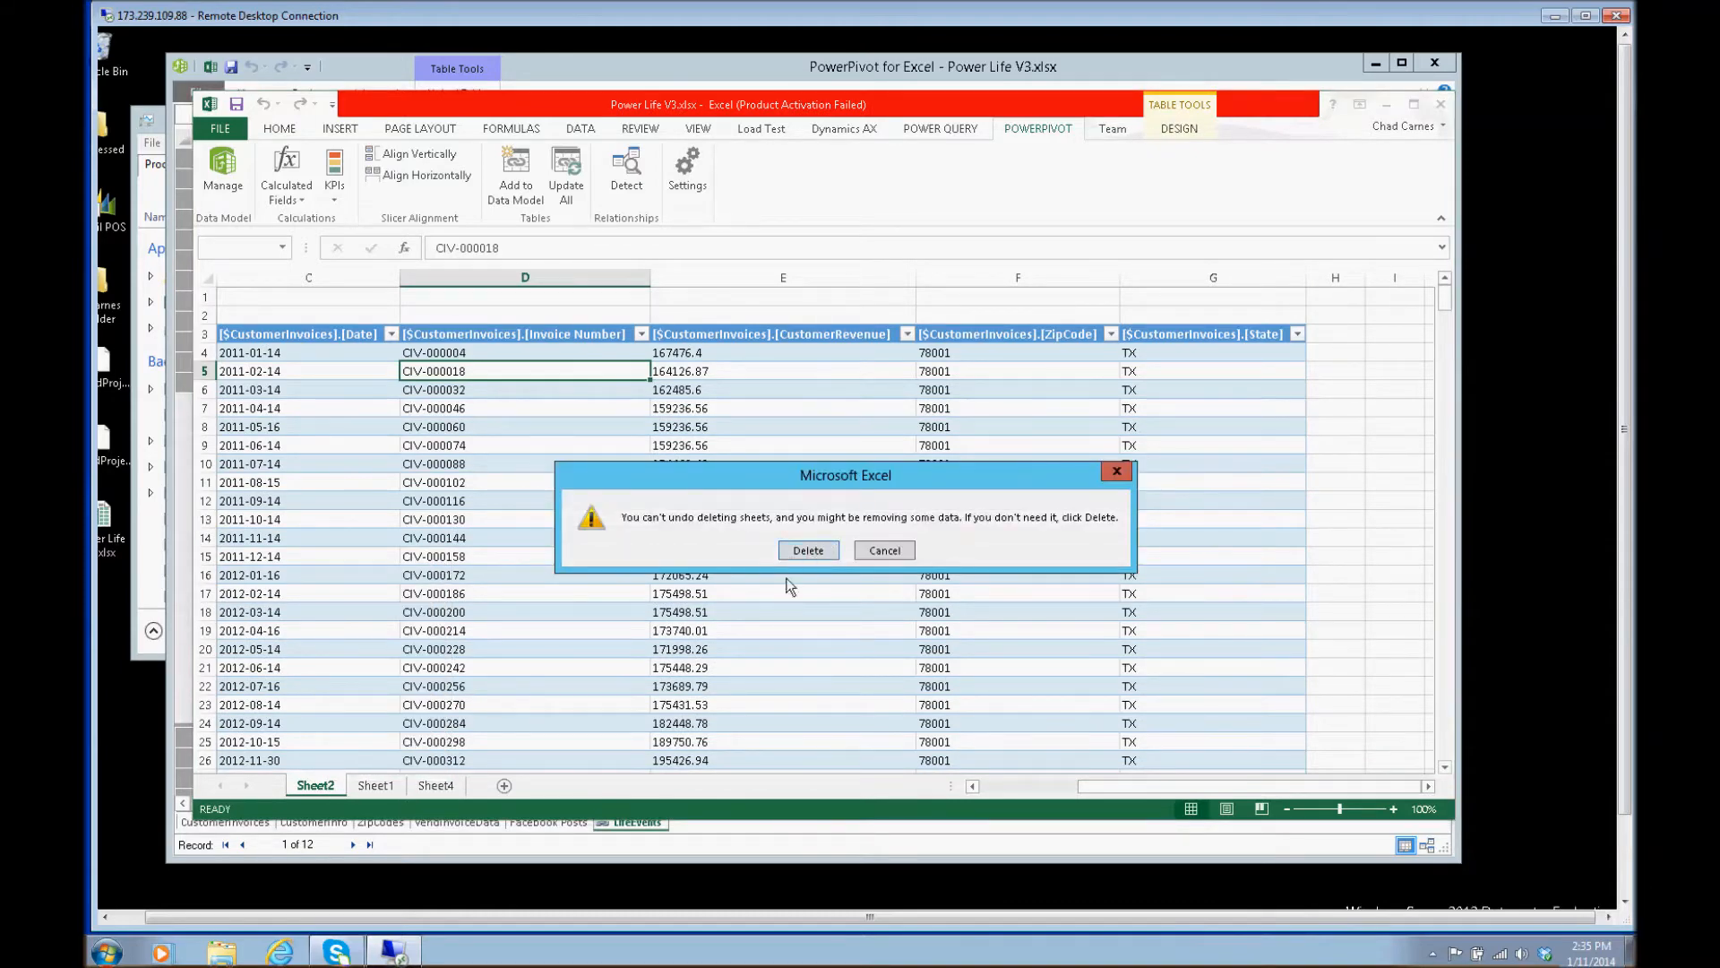
pyautogui.click(817, 552)
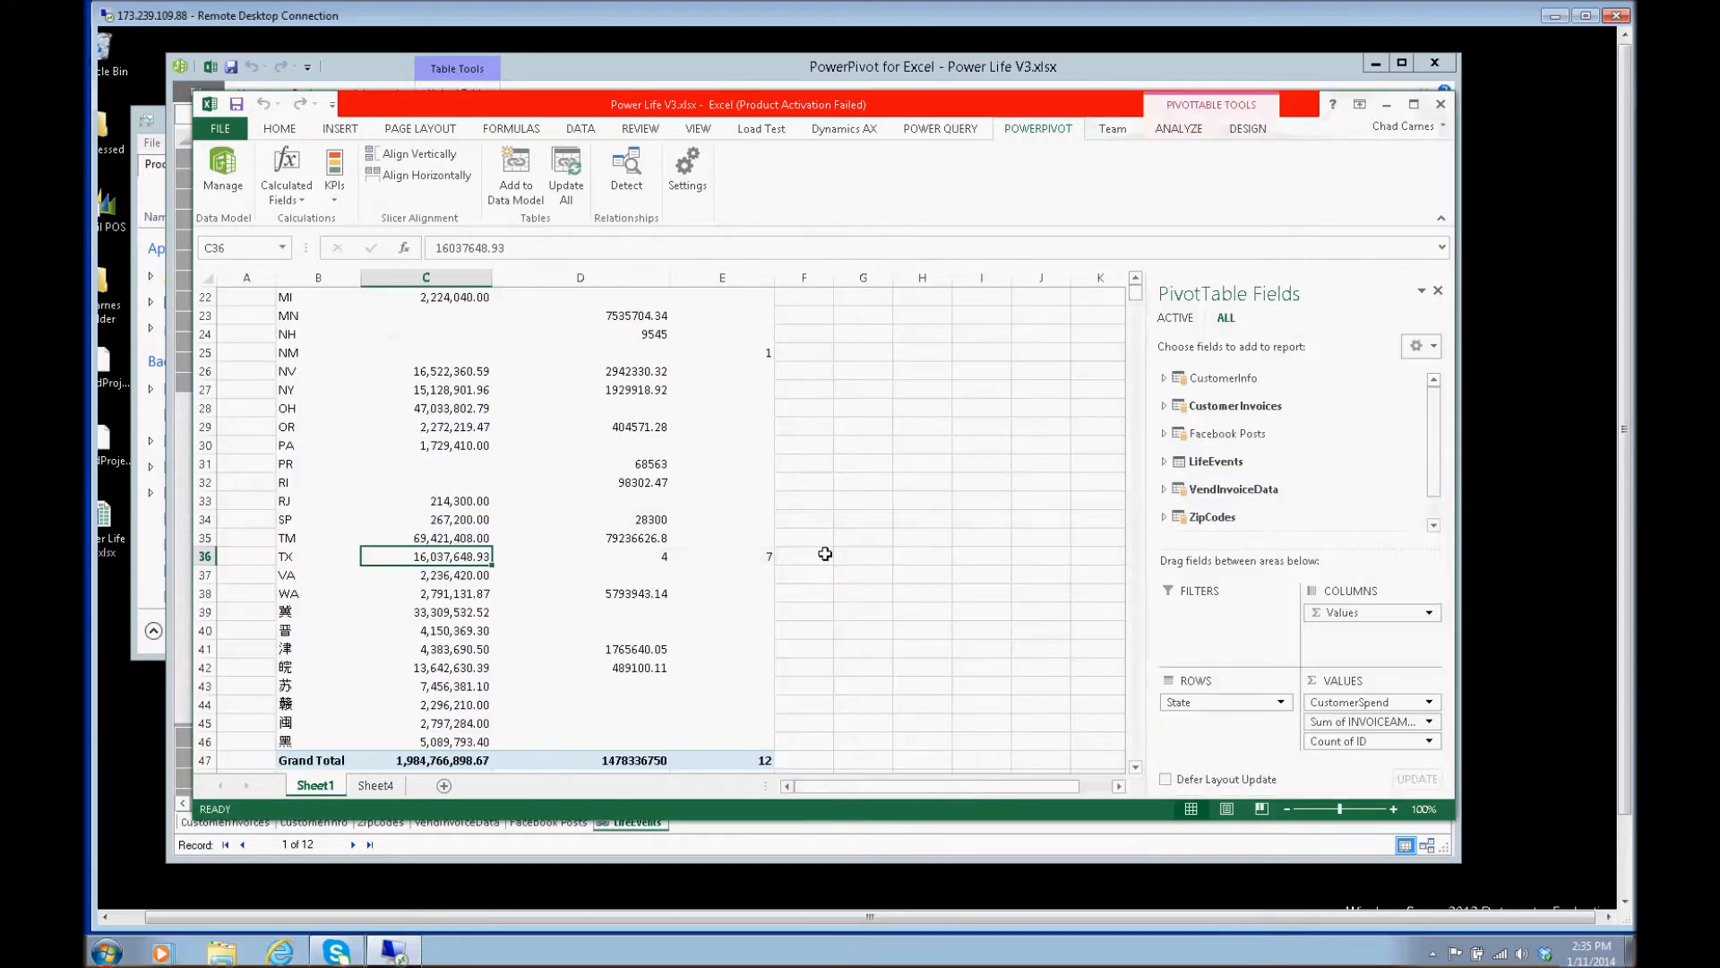
# Step: Rename the PivotTable's worksheet as OverViewTable
pyautogui.doubleClick(315, 785)
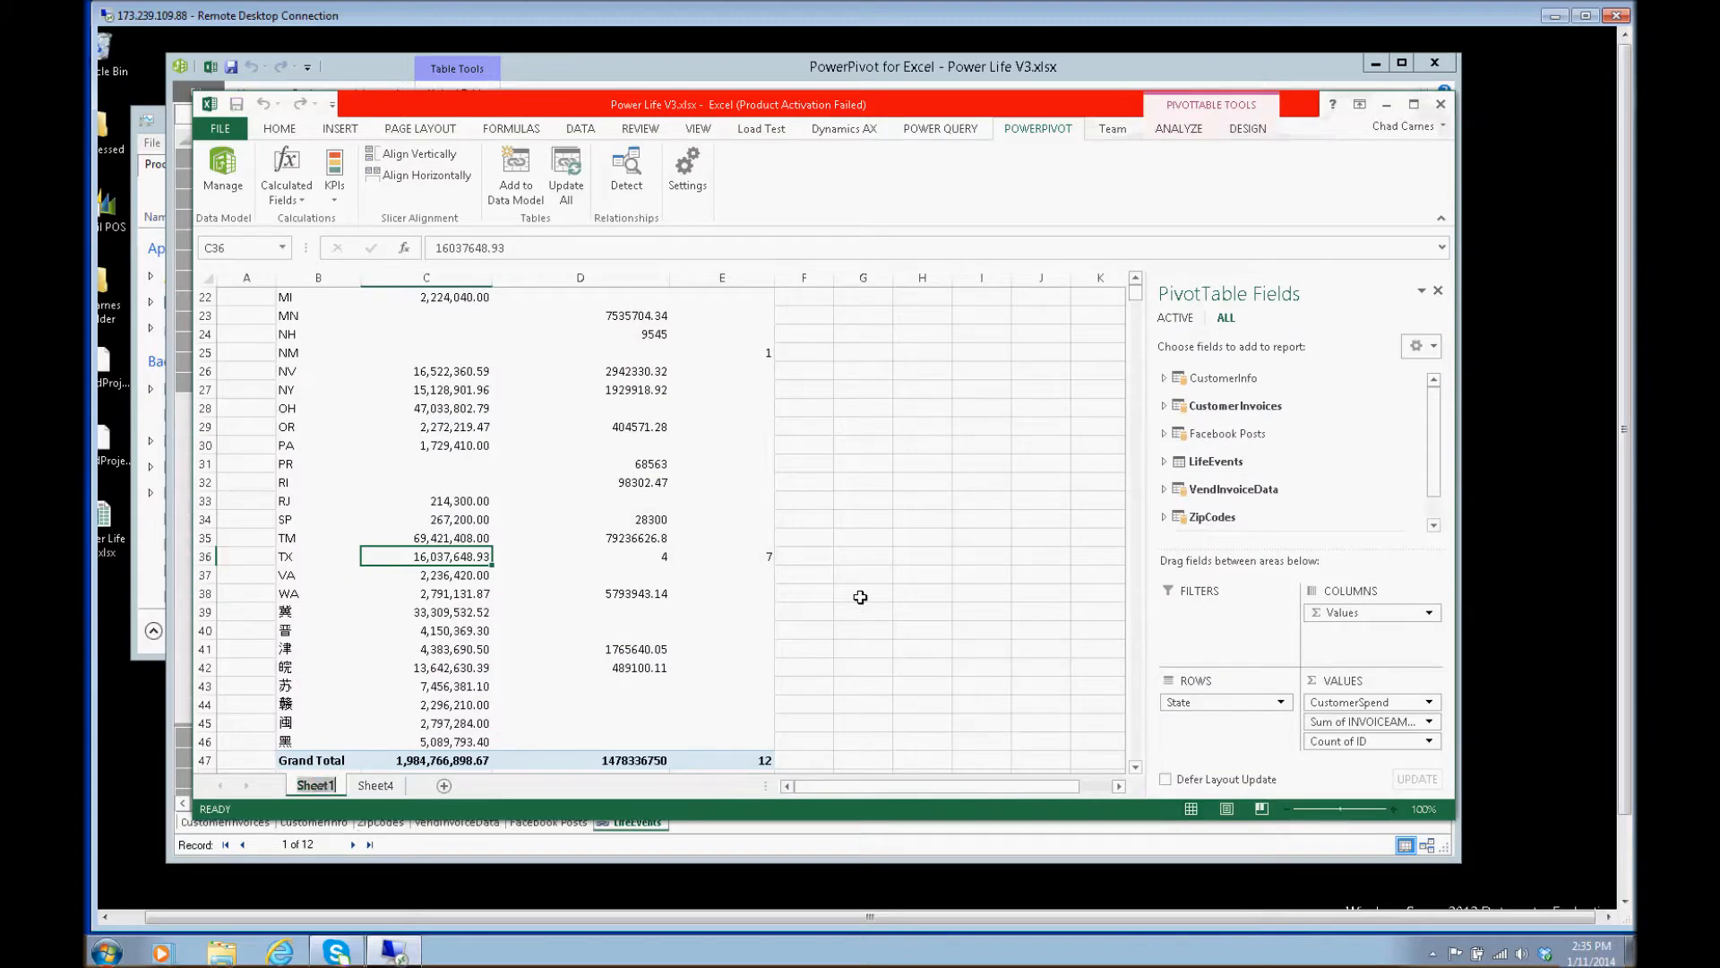
pyautogui.write('Ov')
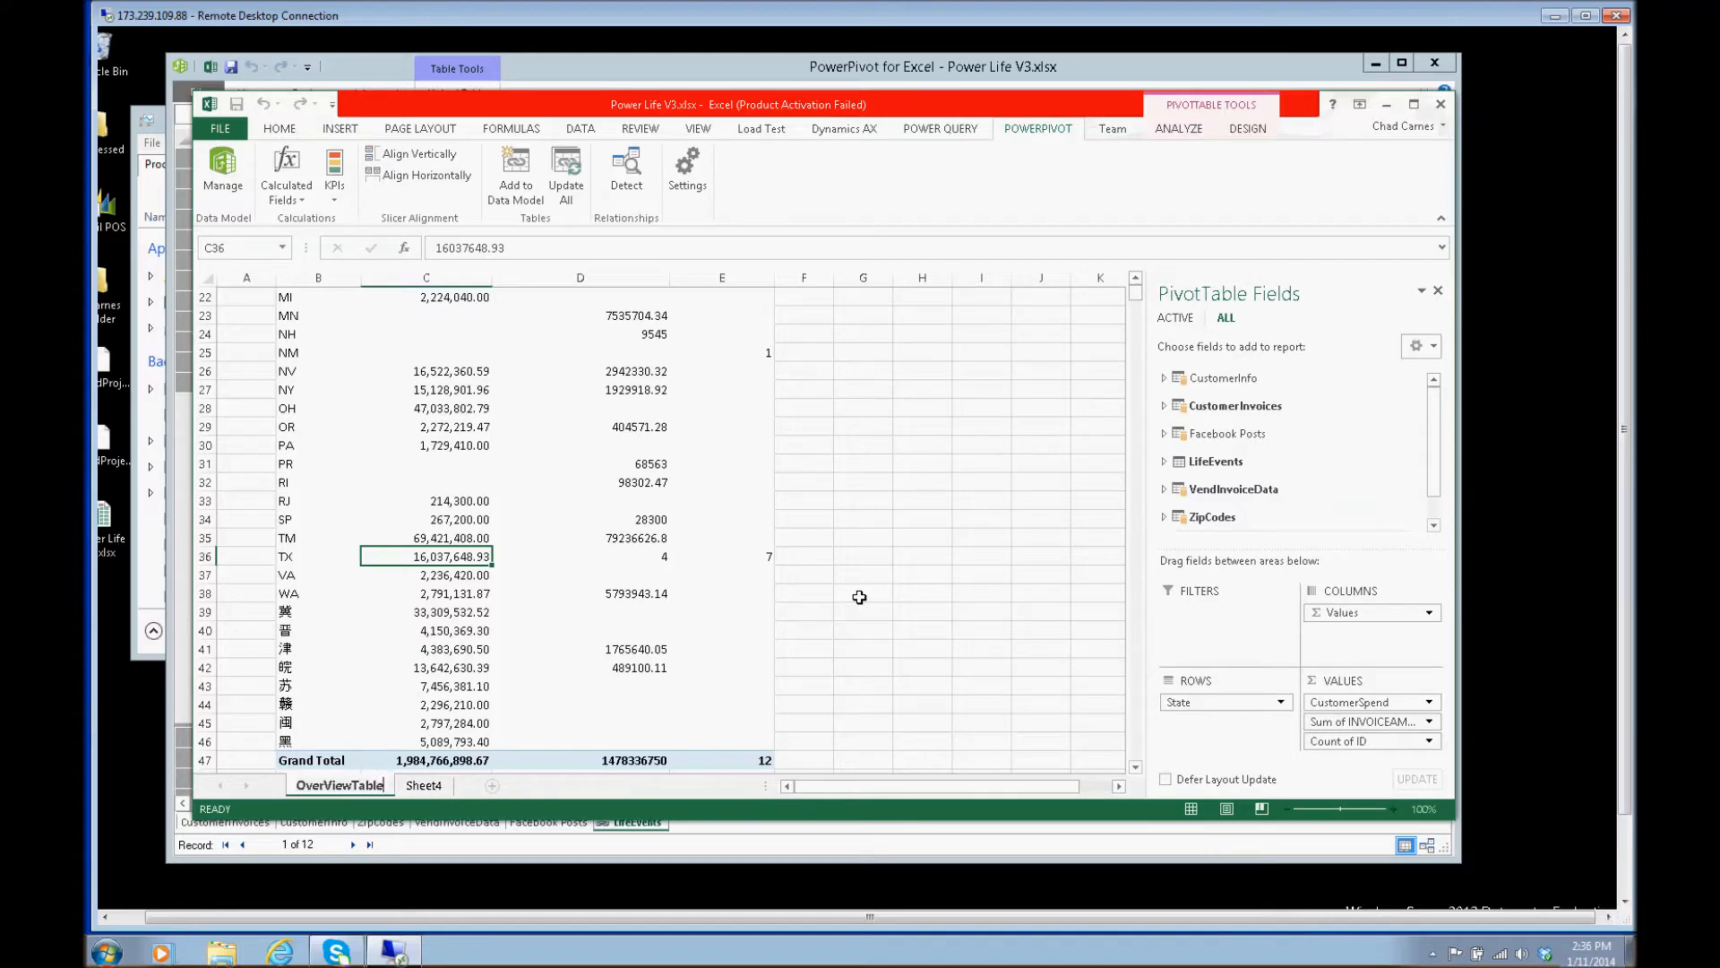
pyautogui.write('erViewTable')
pyautogui.click(847, 535)
# Step: Delete the empty Sheet4 worksheet from the workbook
pyautogui.click(425, 785)
pyautogui.rightClick(424, 785)
pyautogui.click(448, 590)
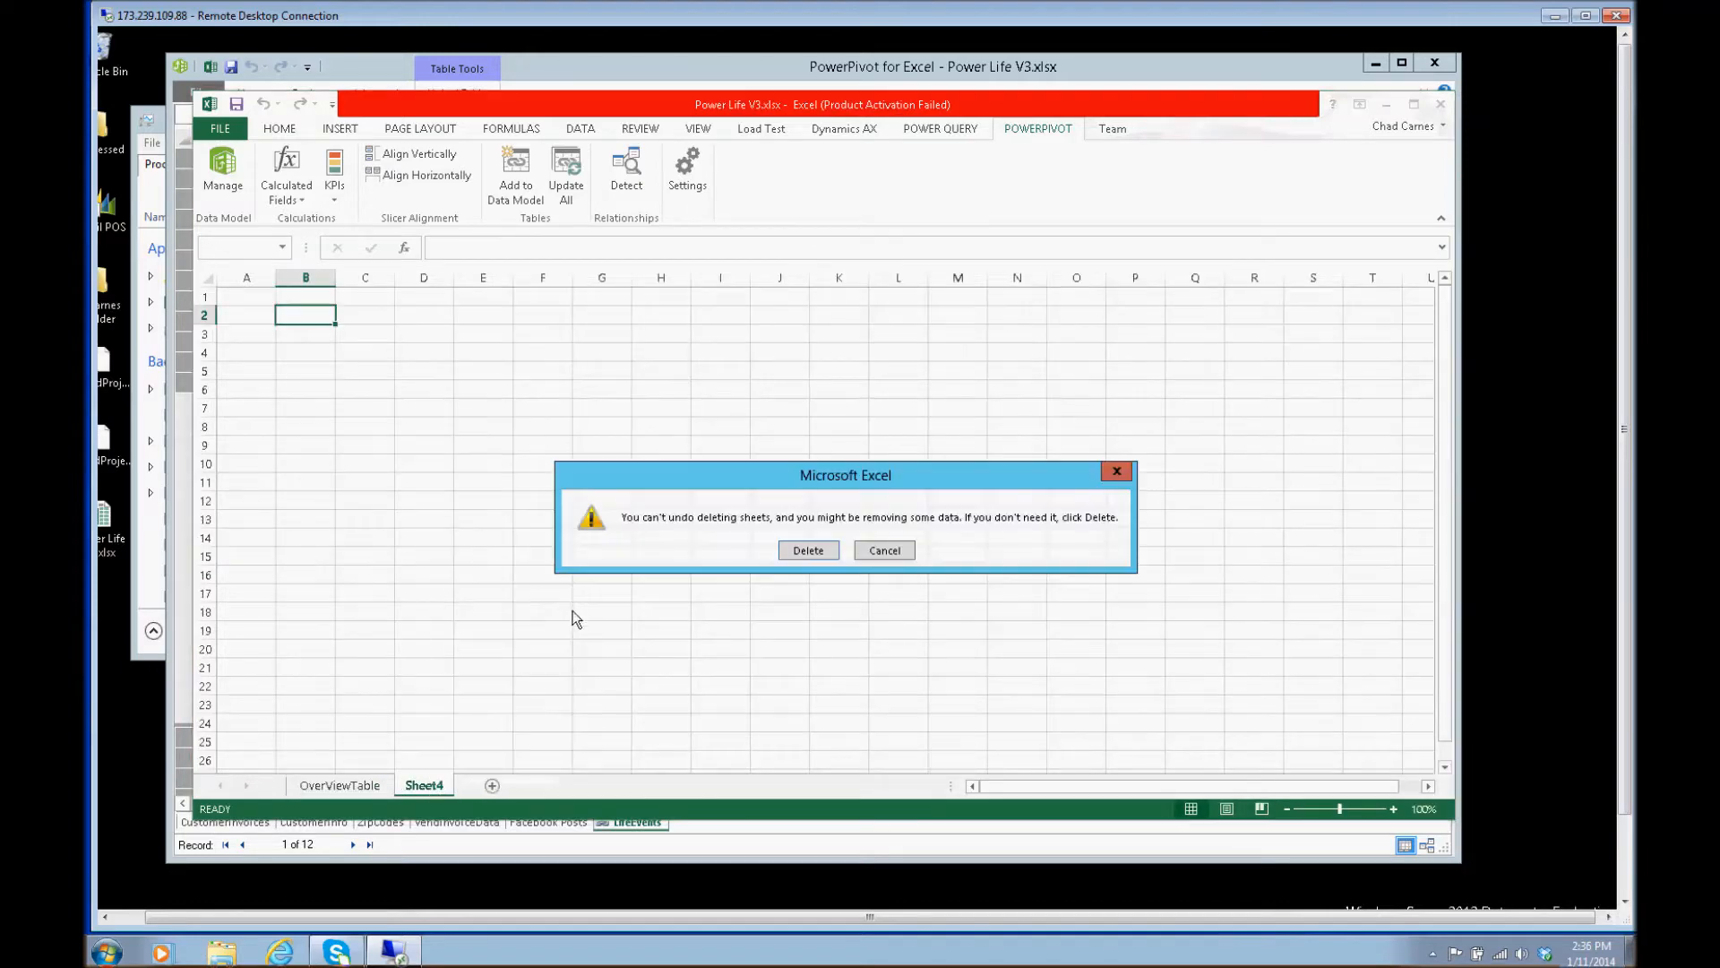
pyautogui.press('Return')
# Step: Save the workbook to the desktop under the new name Power Life OverViewTable.xlsx
pyautogui.click(231, 132)
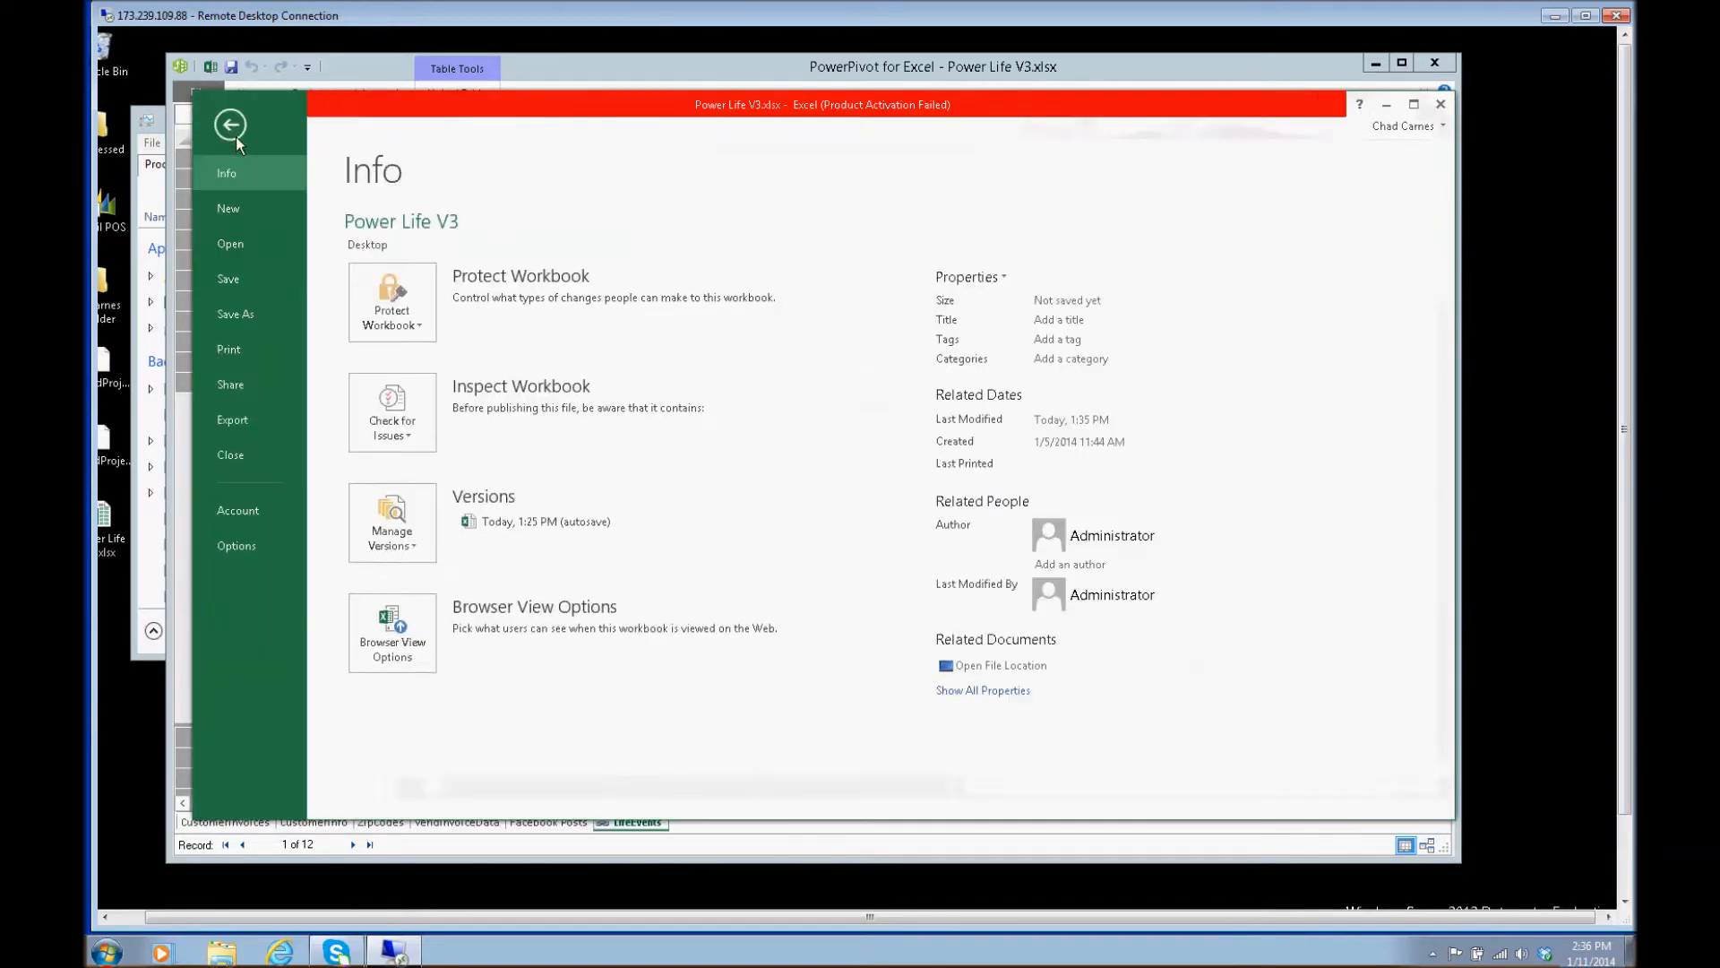
pyautogui.click(260, 314)
pyautogui.click(690, 284)
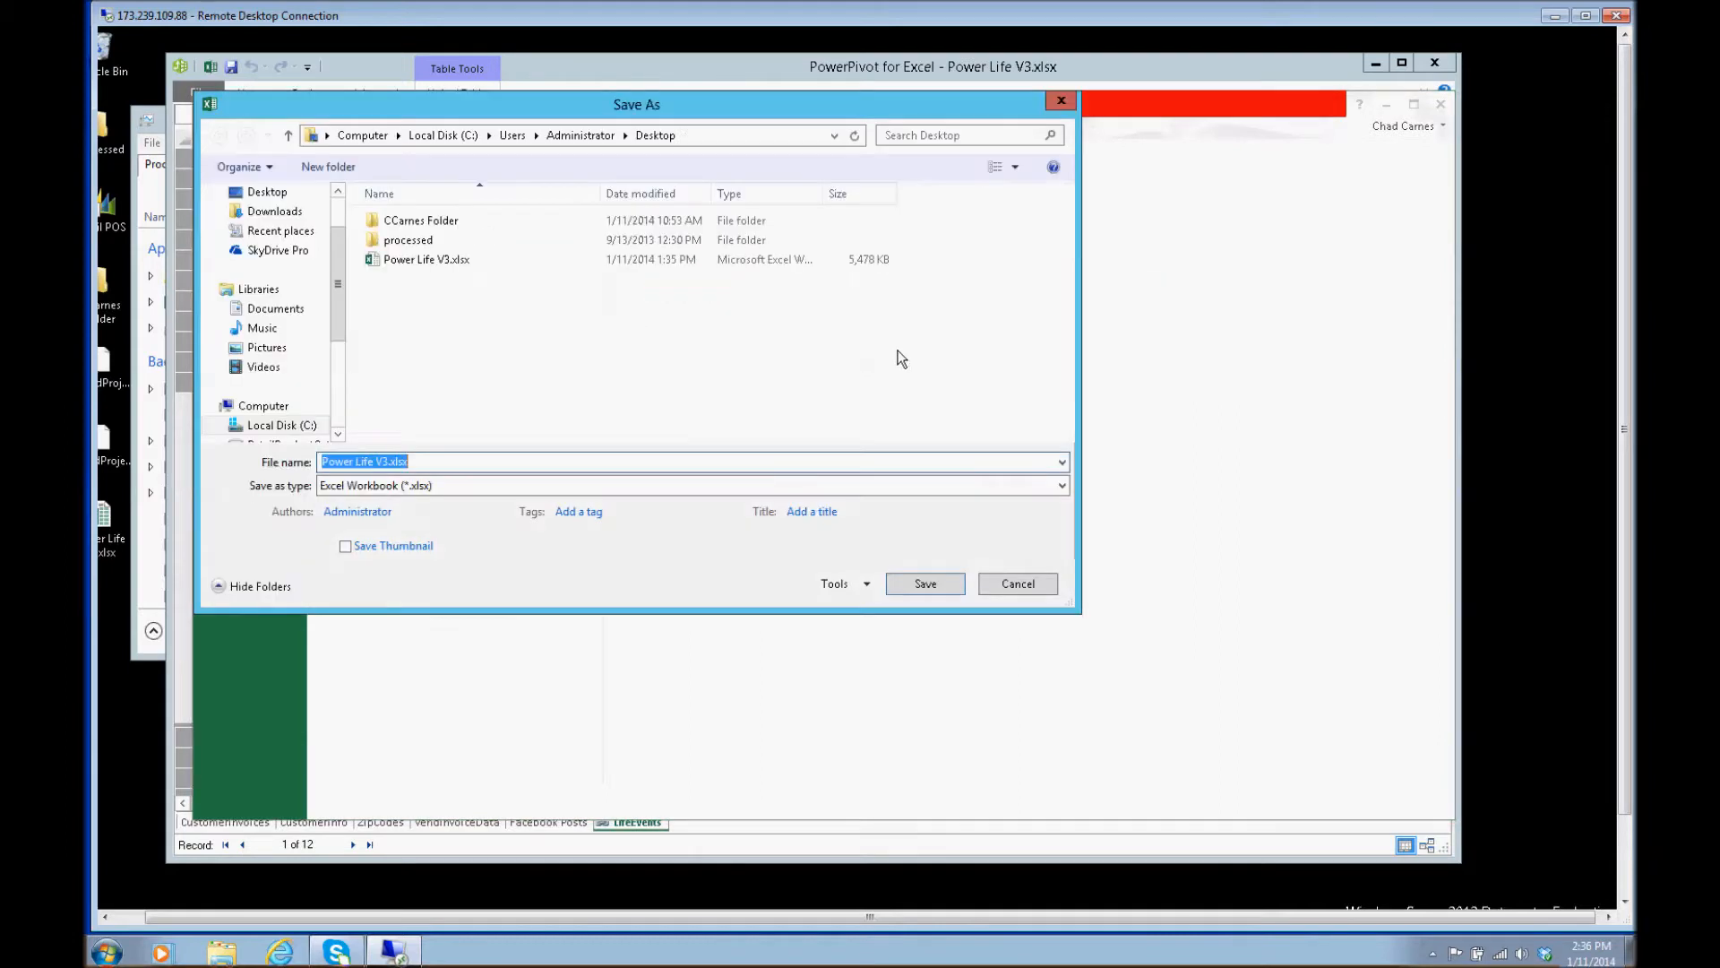
pyautogui.click(387, 462)
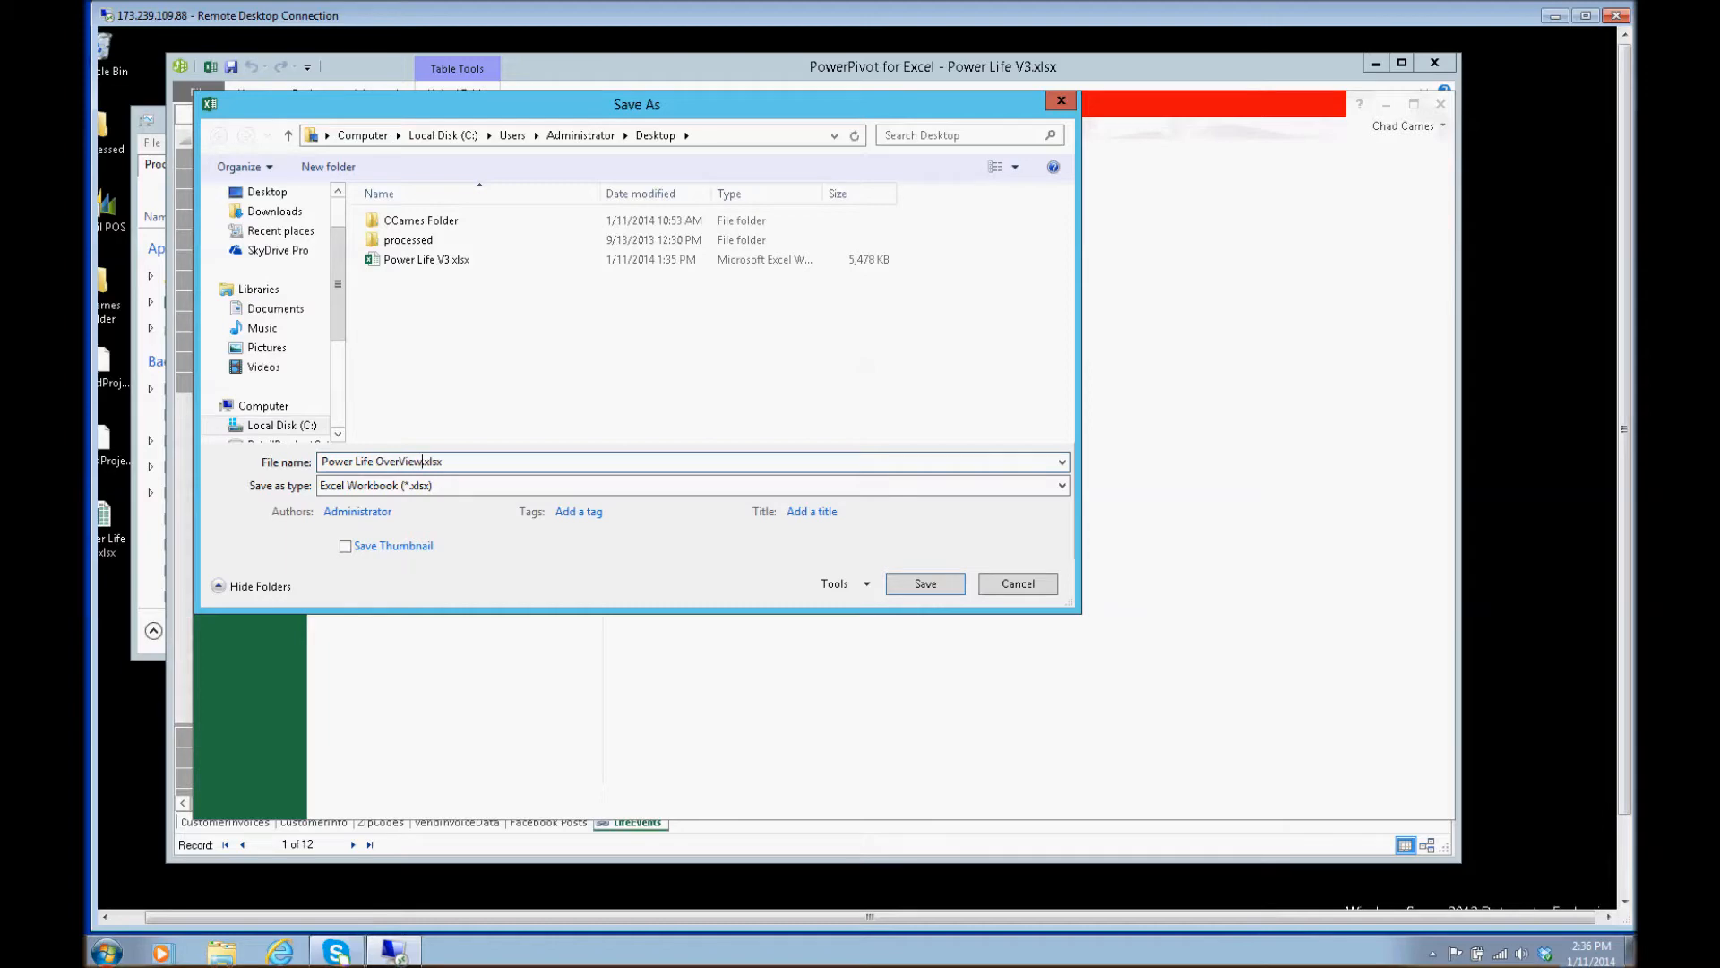
pyautogui.click(940, 584)
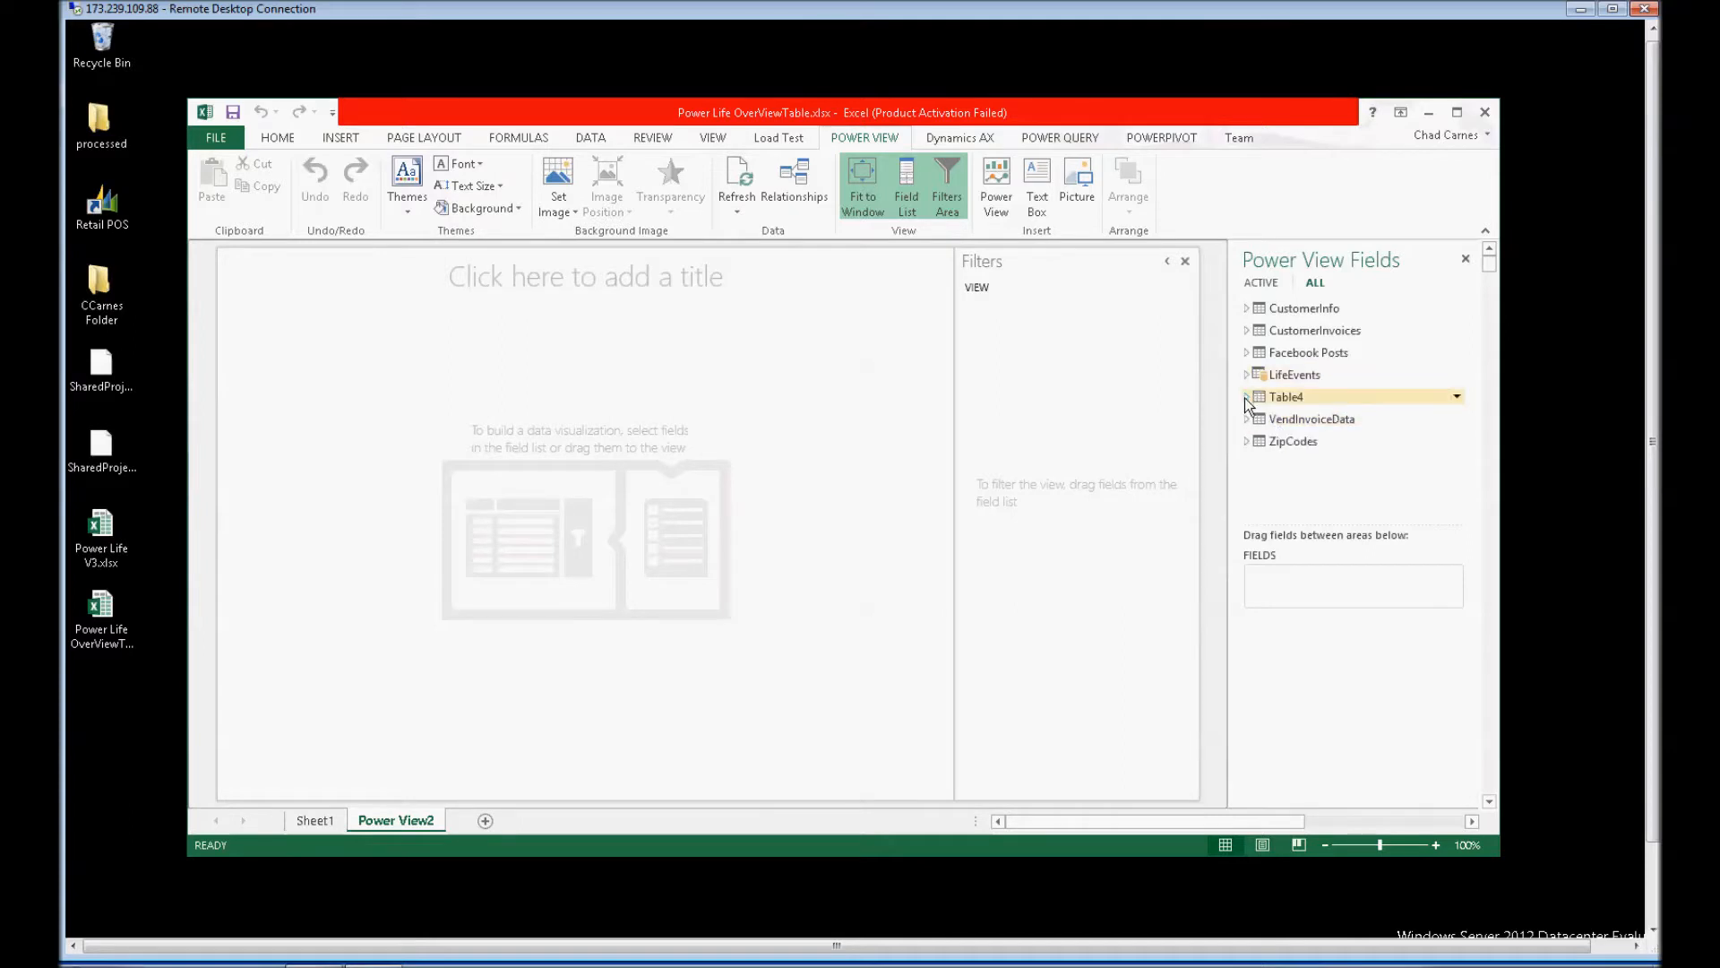
# Step: Build a Power View table from ZipCode in ZipCodes and Description in LifeEvents, and convert it to a map
pyautogui.click(1246, 441)
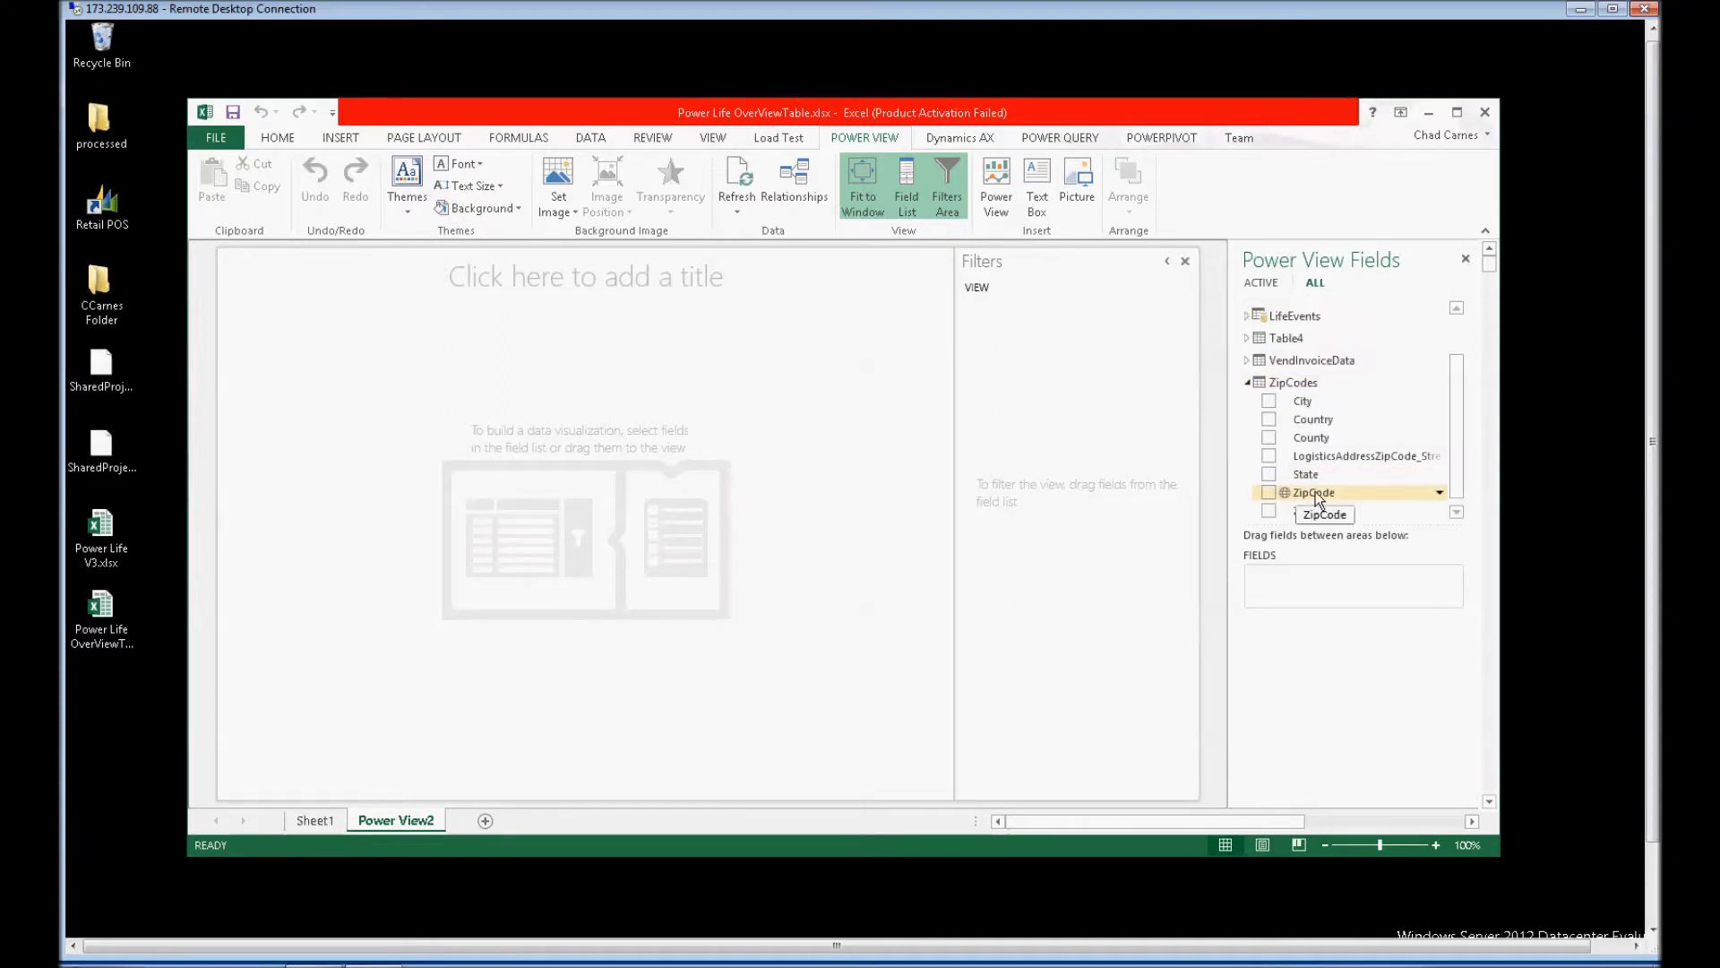
pyautogui.moveTo(1311, 492); pyautogui.dragTo(321, 351)
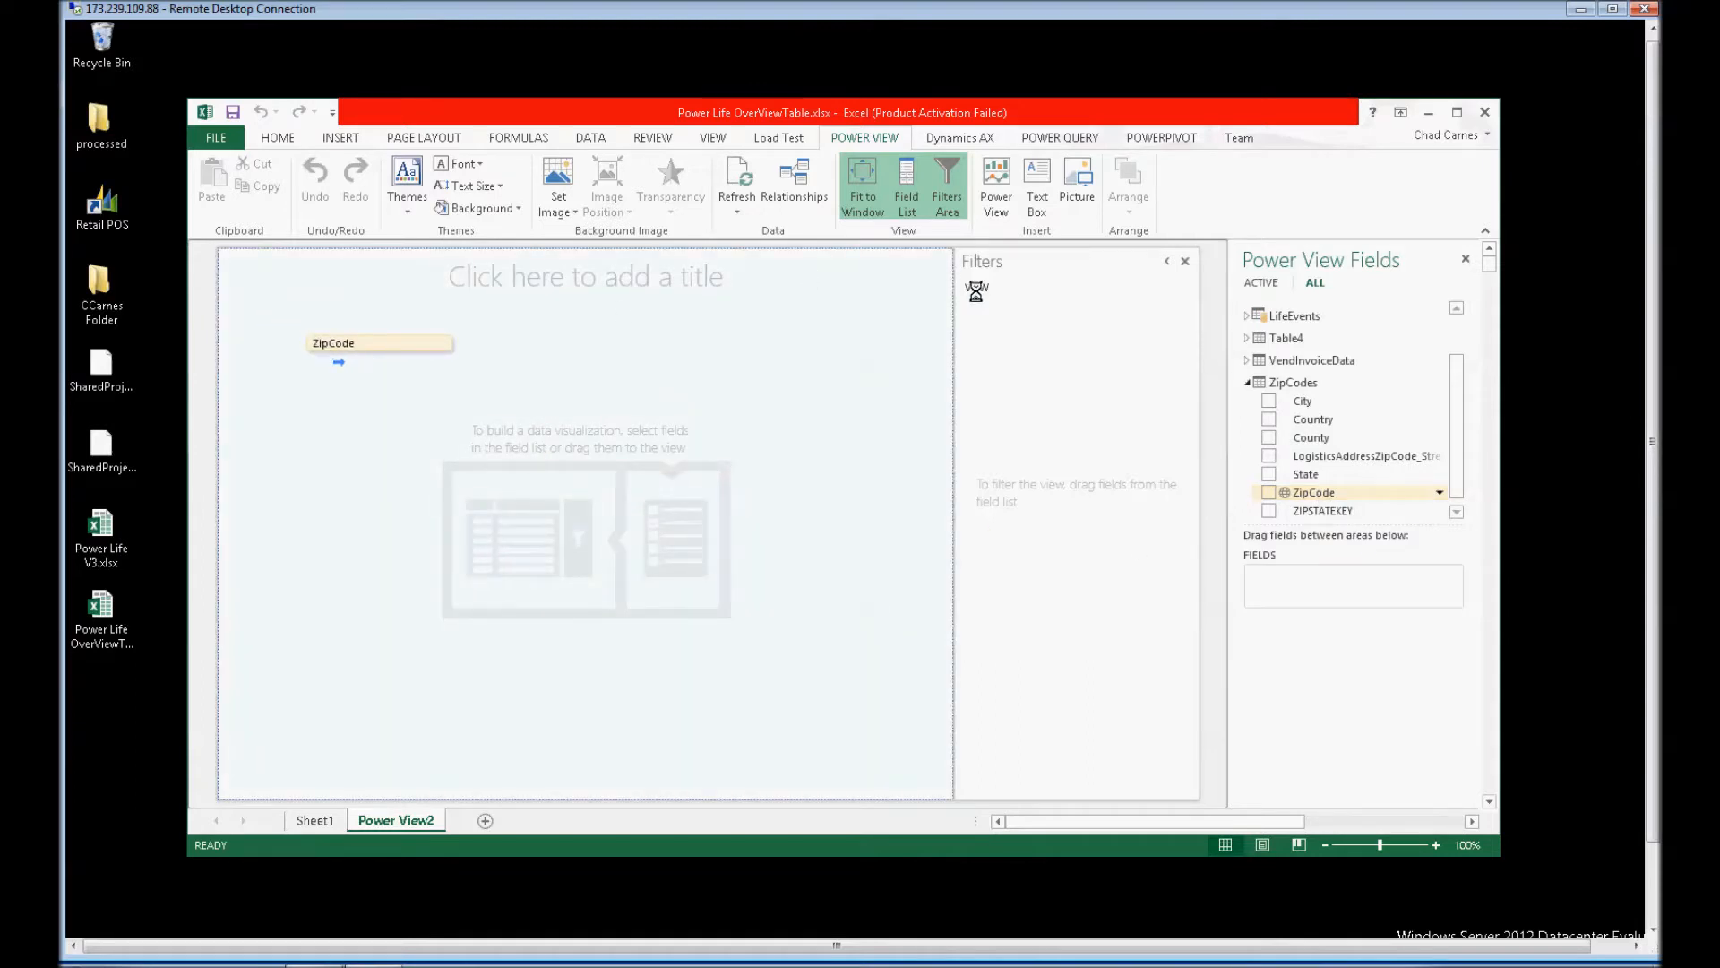
pyautogui.click(1247, 383)
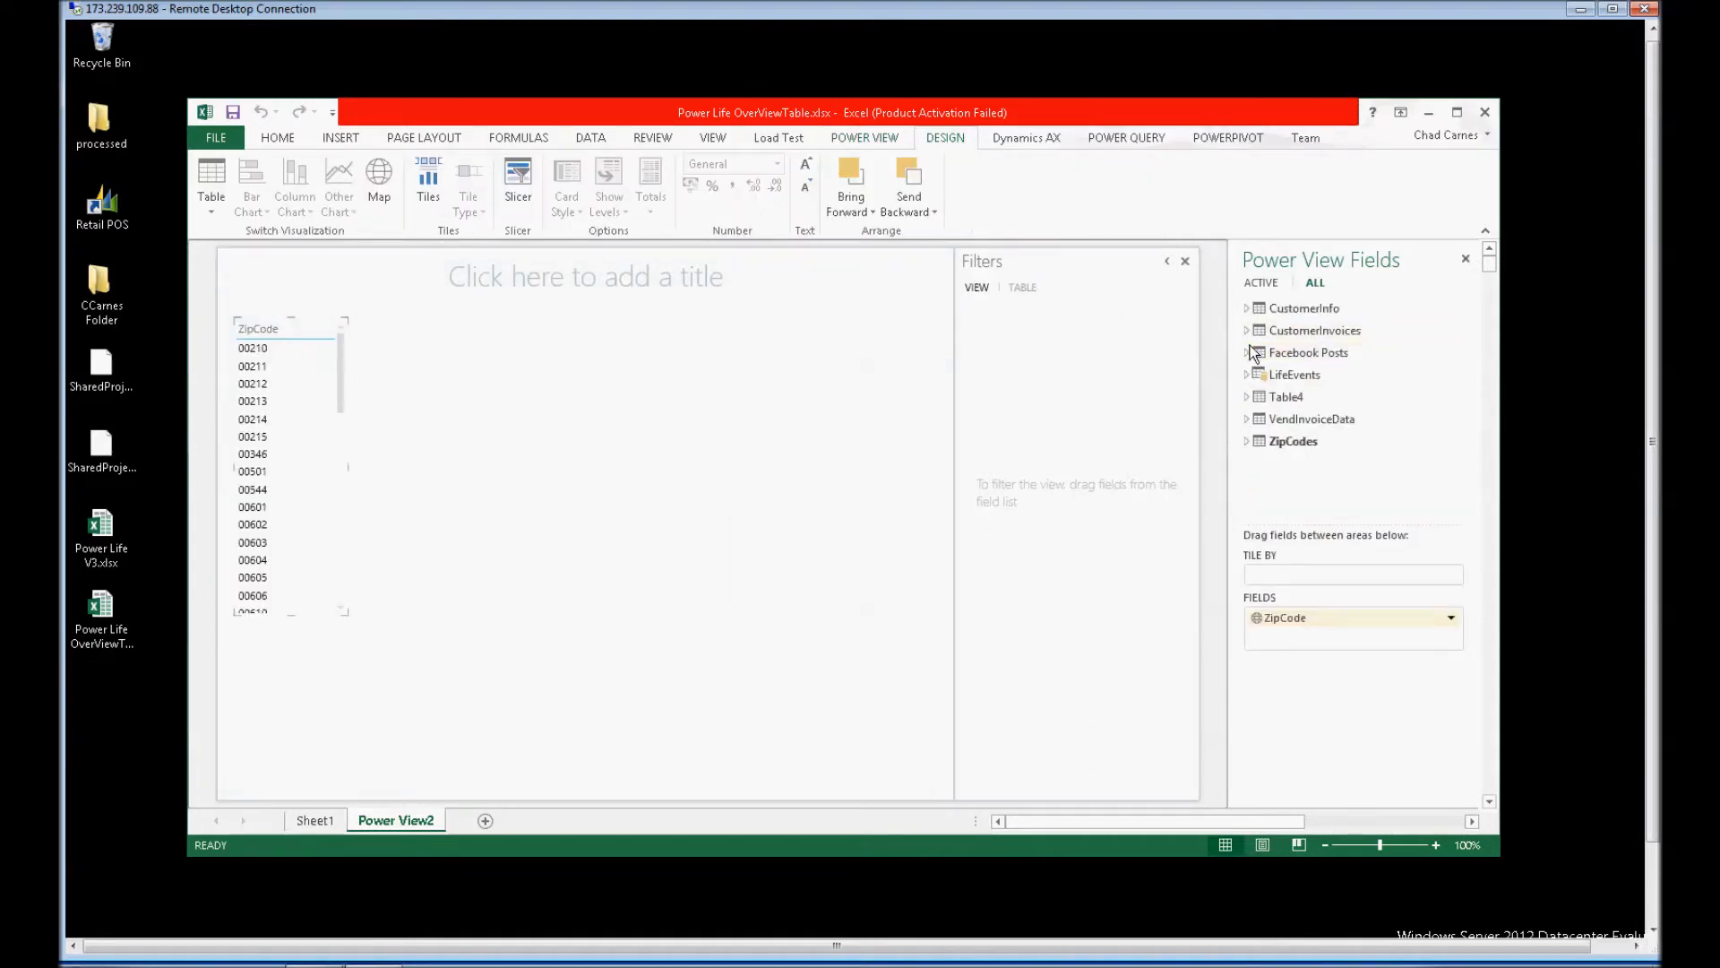
pyautogui.click(1247, 373)
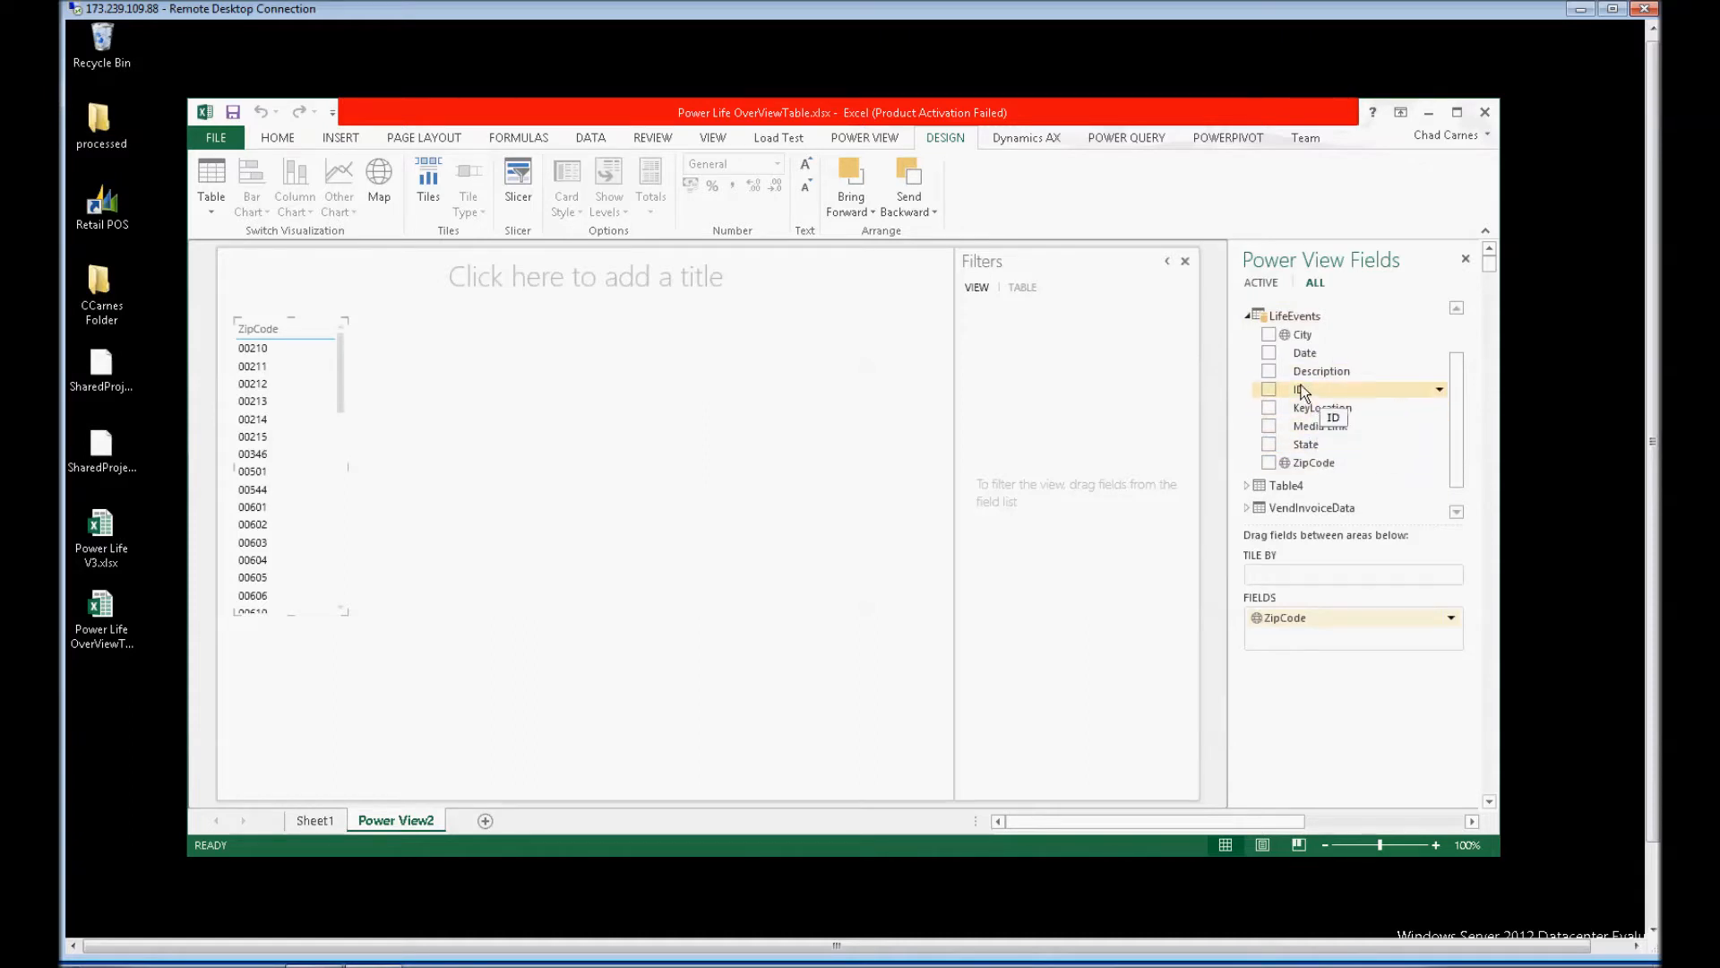
pyautogui.click(1269, 371)
pyautogui.click(379, 179)
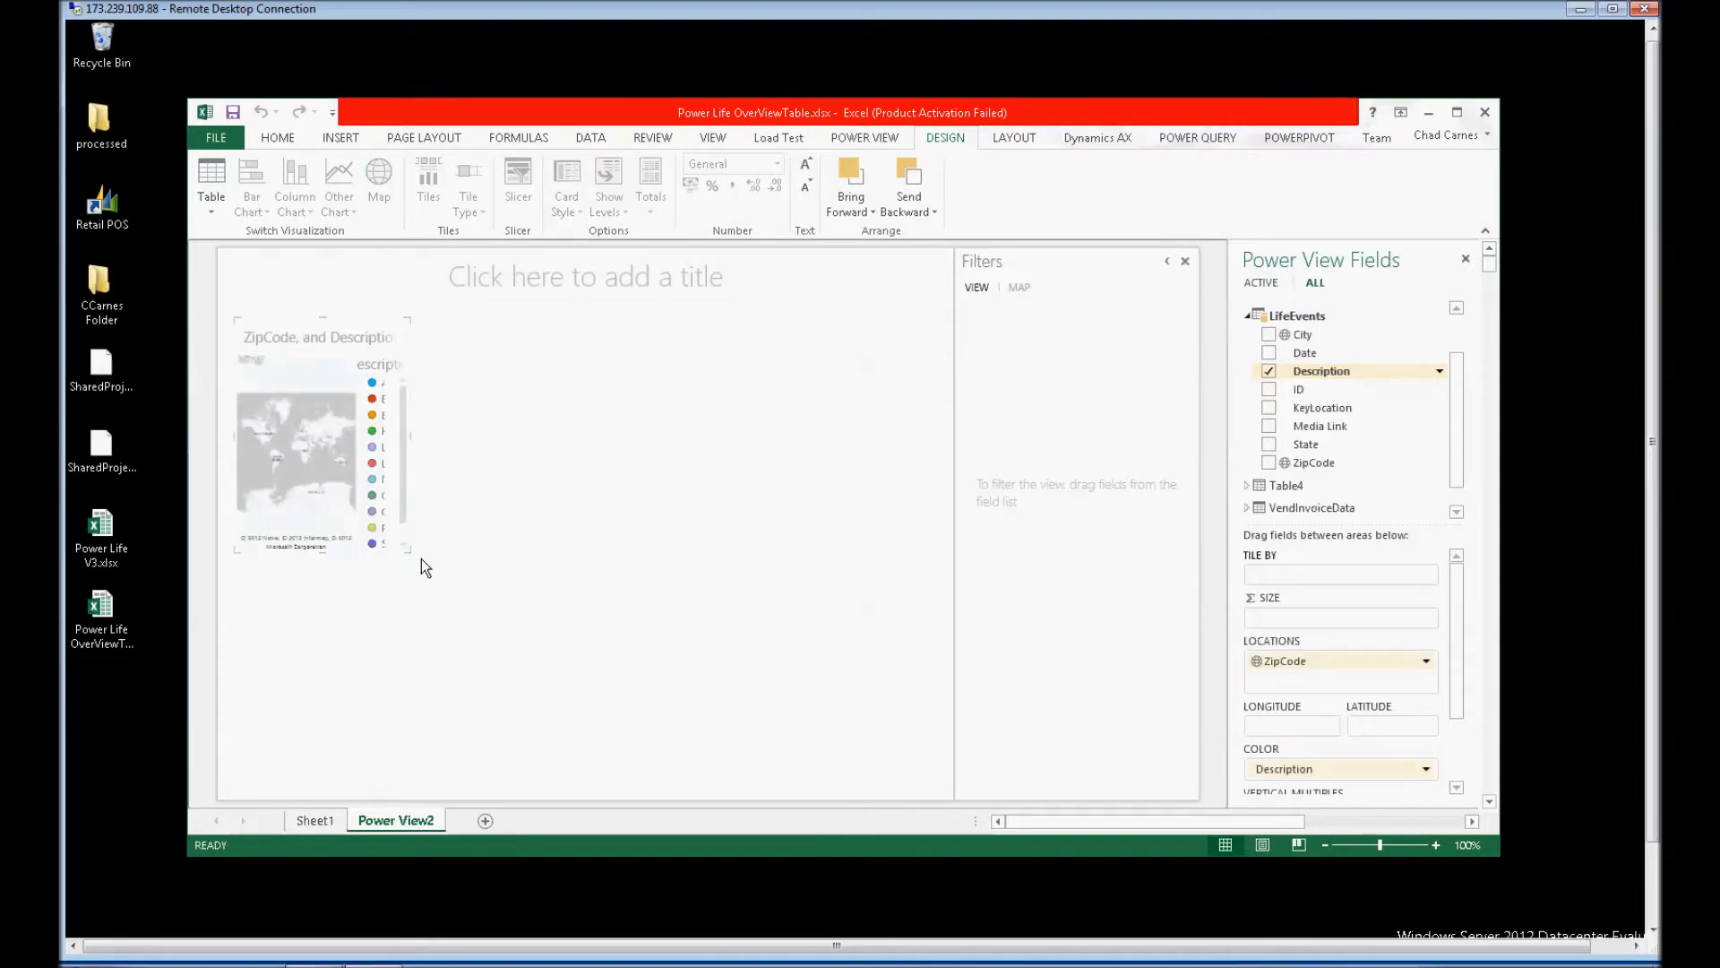
# Step: Remove Description from the map's colour, enlarge the map across the canvas, maximize the window and narrow the filters area
pyautogui.moveTo(1321, 776); pyautogui.dragTo(1094, 448)
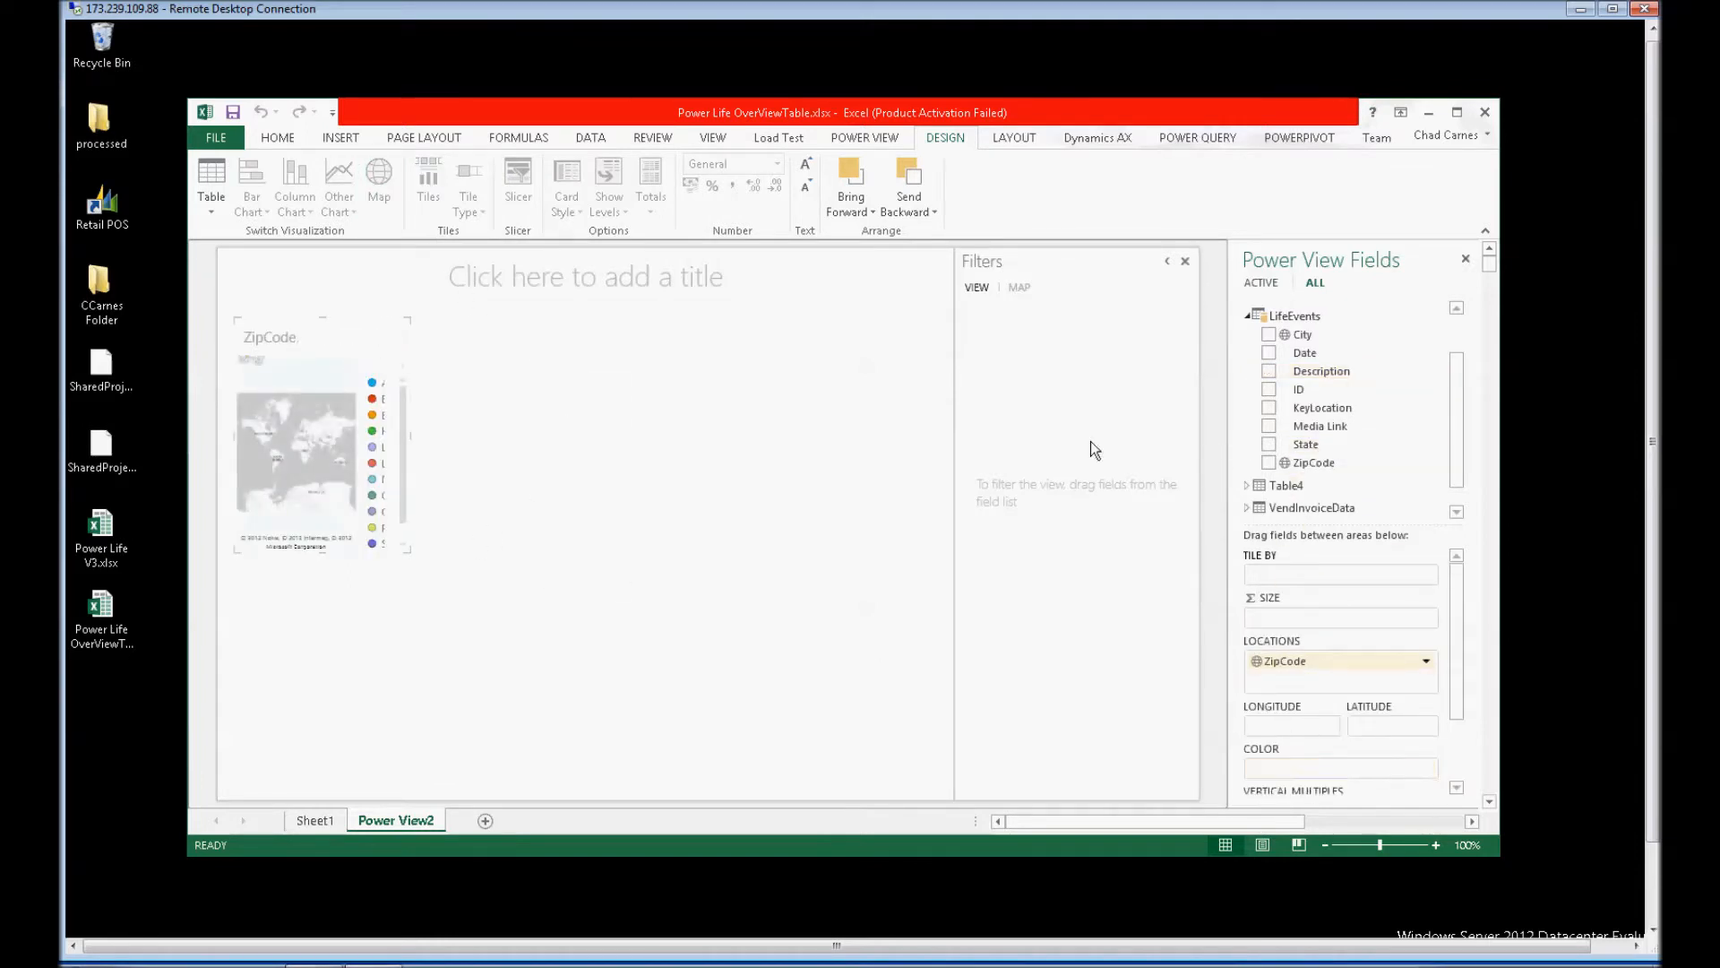
pyautogui.click(566, 477)
pyautogui.click(405, 454)
pyautogui.moveTo(405, 454); pyautogui.dragTo(950, 475)
pyautogui.moveTo(587, 549); pyautogui.dragTo(595, 672)
pyautogui.click(1457, 112)
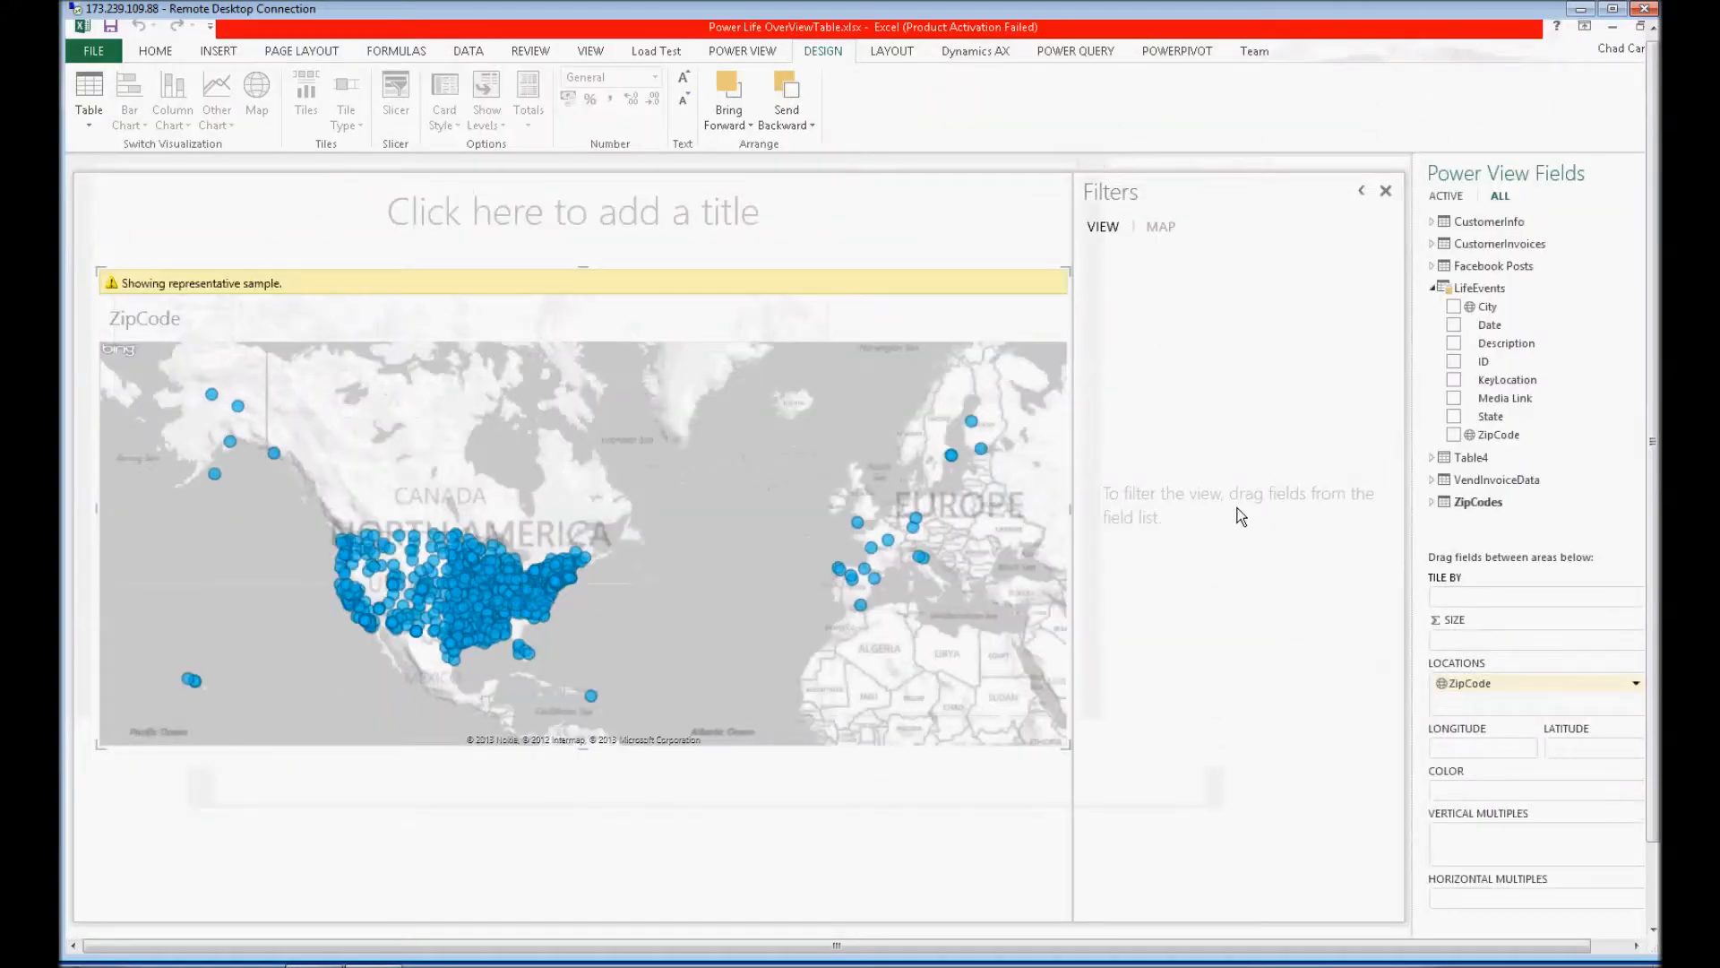
pyautogui.moveTo(1078, 519); pyautogui.dragTo(1160, 519)
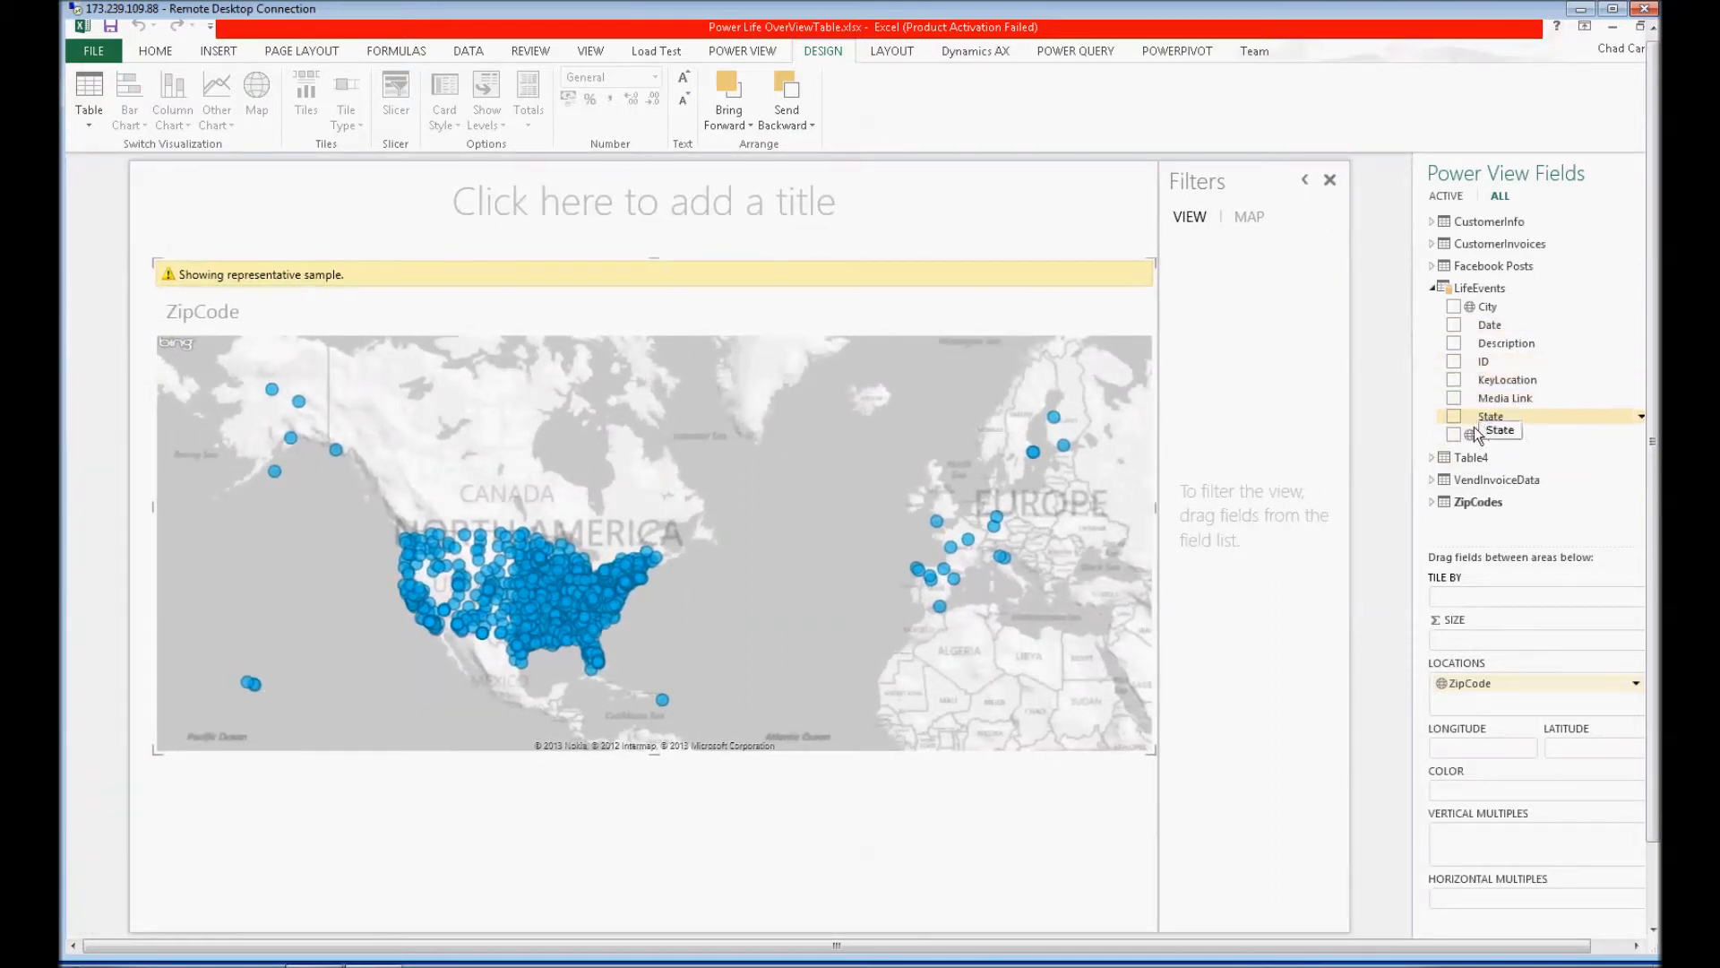
# Step: Colour the map by Description, size its points by the count of Media Link, and filter the view by State
pyautogui.moveTo(1505, 344); pyautogui.dragTo(1559, 792)
pyautogui.moveTo(405, 656)
pyautogui.moveTo(1505, 398); pyautogui.dragTo(1497, 642)
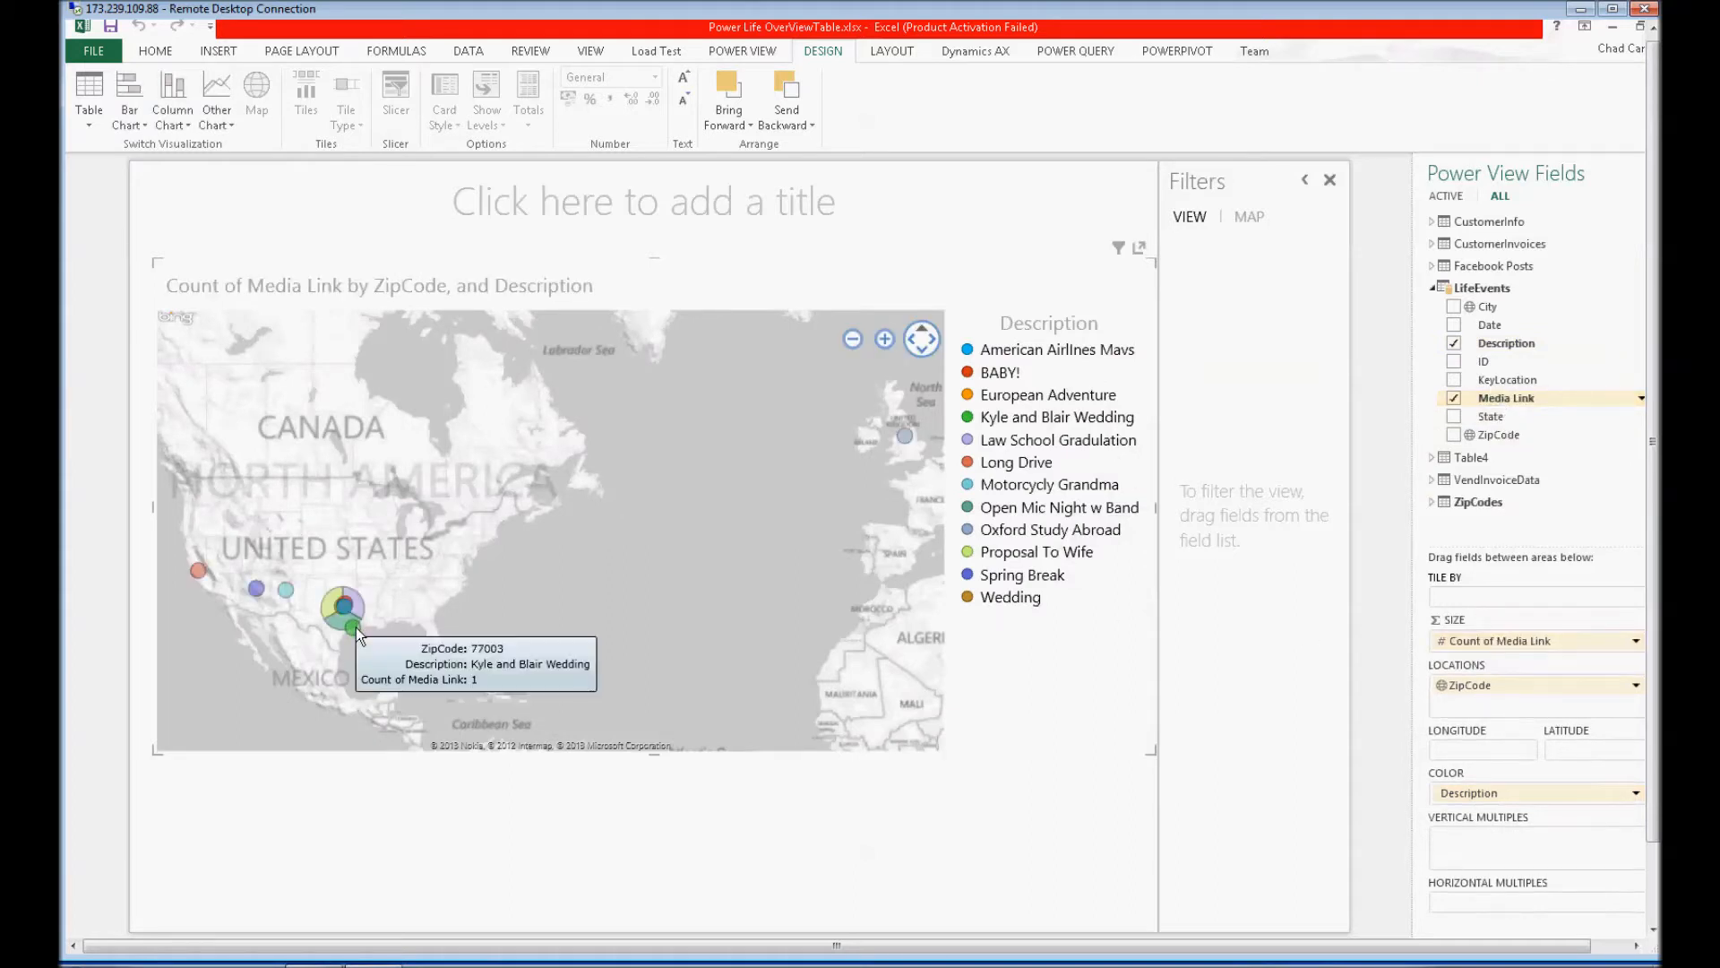
pyautogui.moveTo(1509, 414); pyautogui.dragTo(1255, 453)
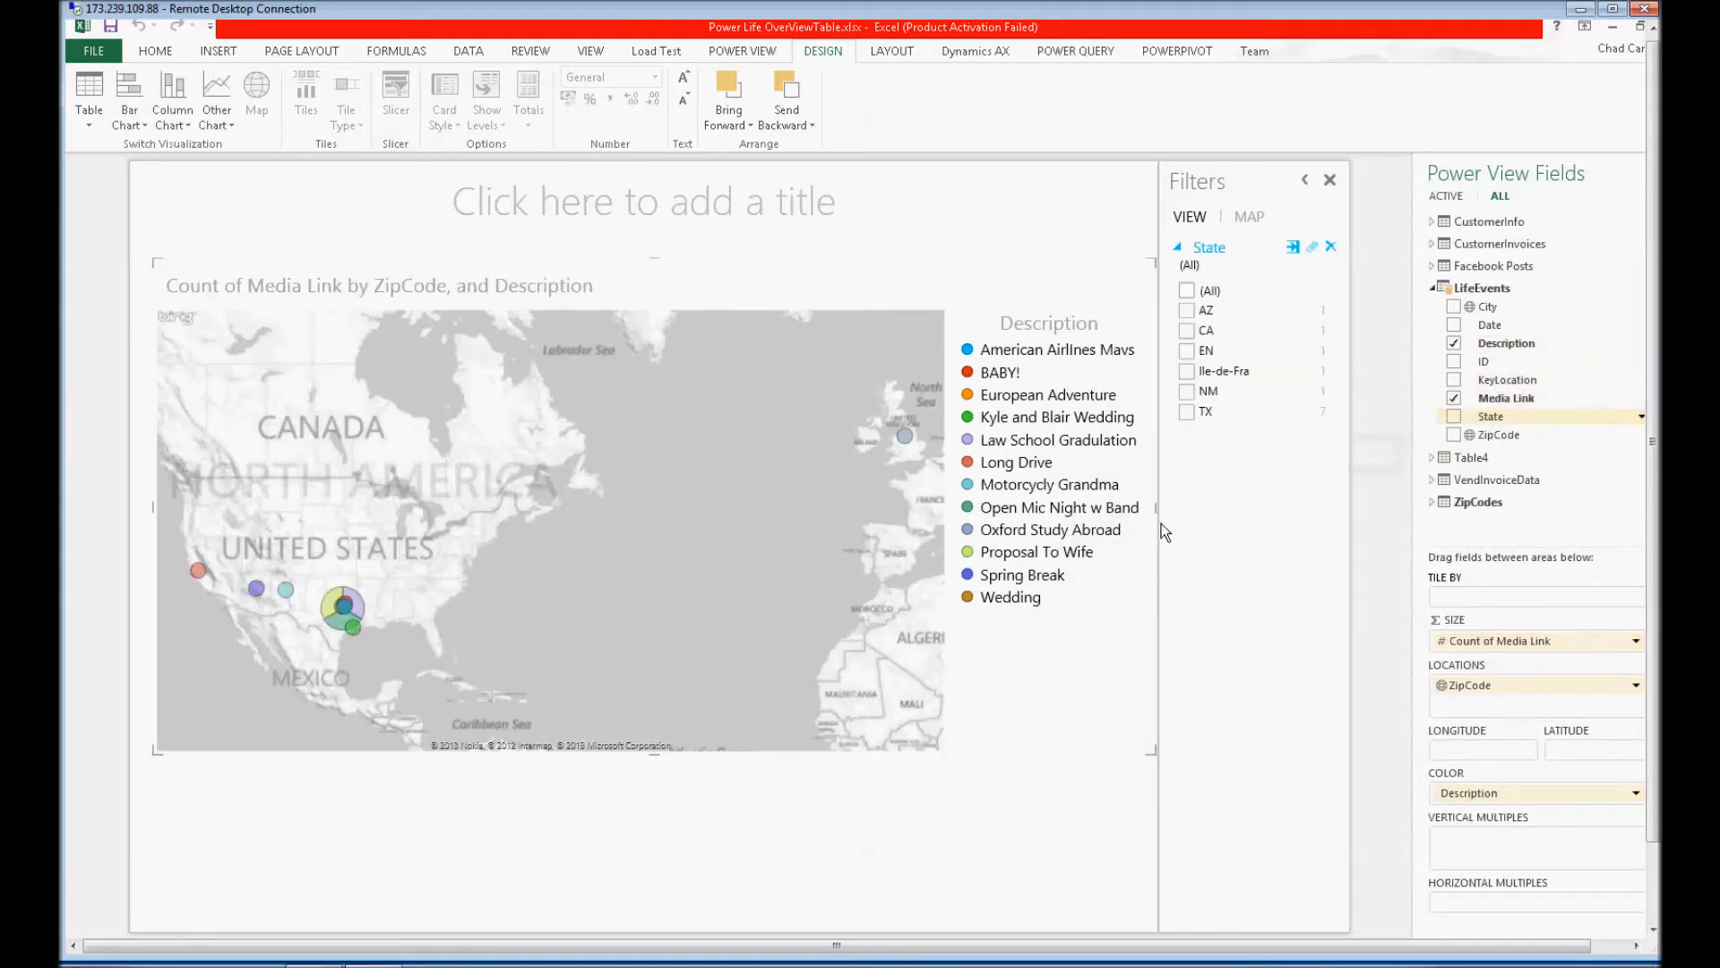
# Step: Reduce the map's height and build a table of City, State and Media Link from LifeEvents below it
pyautogui.moveTo(655, 752); pyautogui.dragTo(664, 688)
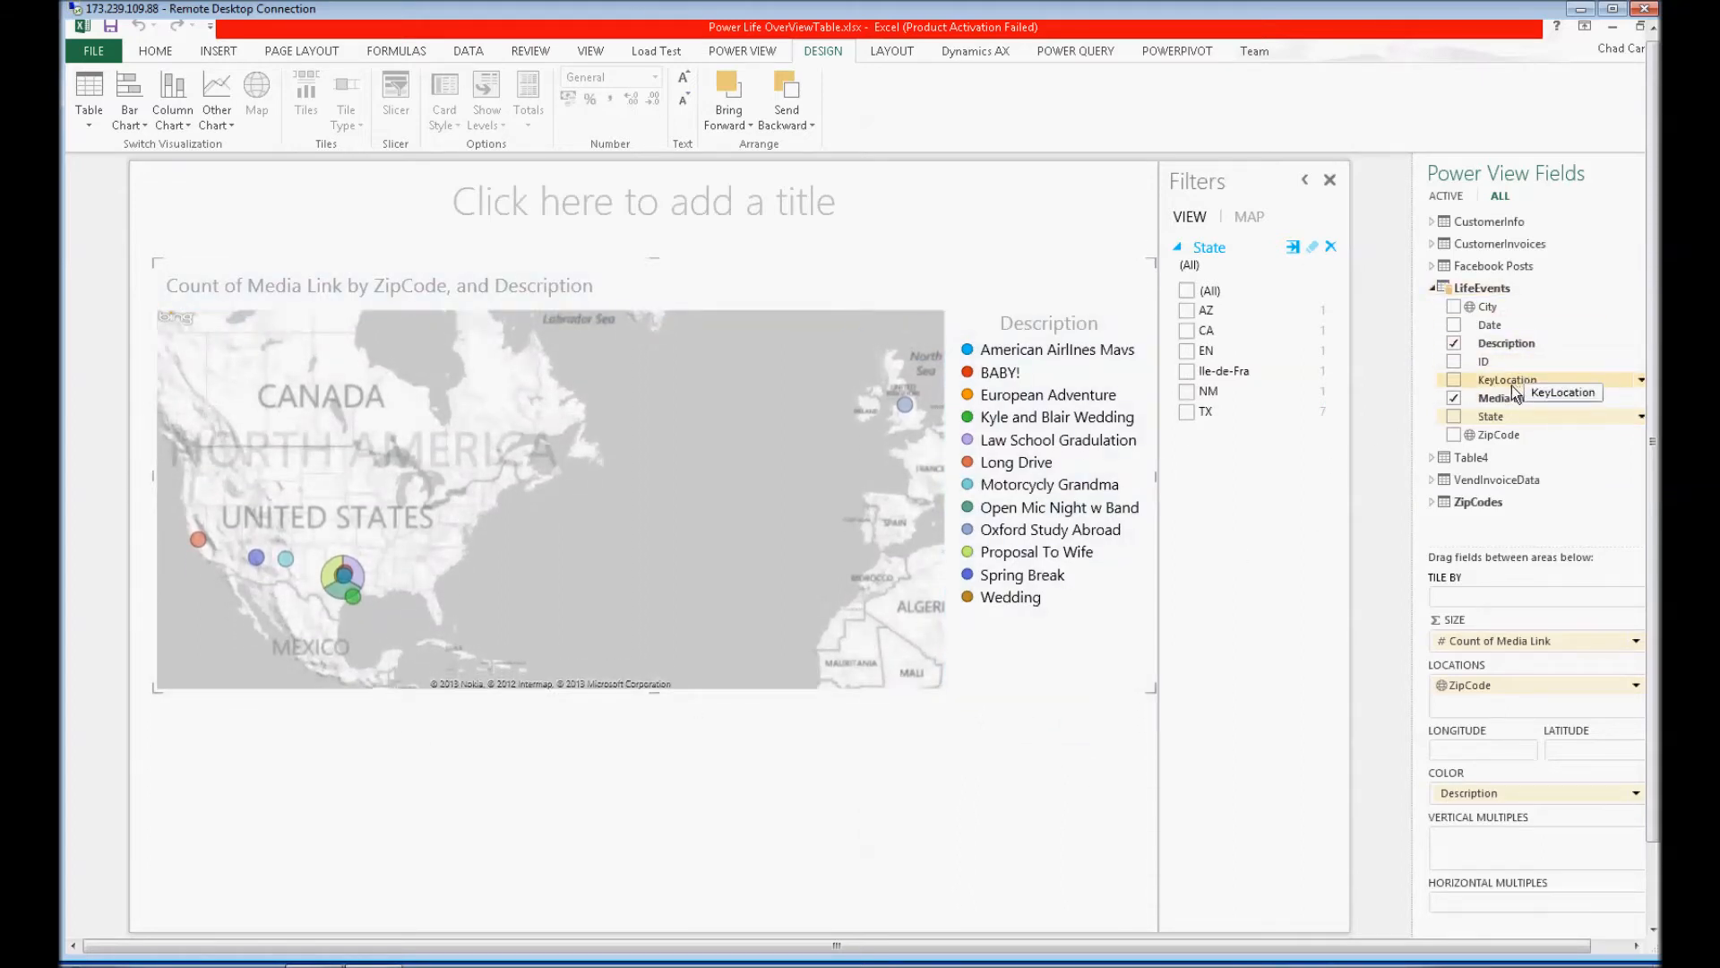
pyautogui.moveTo(1483, 307); pyautogui.dragTo(242, 798)
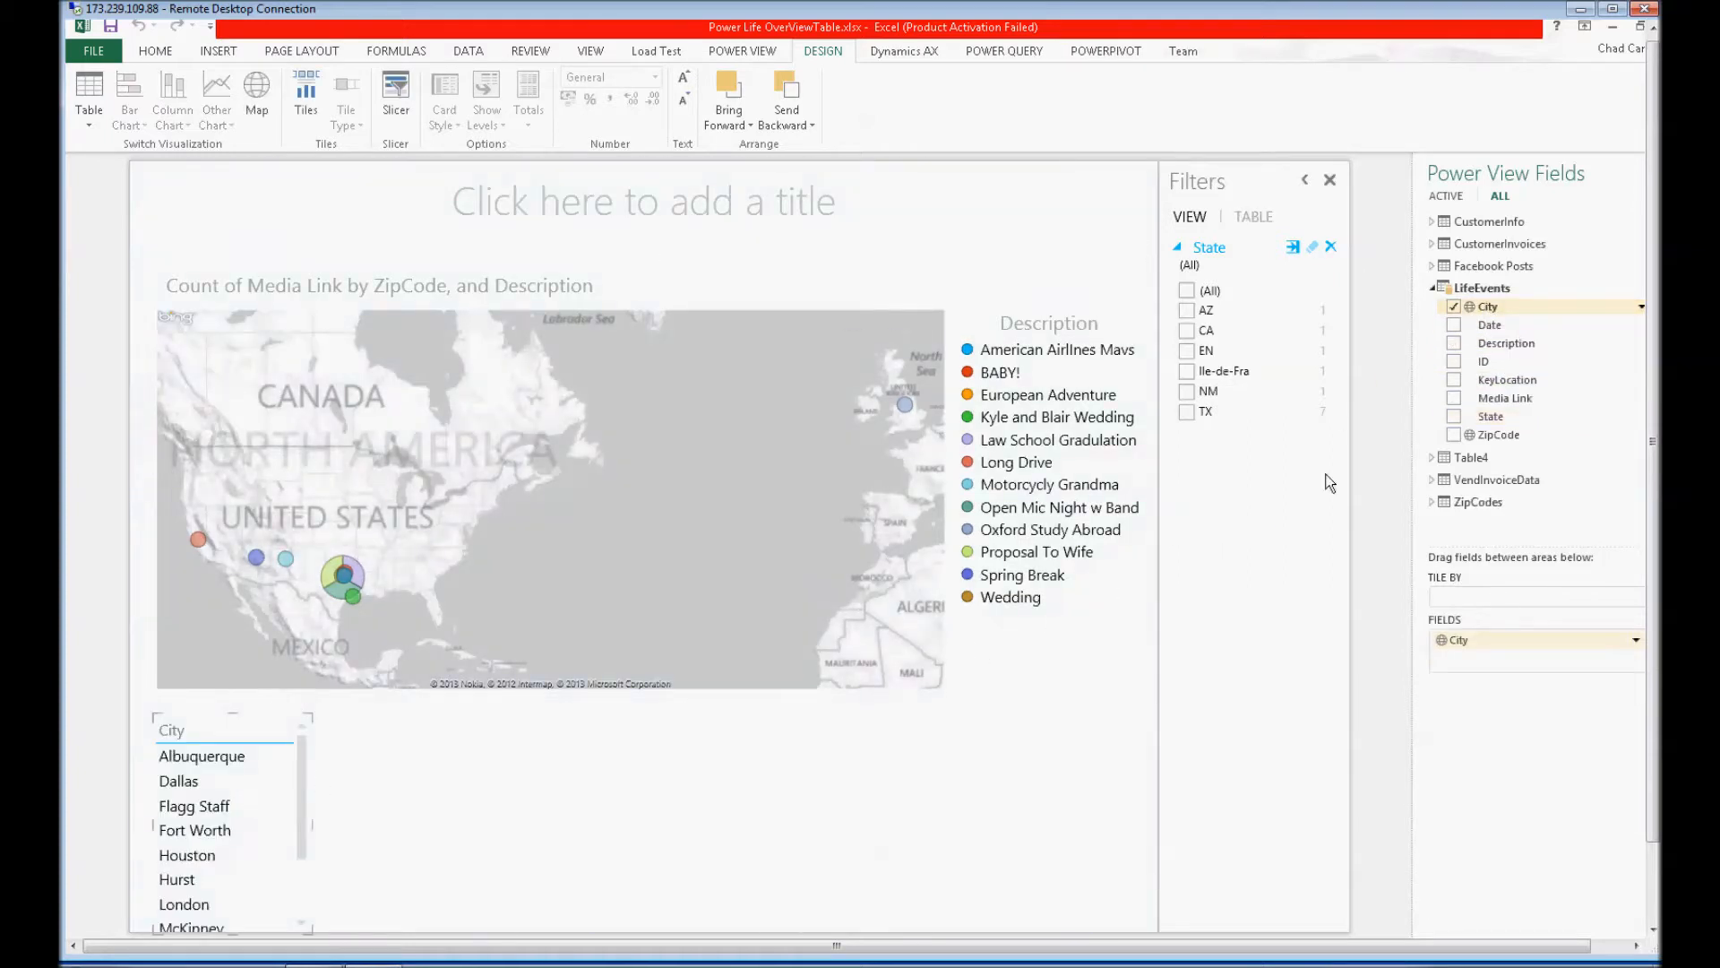
pyautogui.moveTo(1491, 416); pyautogui.dragTo(208, 823)
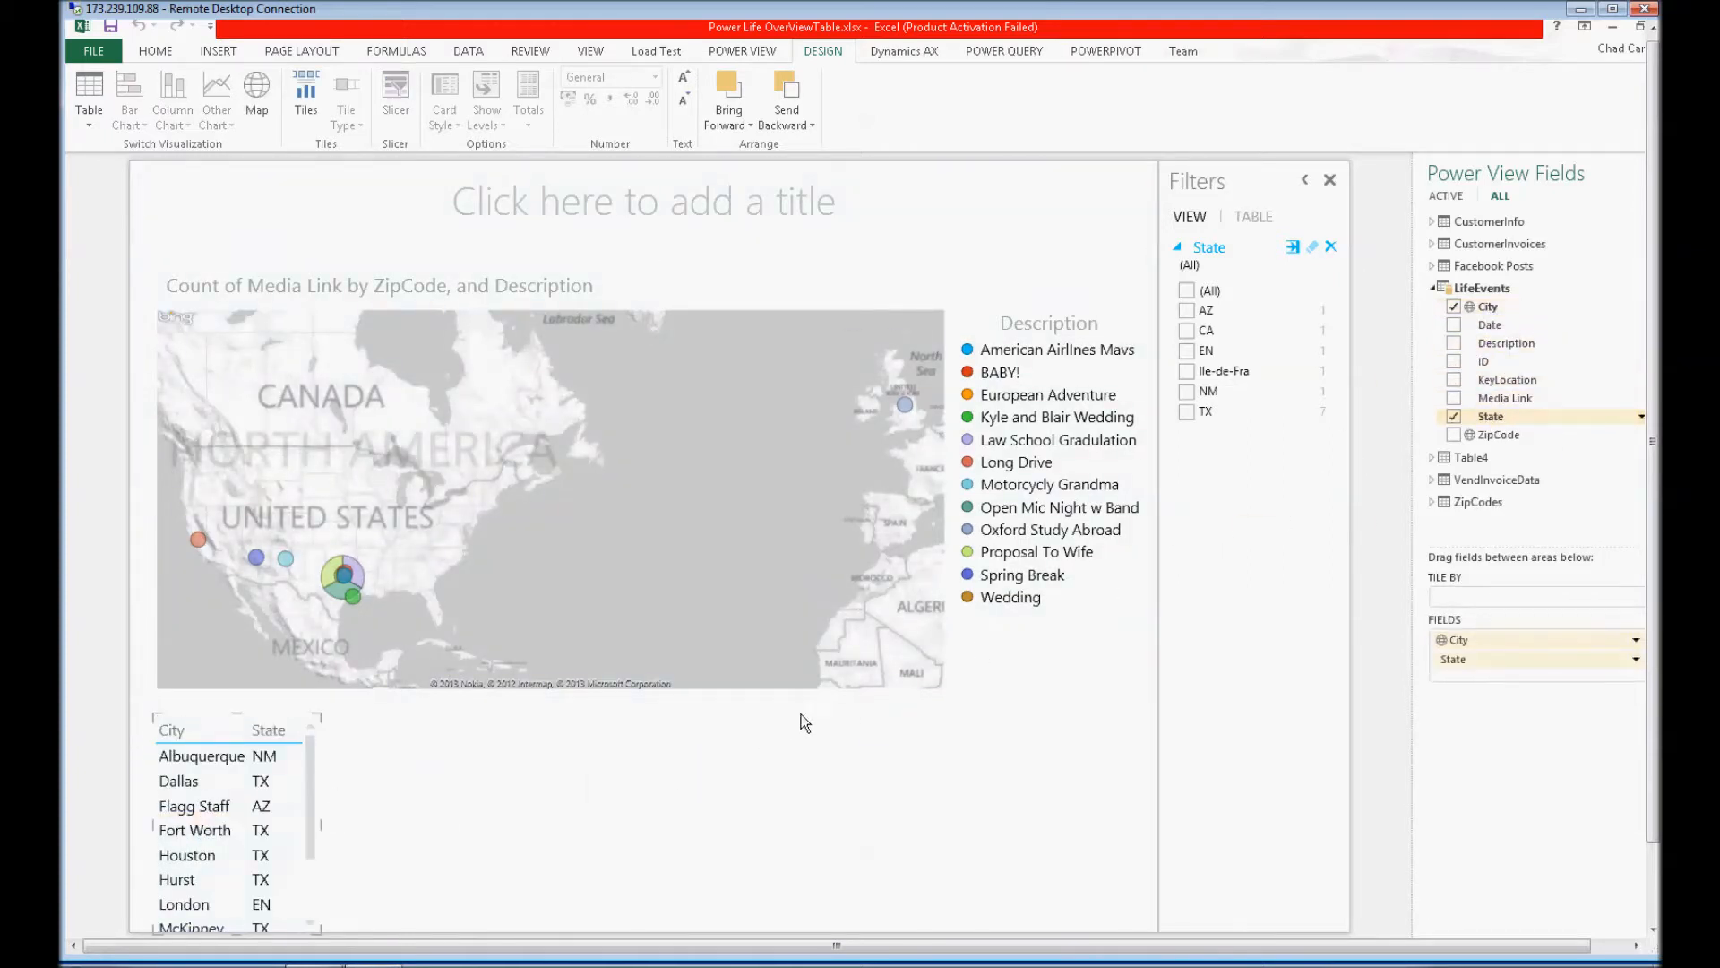
pyautogui.moveTo(1514, 398); pyautogui.dragTo(303, 828)
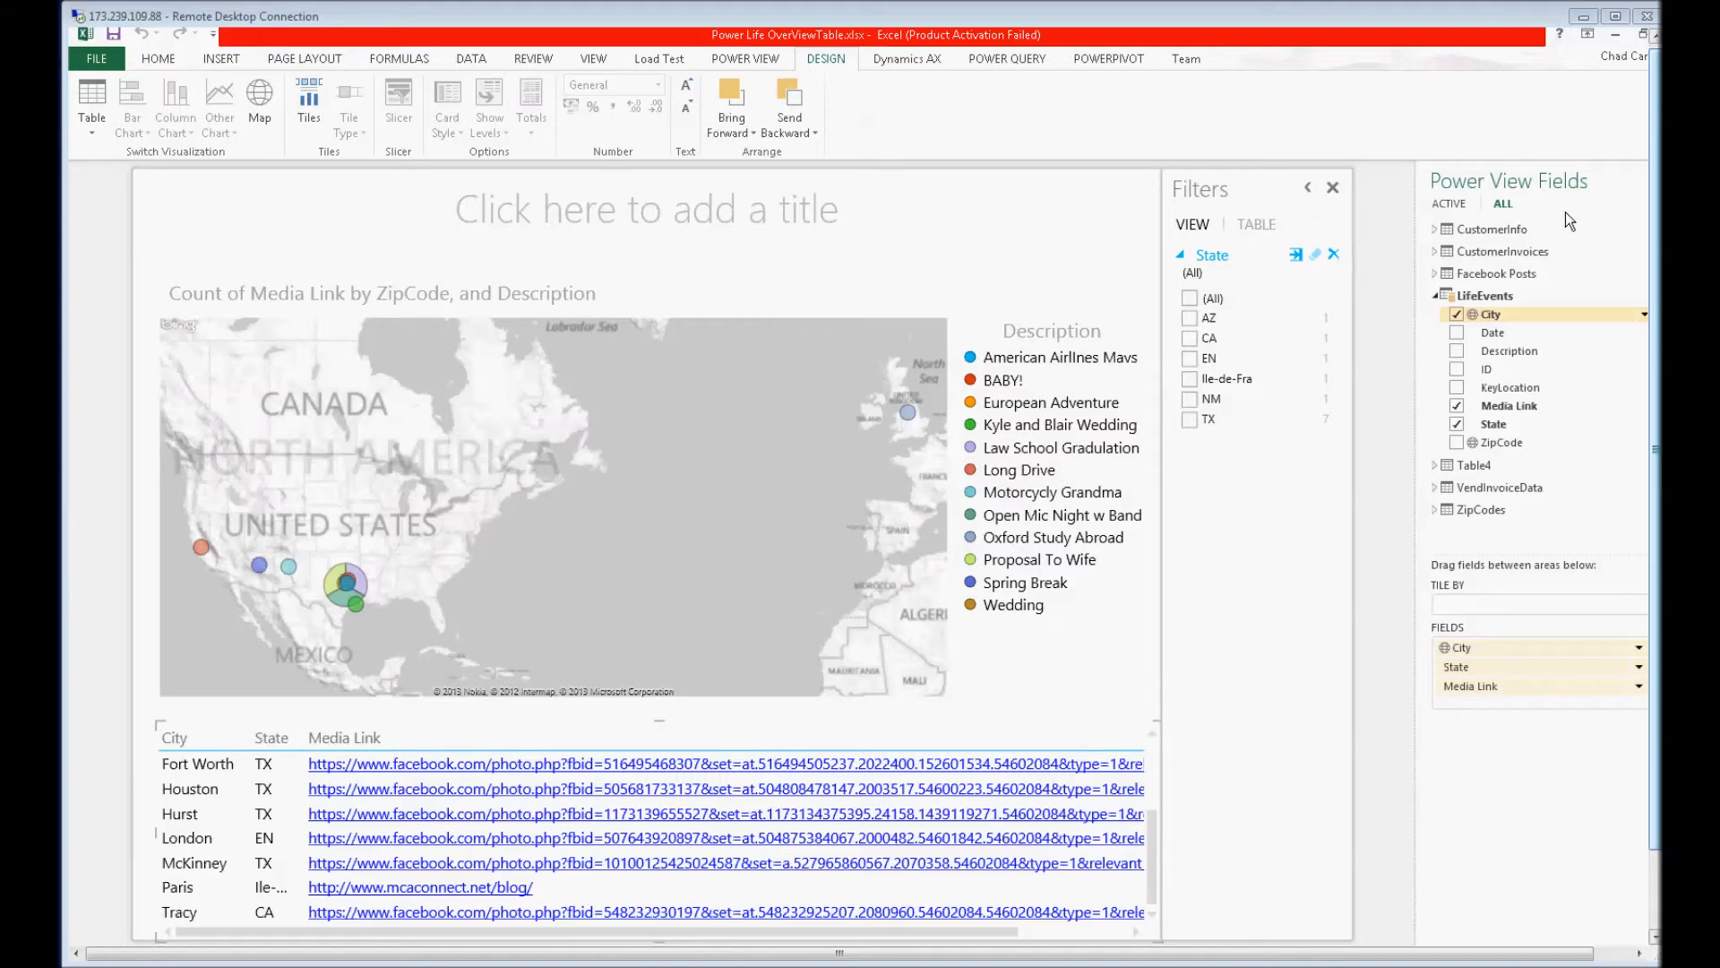
# Step: Hide the Power View field list and turn off fitting the report to the window
pyautogui.click(744, 58)
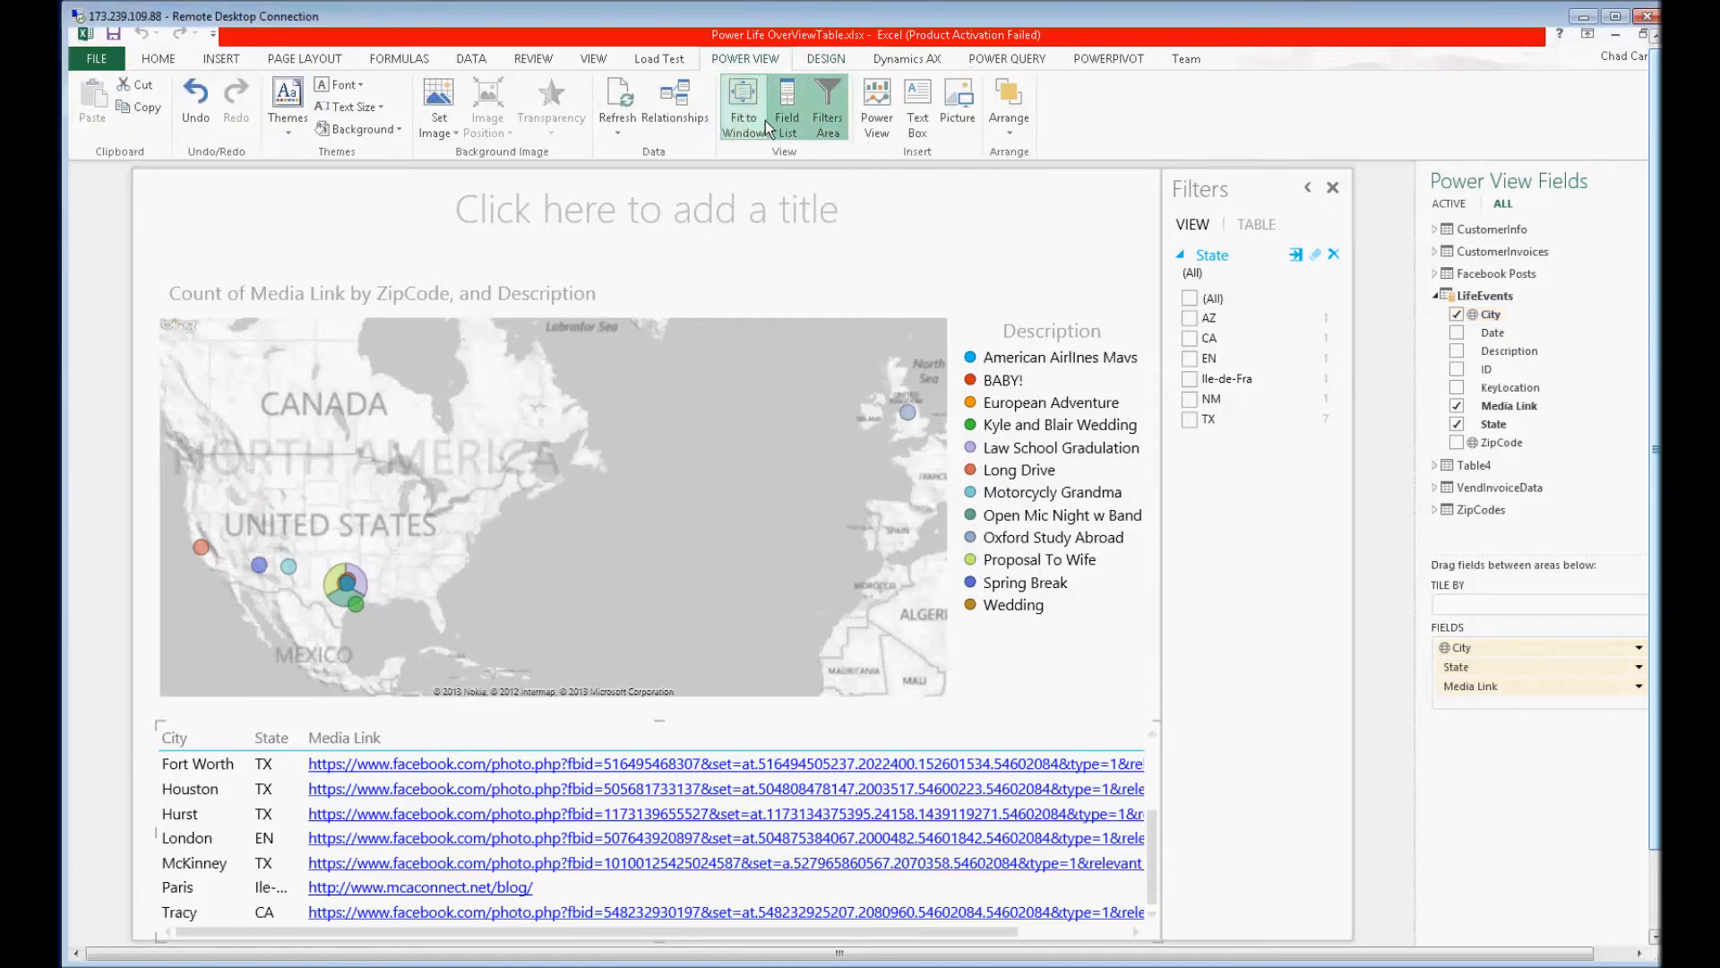
pyautogui.click(795, 125)
pyautogui.click(743, 103)
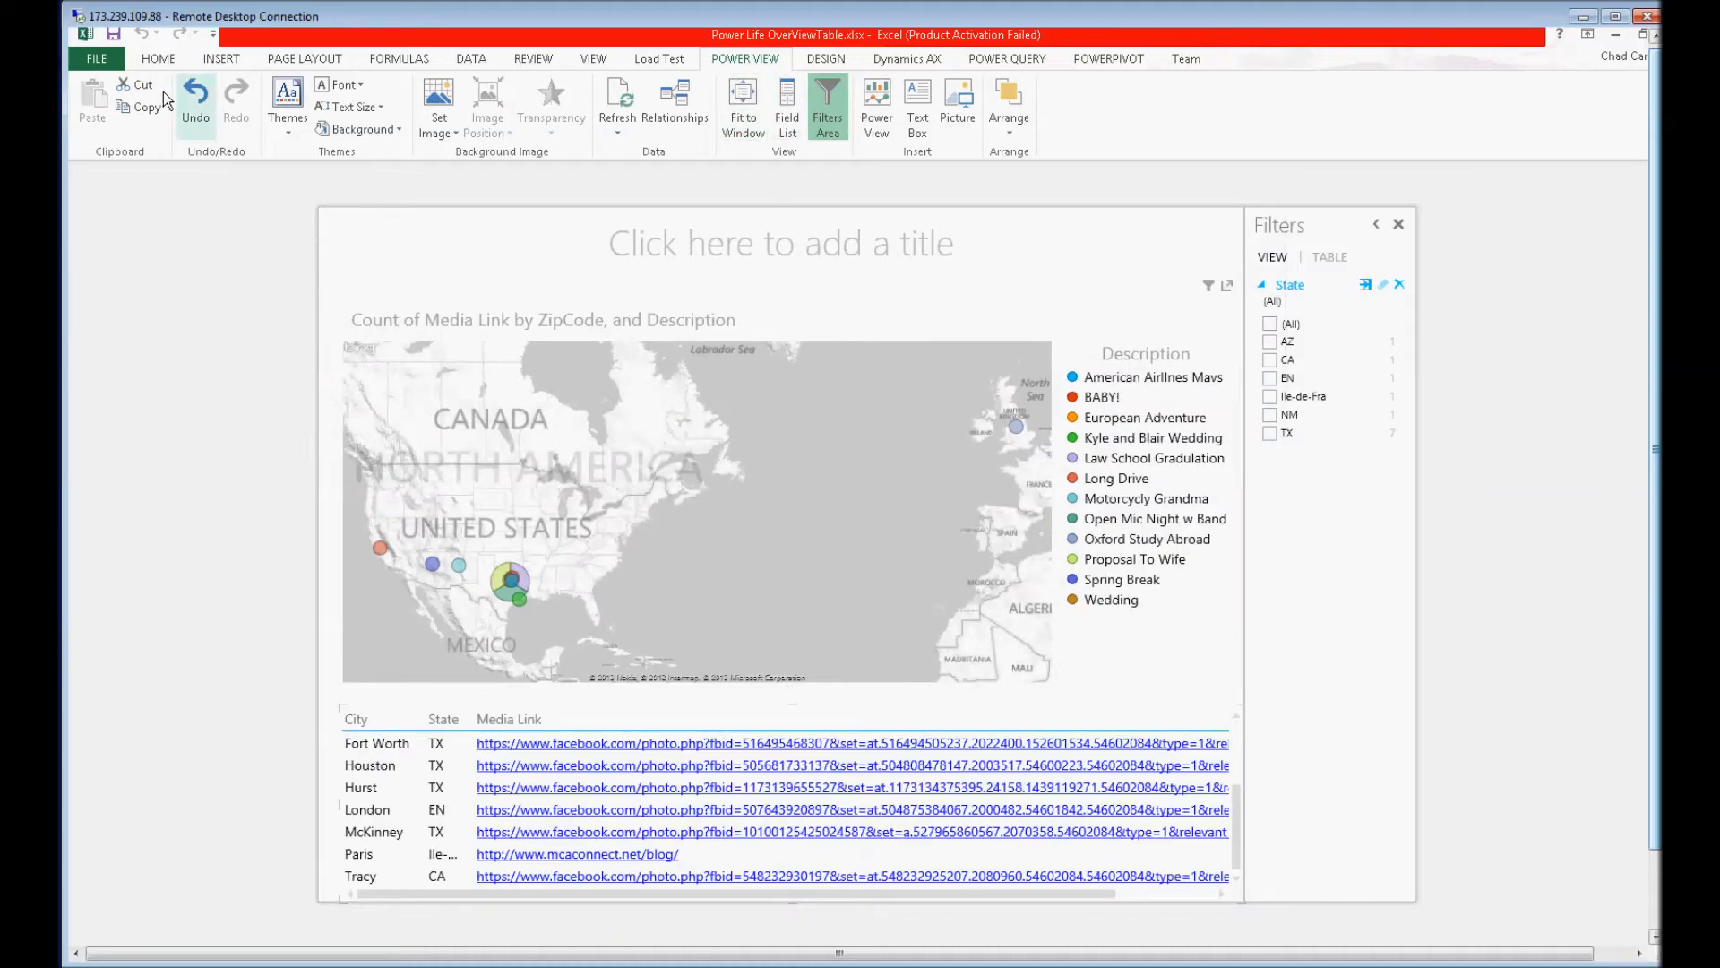
# Step: Save a copy of the workbook on the Desktop as Power Life PowerView.xlsx
pyautogui.click(96, 58)
pyautogui.click(100, 247)
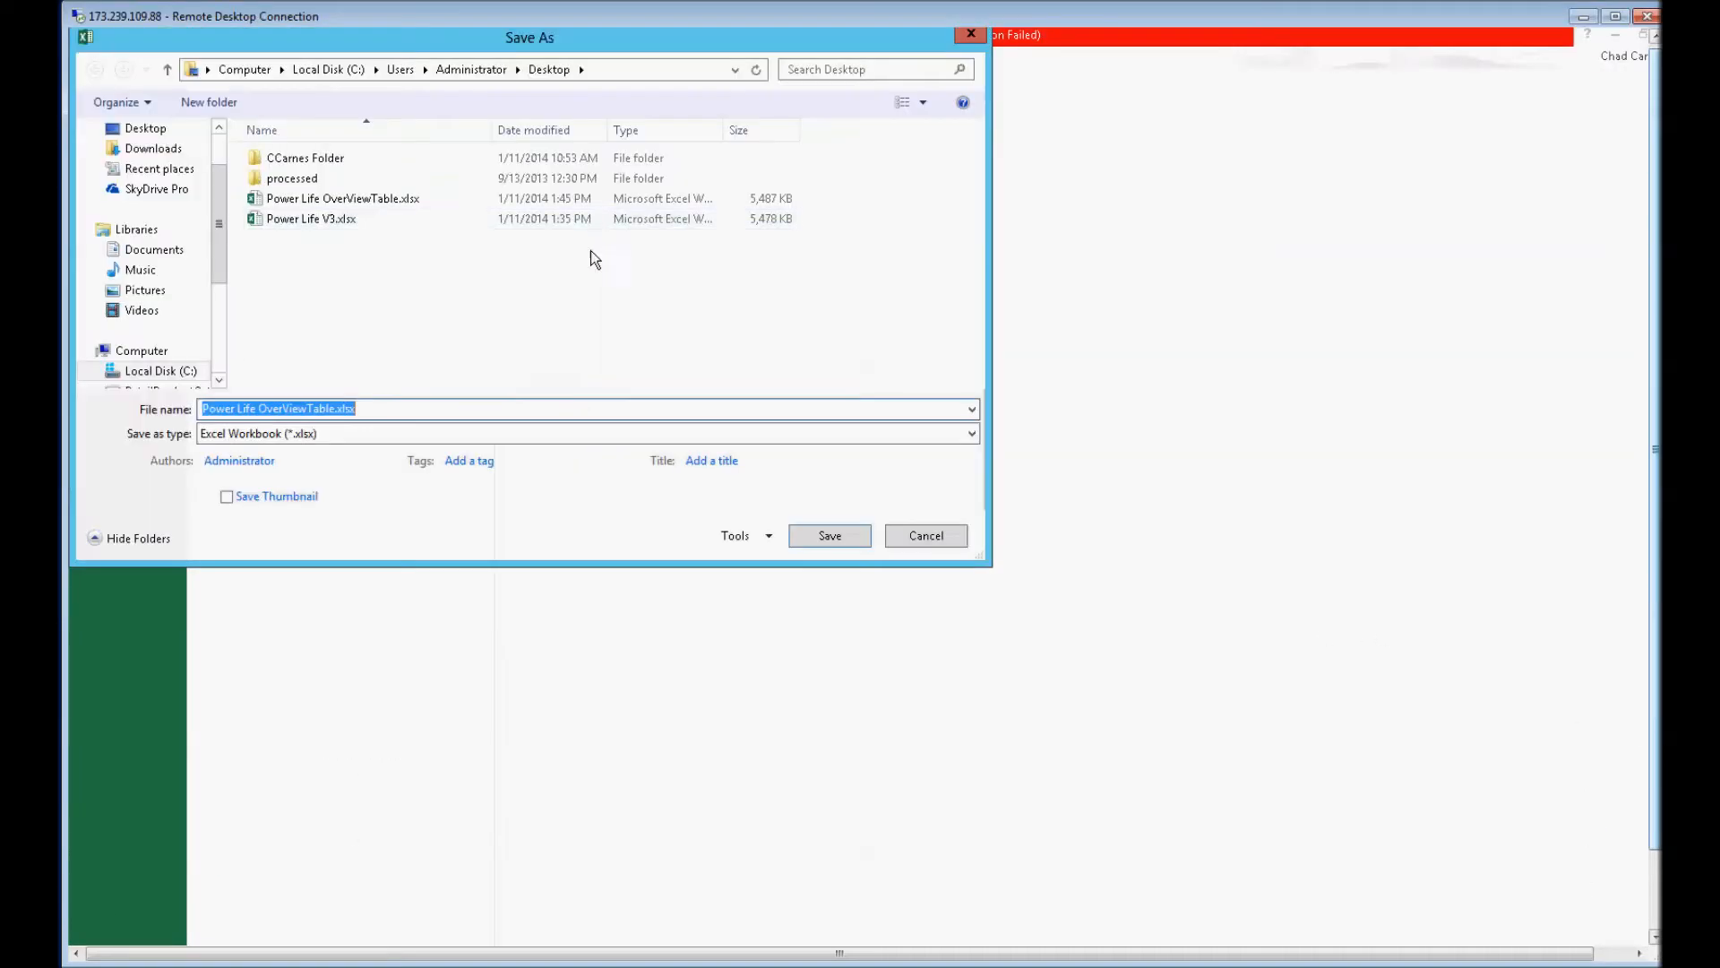
pyautogui.click(287, 408)
pyautogui.press('BackSpace')
pyautogui.press('BackSpace')
pyautogui.press('BackSpace')
pyautogui.press('BackSpace')
pyautogui.press('Delete')
pyautogui.press('Delete')
pyautogui.press('Delete')
pyautogui.press('Delete')
pyautogui.press('Delete')
pyautogui.press('Delete')
pyautogui.press('Delete')
pyautogui.press('Delete')
pyautogui.press('Delete')
pyautogui.write('Pow')
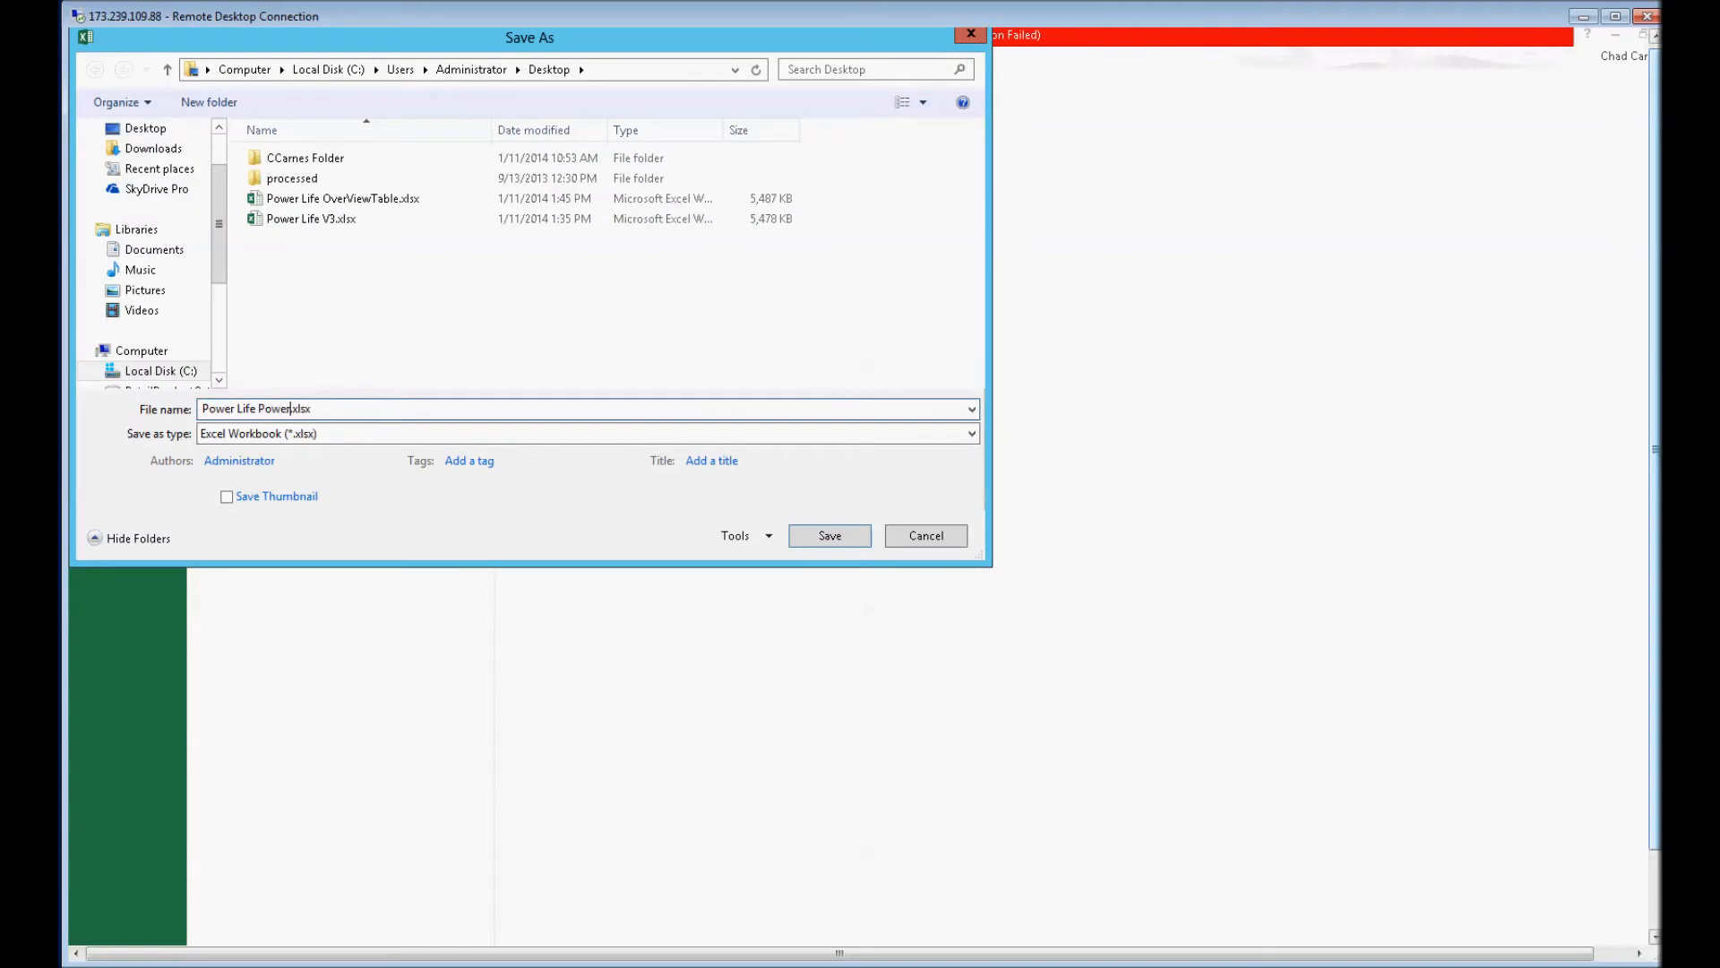
pyautogui.press('Return')
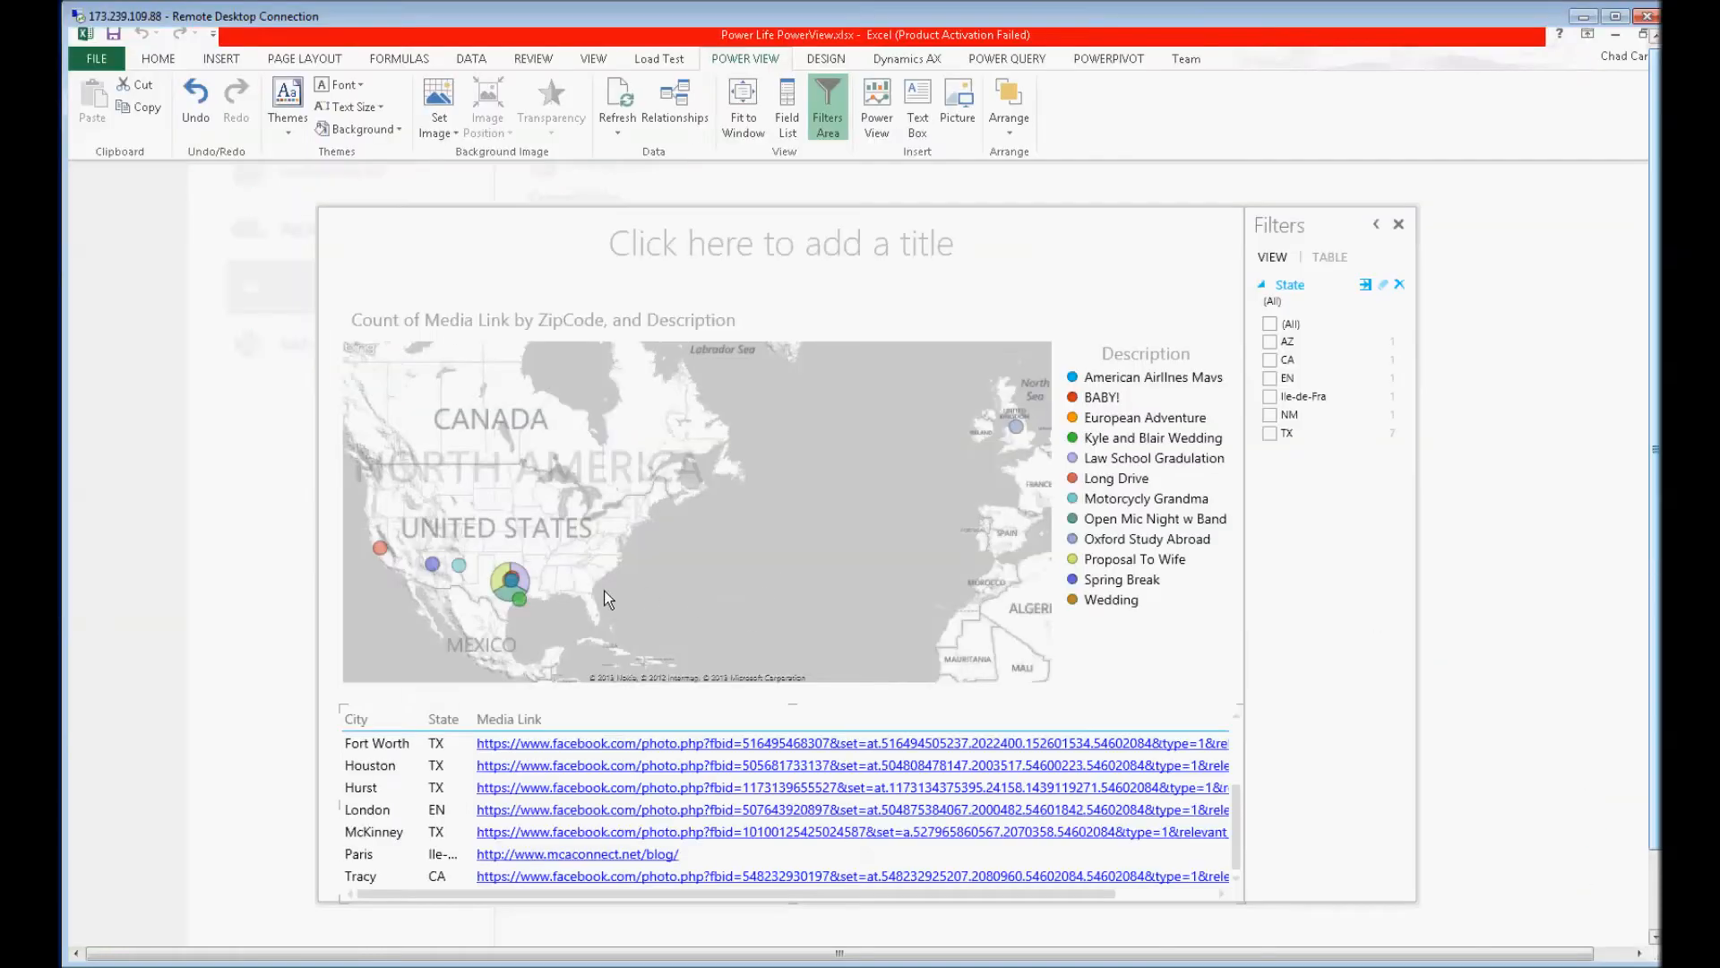
# Step: Filter the Mapping Out My Life view's State filter to only TX and CA
pyautogui.moveTo(1482, 40); pyautogui.dragTo(1375, 100)
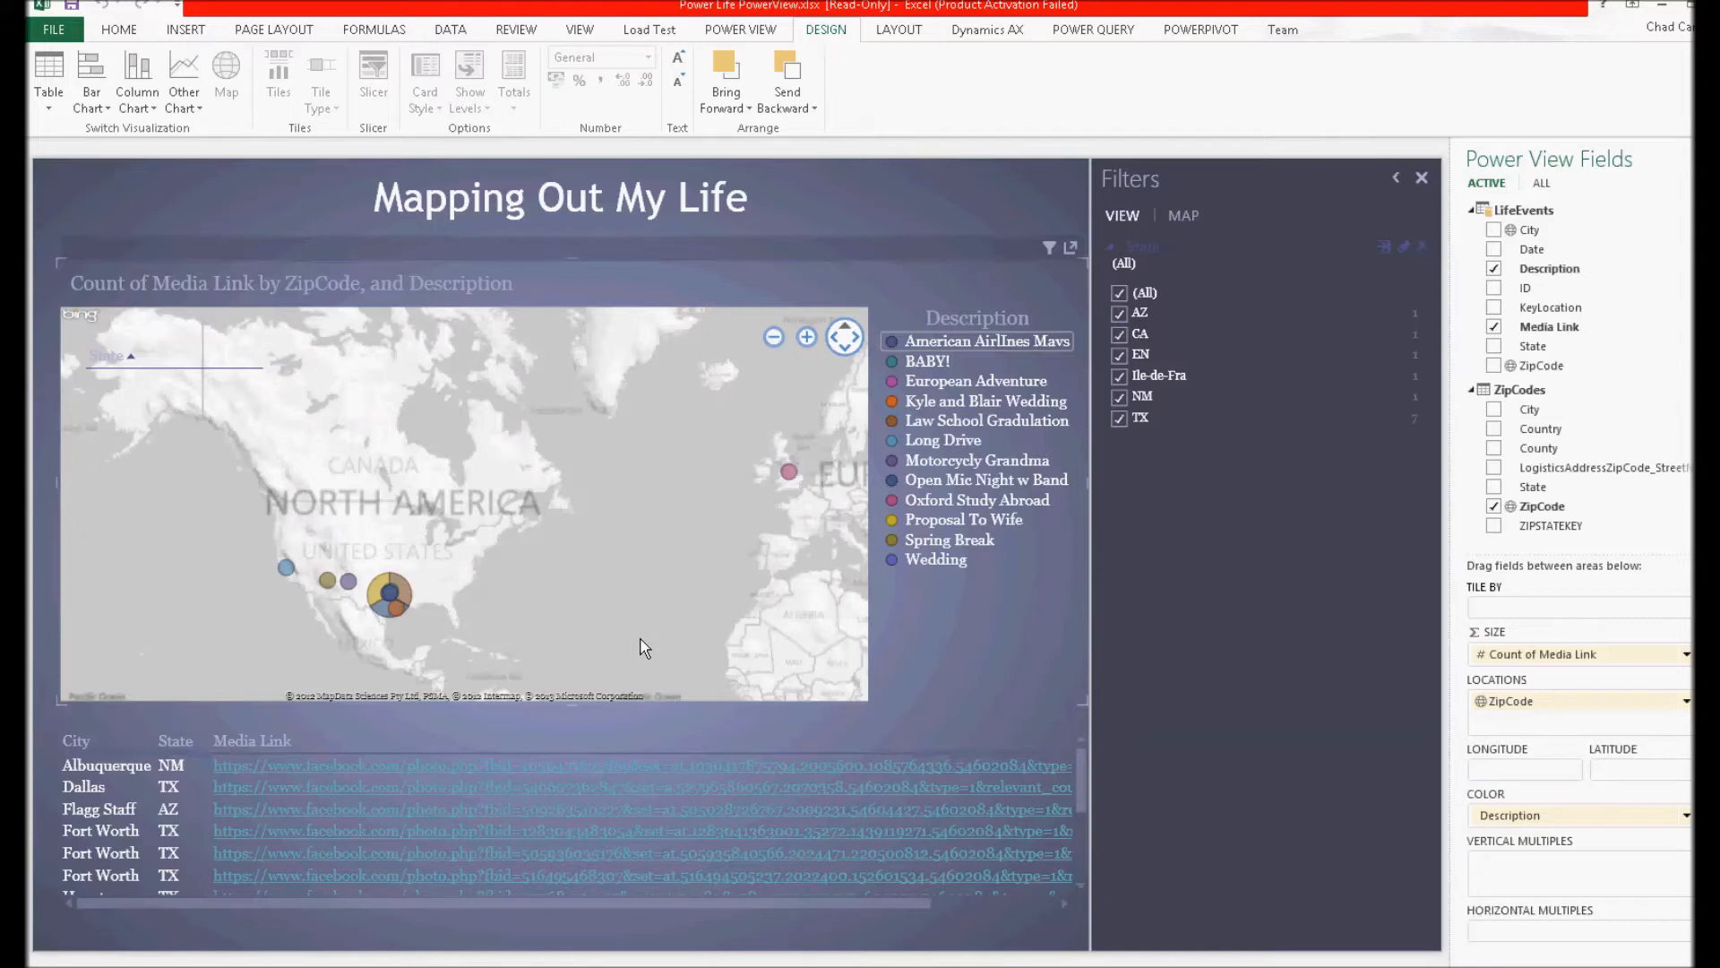
pyautogui.click(1120, 293)
pyautogui.click(1119, 419)
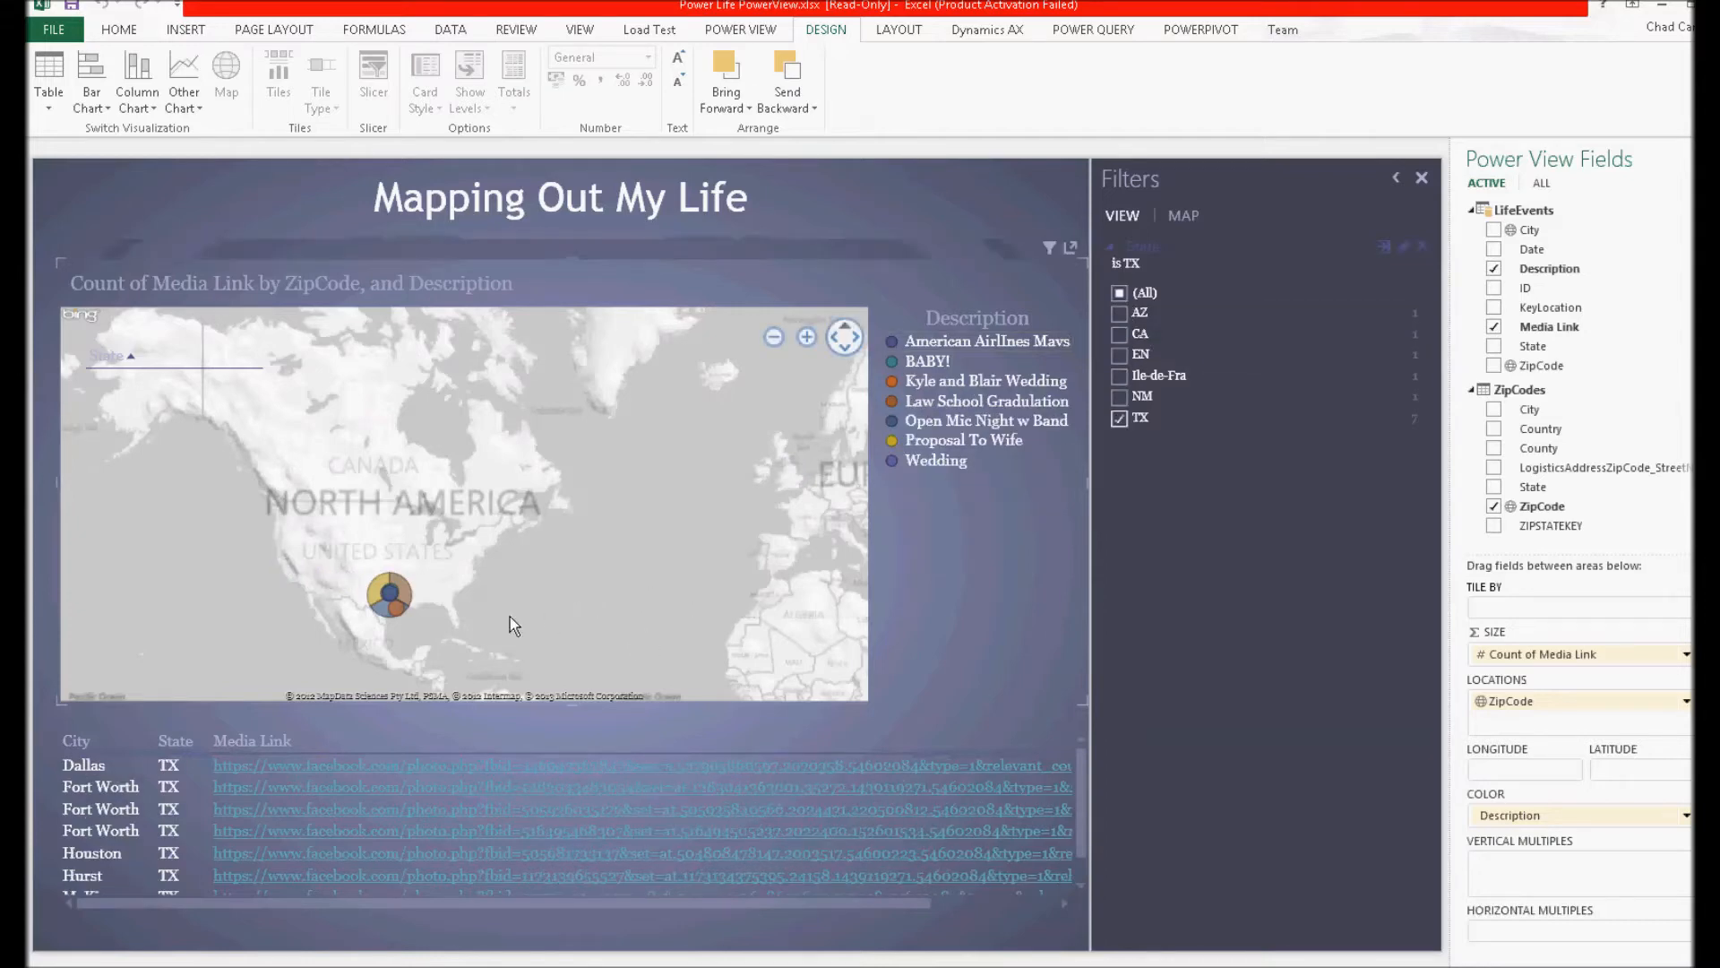
pyautogui.click(1120, 334)
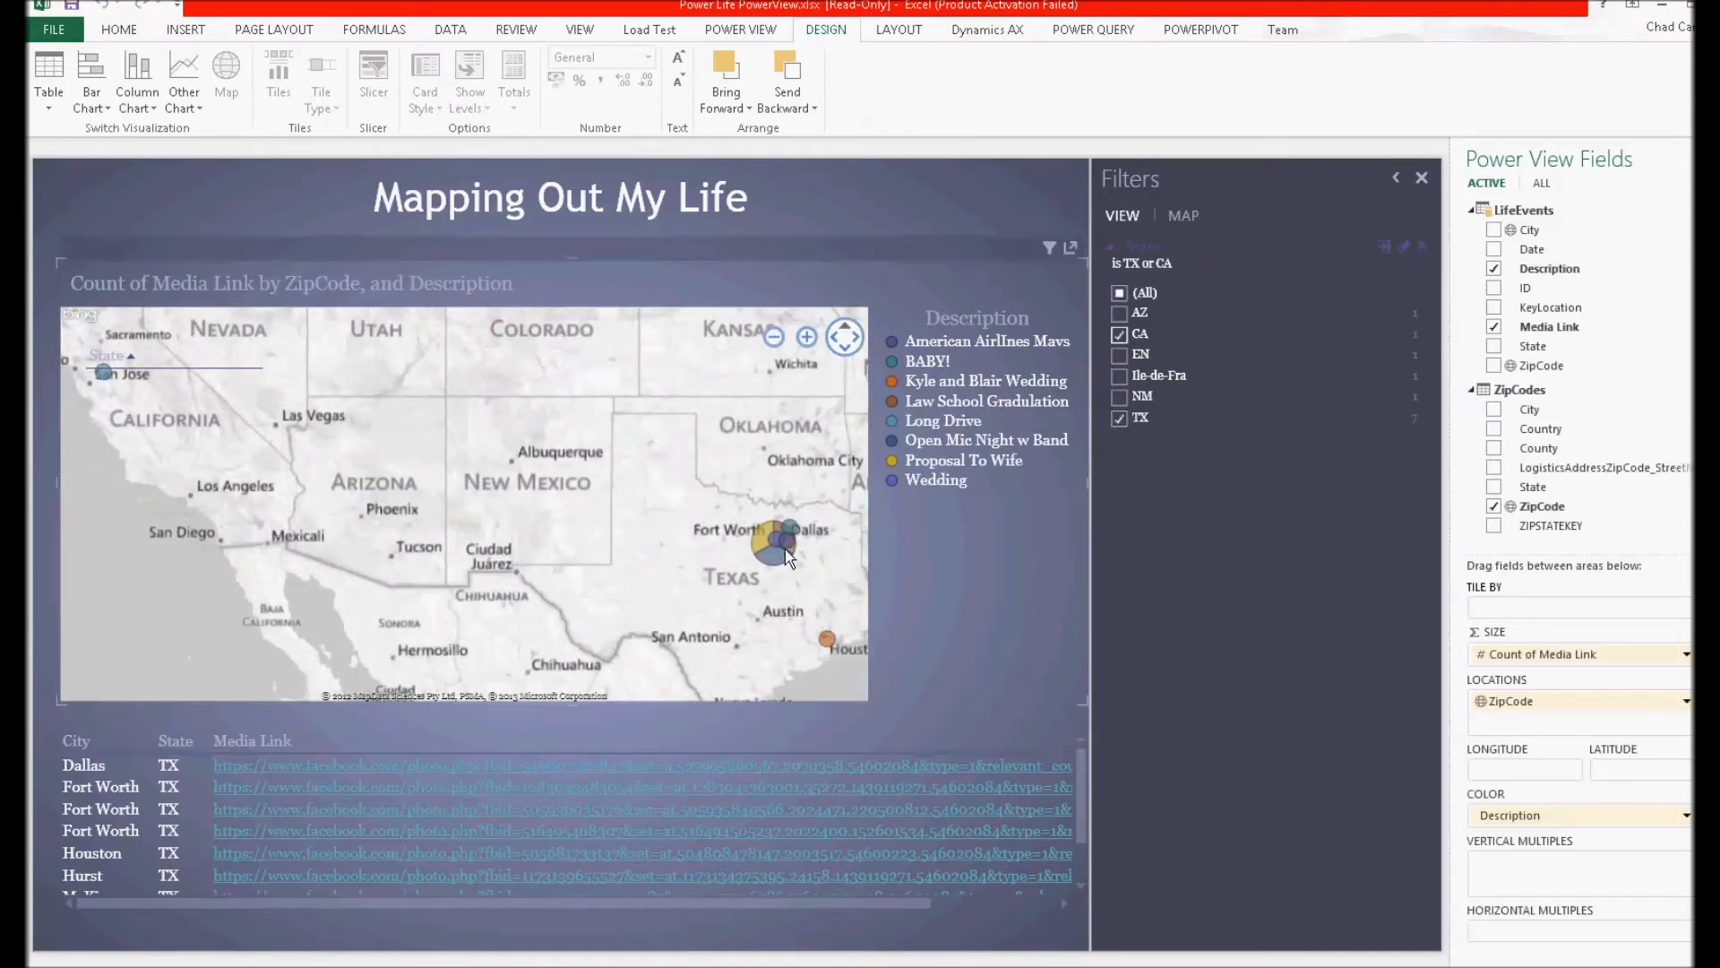
# Step: Isolate the Open Mic Night w Band slice near Fort Worth on the map, view its media link, and return to the report
pyautogui.scroll(3, 789, 557)
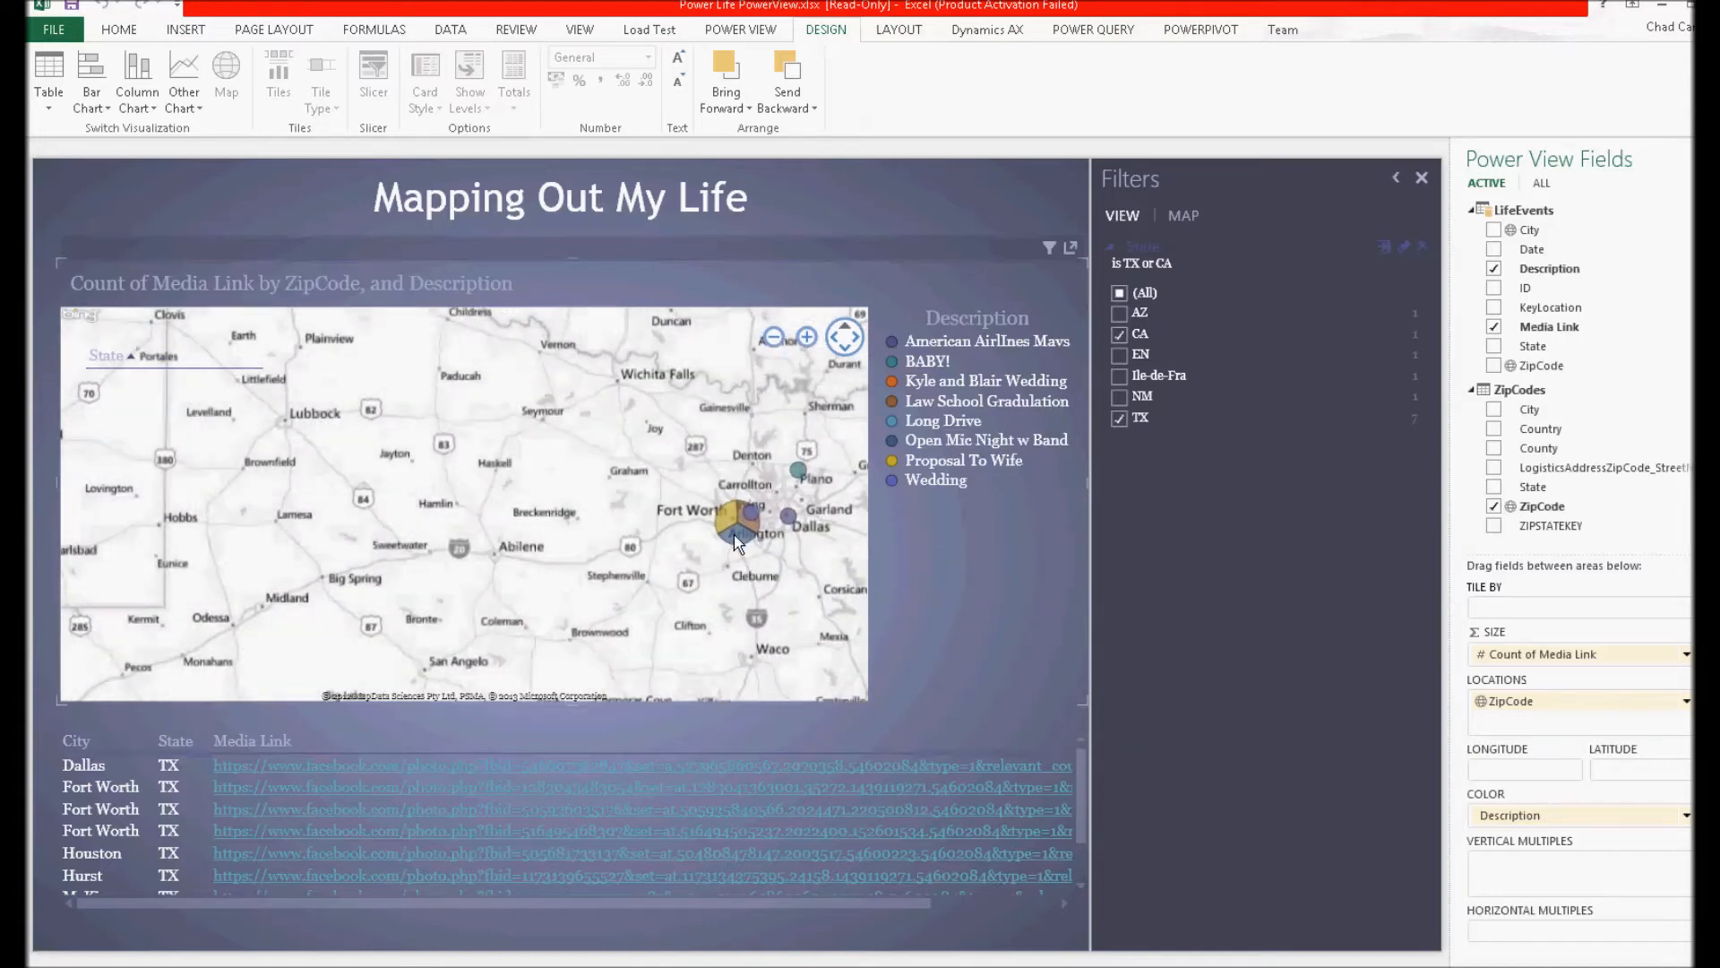
pyautogui.click(735, 538)
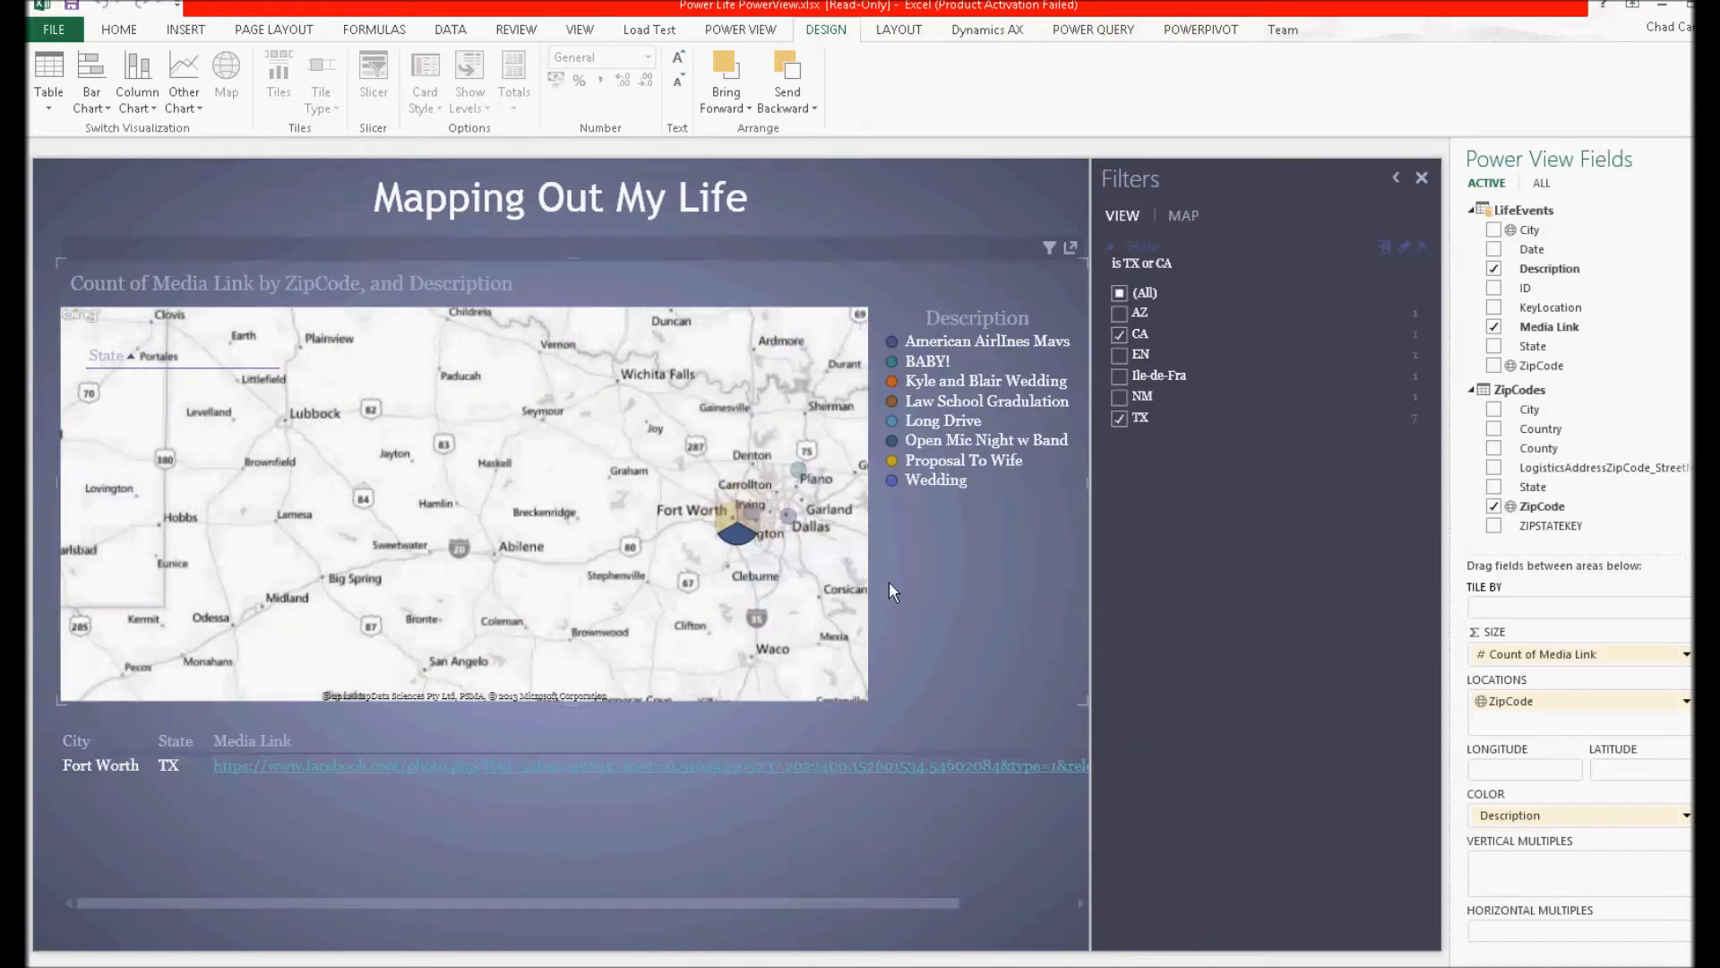
pyautogui.click(572, 766)
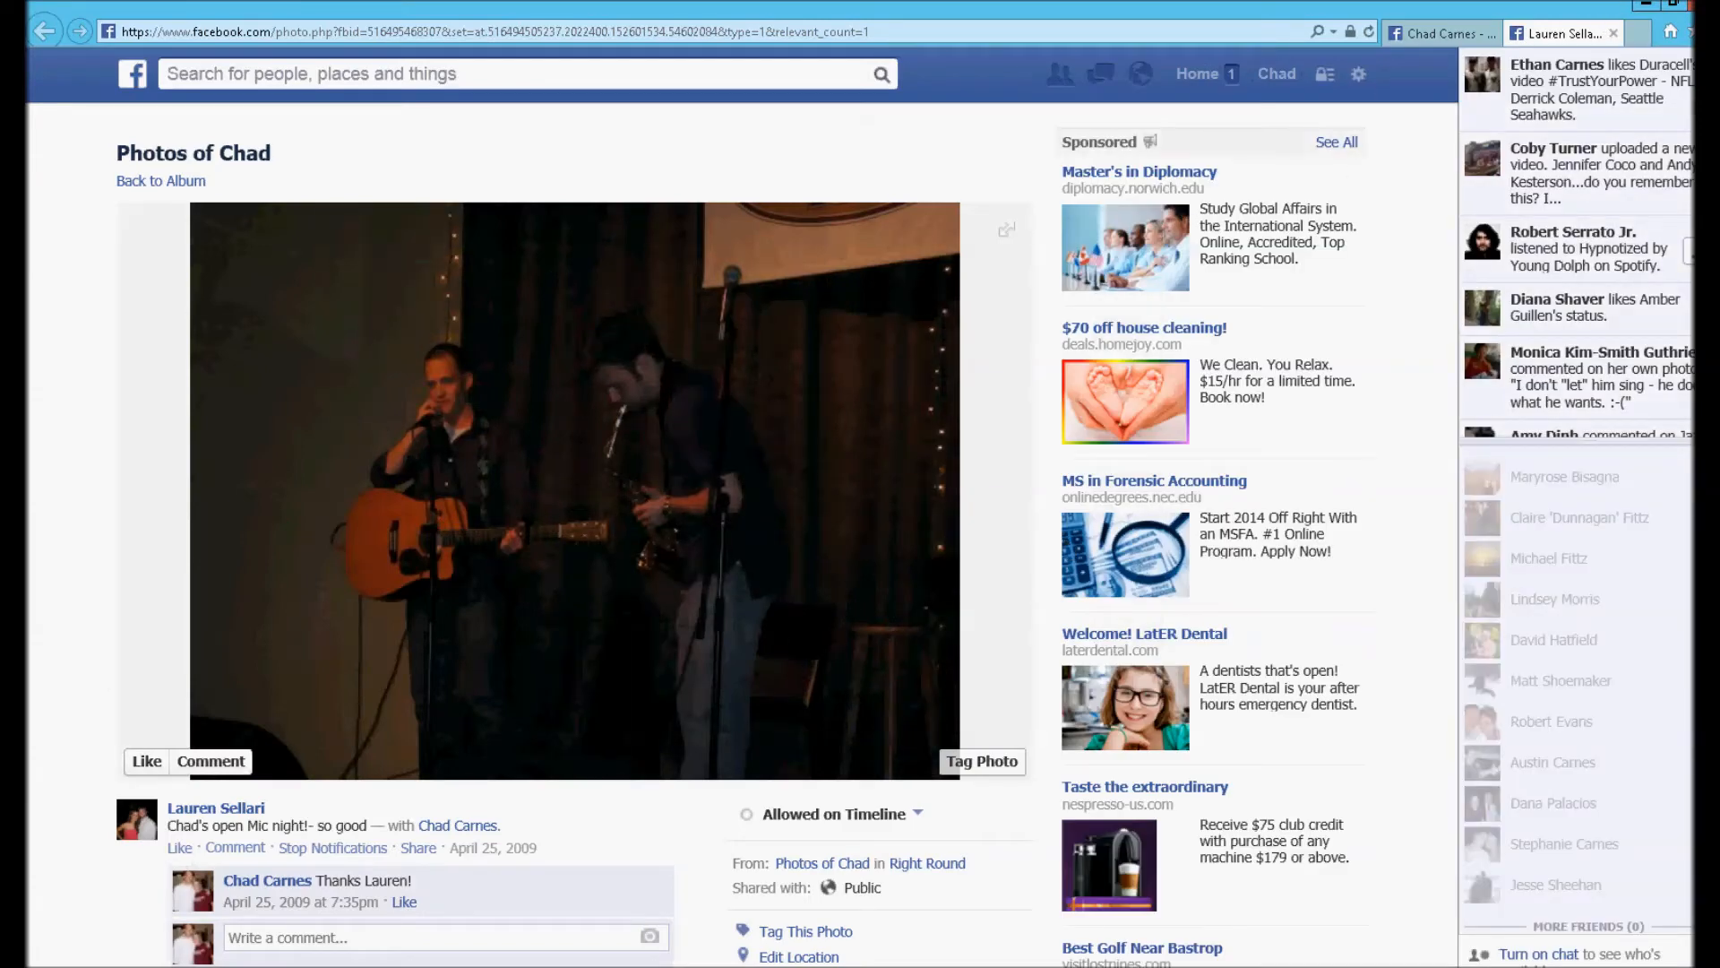
pyautogui.click(1646, 7)
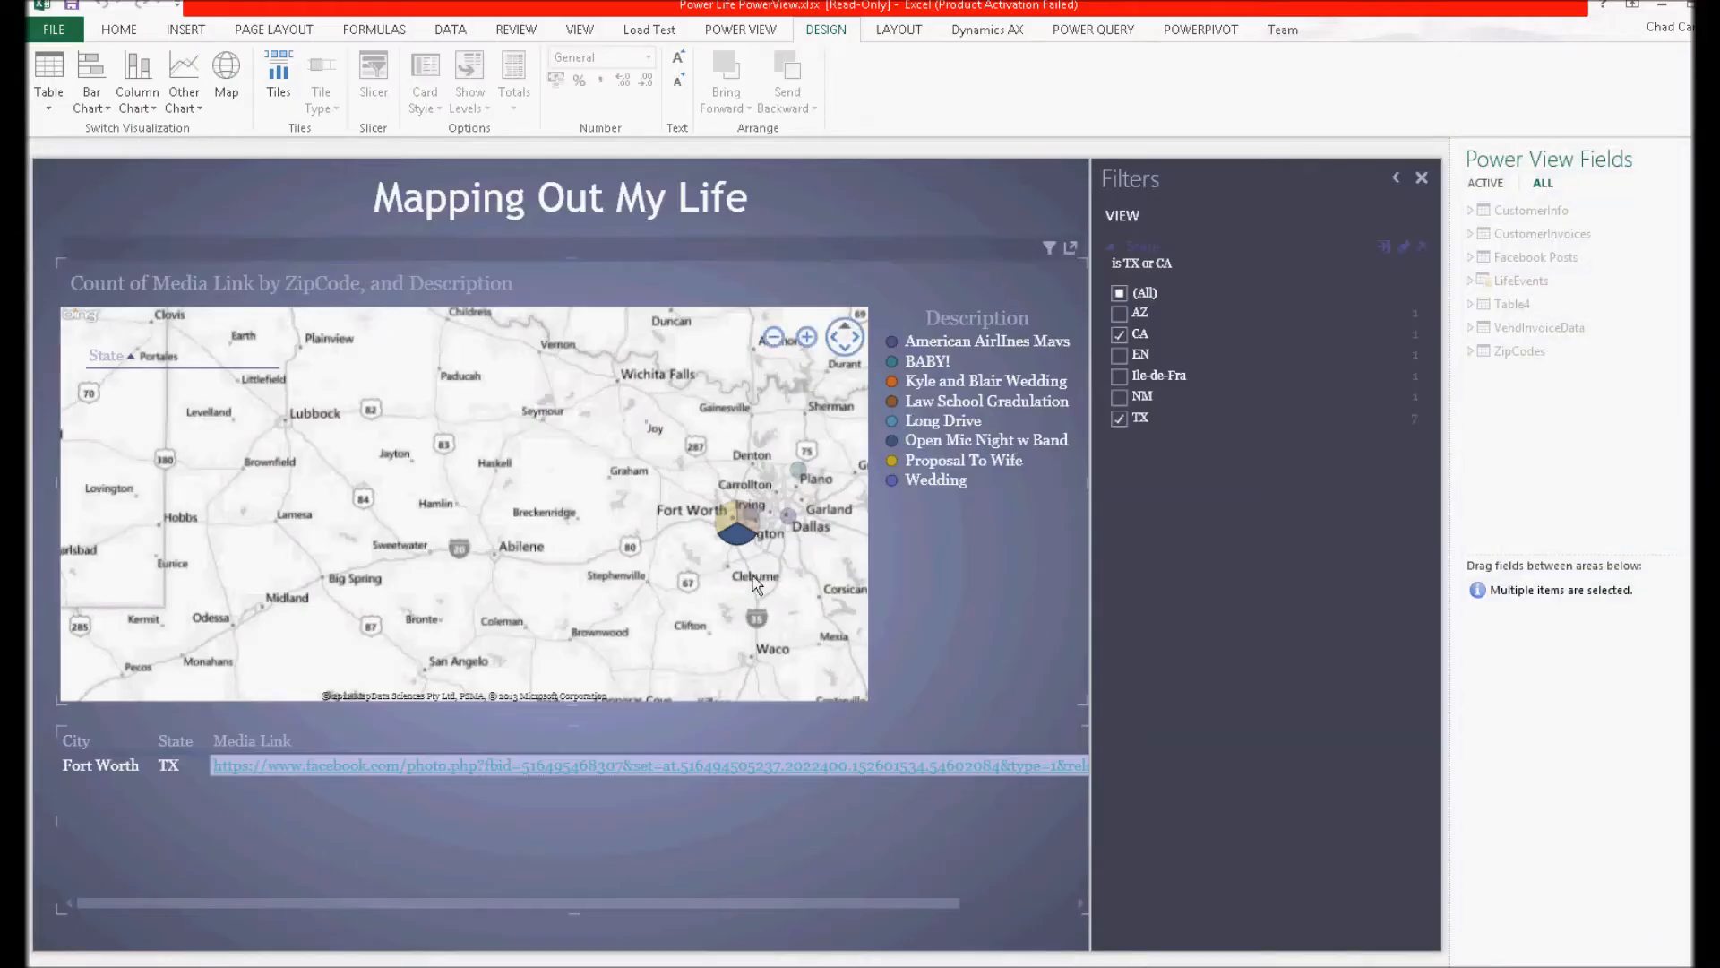
# Step: Clear the State filter, isolate the Long Drive point in California, and view its media link before returning to the report
pyautogui.click(1120, 293)
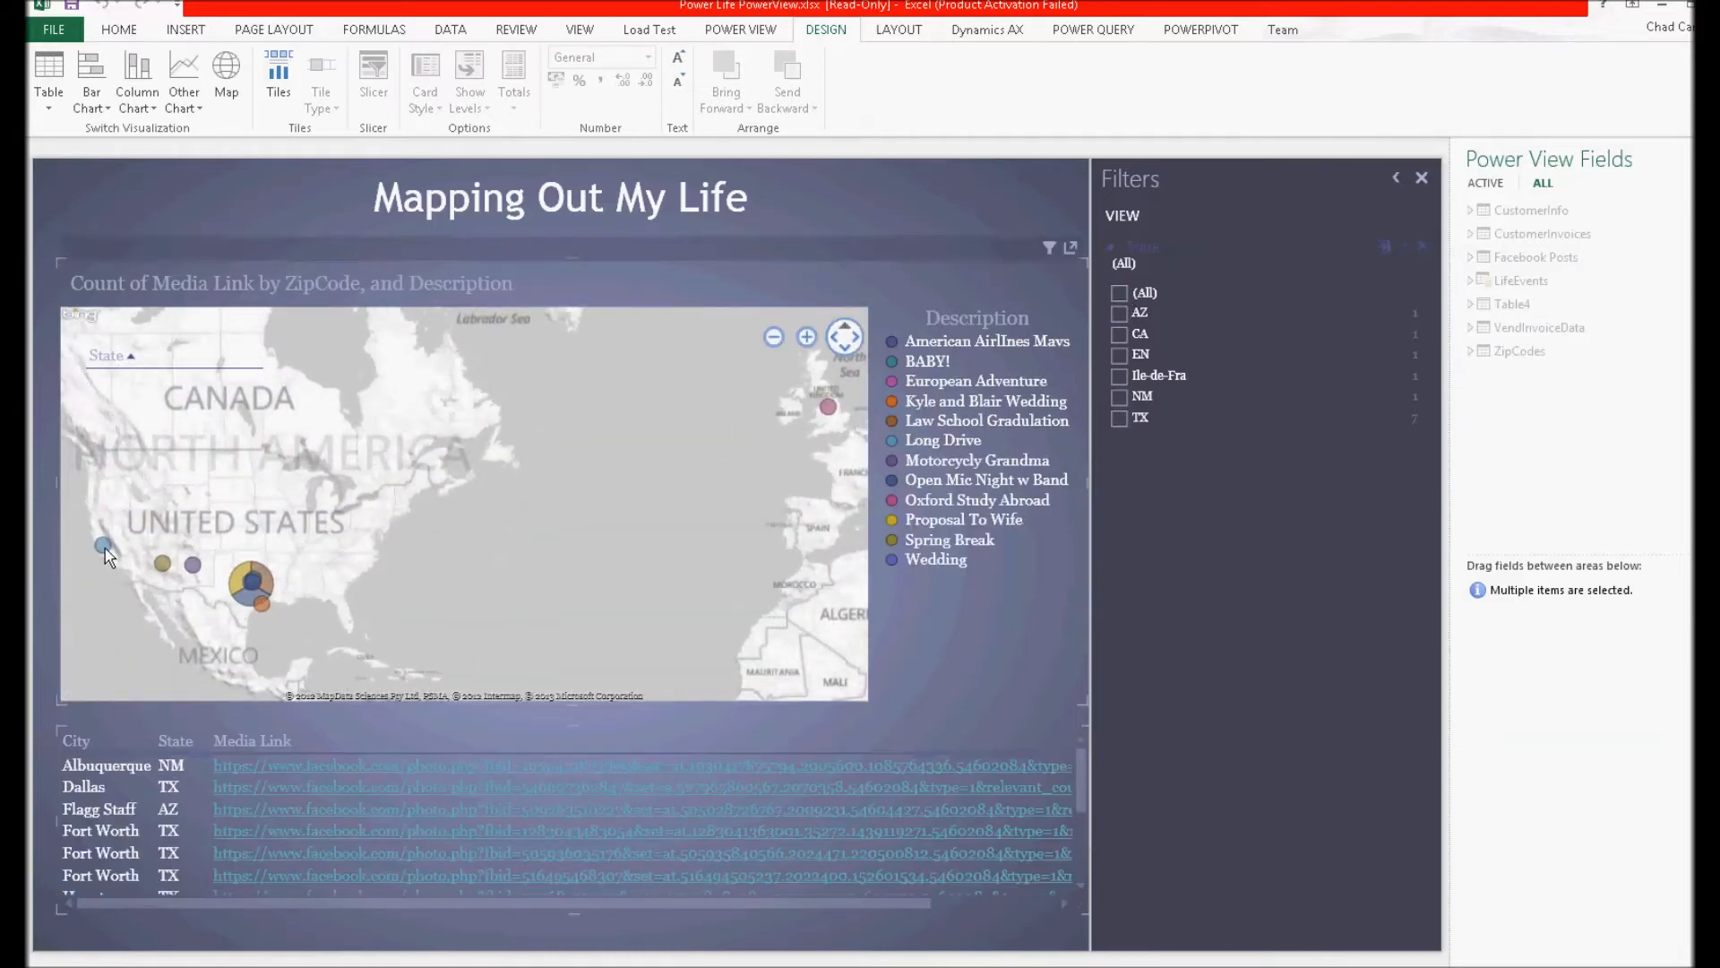
pyautogui.click(103, 546)
pyautogui.moveTo(104, 547)
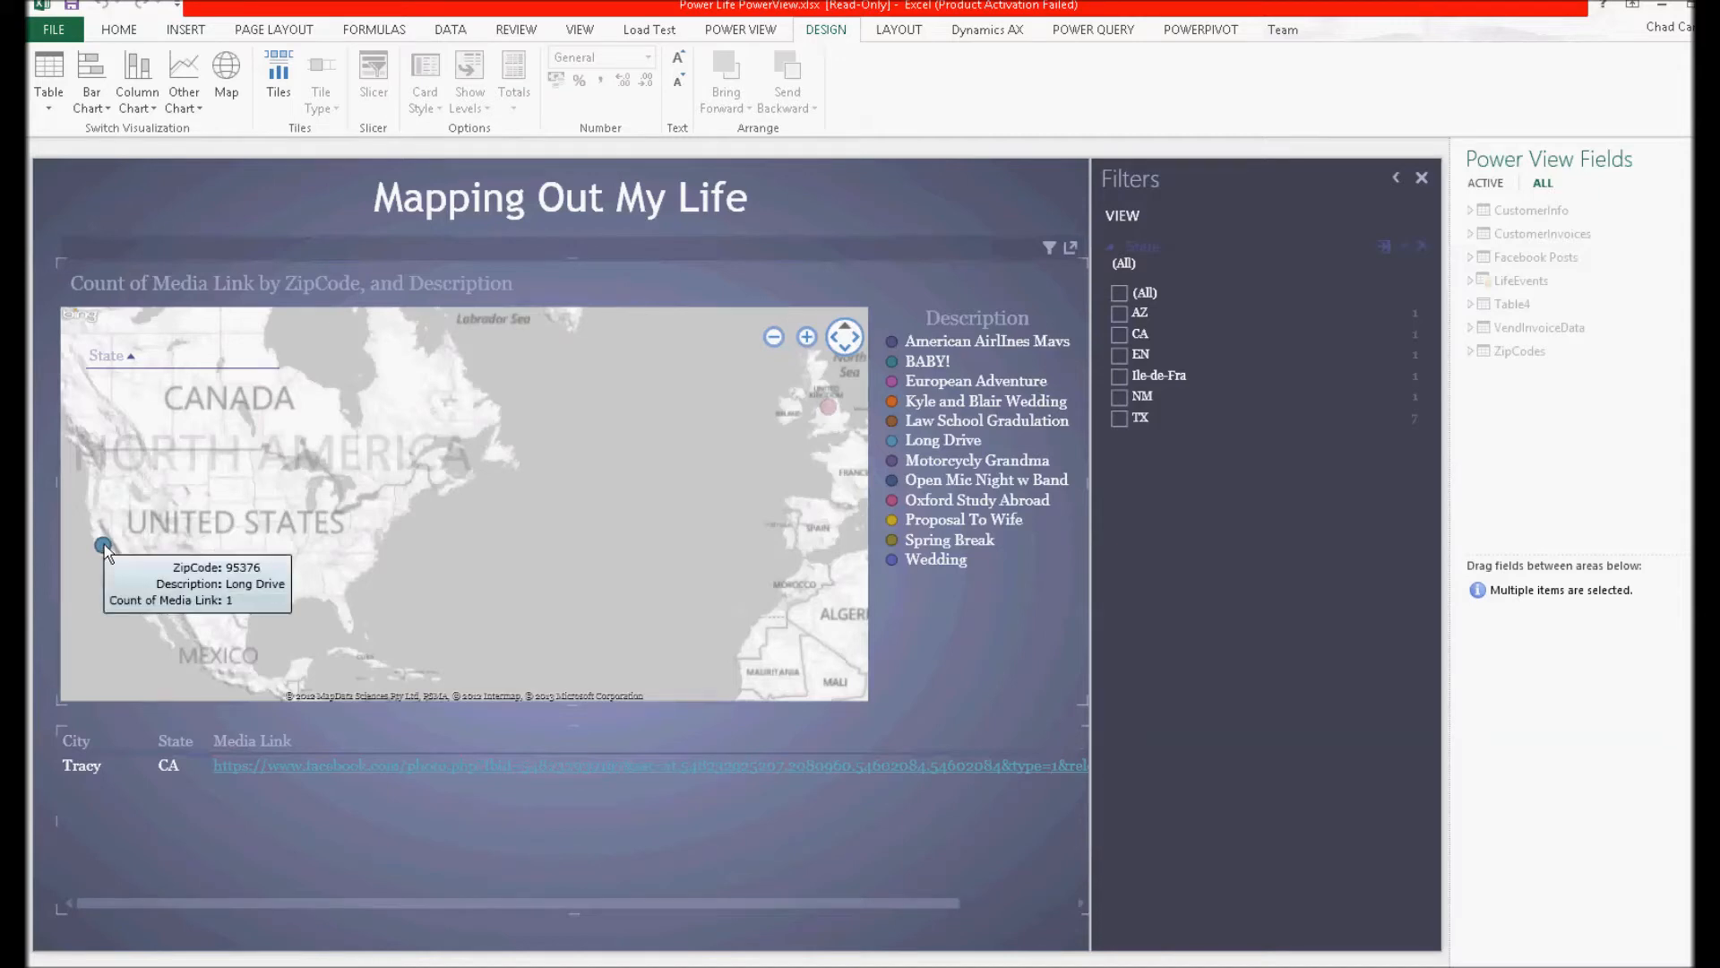
pyautogui.click(554, 764)
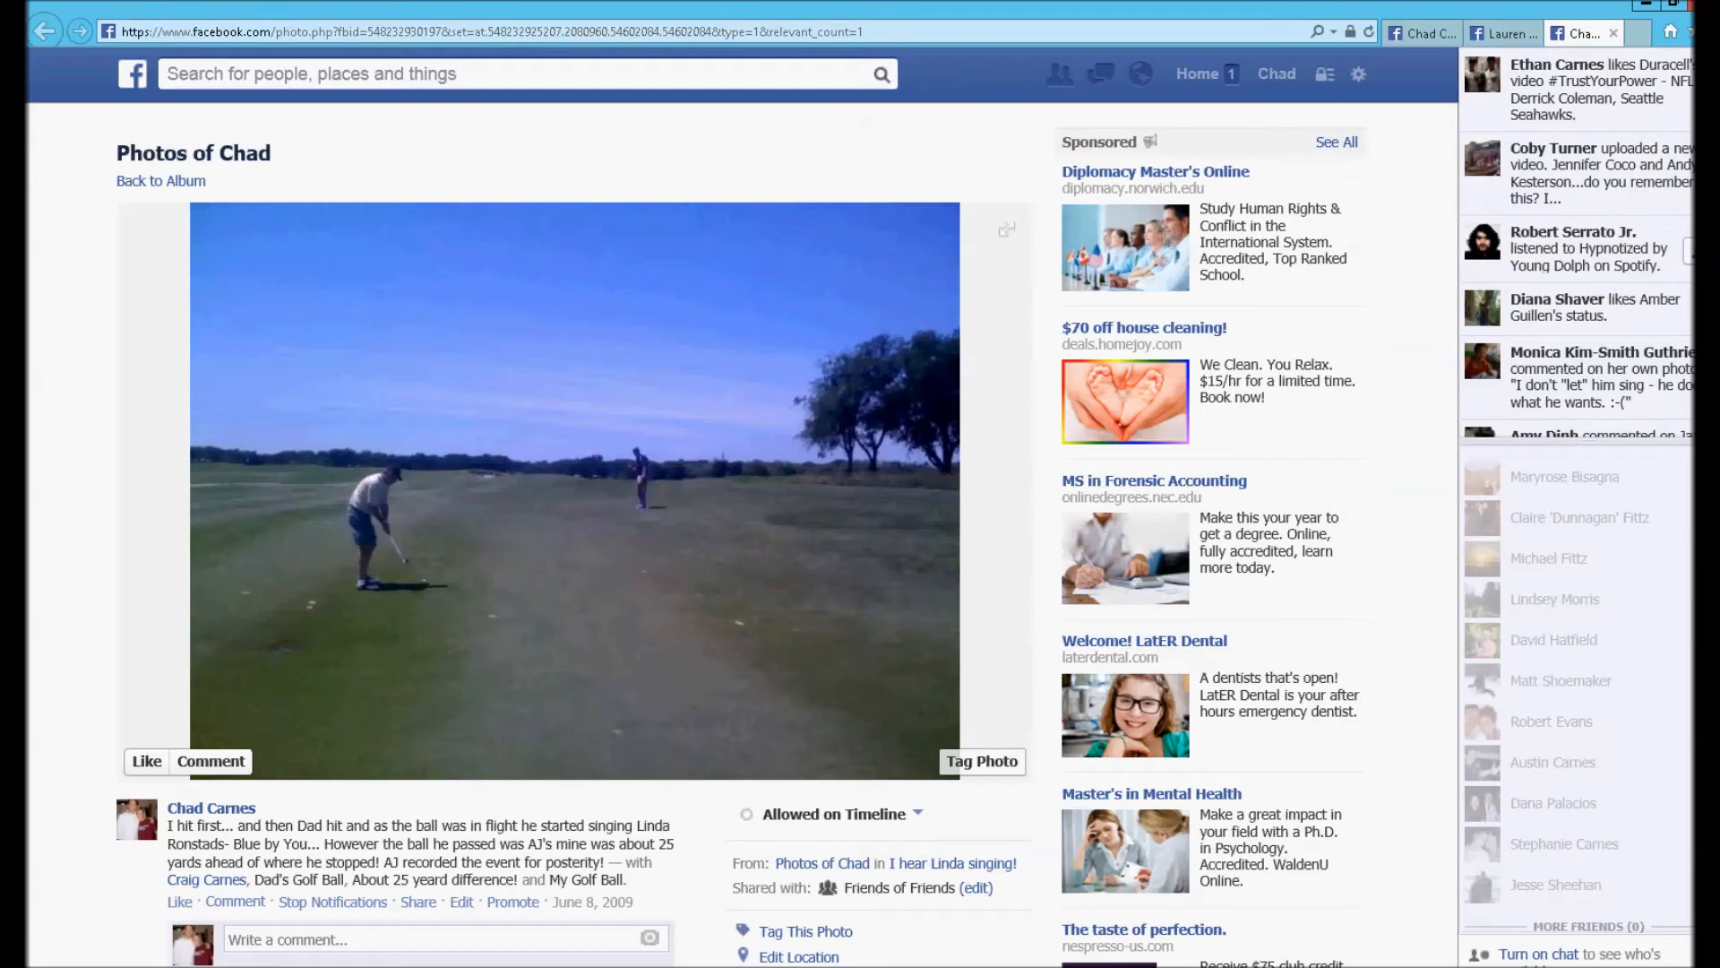
pyautogui.click(1651, 7)
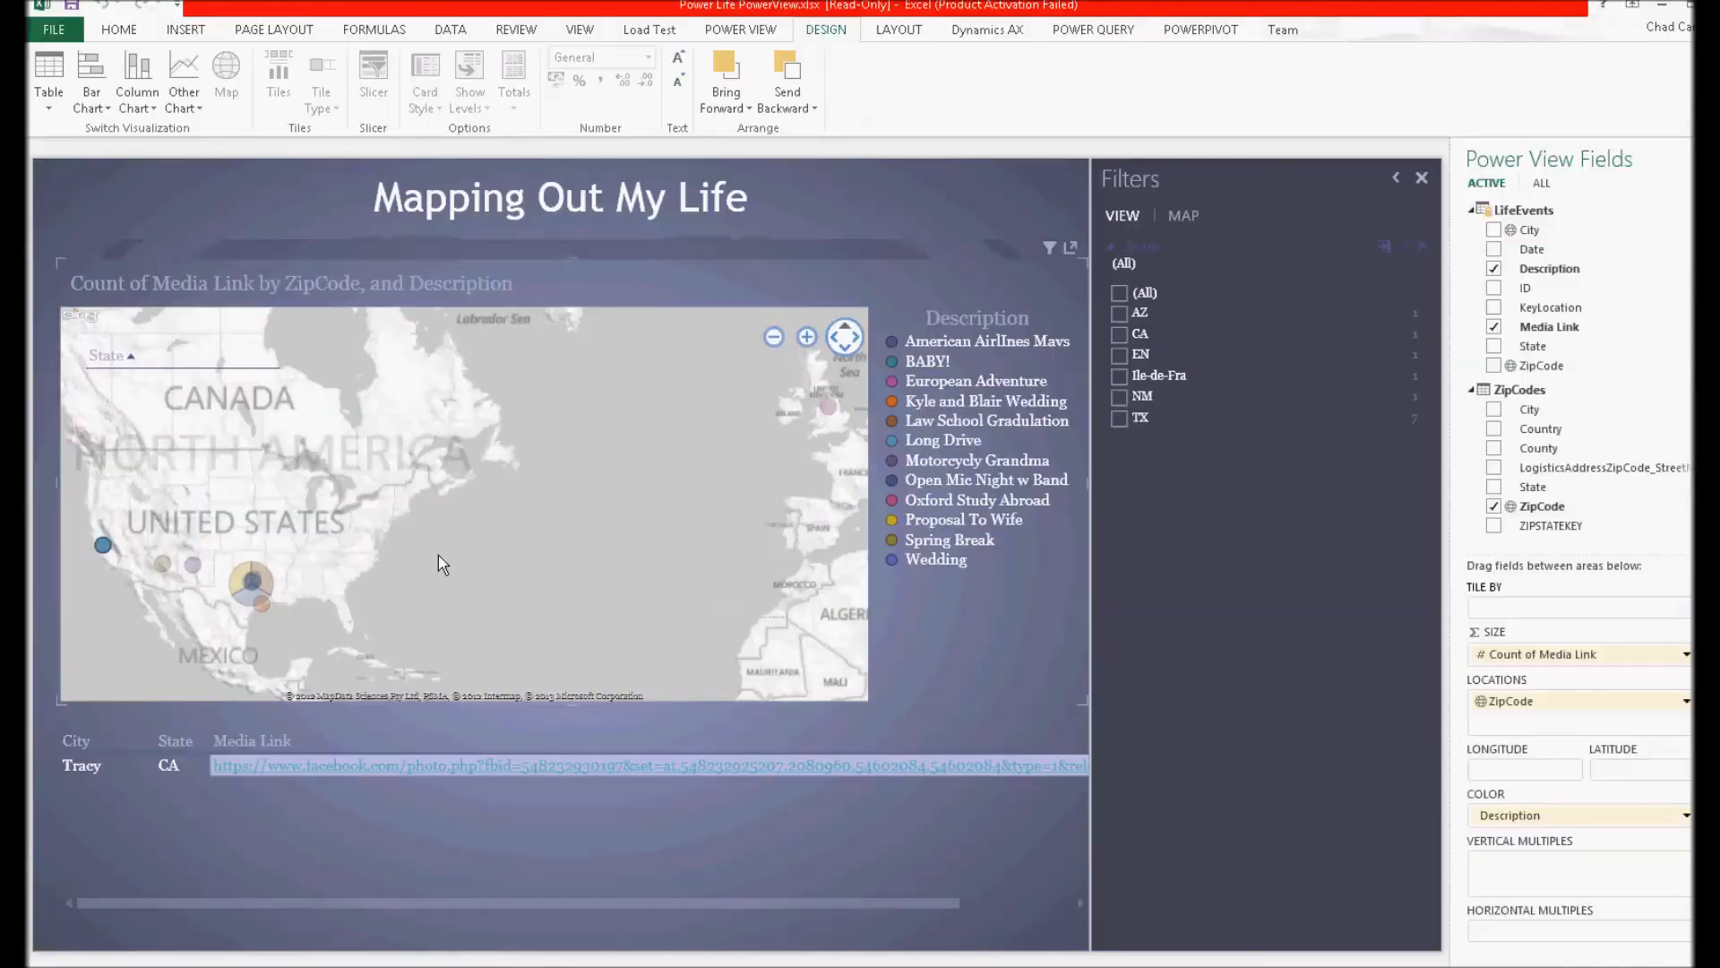
# Step: Isolate the Oxford Study Abroad point in England, view its media link, and return to the report
pyautogui.moveTo(833, 409)
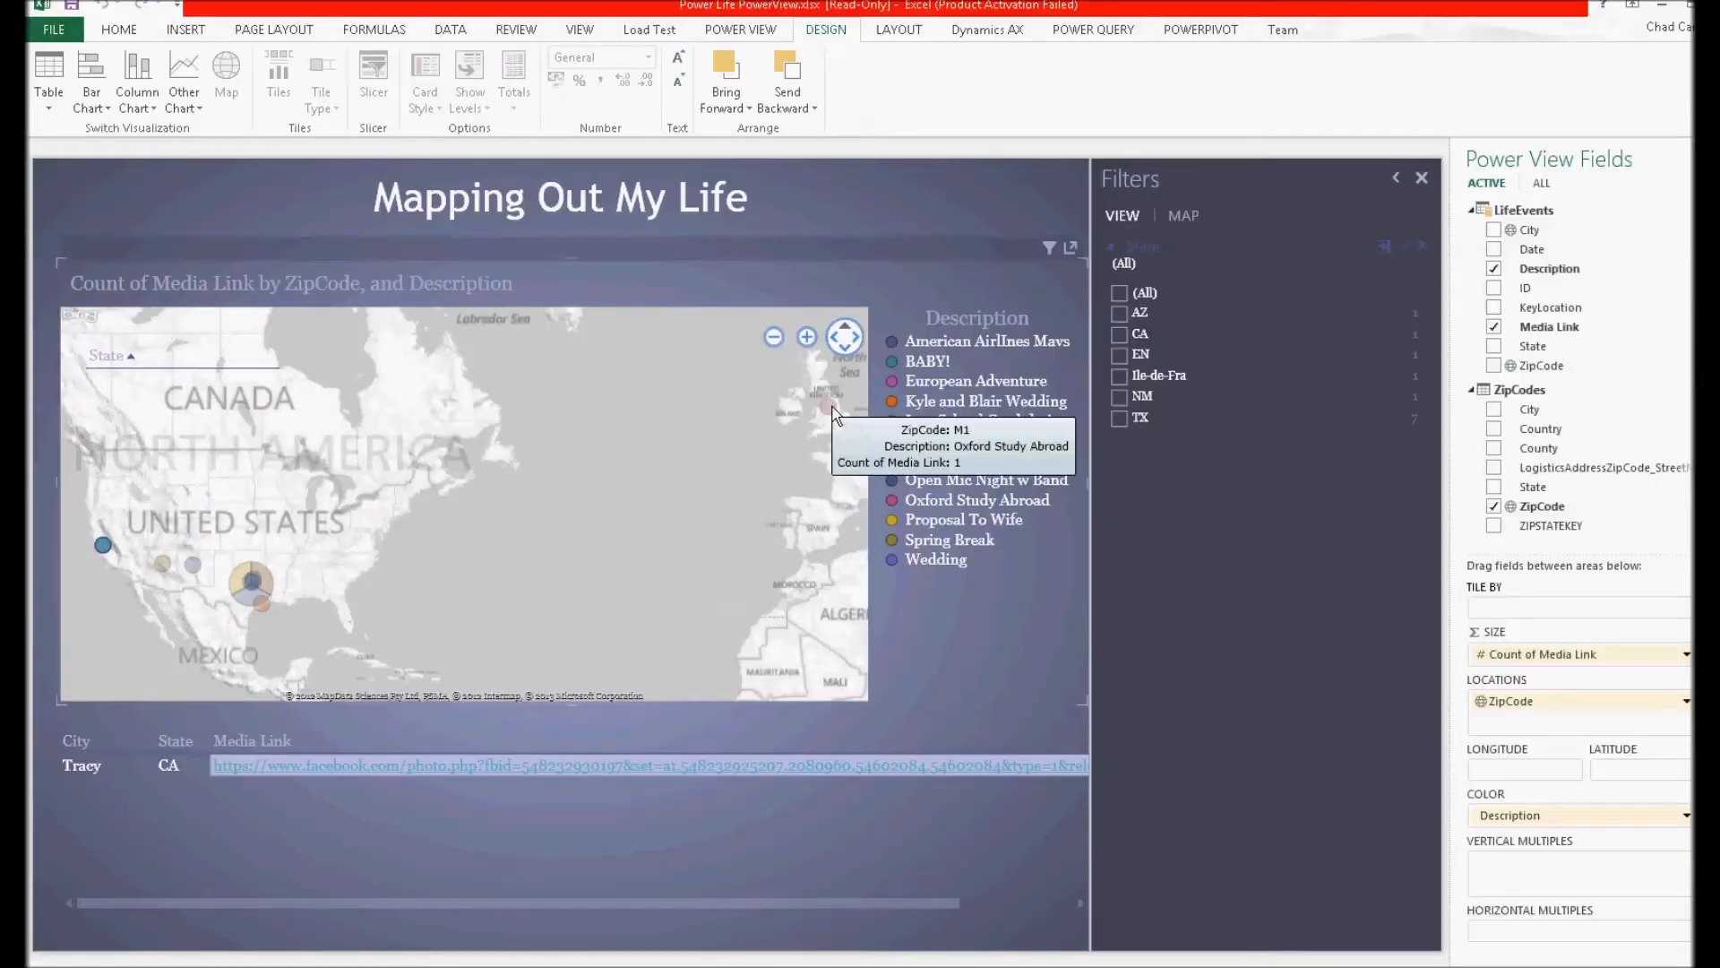
pyautogui.click(831, 409)
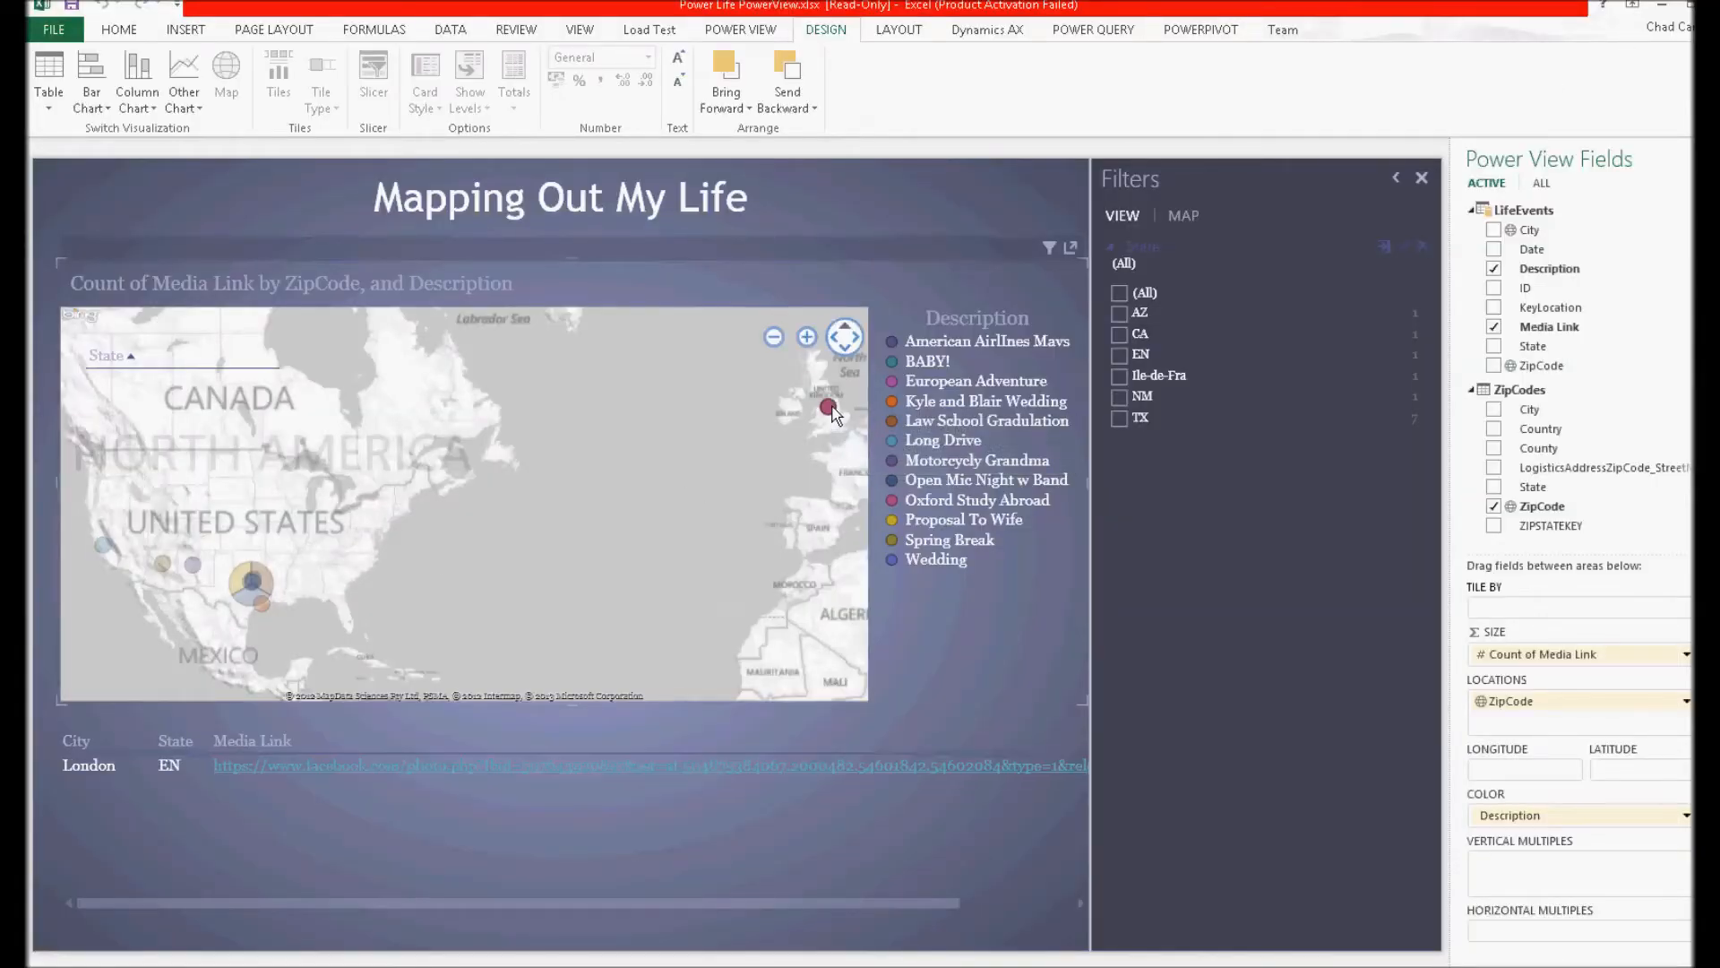
pyautogui.keyDown('ctrl'); pyautogui.click(433, 766); pyautogui.keyUp('ctrl')
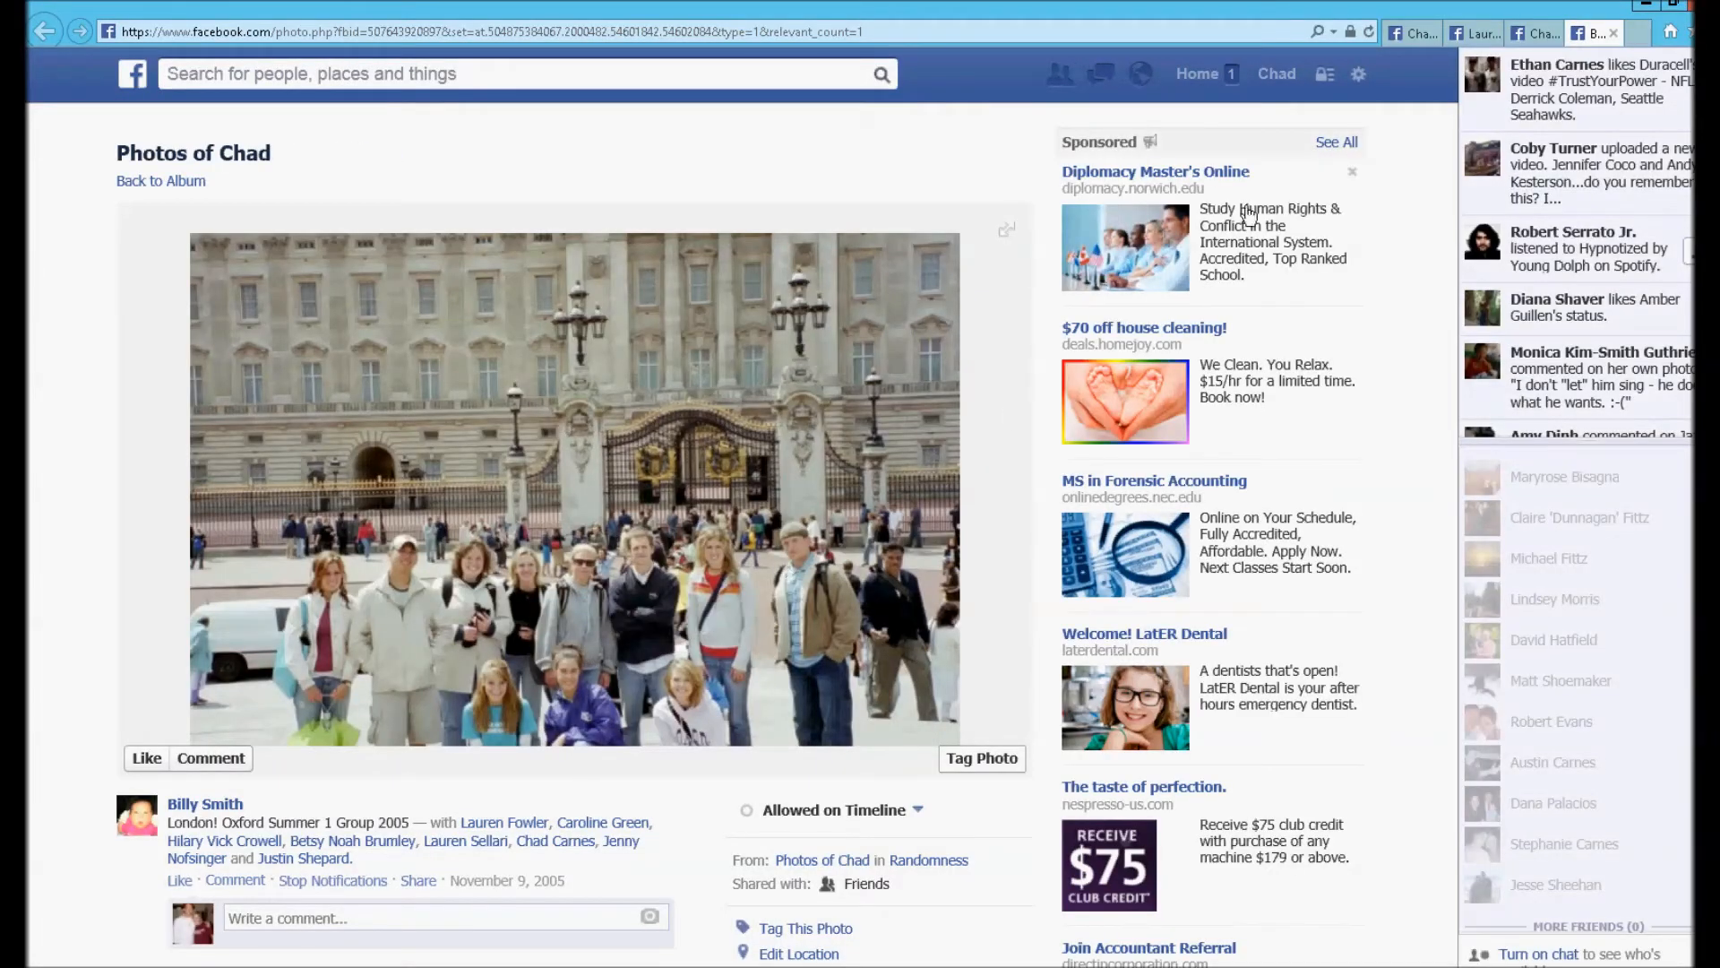
pyautogui.click(1640, 7)
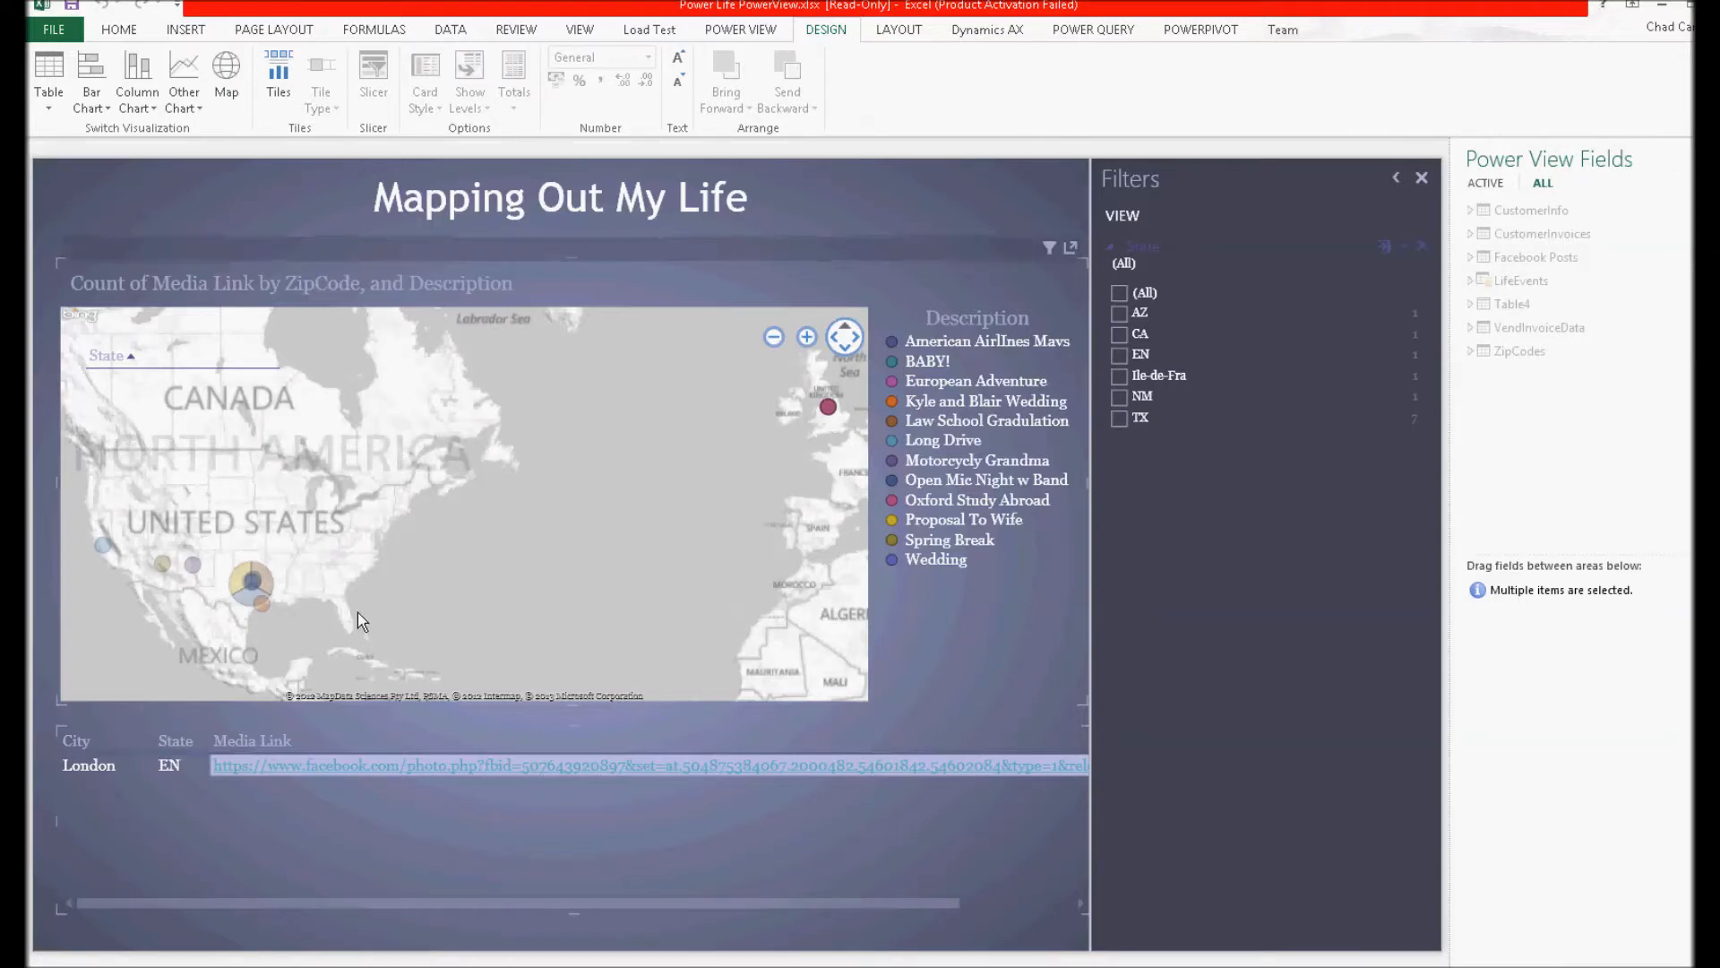
# Step: Highlight European Adventure, follow its blog link to the Power Pivot Shuffle article, look through it, and return to the report
pyautogui.moveTo(195, 570)
pyautogui.click(958, 385)
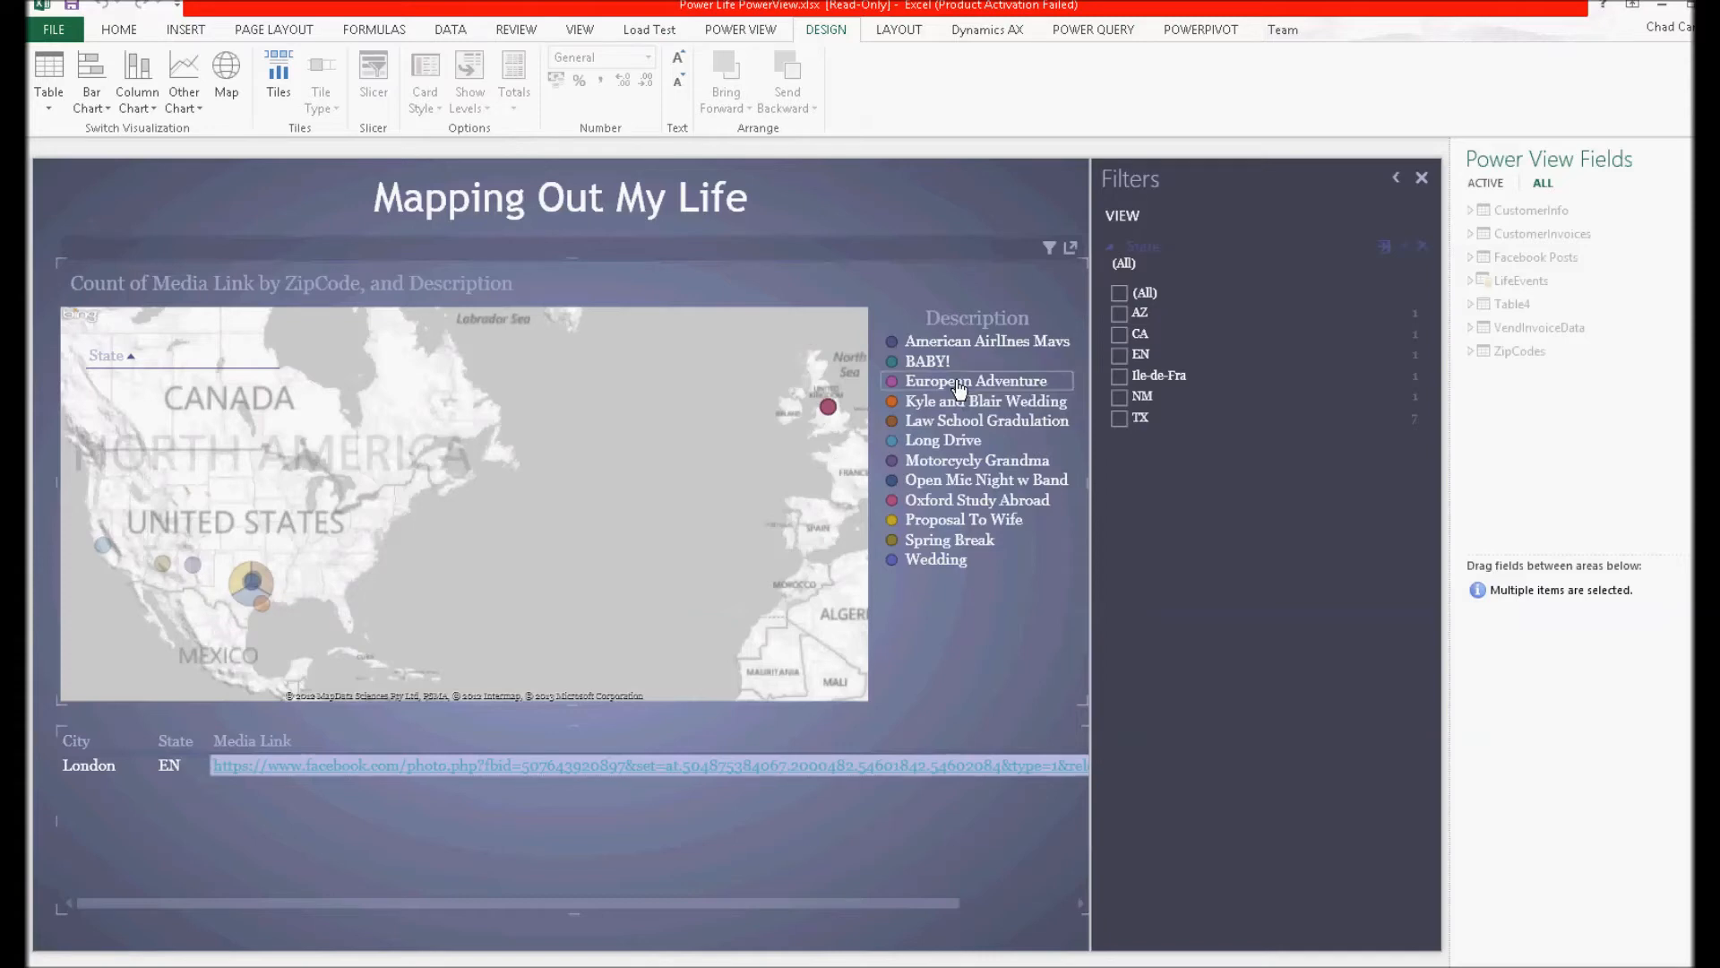
pyautogui.click(380, 767)
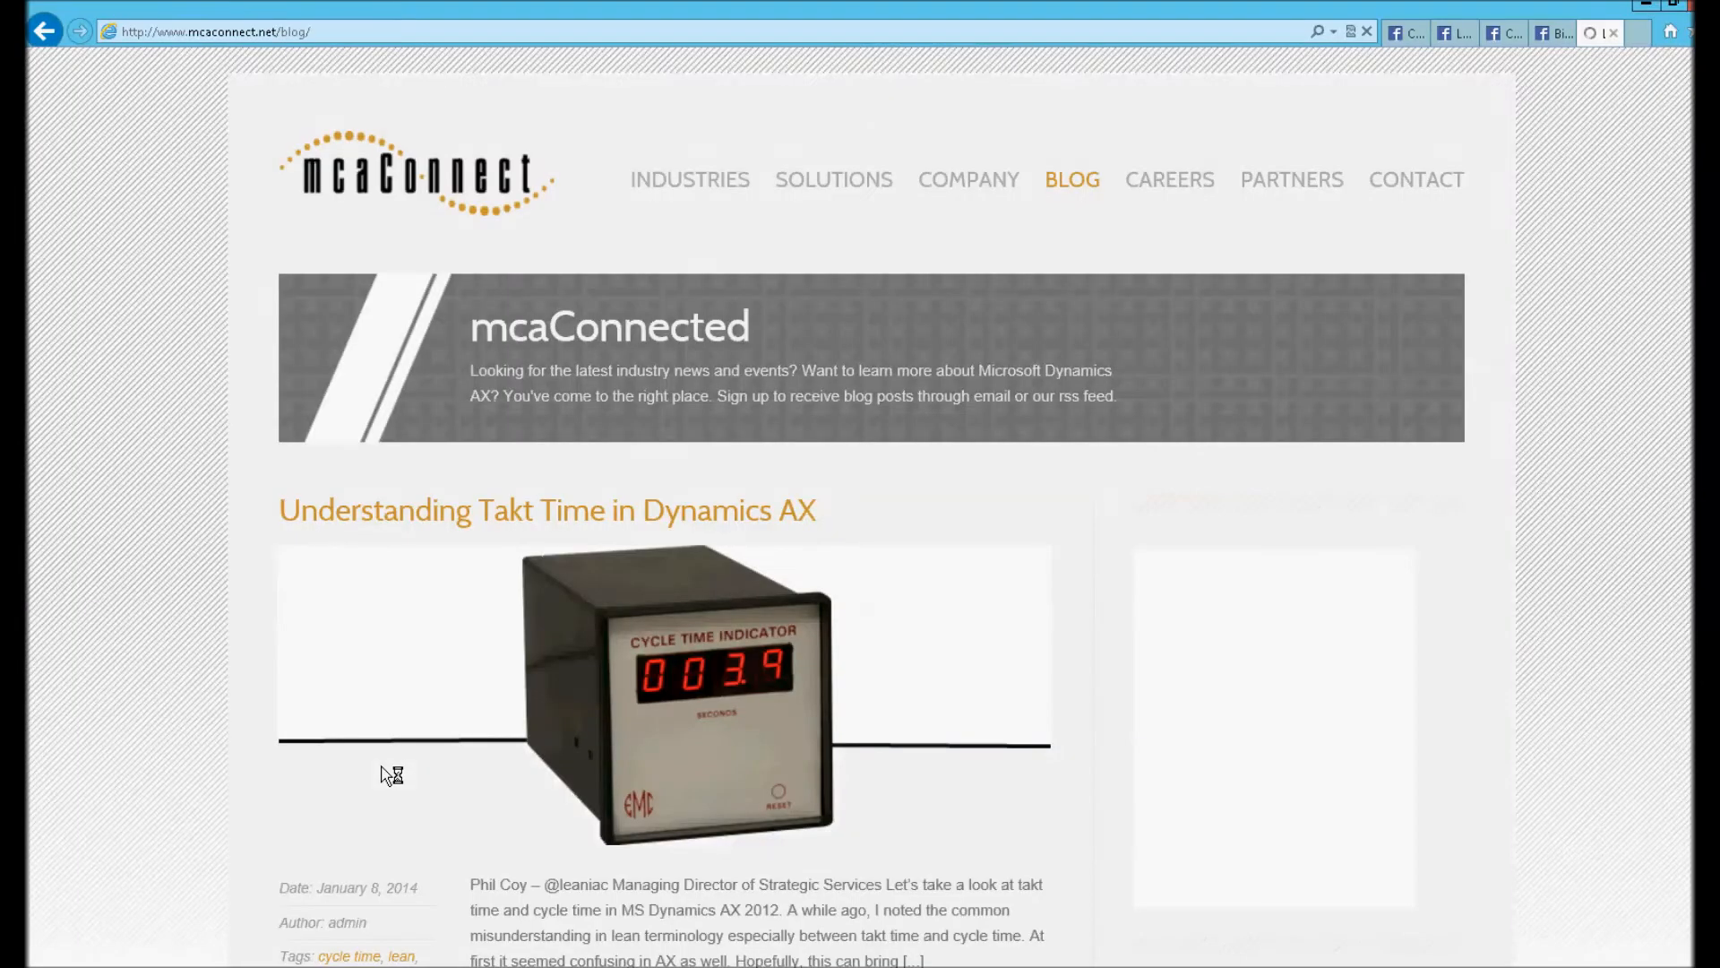
pyautogui.scroll(-8, 823, 326)
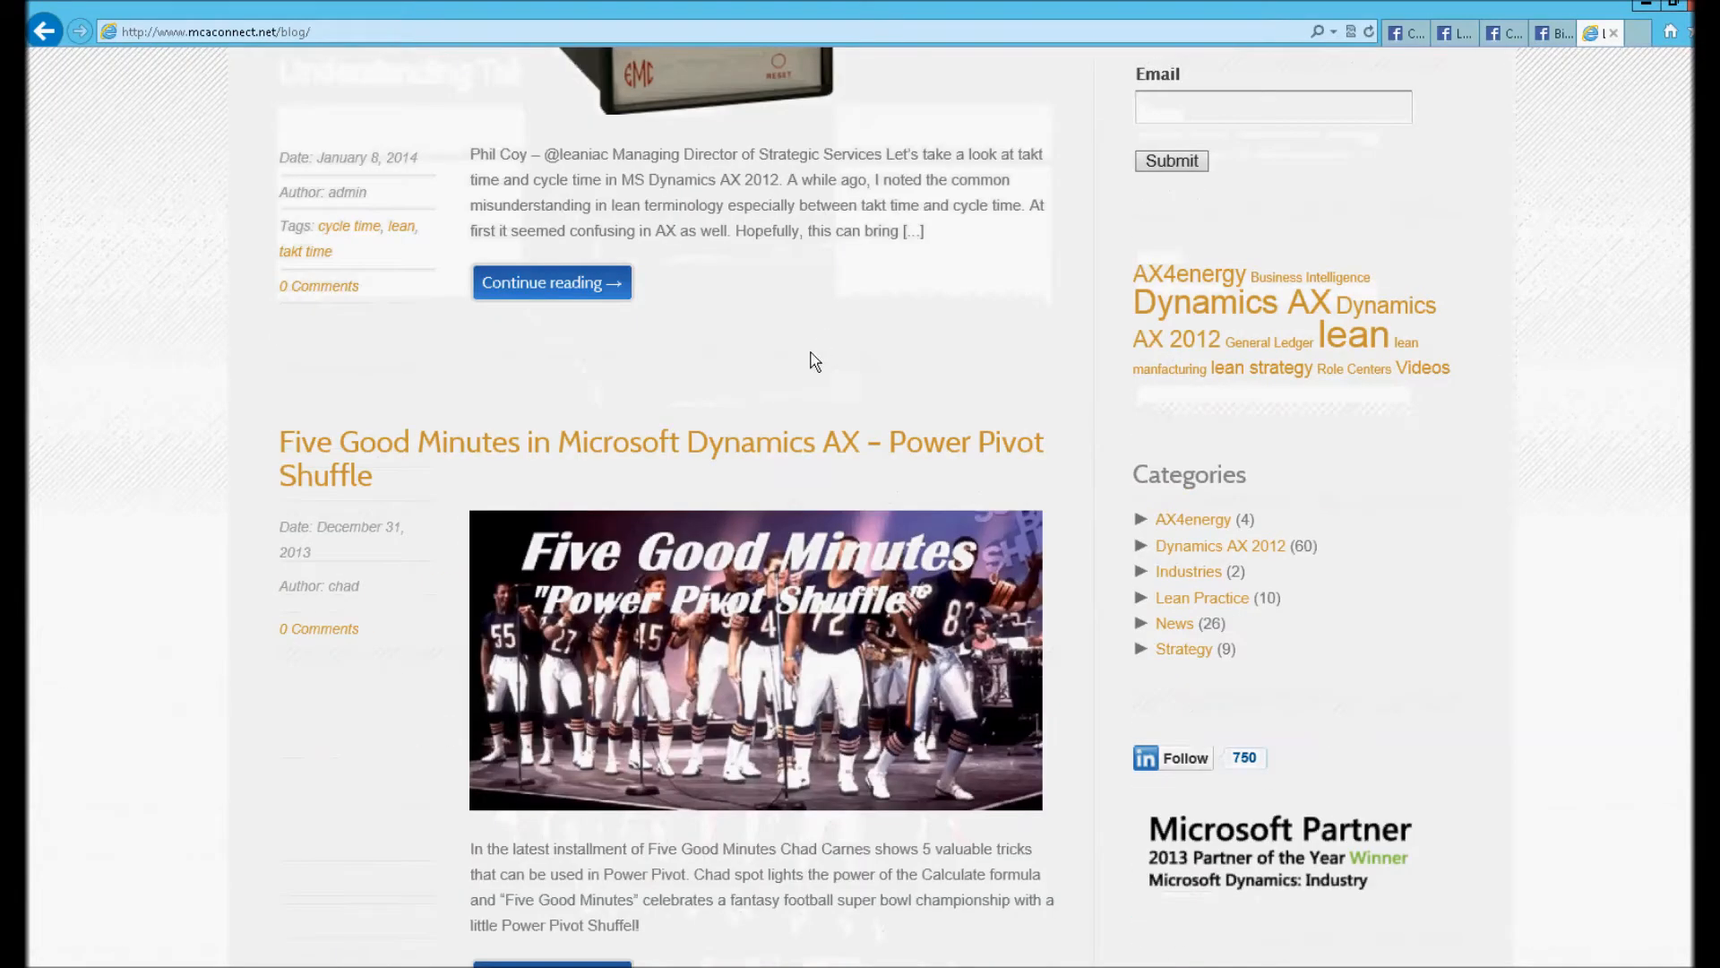
pyautogui.scroll(-2, 729, 452)
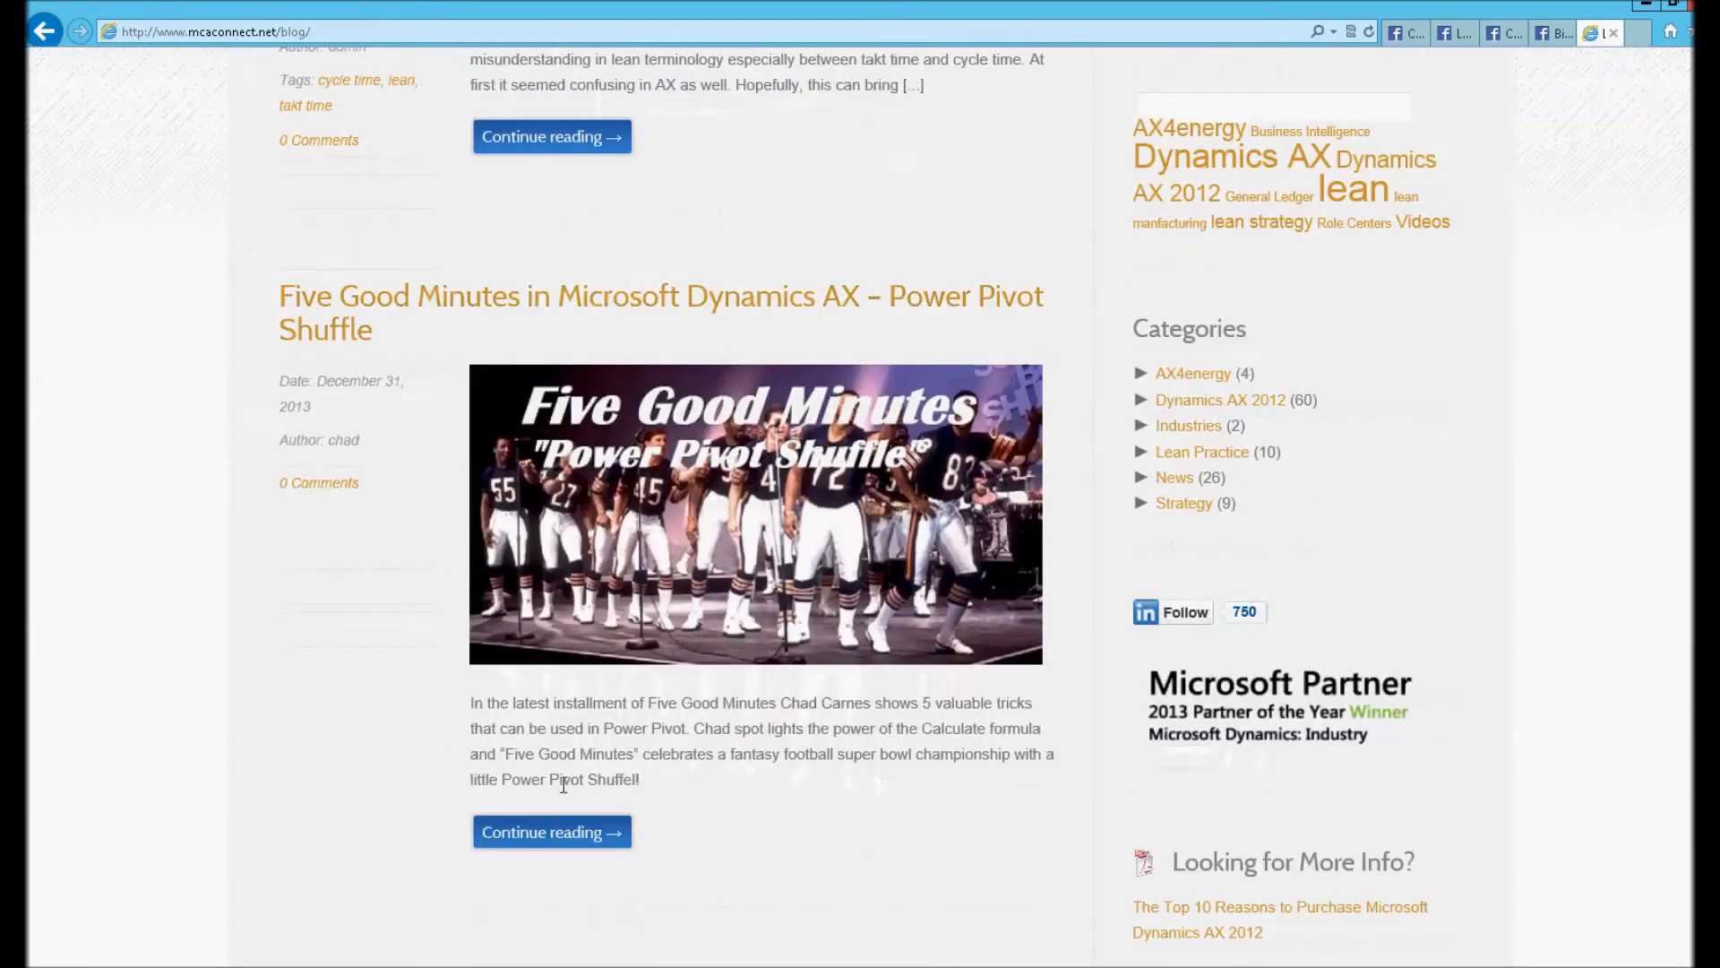
pyautogui.click(538, 845)
pyautogui.scroll(-5, 761, 614)
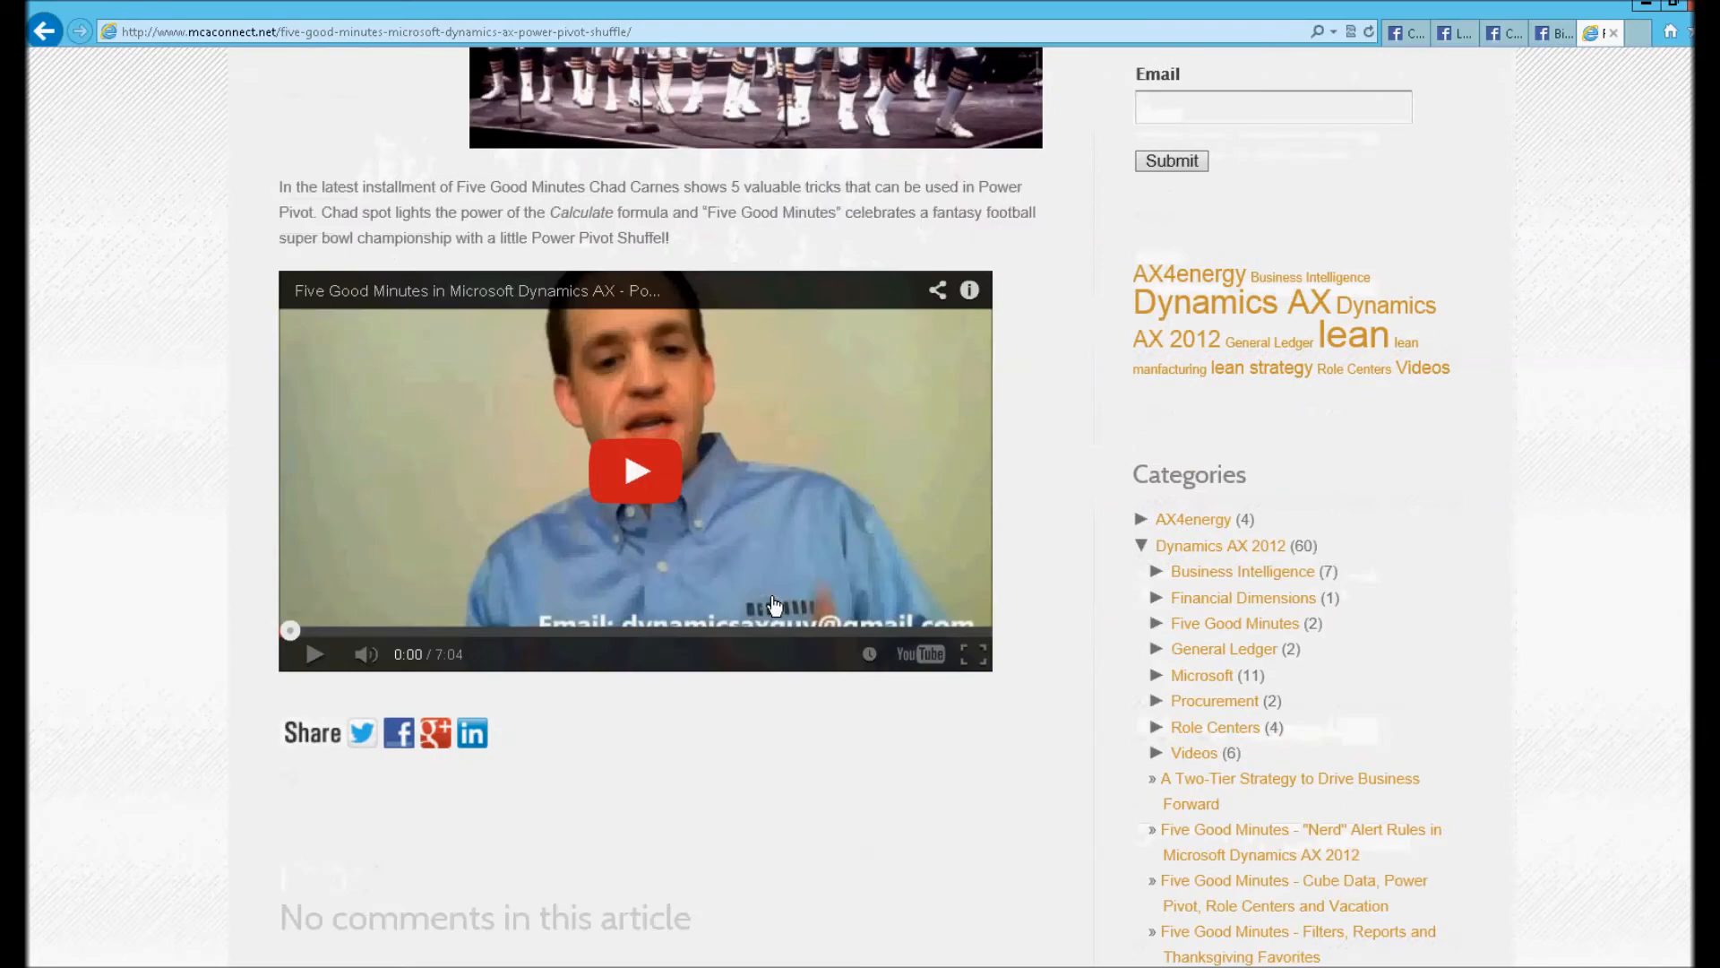
pyautogui.scroll(3, 772, 599)
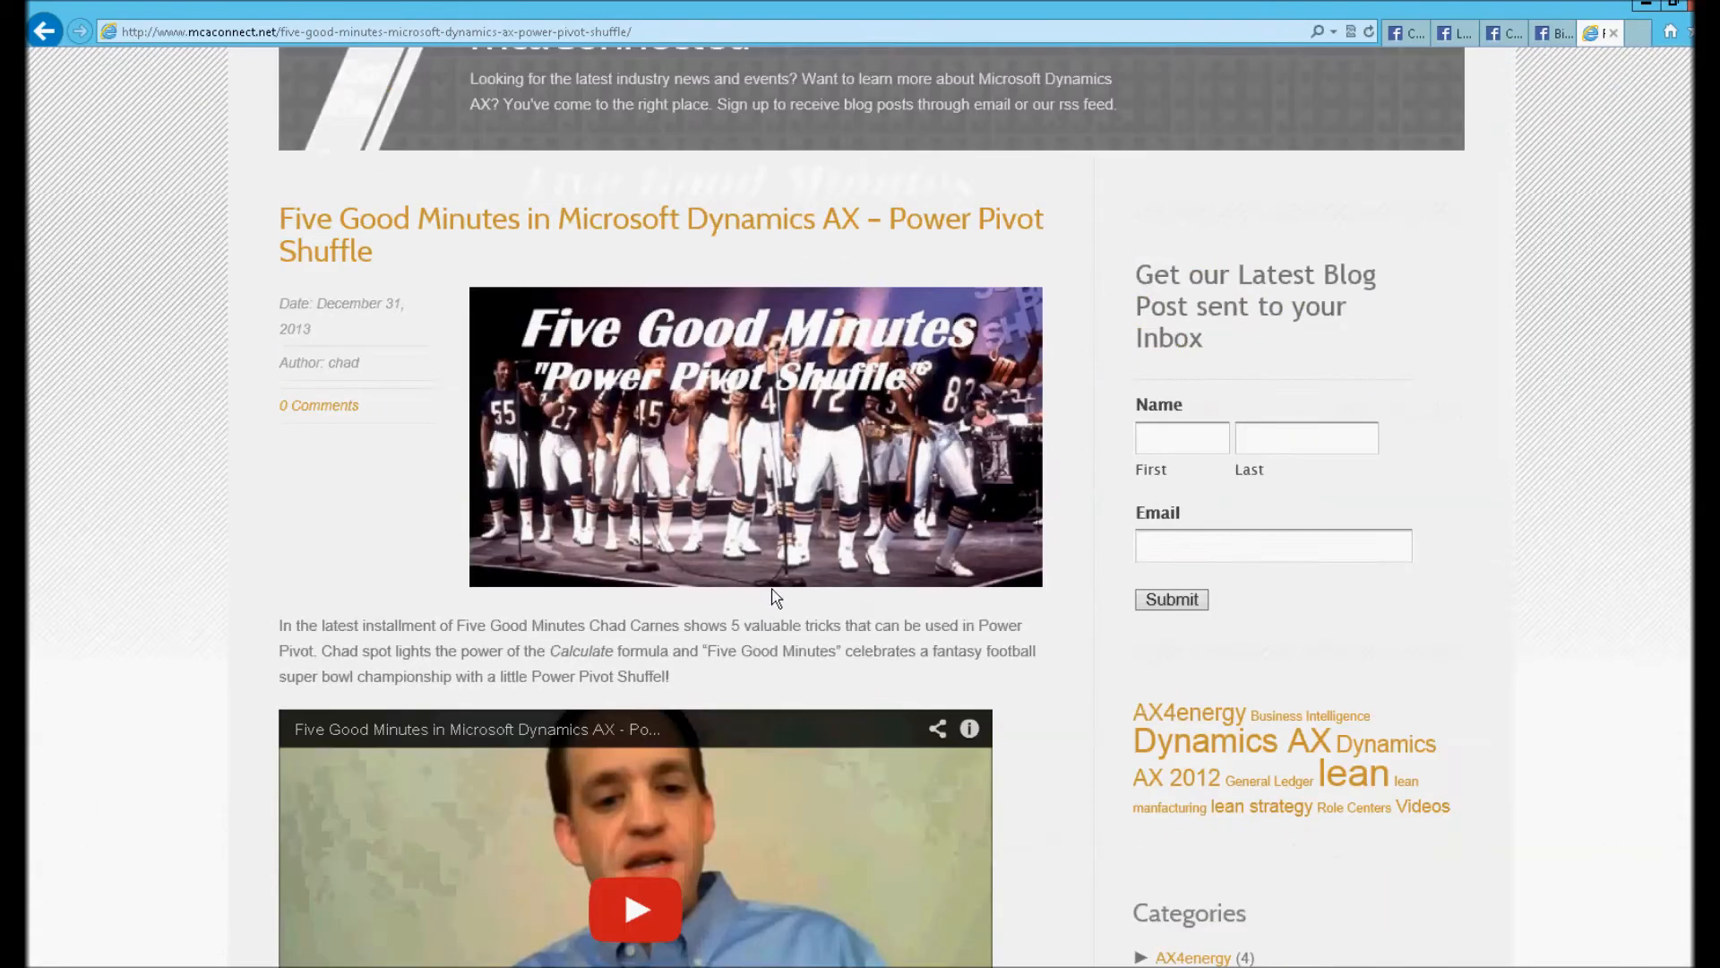
pyautogui.click(1643, 6)
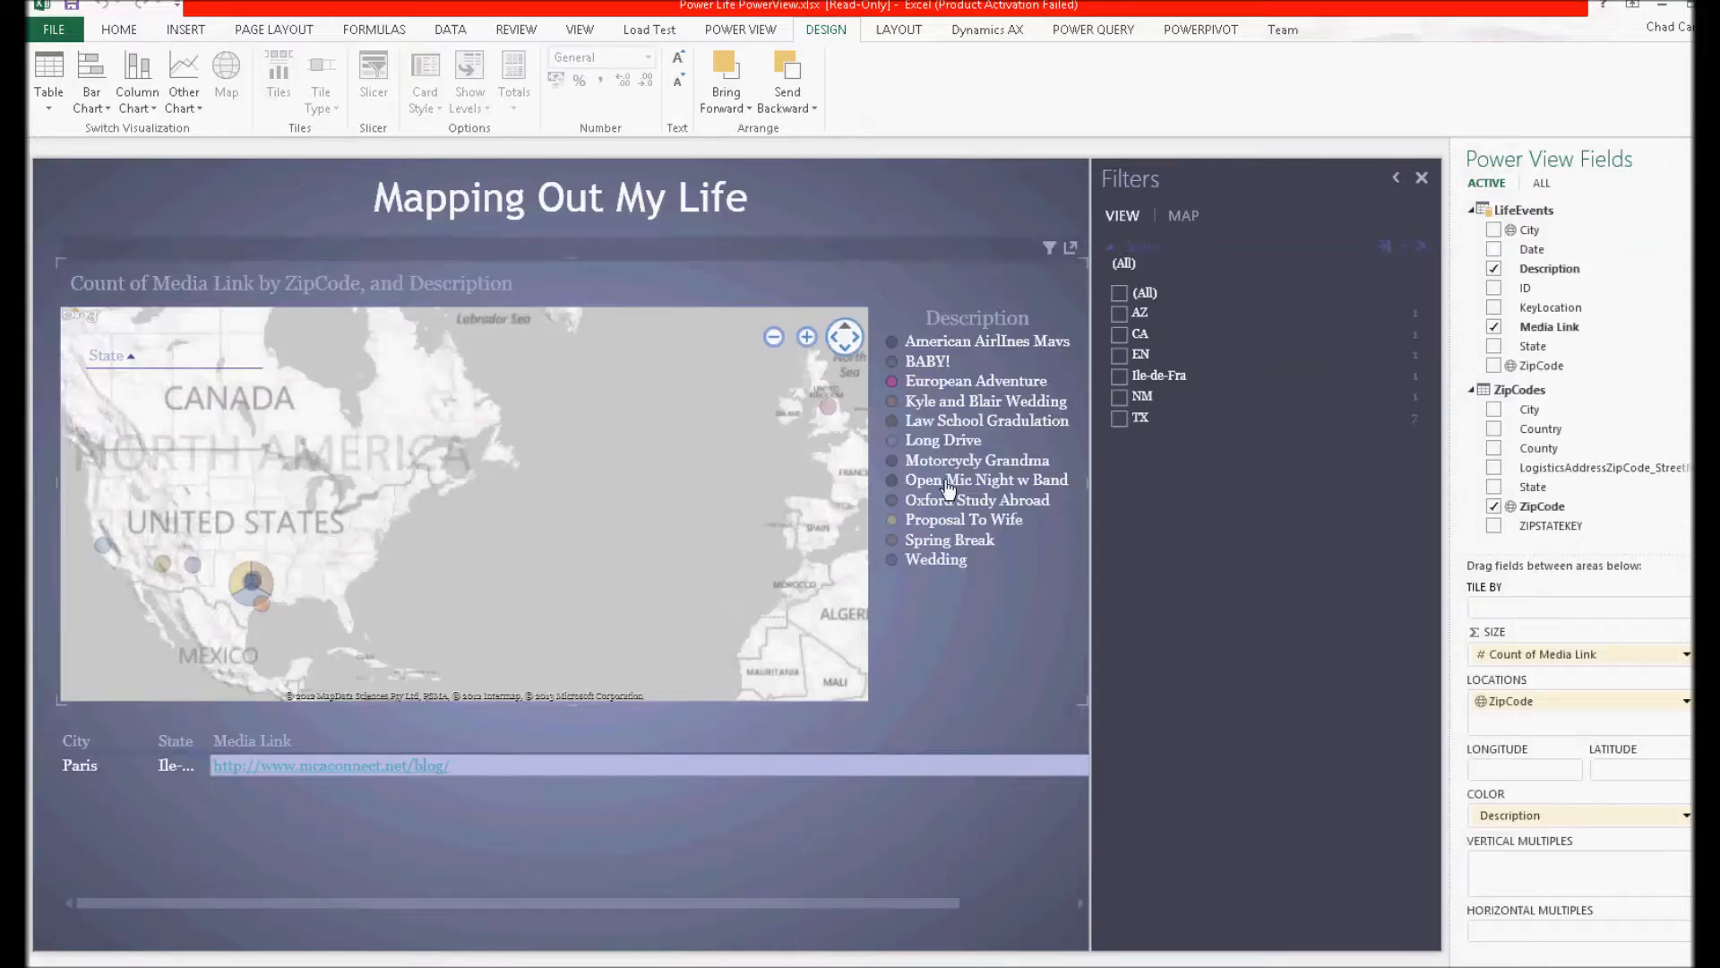
# Step: Highlight the BABY! event on the map, view its media link, and return to the report
pyautogui.click(936, 363)
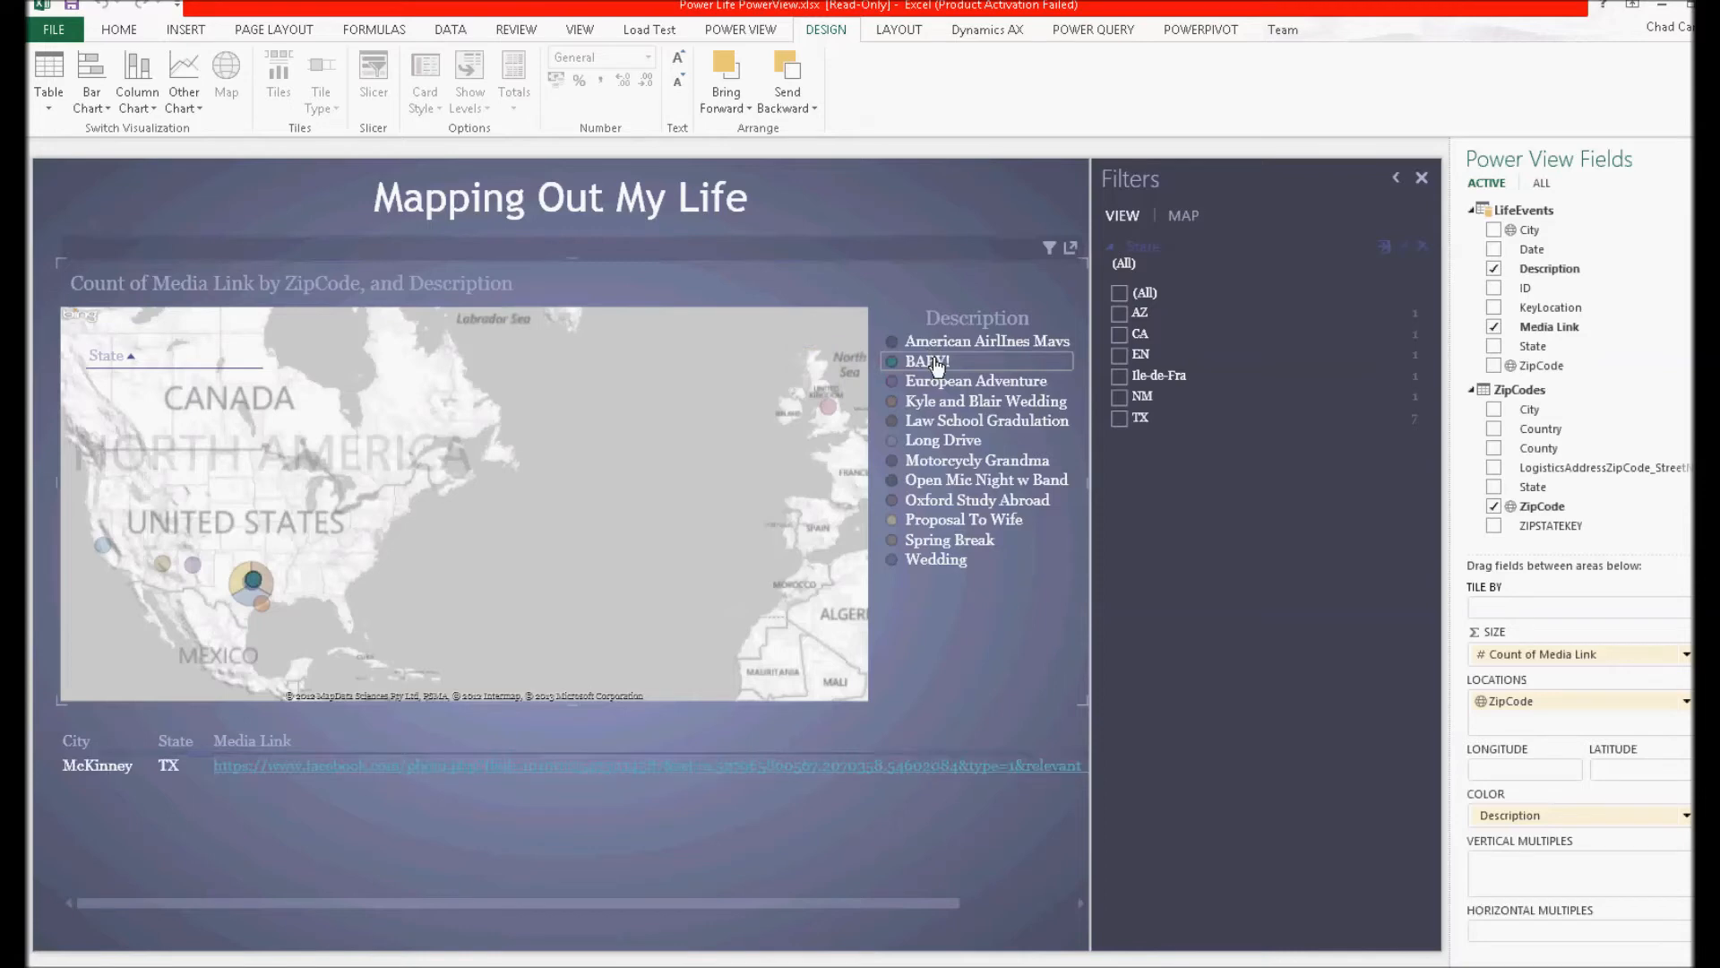
pyautogui.moveTo(260, 584)
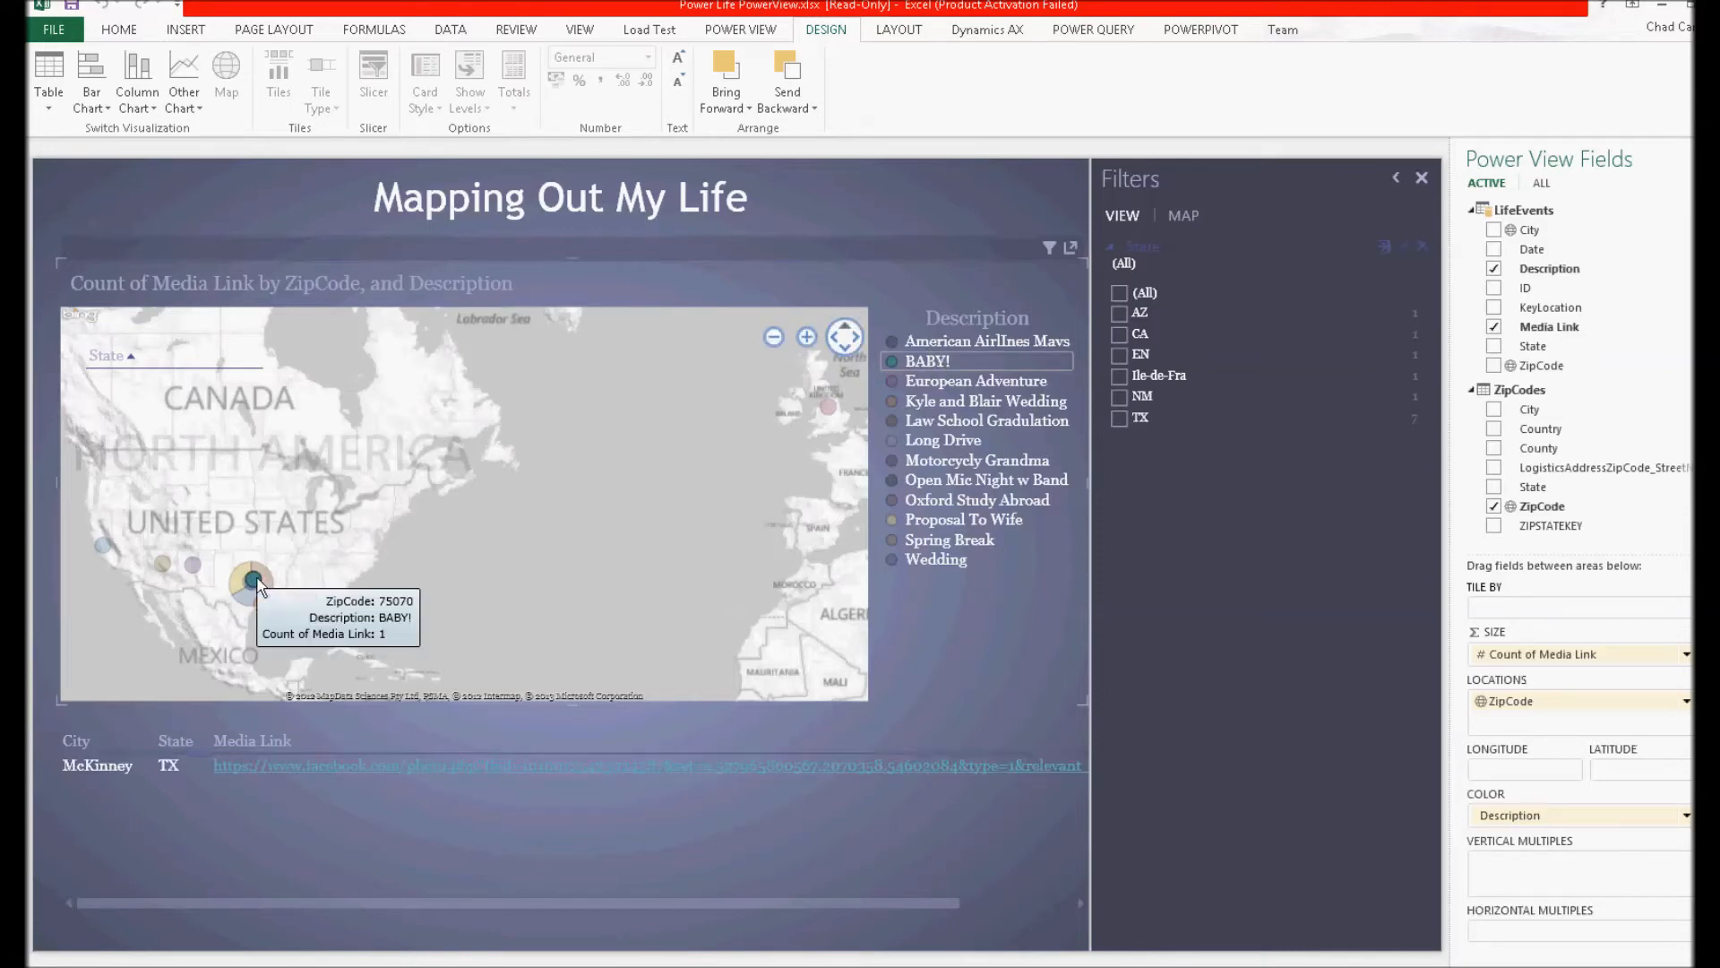
pyautogui.click(257, 580)
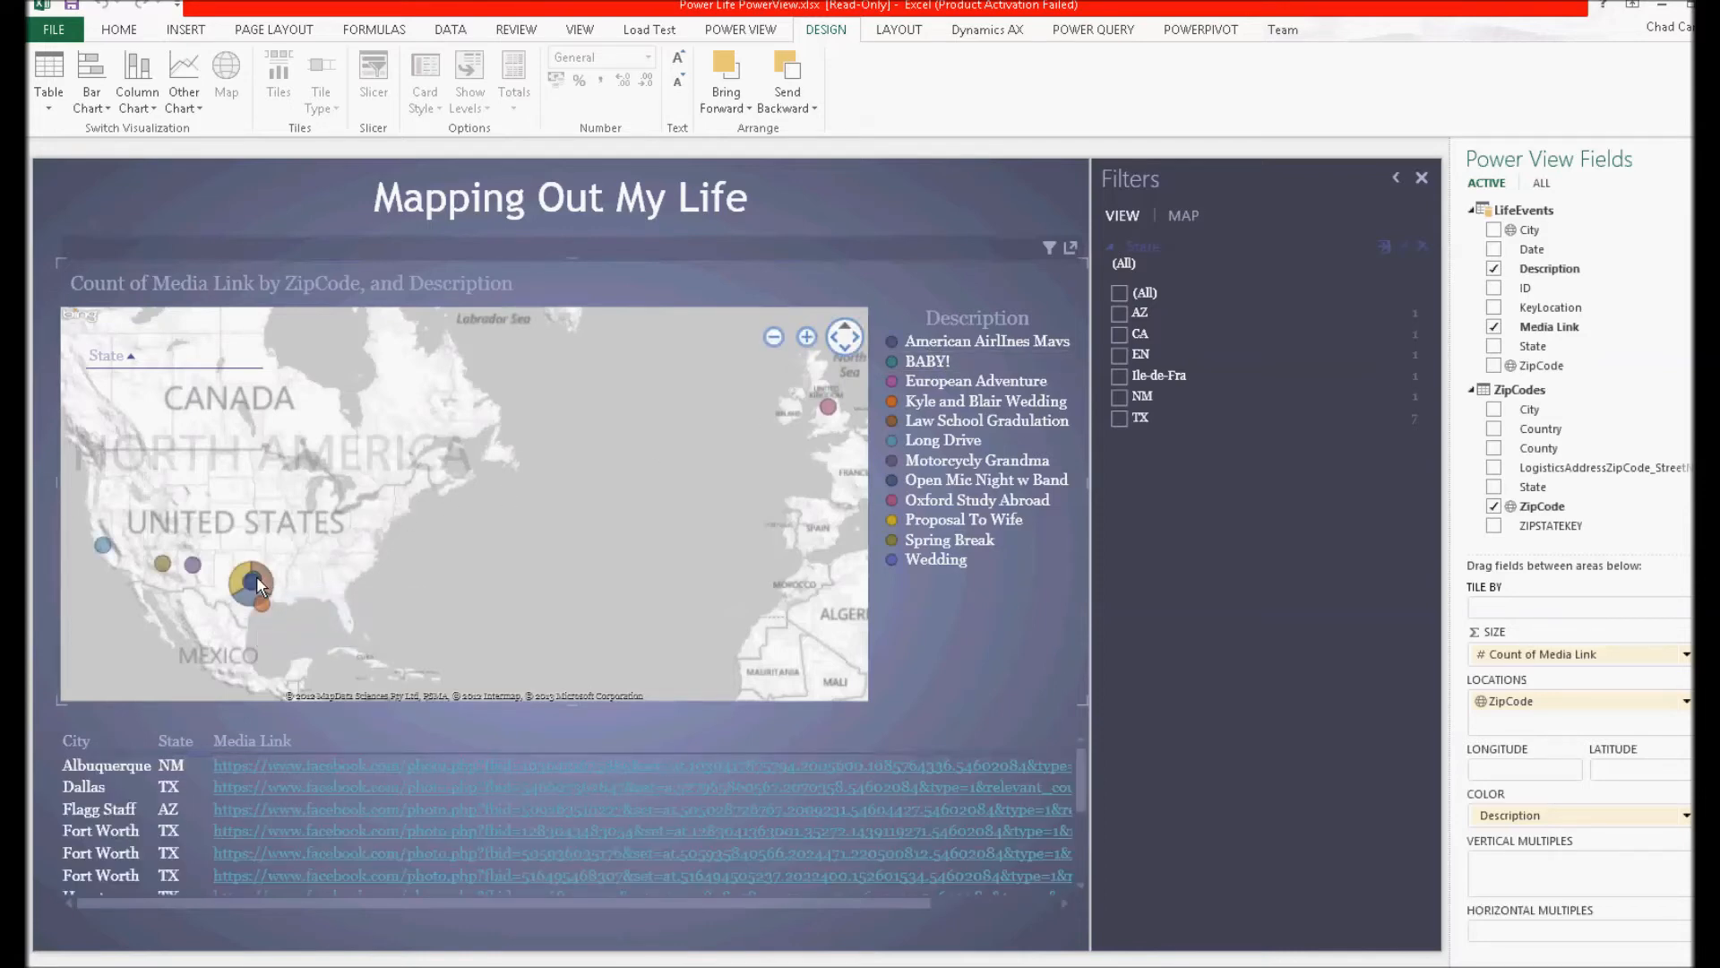
pyautogui.click(473, 767)
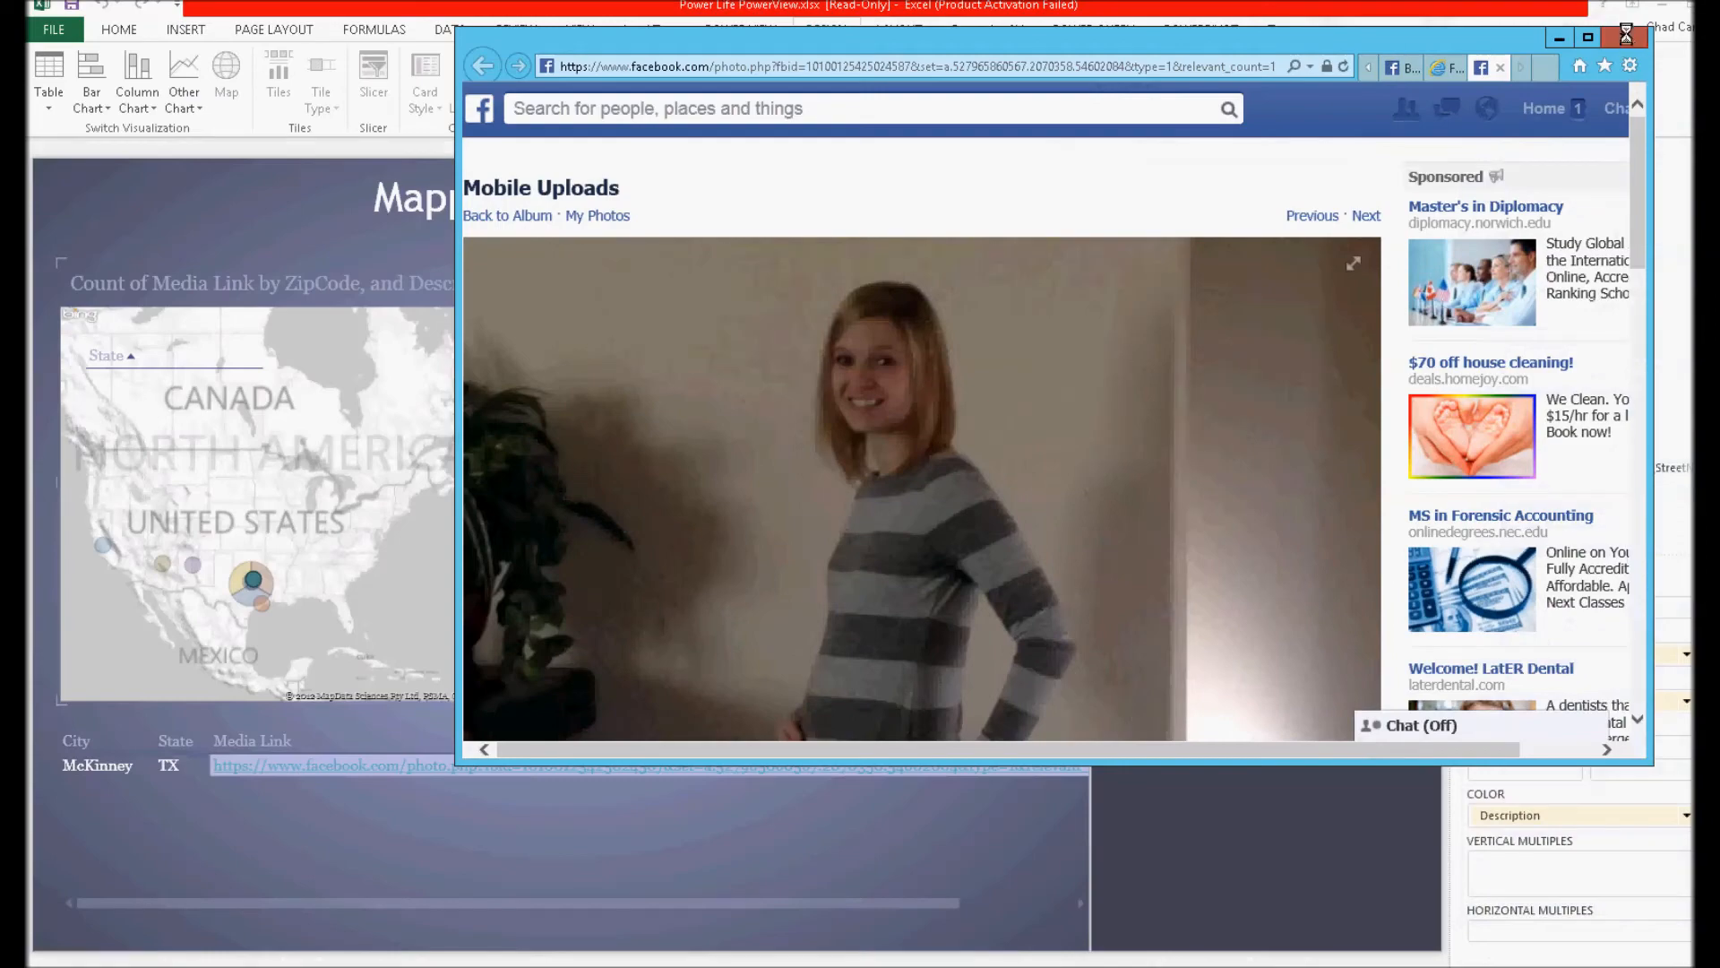
pyautogui.click(1690, 4)
pyautogui.click(953, 407)
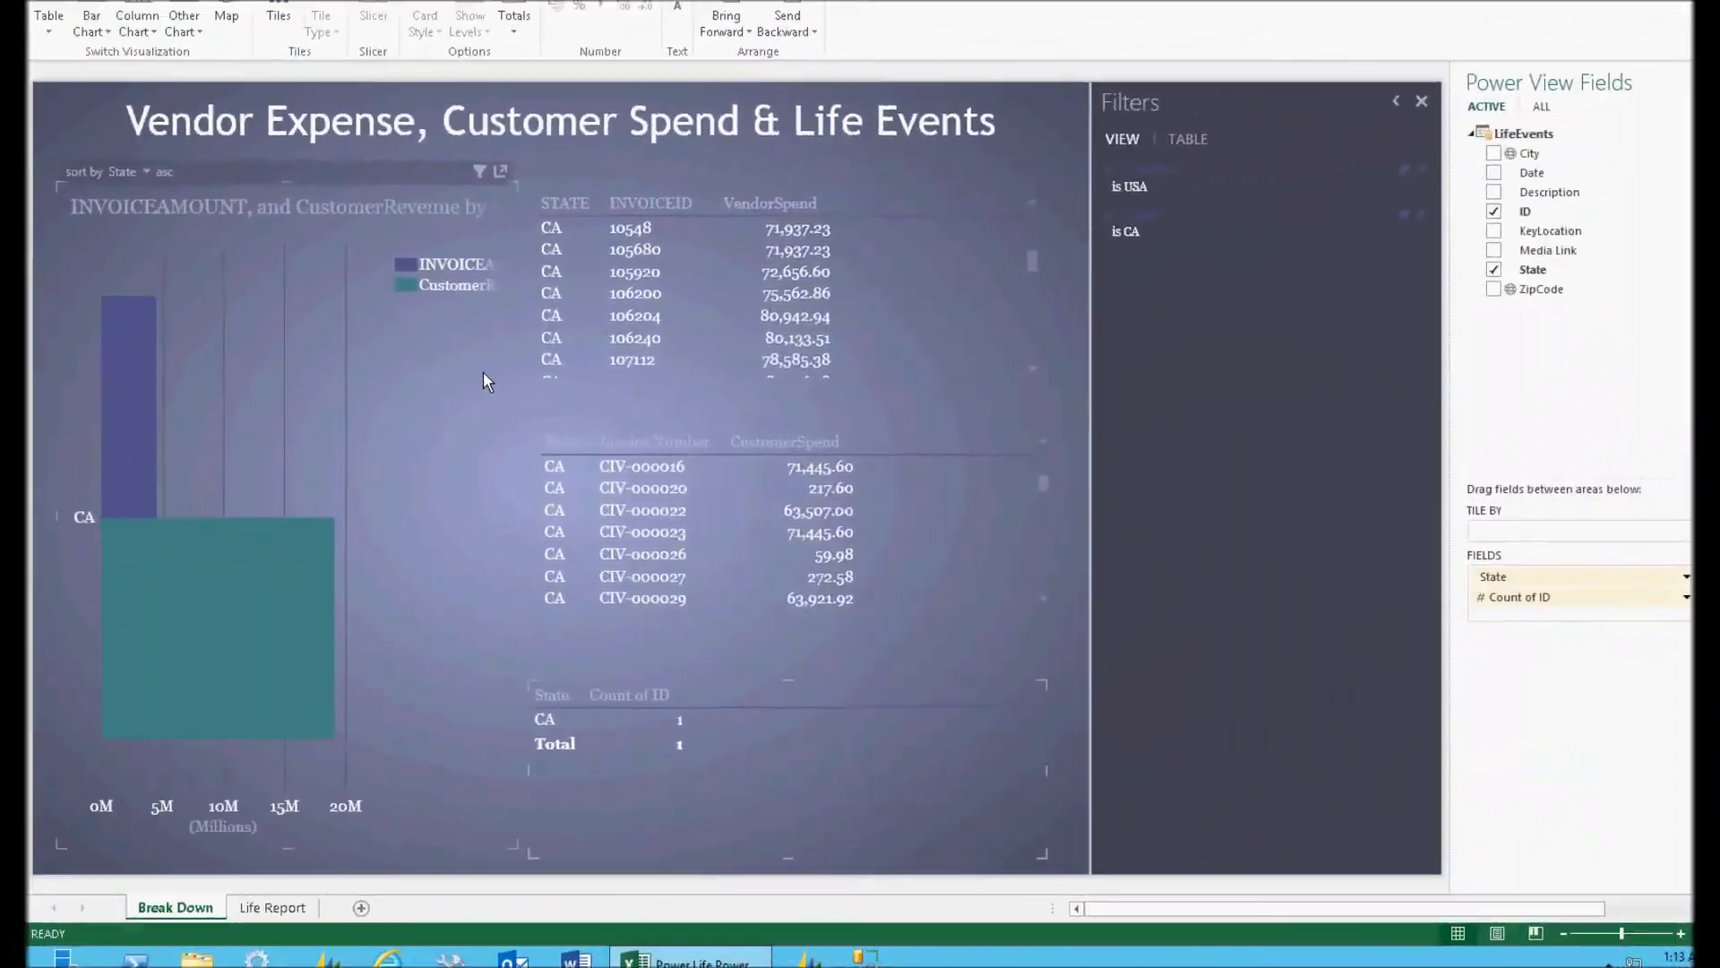
# Step: Expand the State filter on the Break Down sheet and look through the CA vendor and customer invoices and the state list
pyautogui.click(1112, 218)
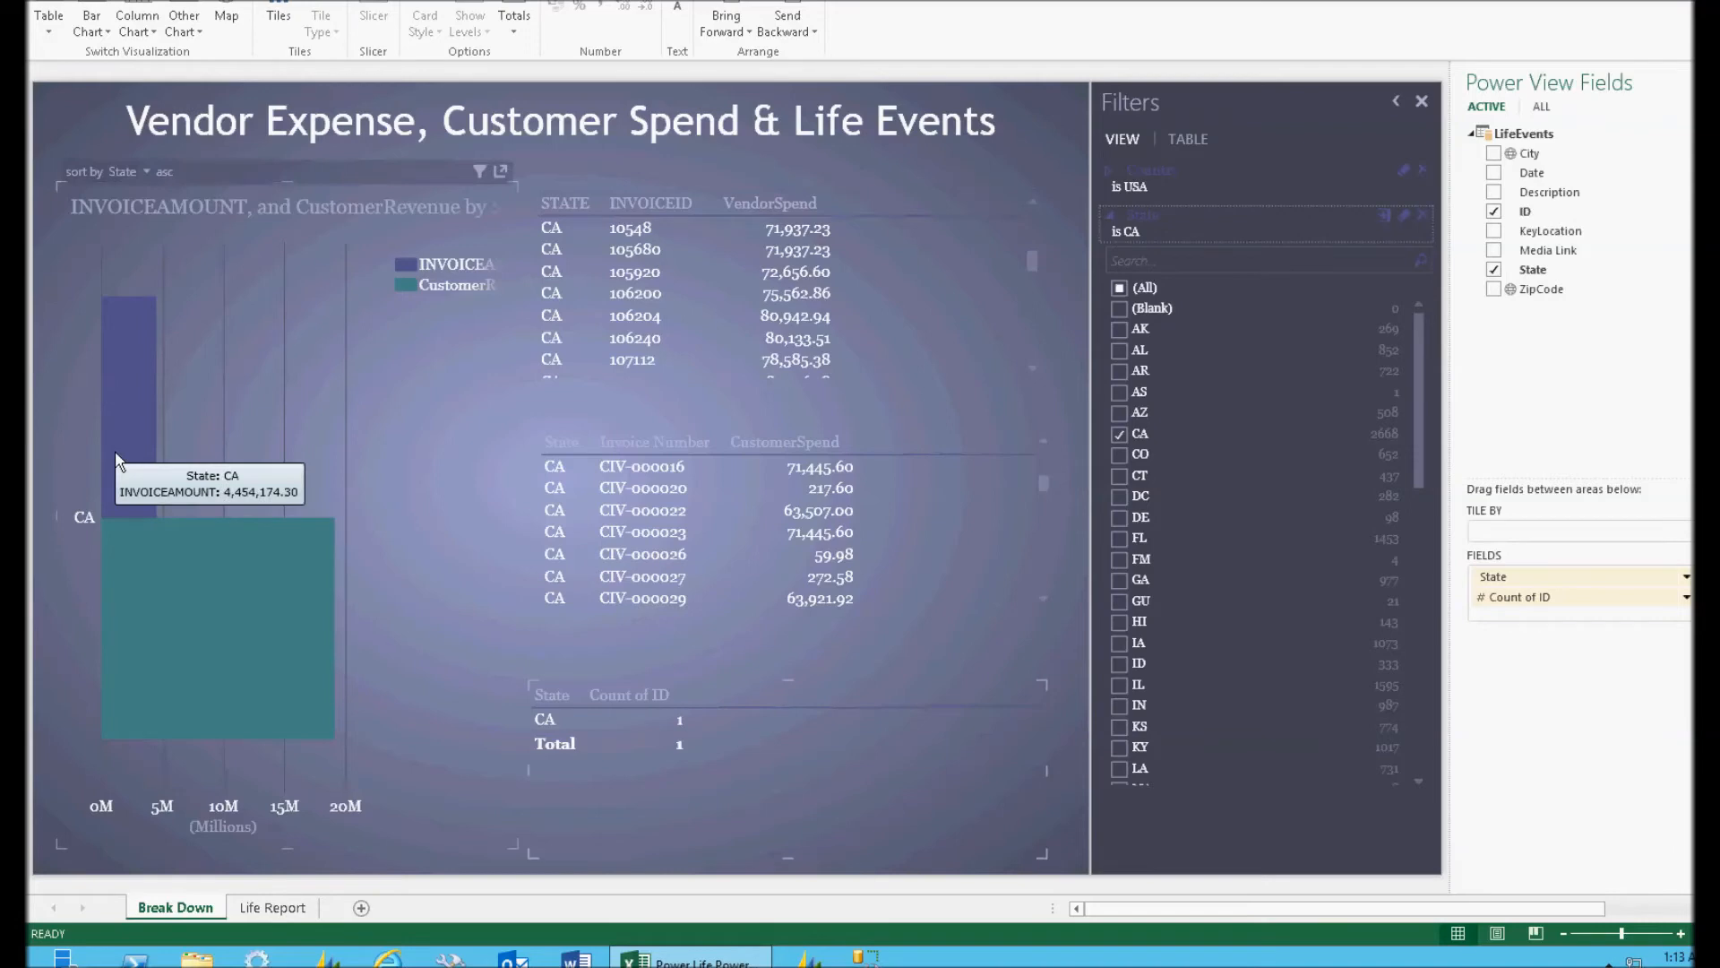
pyautogui.scroll(-5, 625, 294)
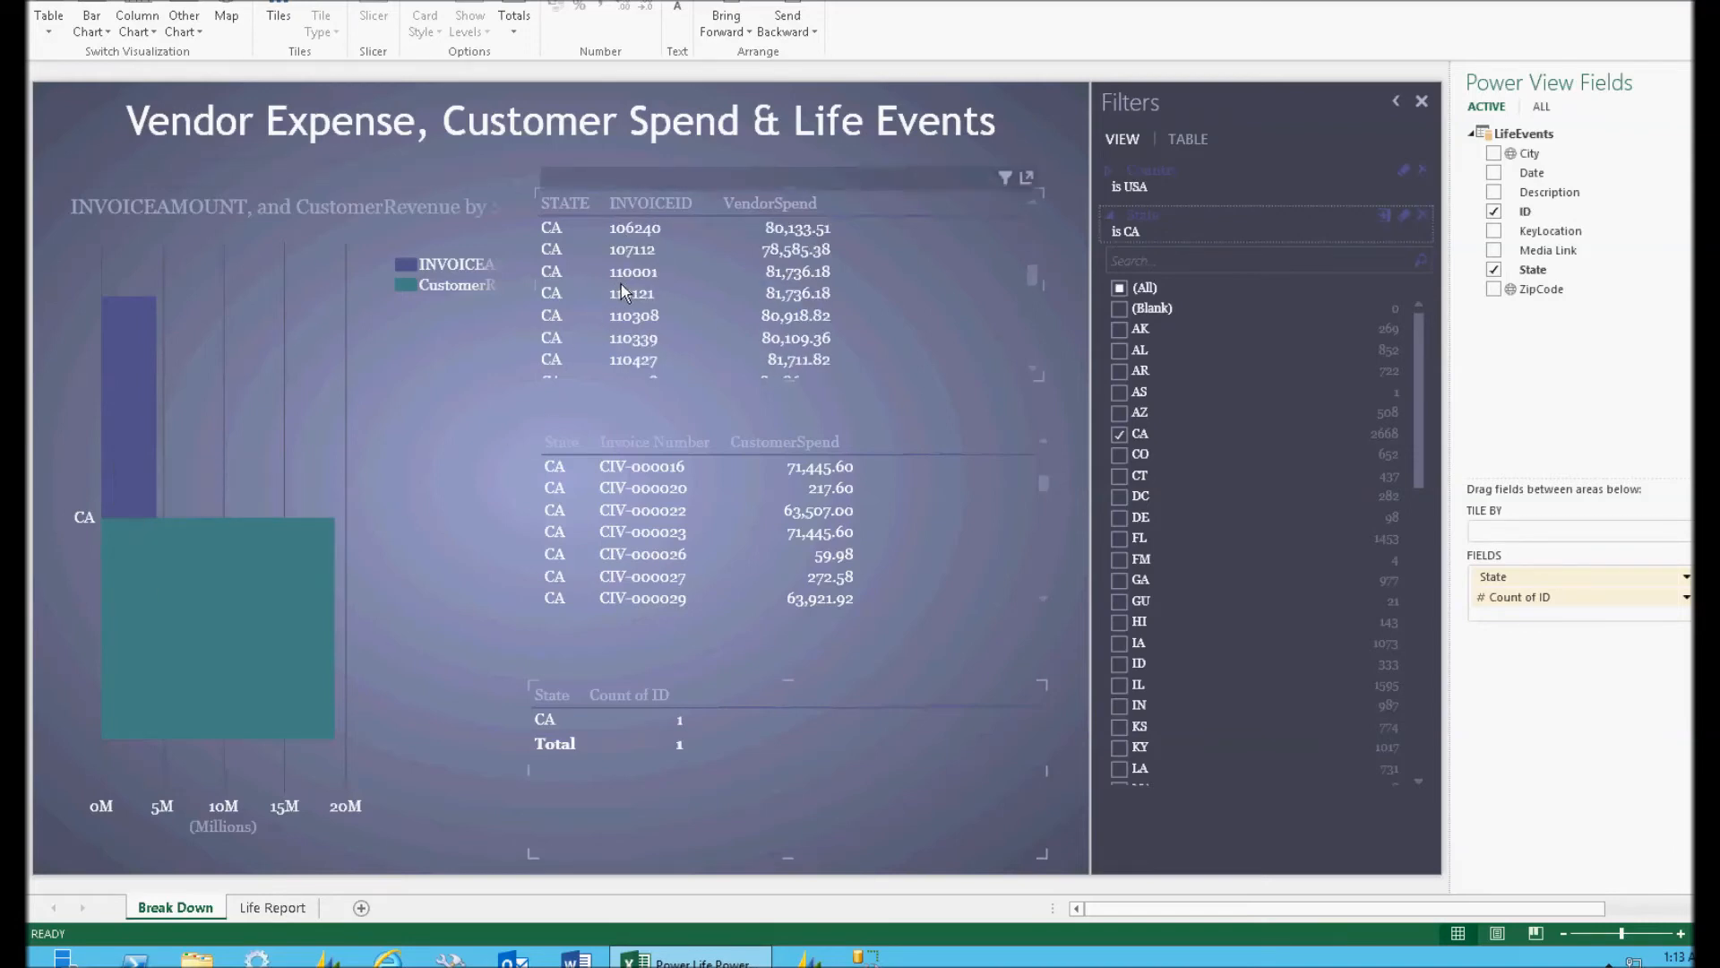
pyautogui.scroll(-3, 625, 293)
pyautogui.scroll(-5, 749, 514)
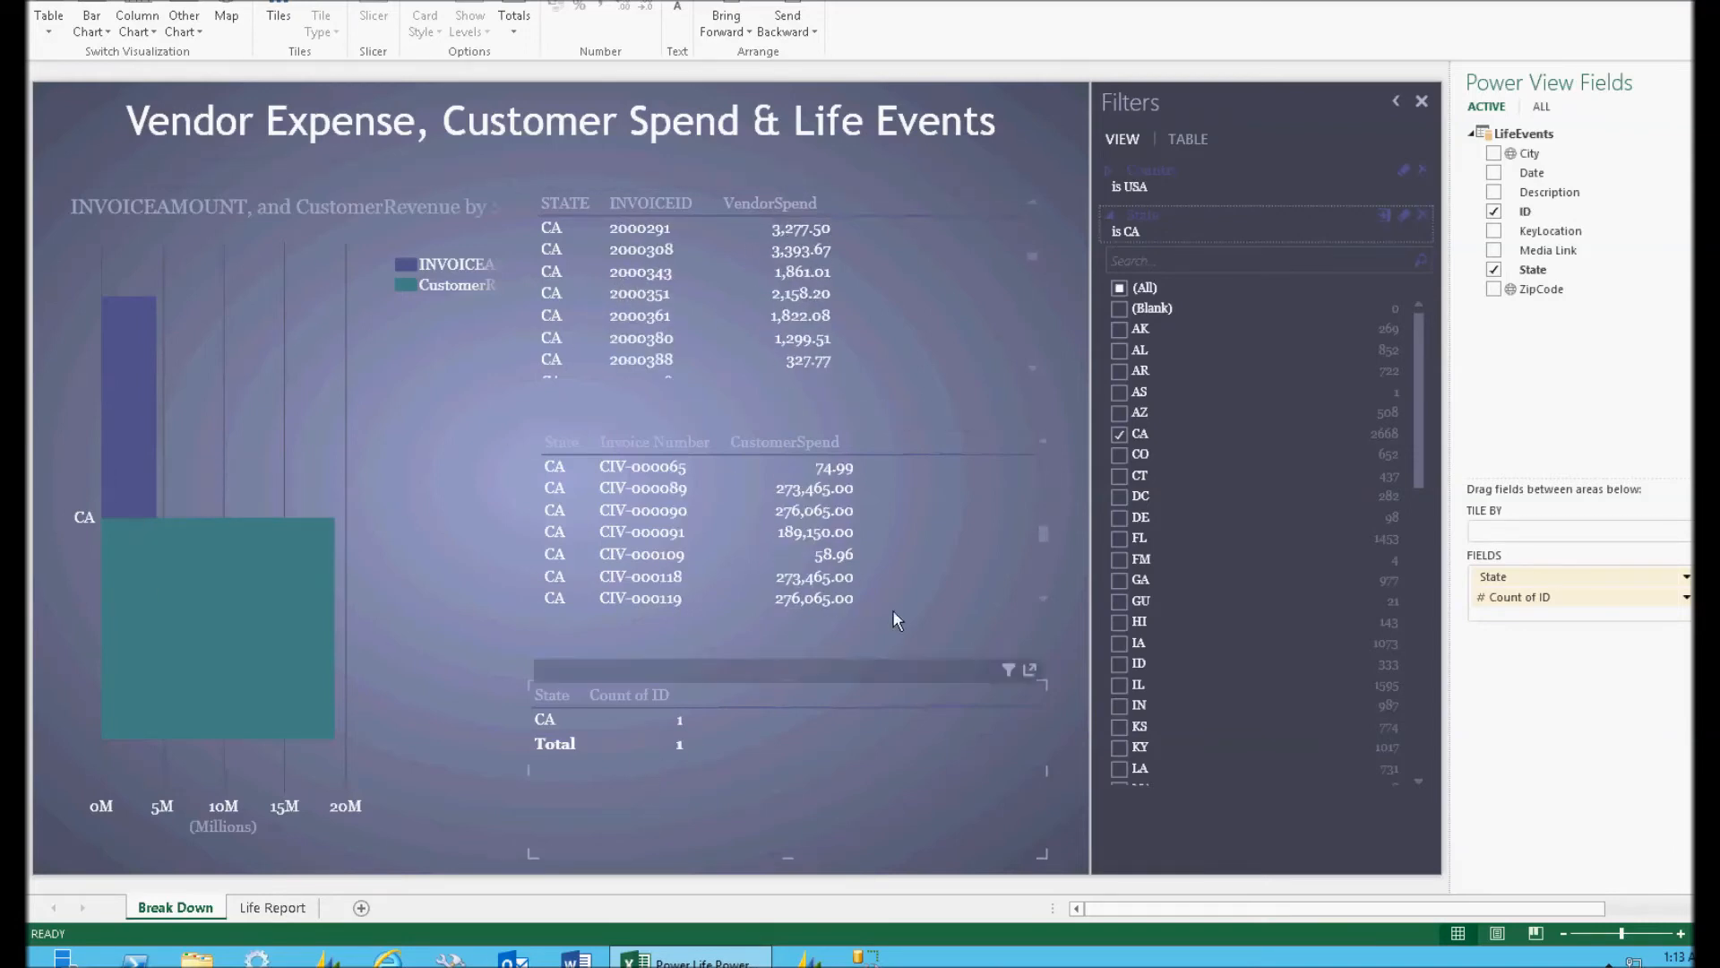
pyautogui.scroll(-10, 1119, 584)
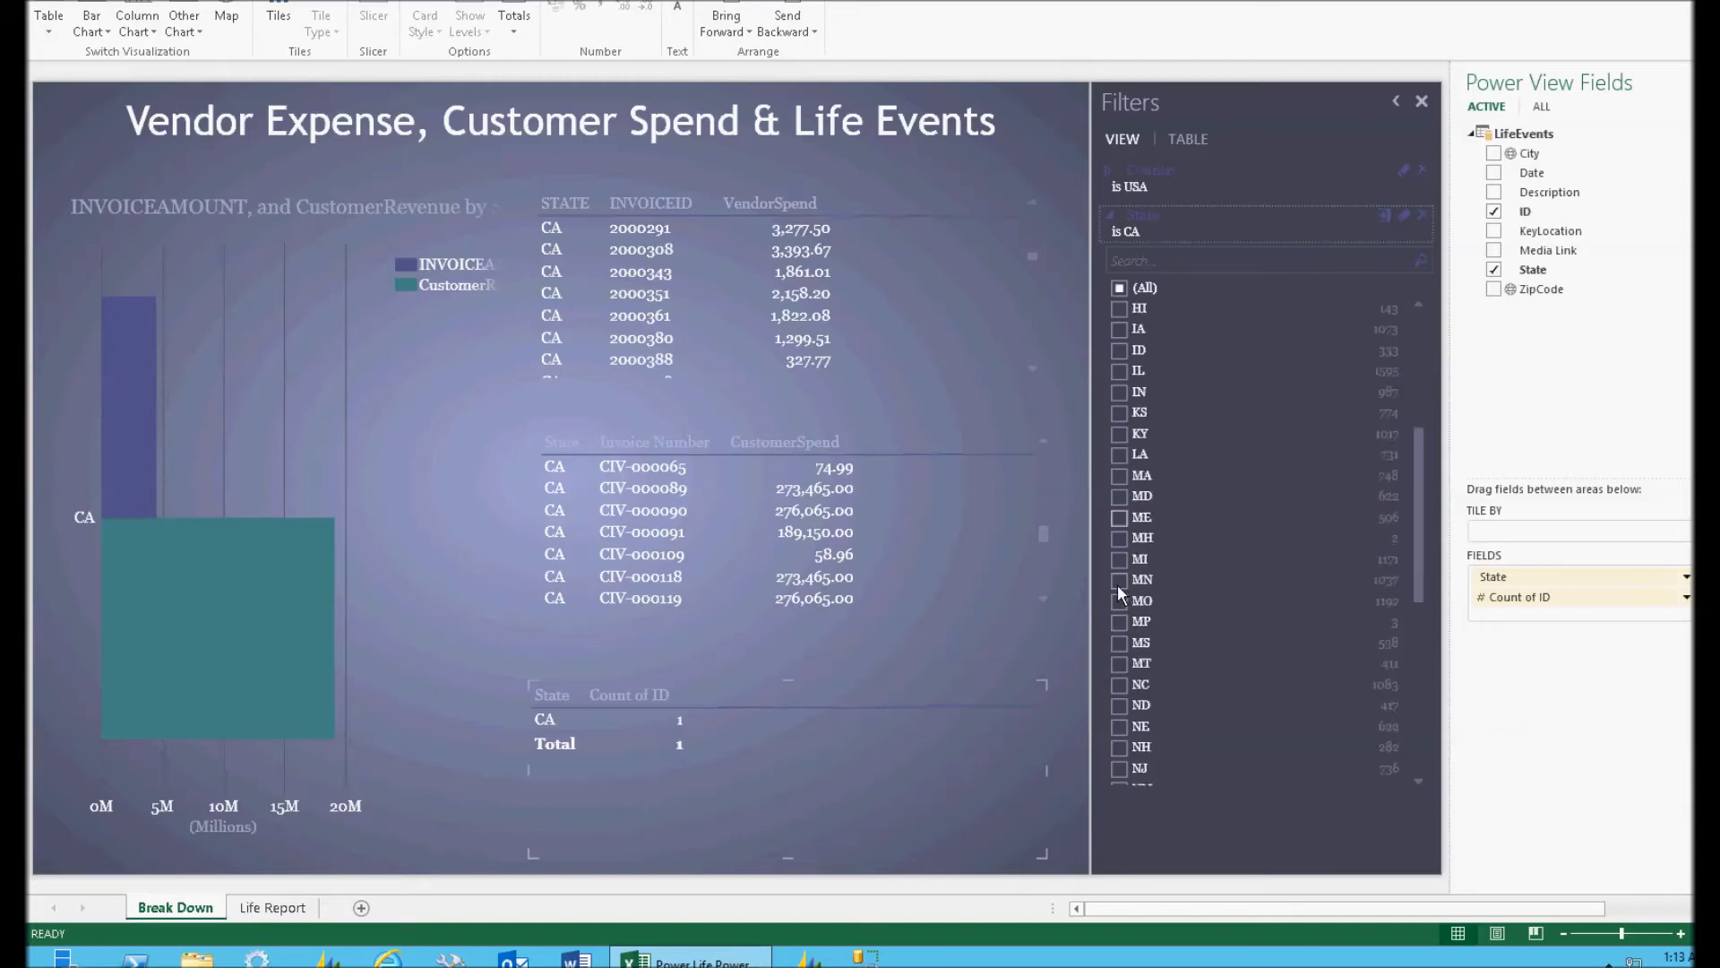
pyautogui.scroll(-4, 1115, 579)
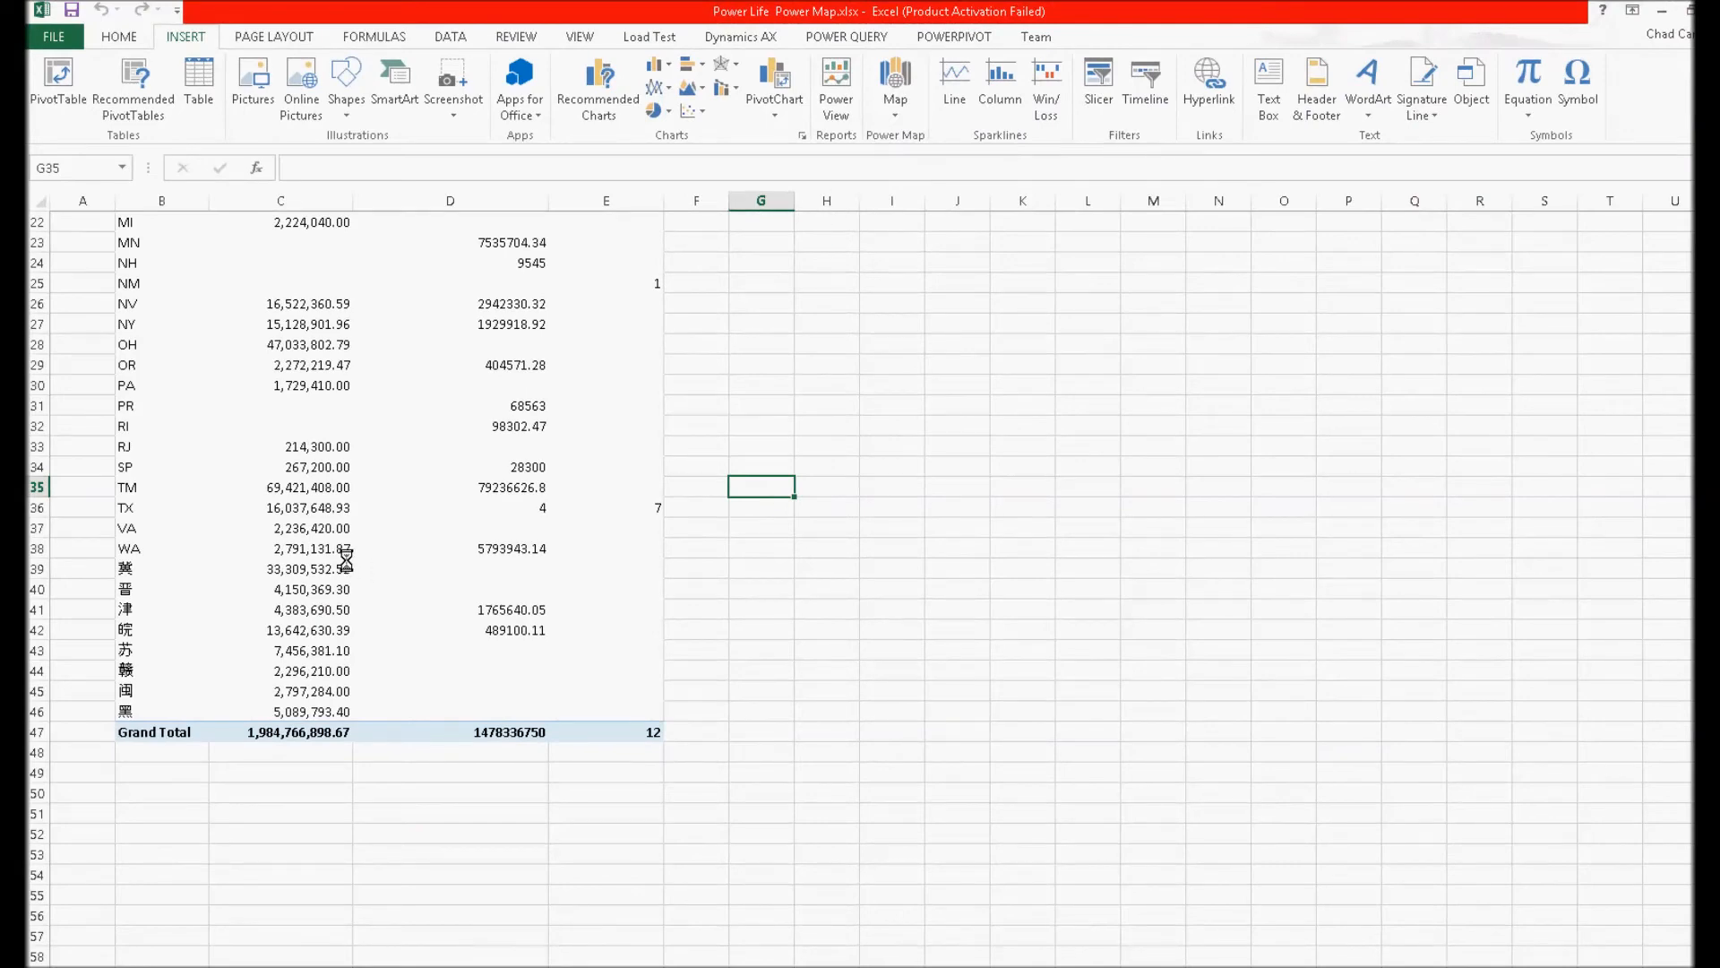
# Step: Open the PowerLife tour in Power Map and bring the Dallas area into close view
pyautogui.rightClick(863, 411)
pyautogui.click(943, 427)
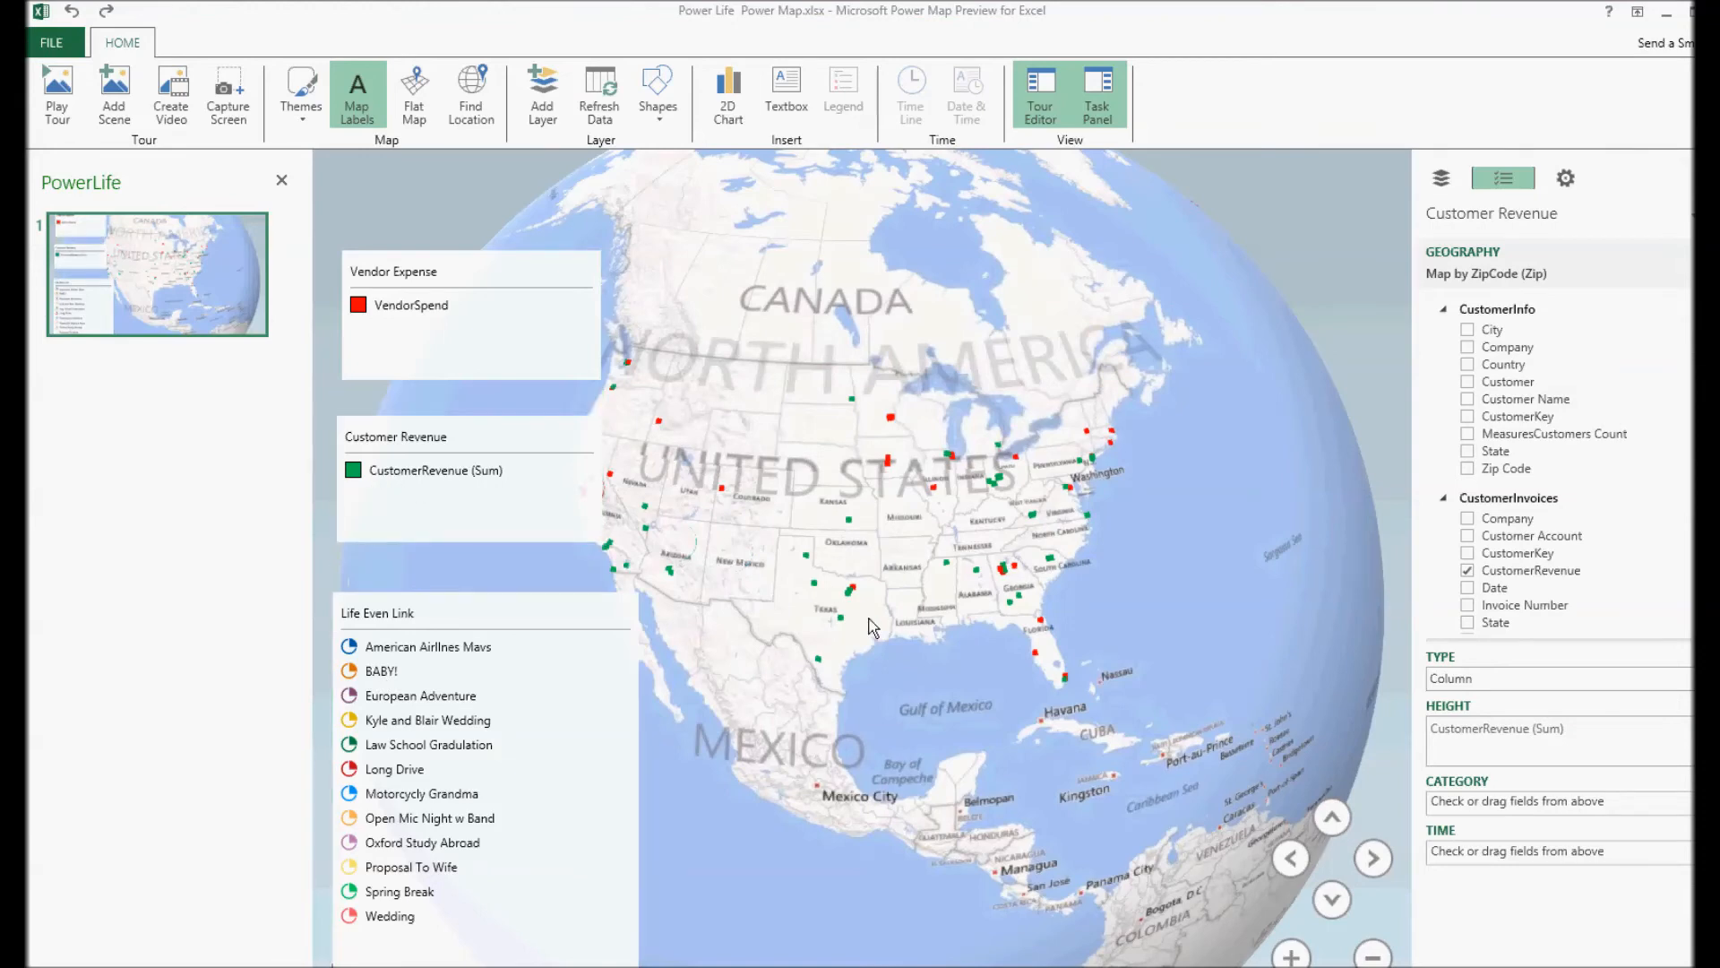
pyautogui.scroll(5, 863, 614)
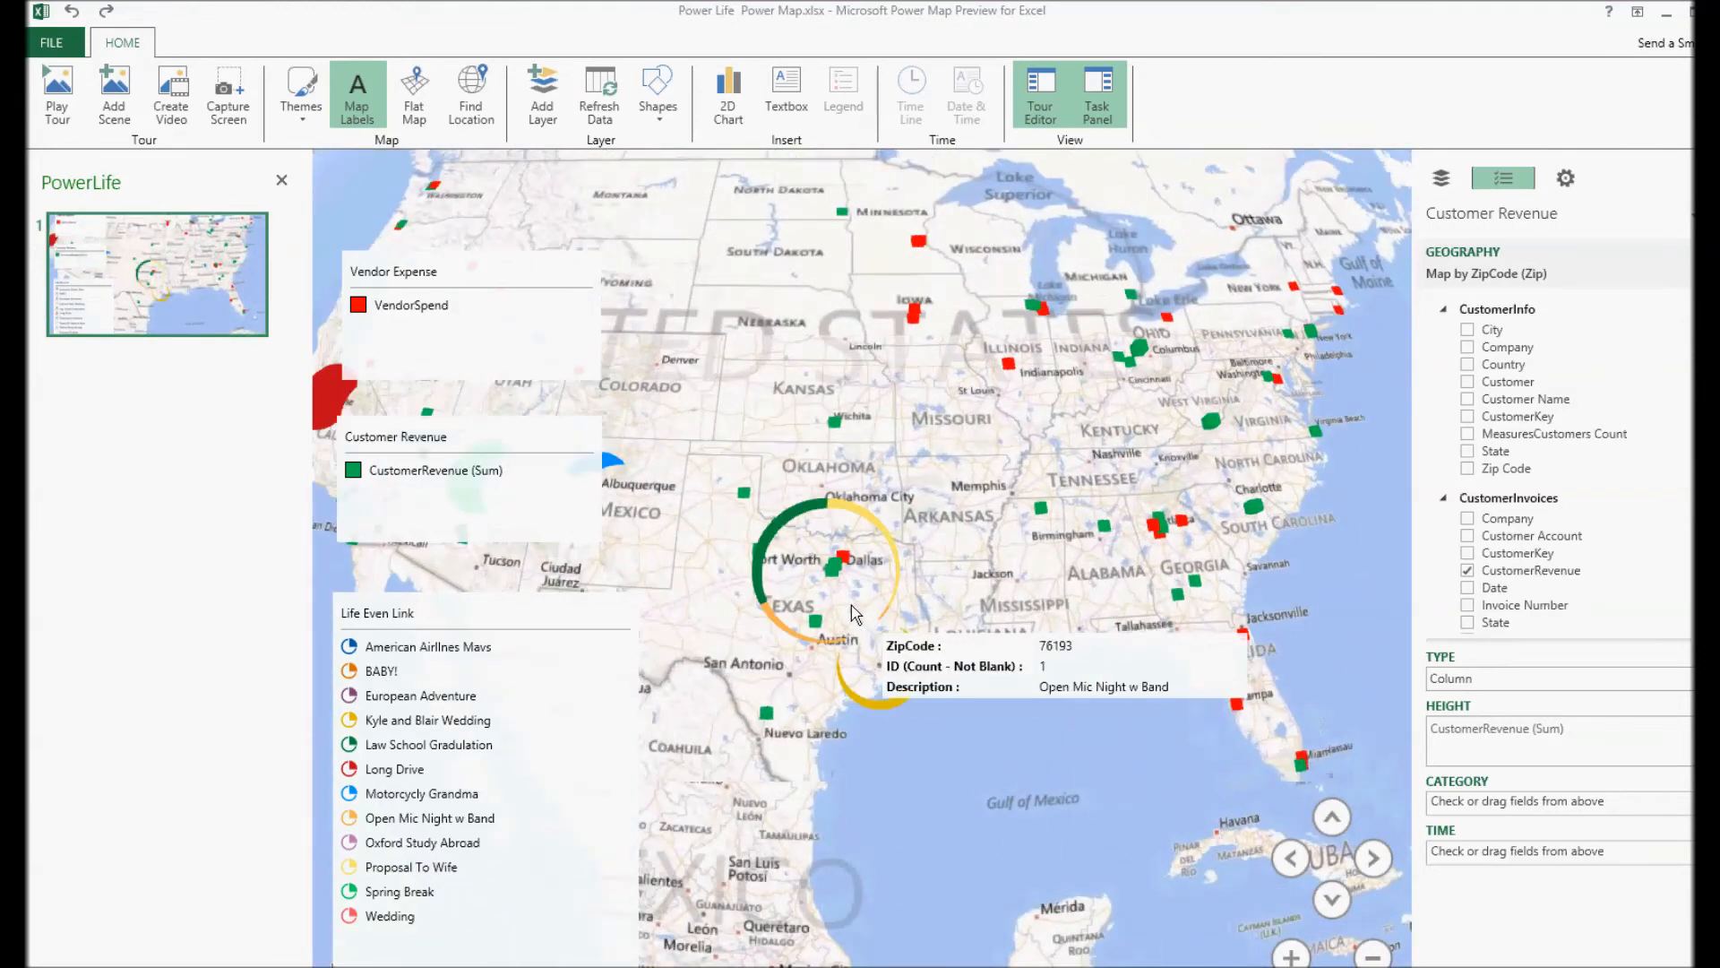
pyautogui.scroll(3, 854, 615)
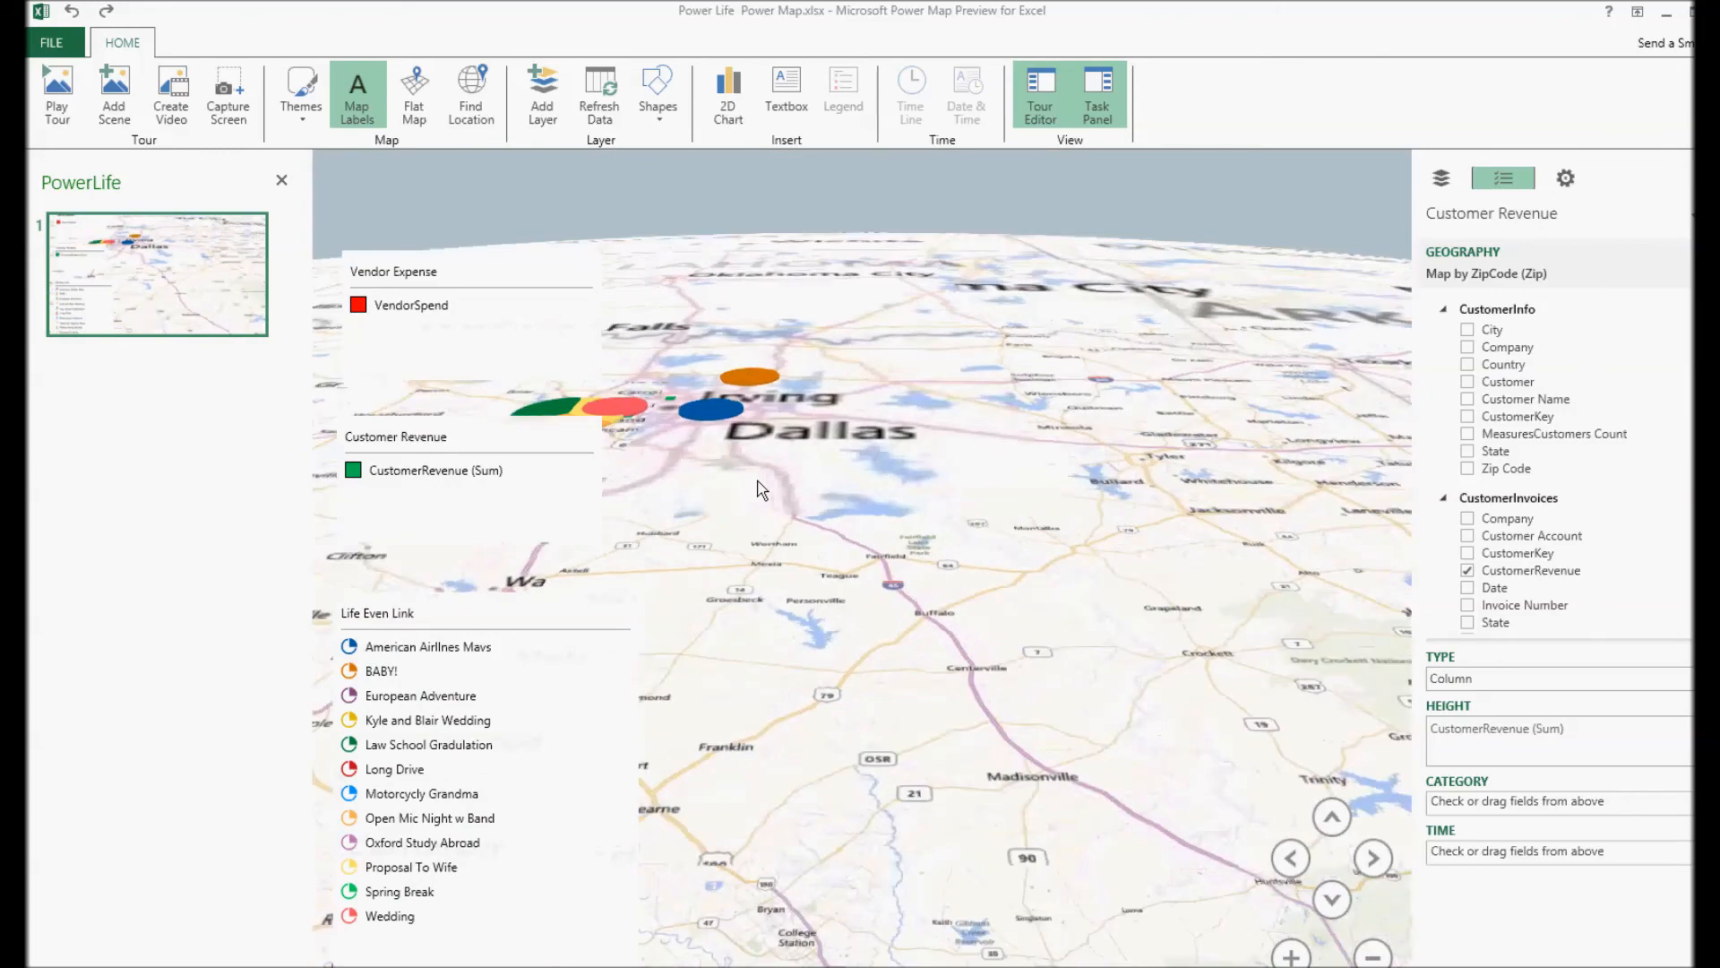
pyautogui.moveTo(738, 469); pyautogui.dragTo(871, 702)
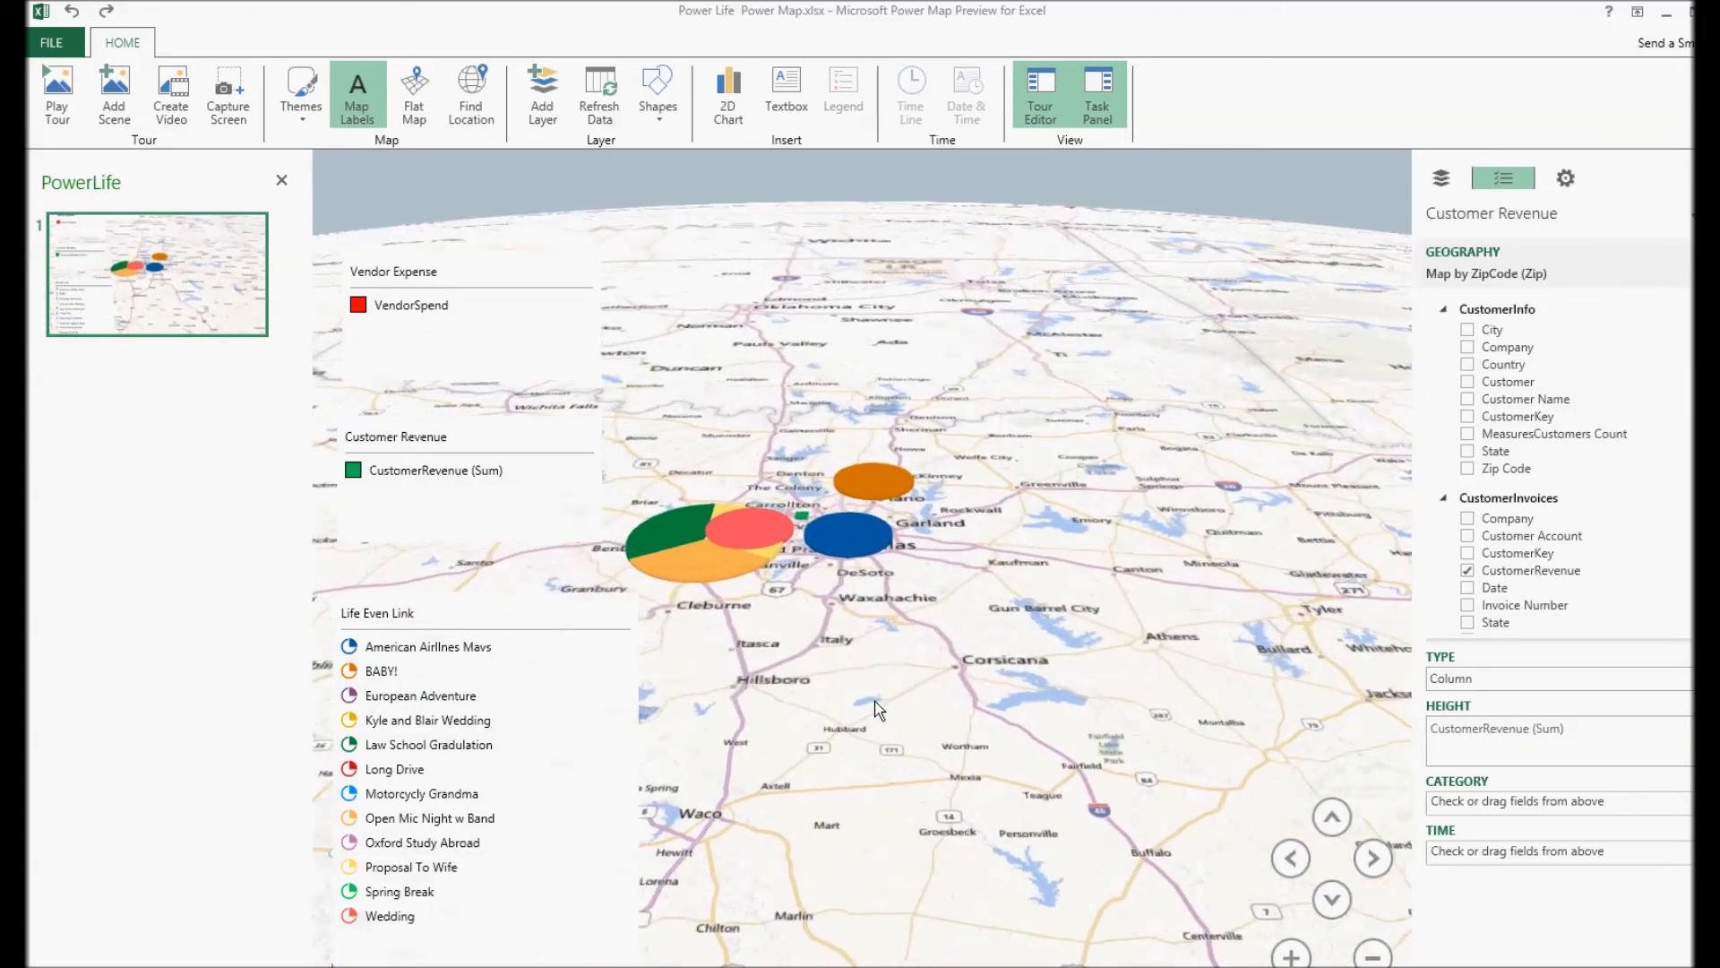
pyautogui.scroll(5, 835, 600)
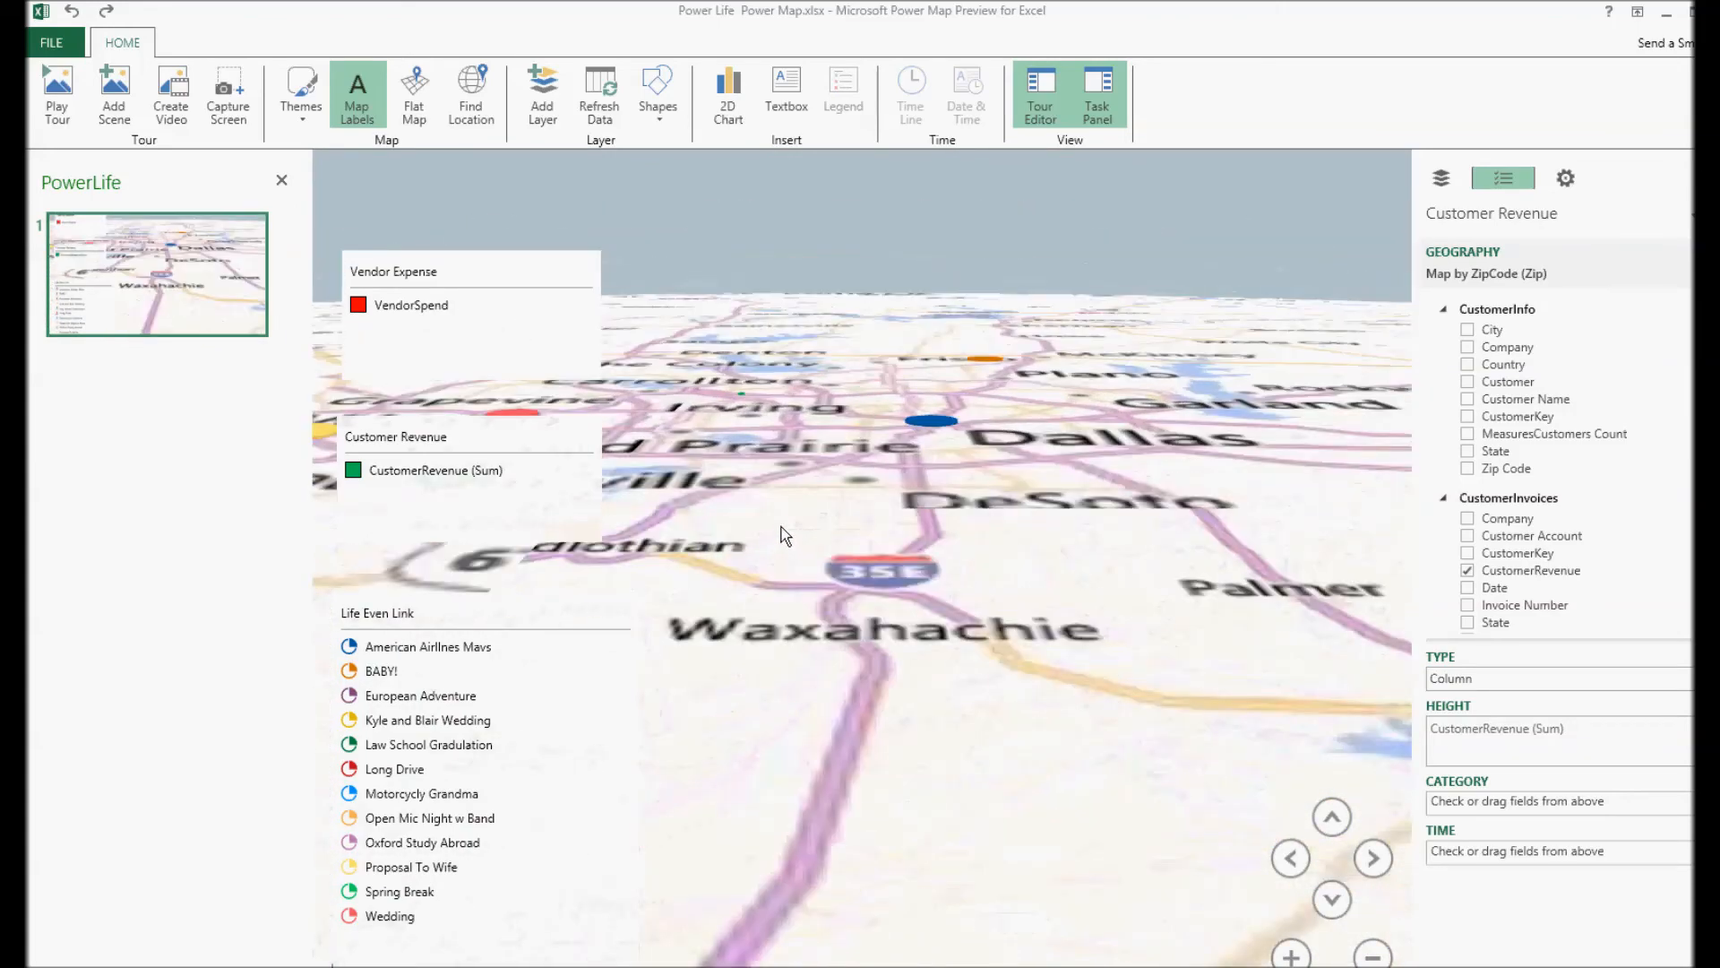
pyautogui.scroll(-5, 885, 803)
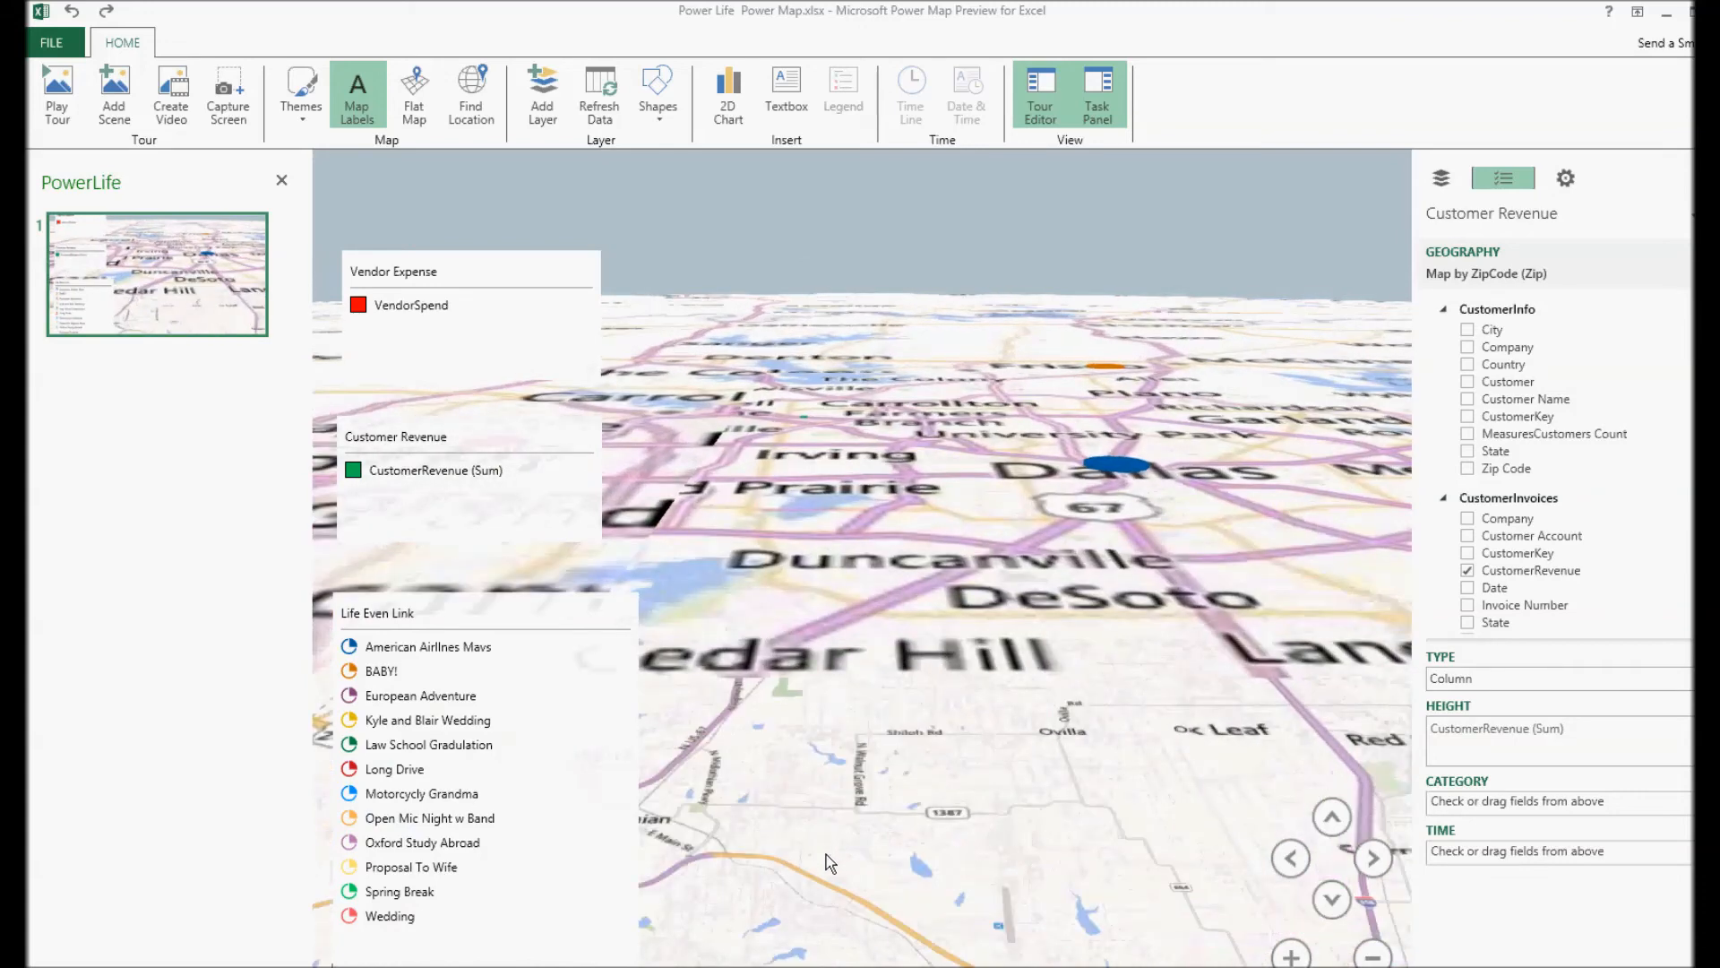
# Step: Check the details of the customer revenue point near Irving and the BABY! event, and select the blue event bubble over Dallas
pyautogui.moveTo(731, 459)
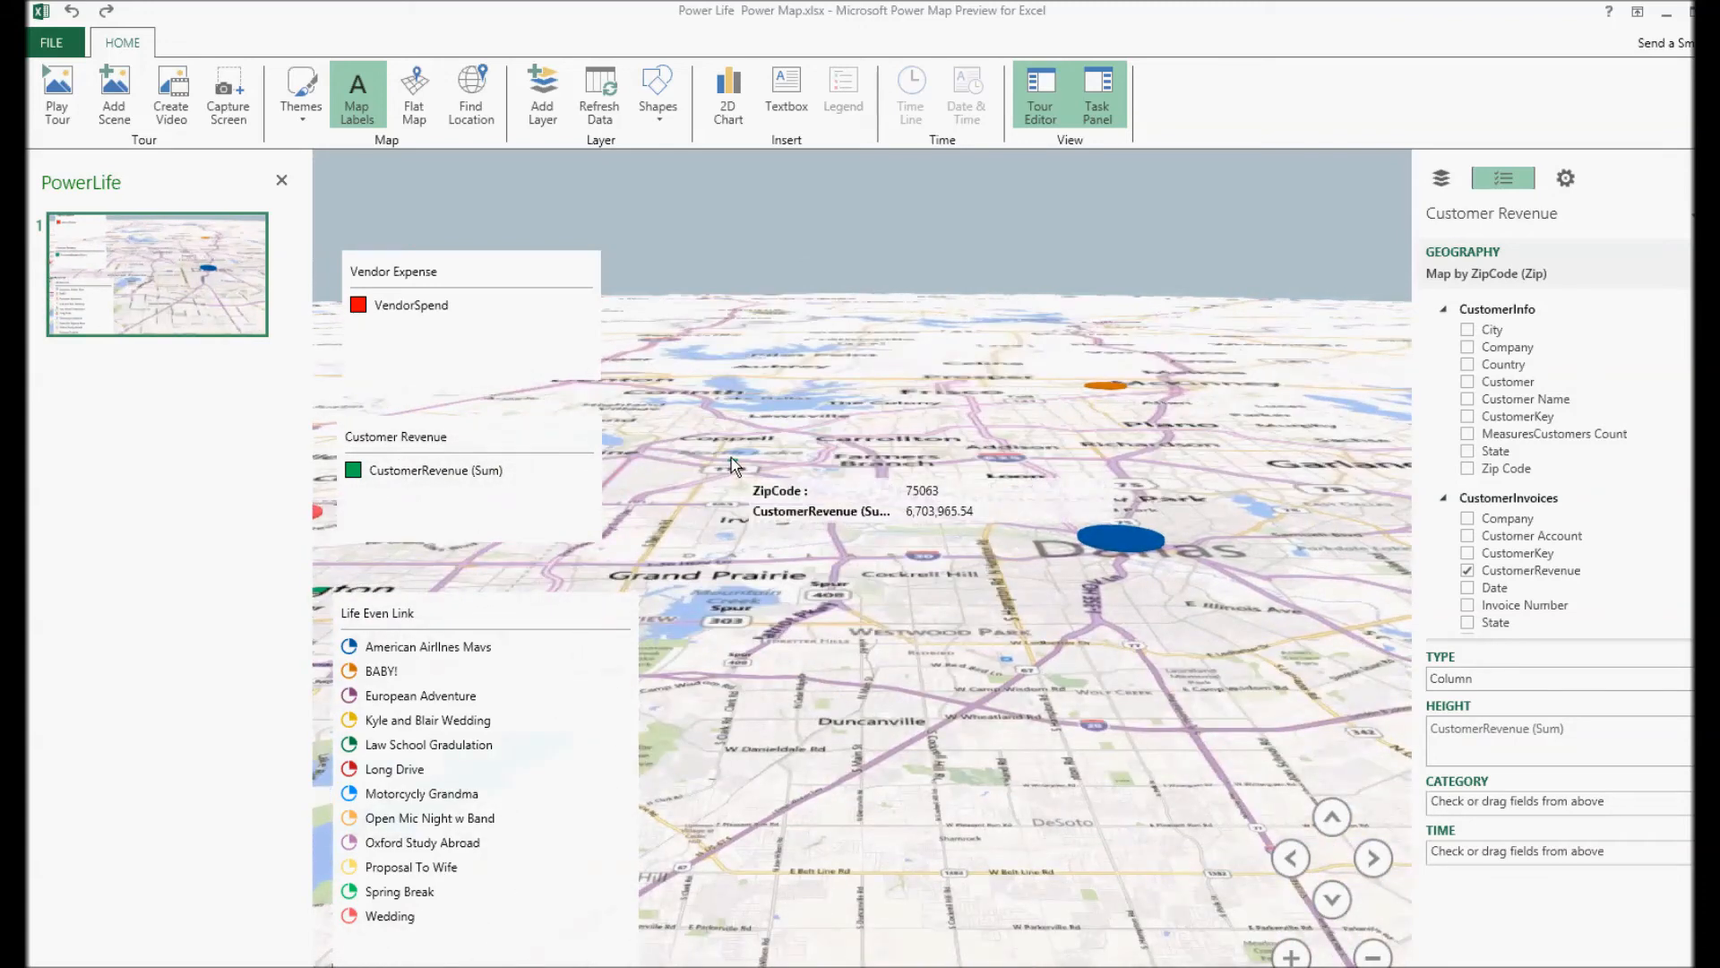
pyautogui.moveTo(1106, 387)
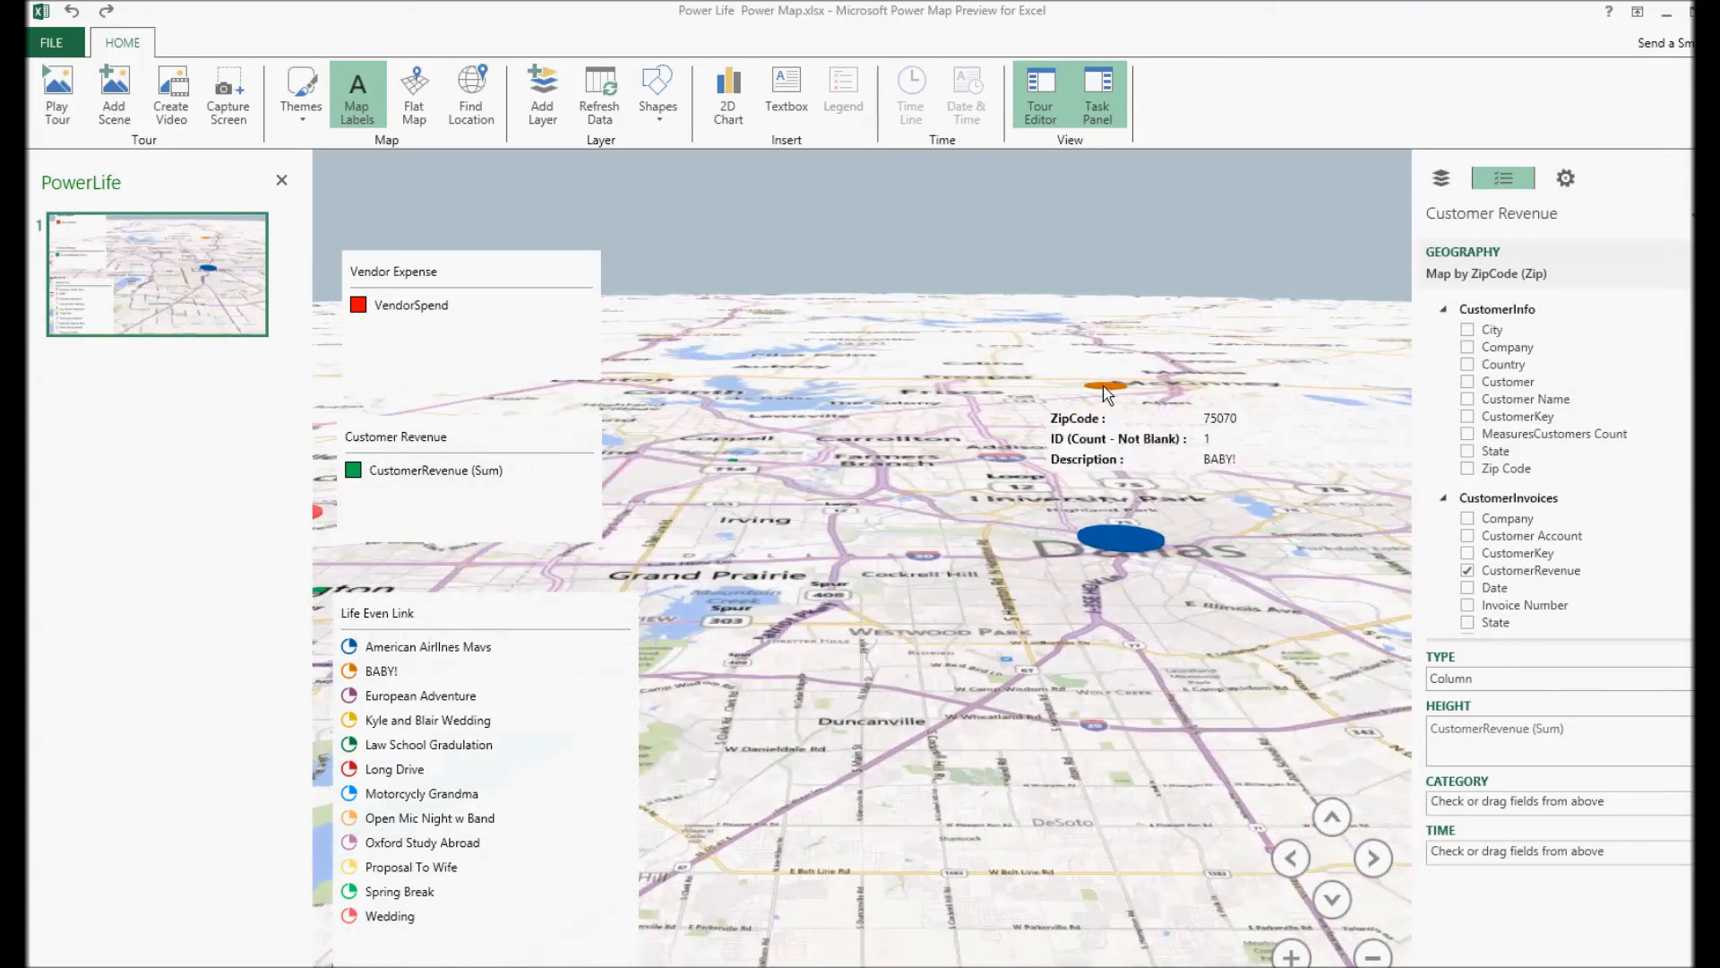
pyautogui.click(1119, 541)
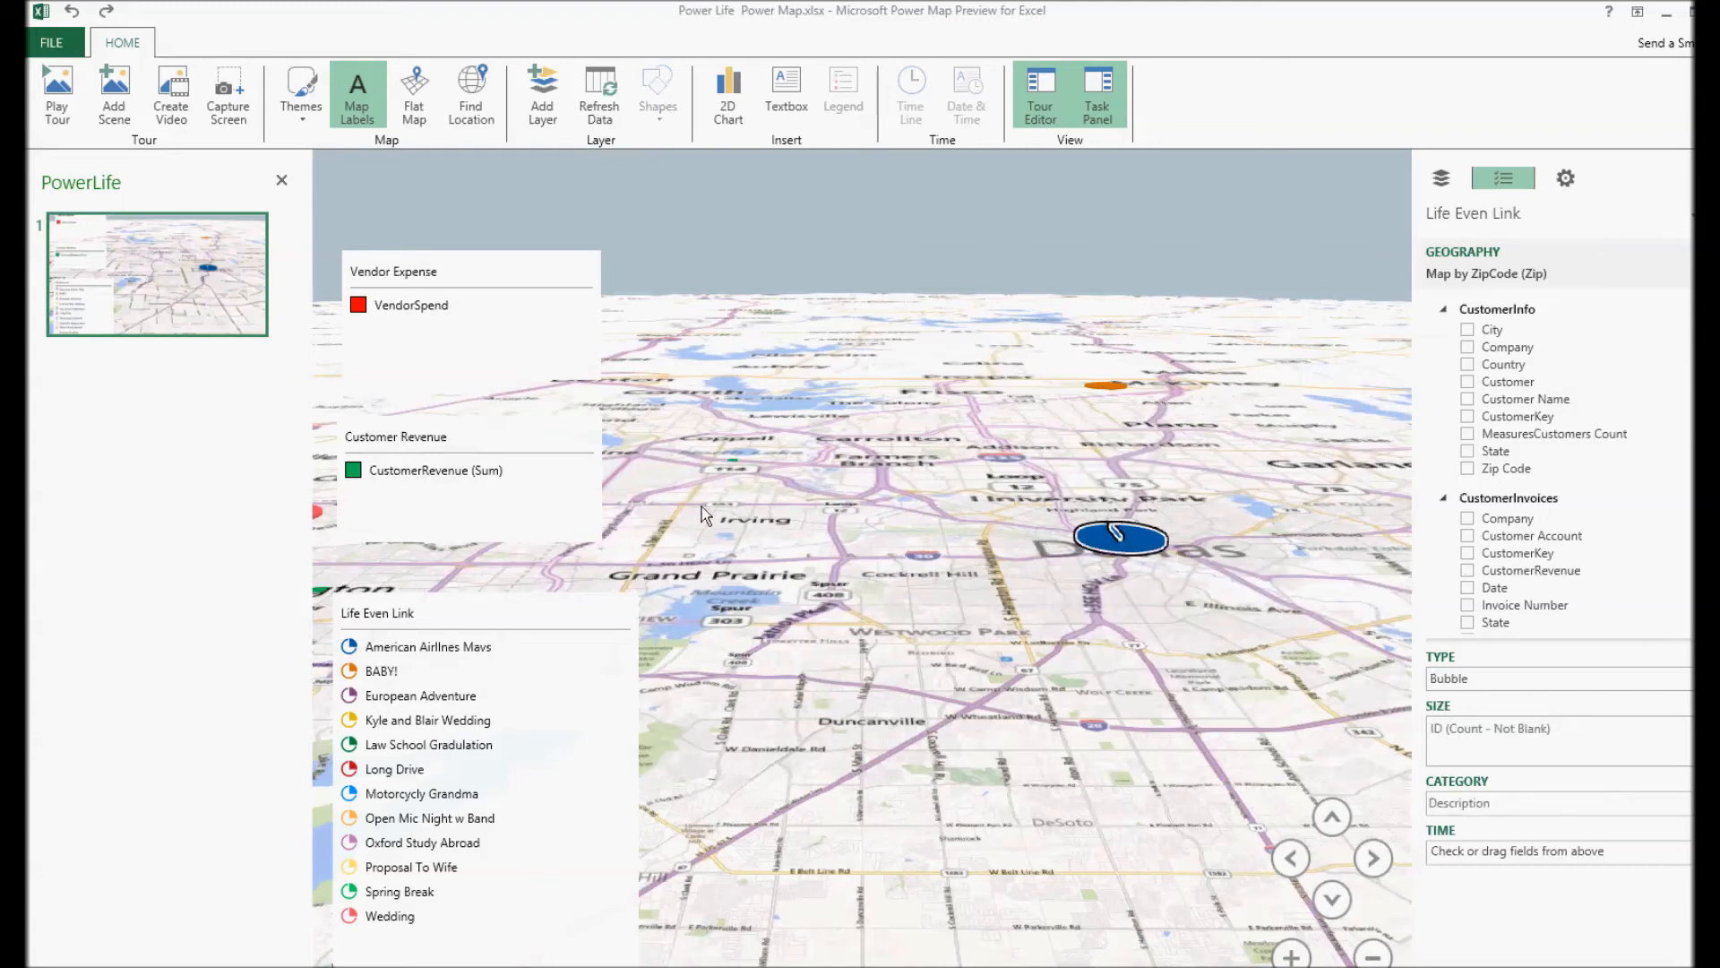
# Step: View the map from straight above and check the revenue, vendor spend and life event points across Arizona, Colorado, New Mexico and California
pyautogui.scroll(-5, 723, 491)
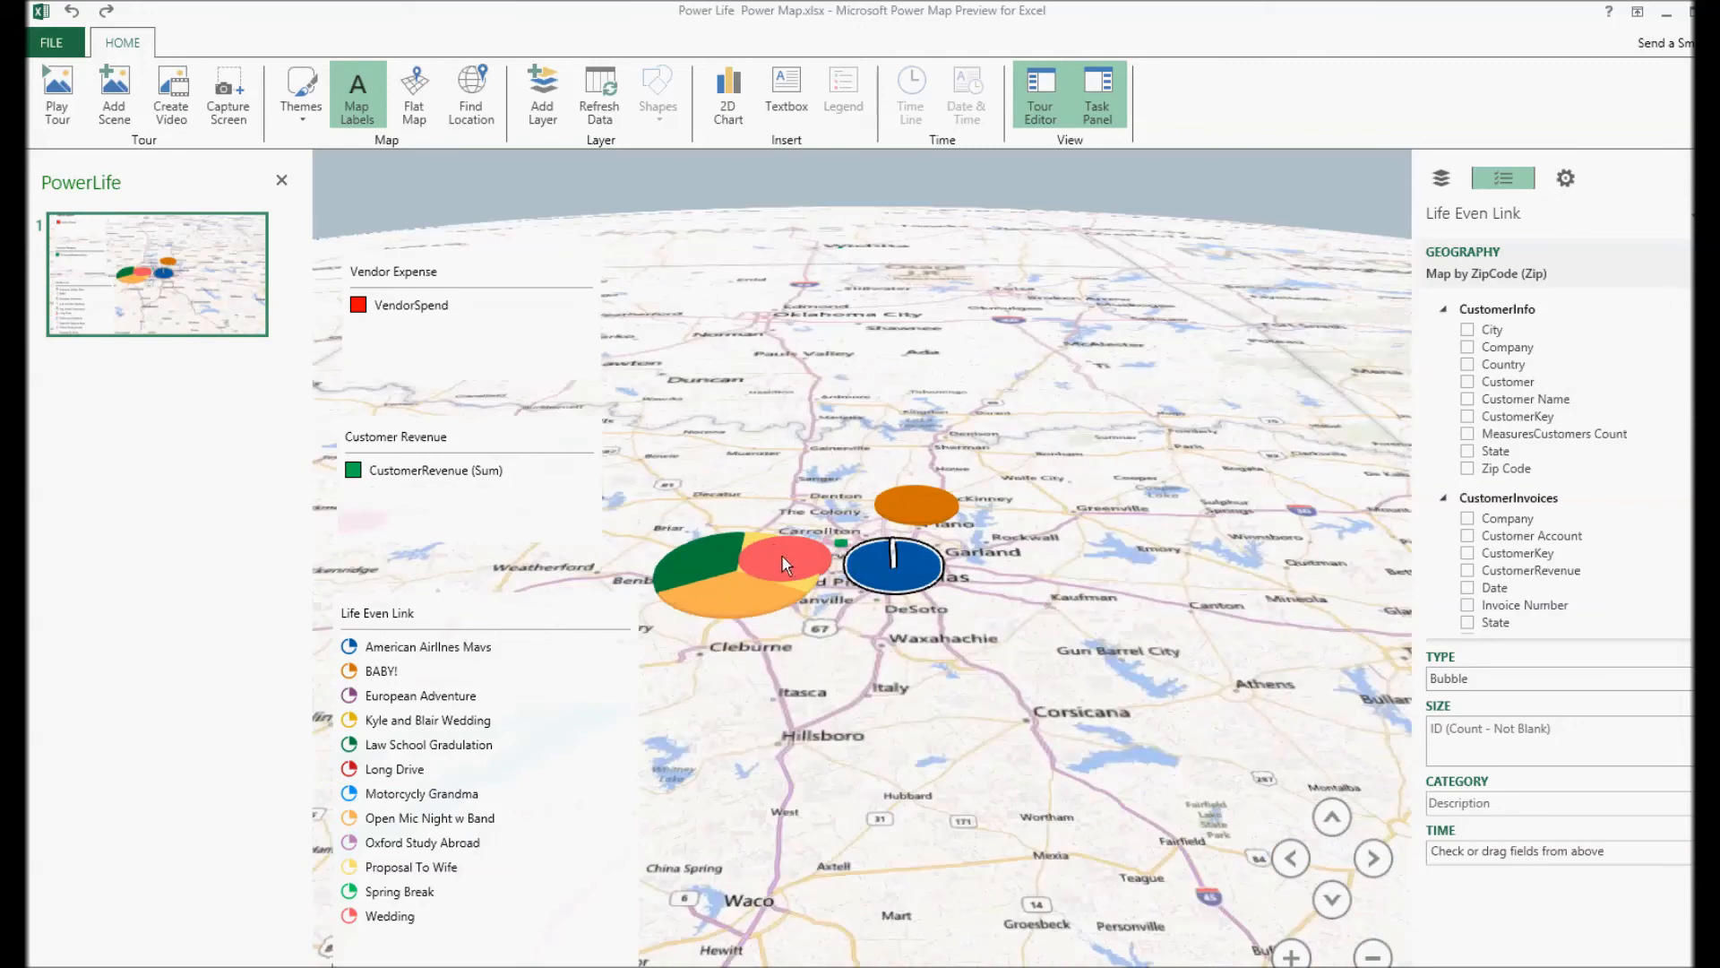
pyautogui.scroll(-3, 782, 564)
pyautogui.click(1333, 815)
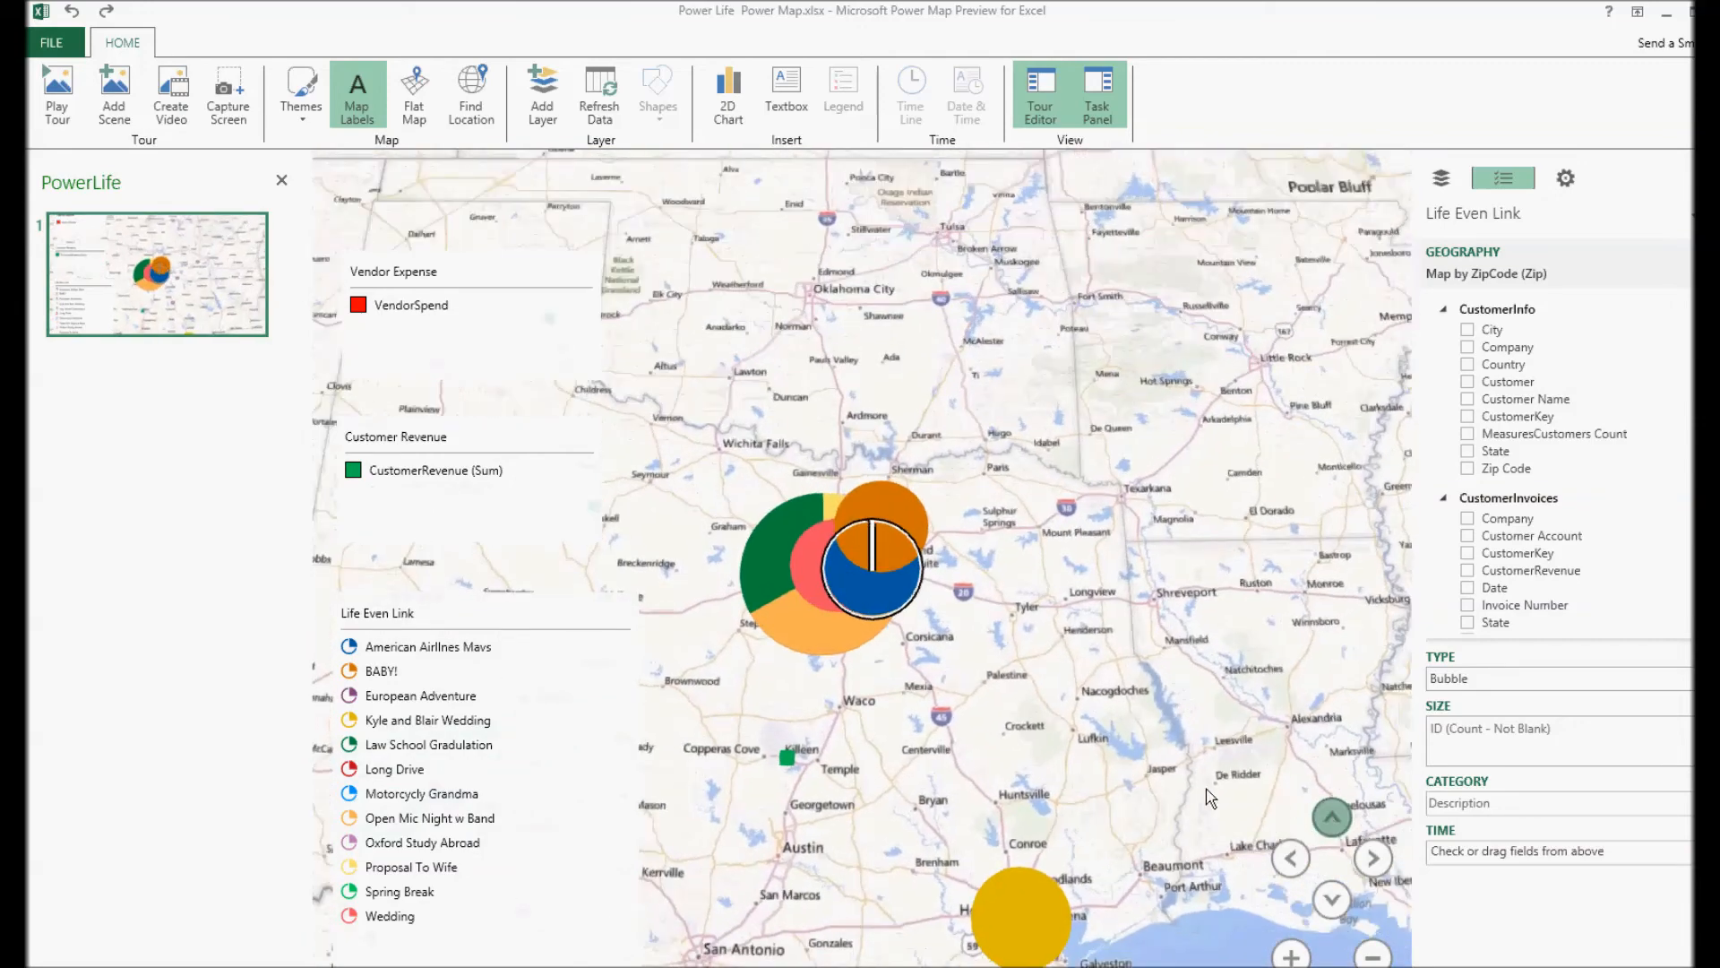
pyautogui.scroll(-5, 1114, 588)
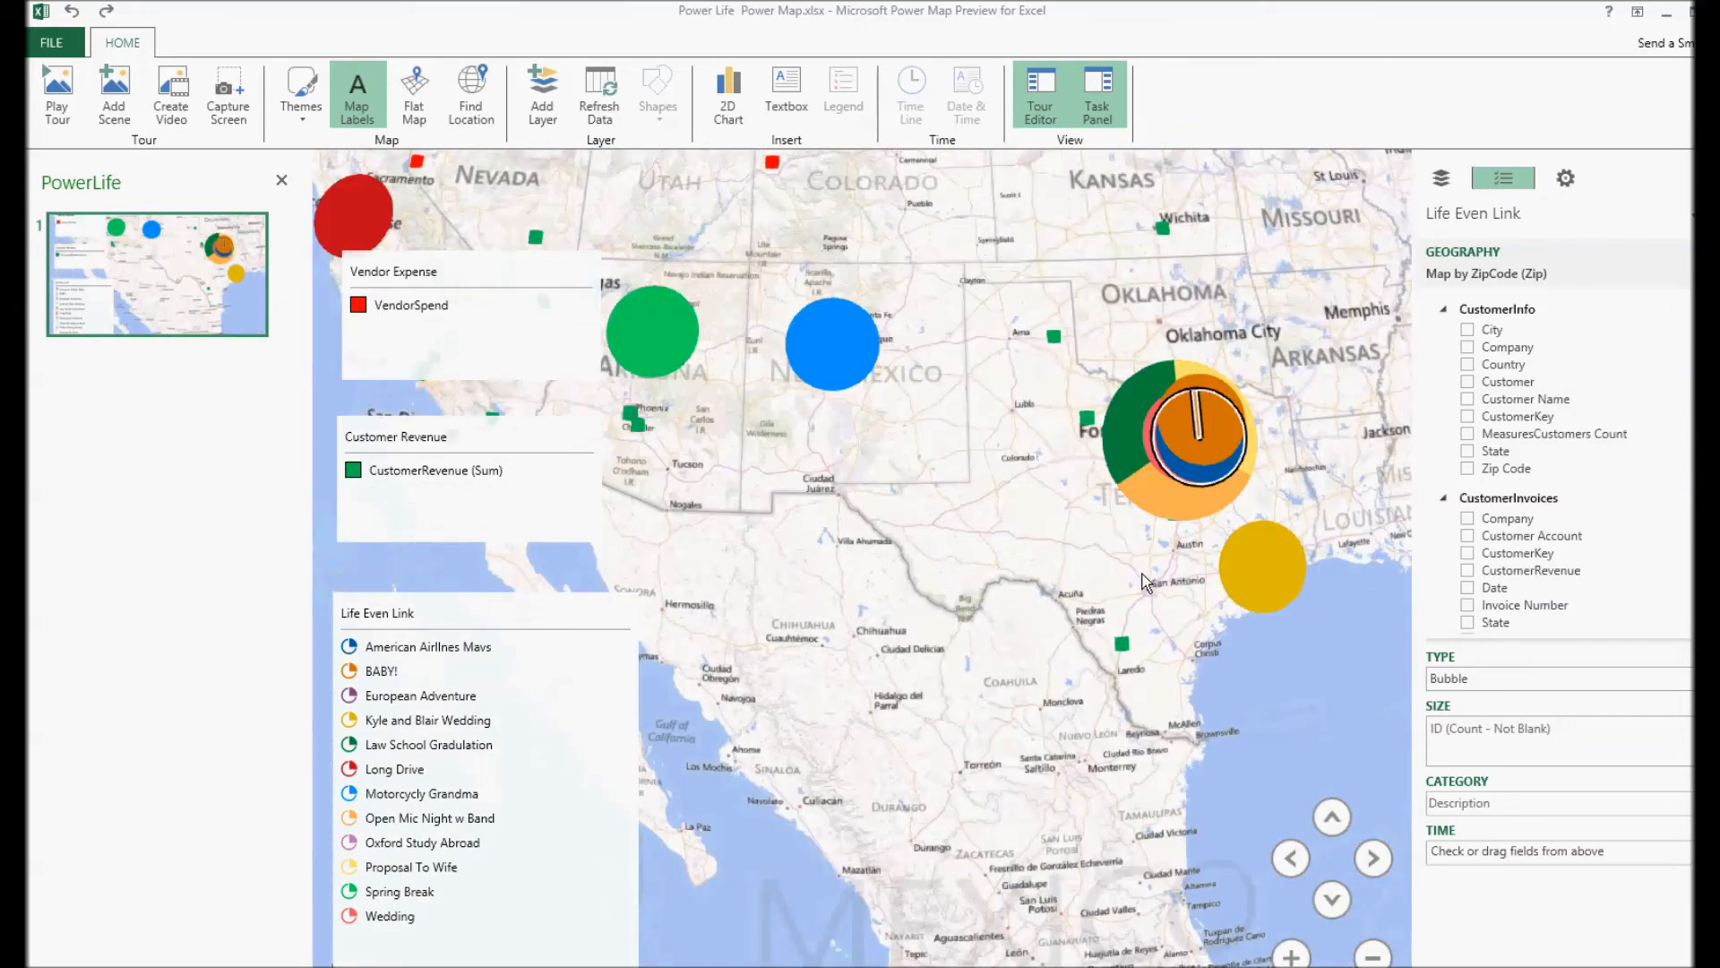
pyautogui.moveTo(1142, 574); pyautogui.dragTo(1238, 580)
pyautogui.moveTo(734, 452)
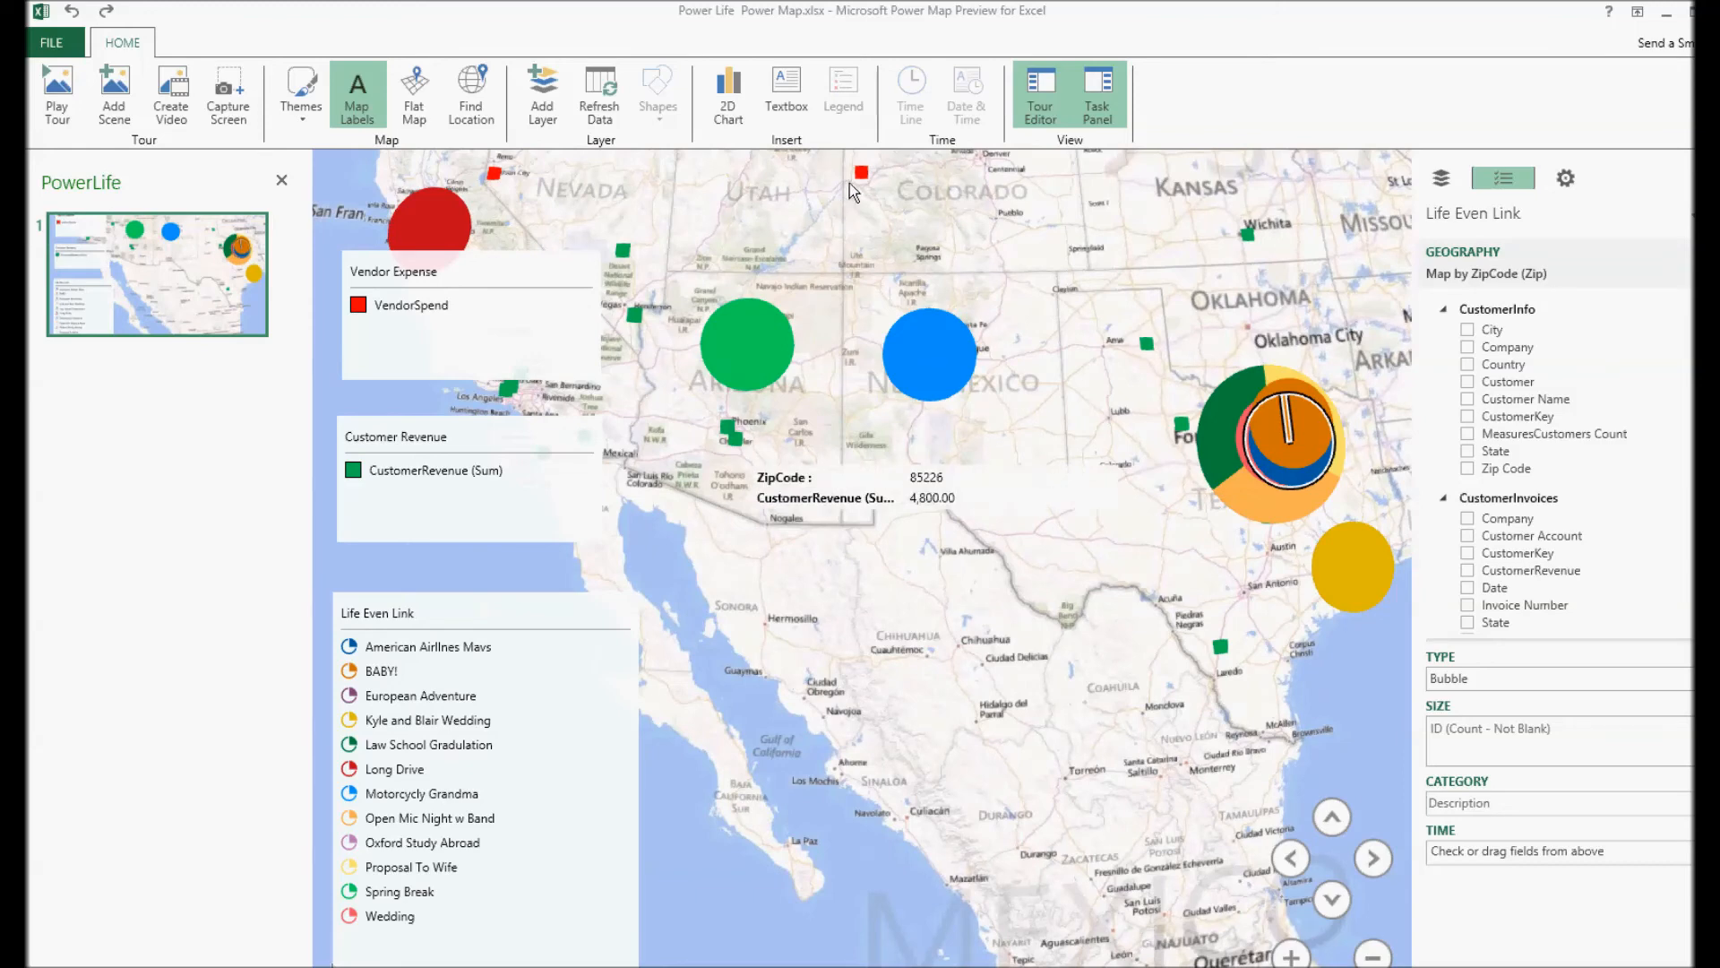
pyautogui.moveTo(860, 170)
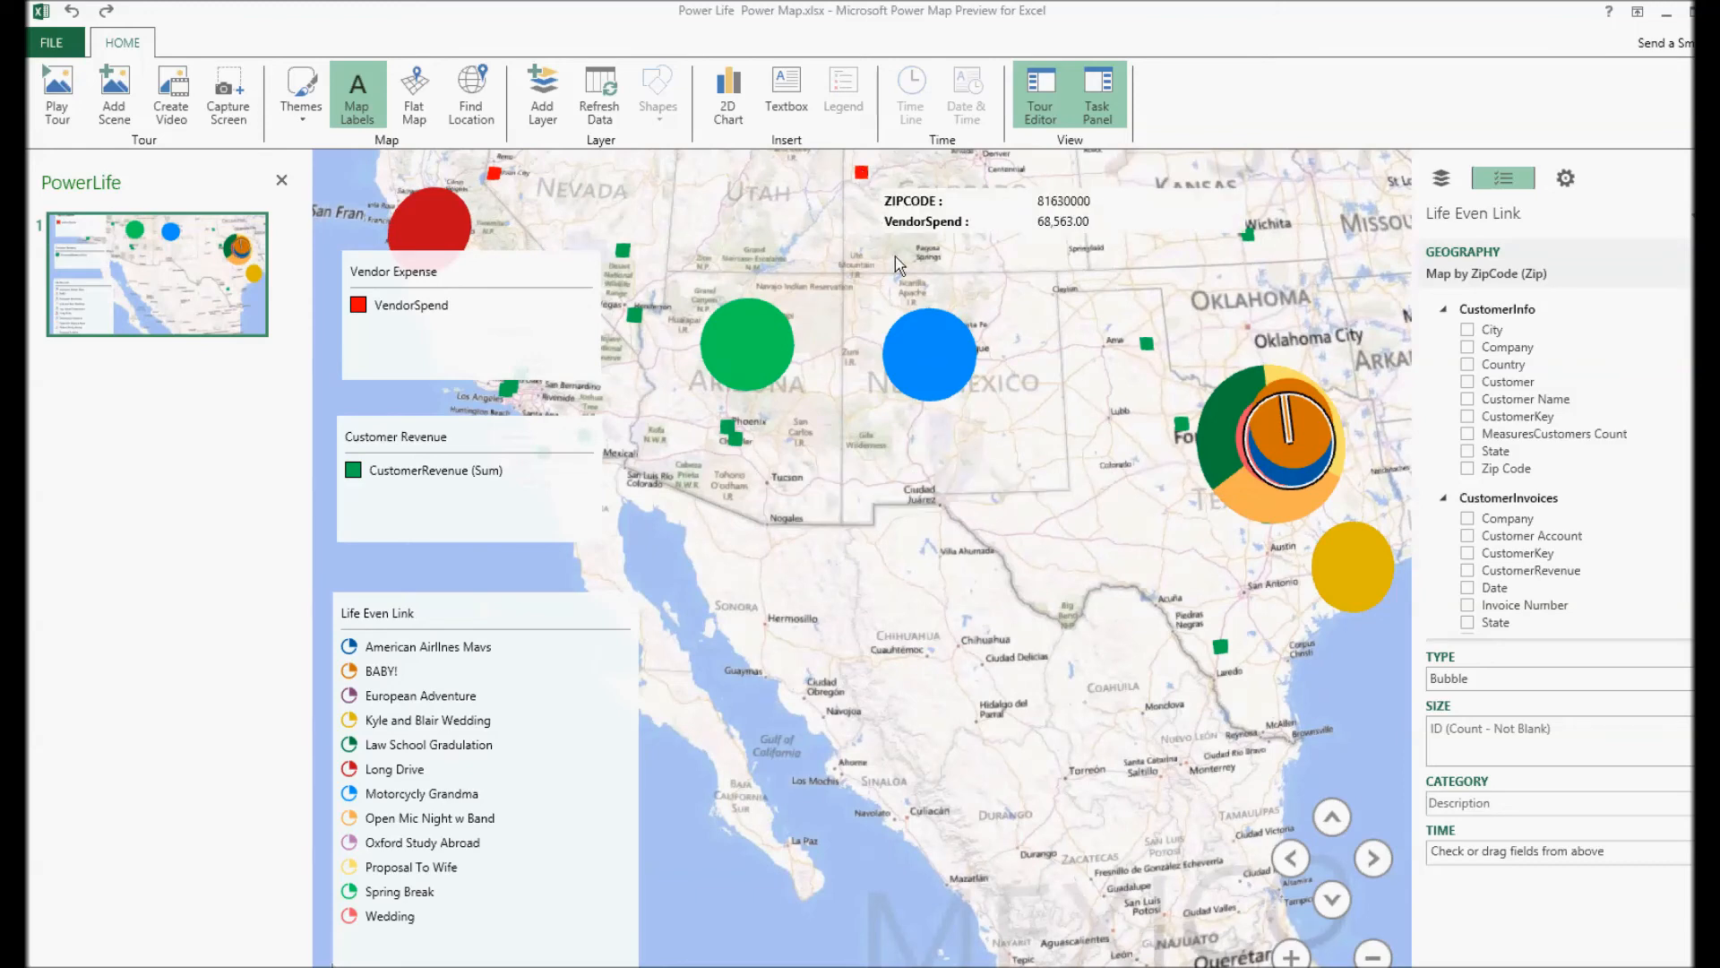
pyautogui.moveTo(934, 335)
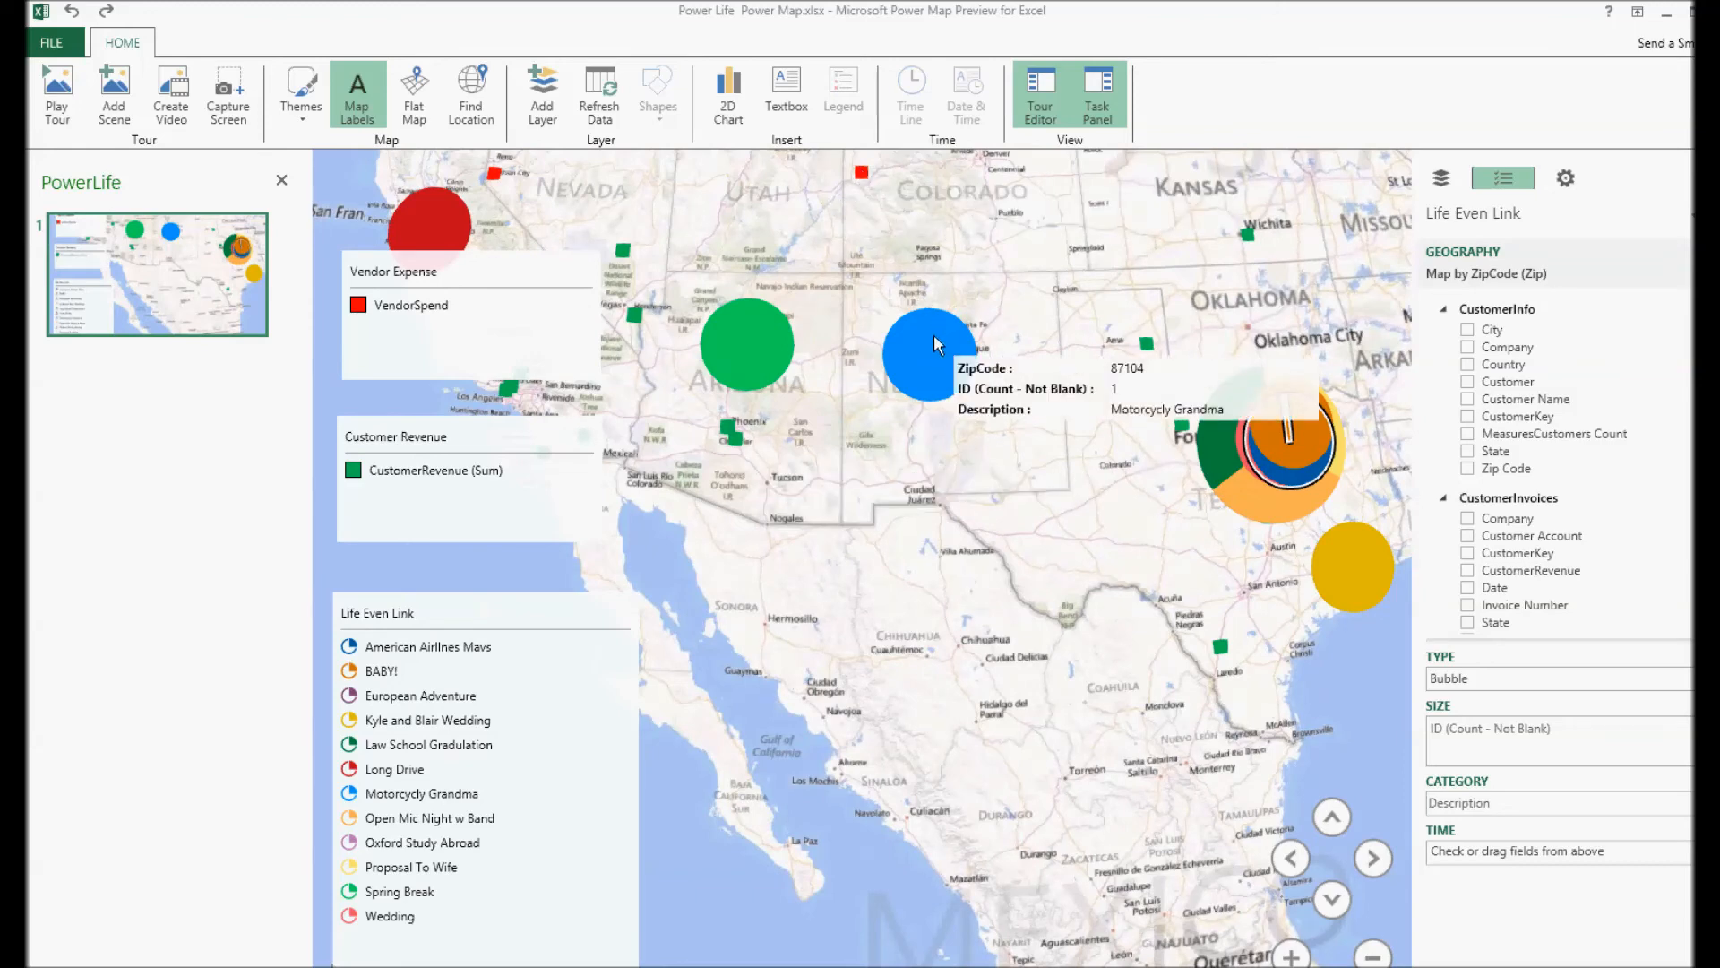
pyautogui.moveTo(749, 329)
pyautogui.moveTo(794, 331); pyautogui.dragTo(975, 331)
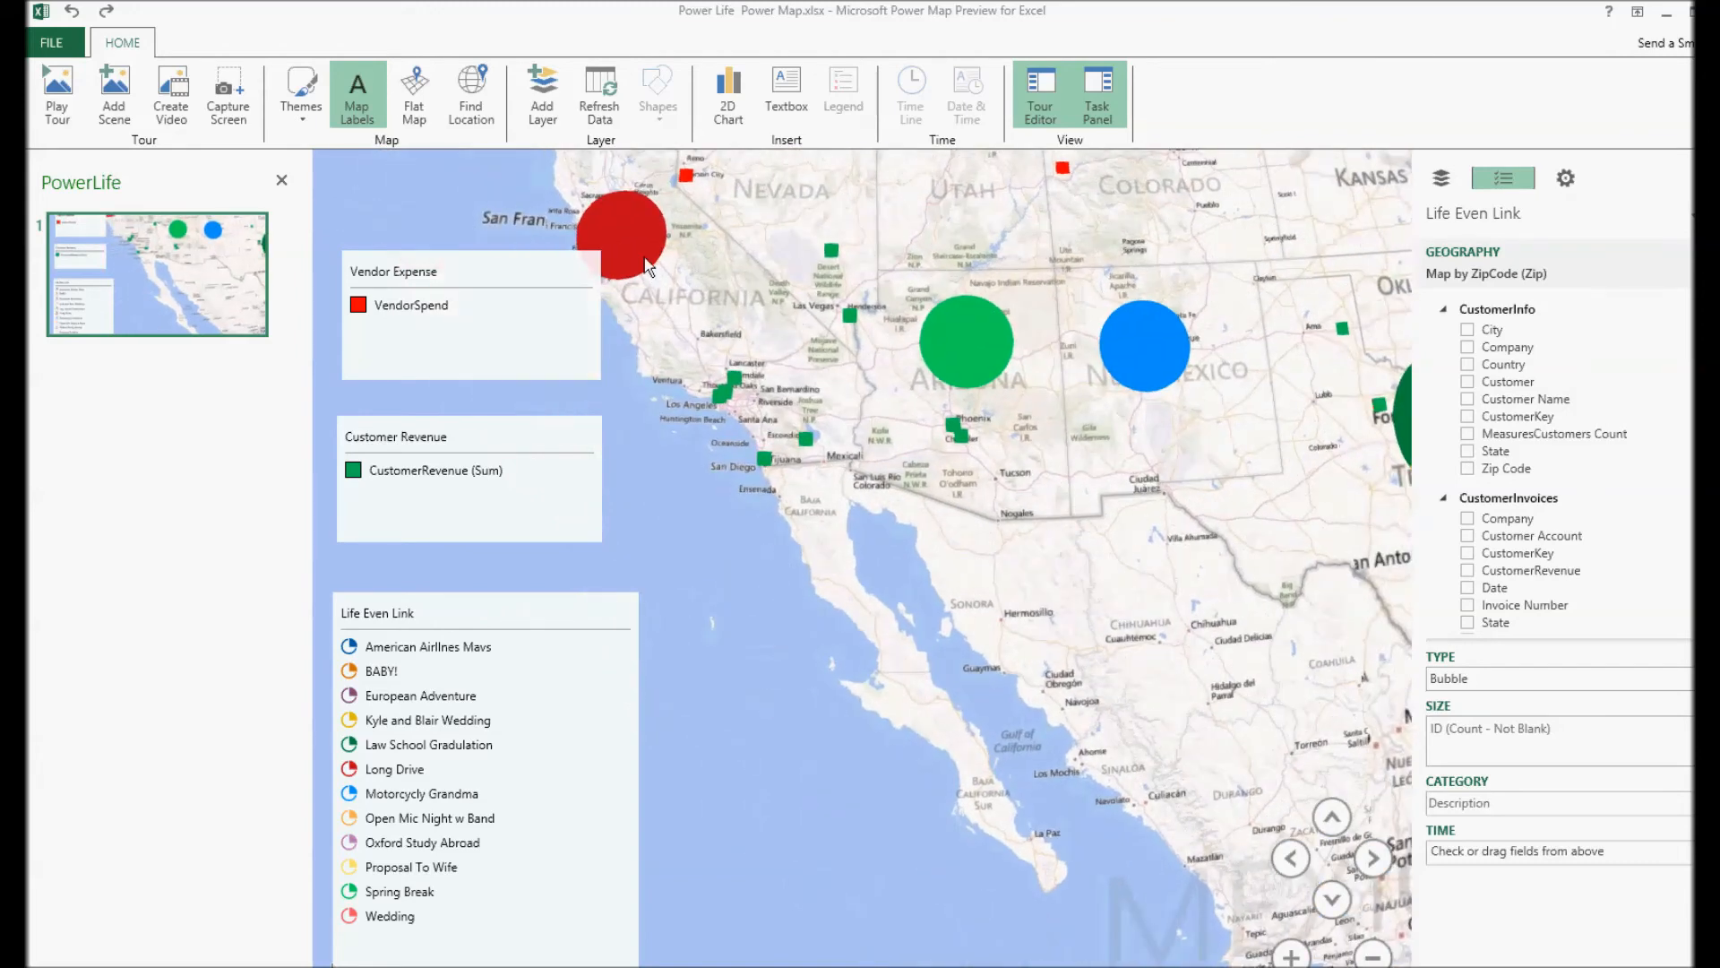
pyautogui.moveTo(641, 249)
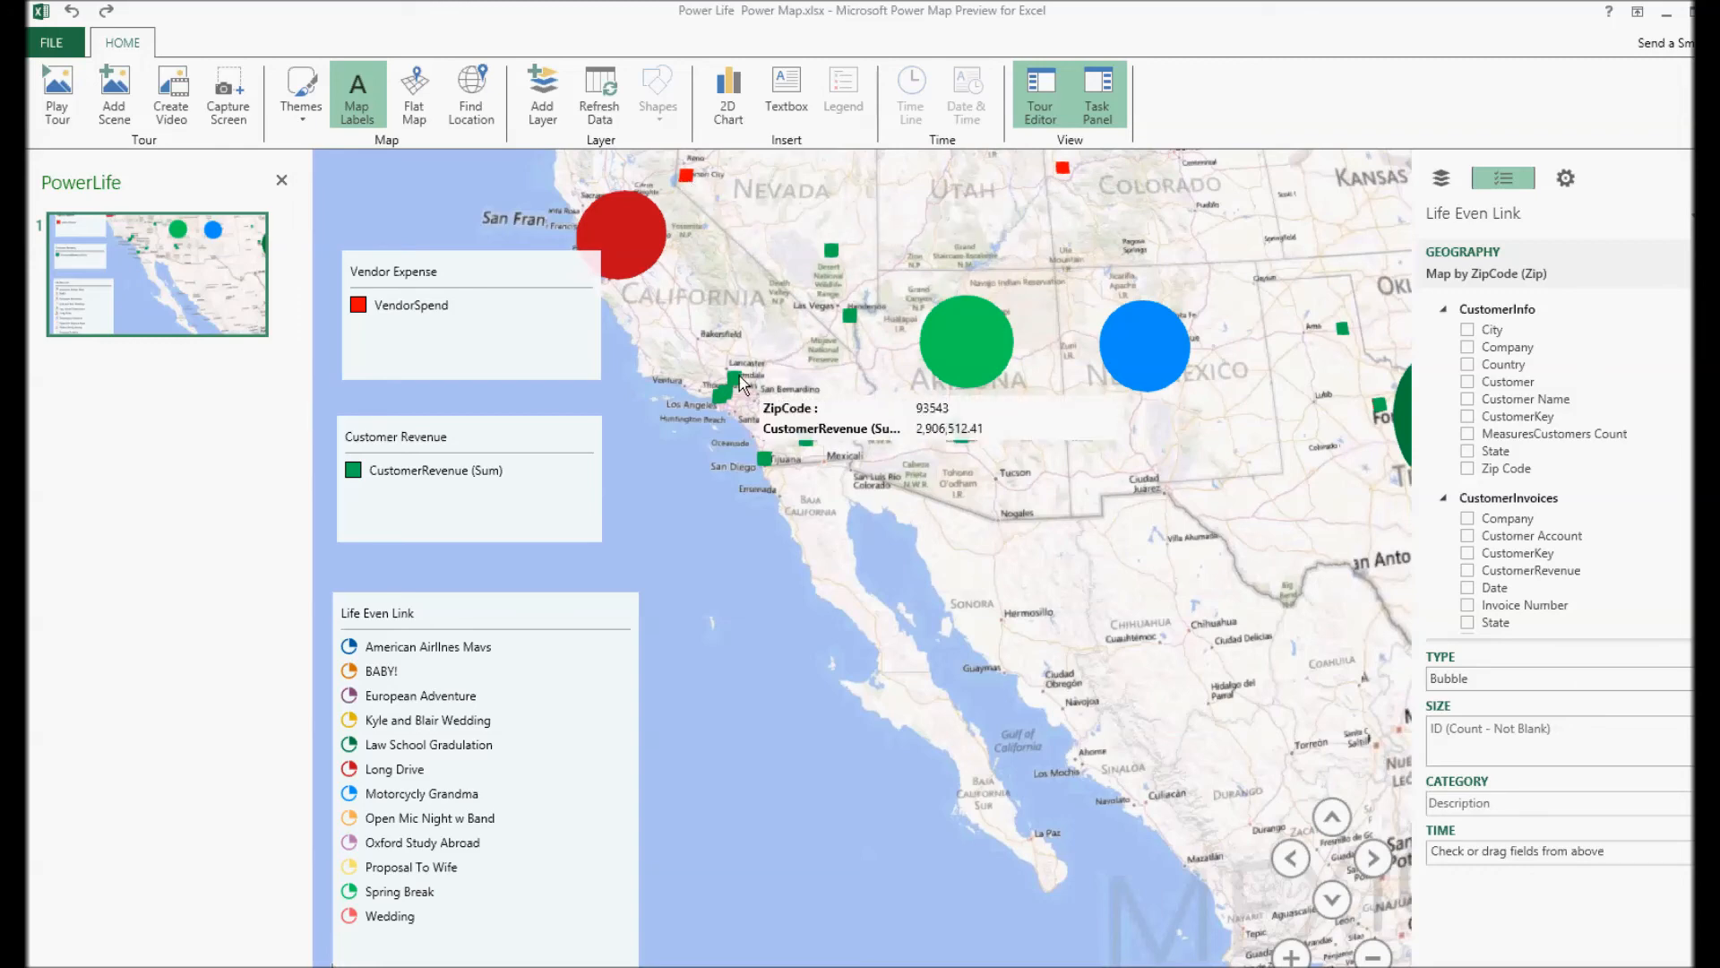
# Step: Look over the data across North America, view the list of map layers, and select the Customer Revenue and Vendor Expense legends
pyautogui.scroll(-4, 830, 335)
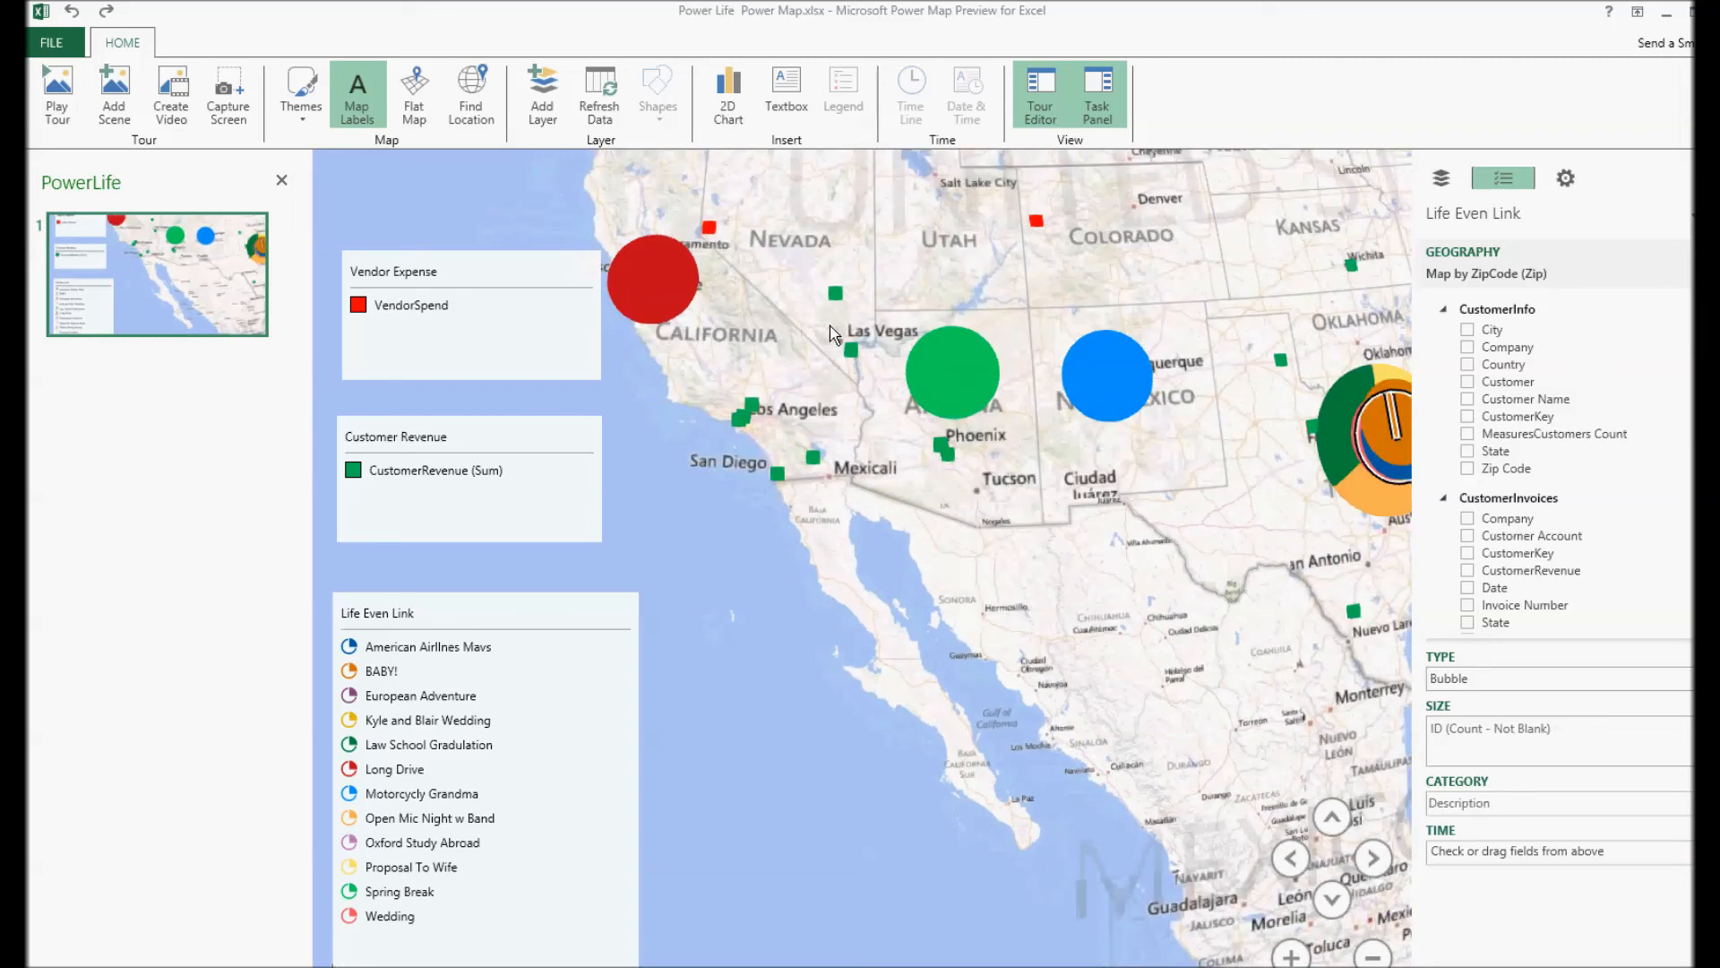
pyautogui.scroll(-2, 830, 335)
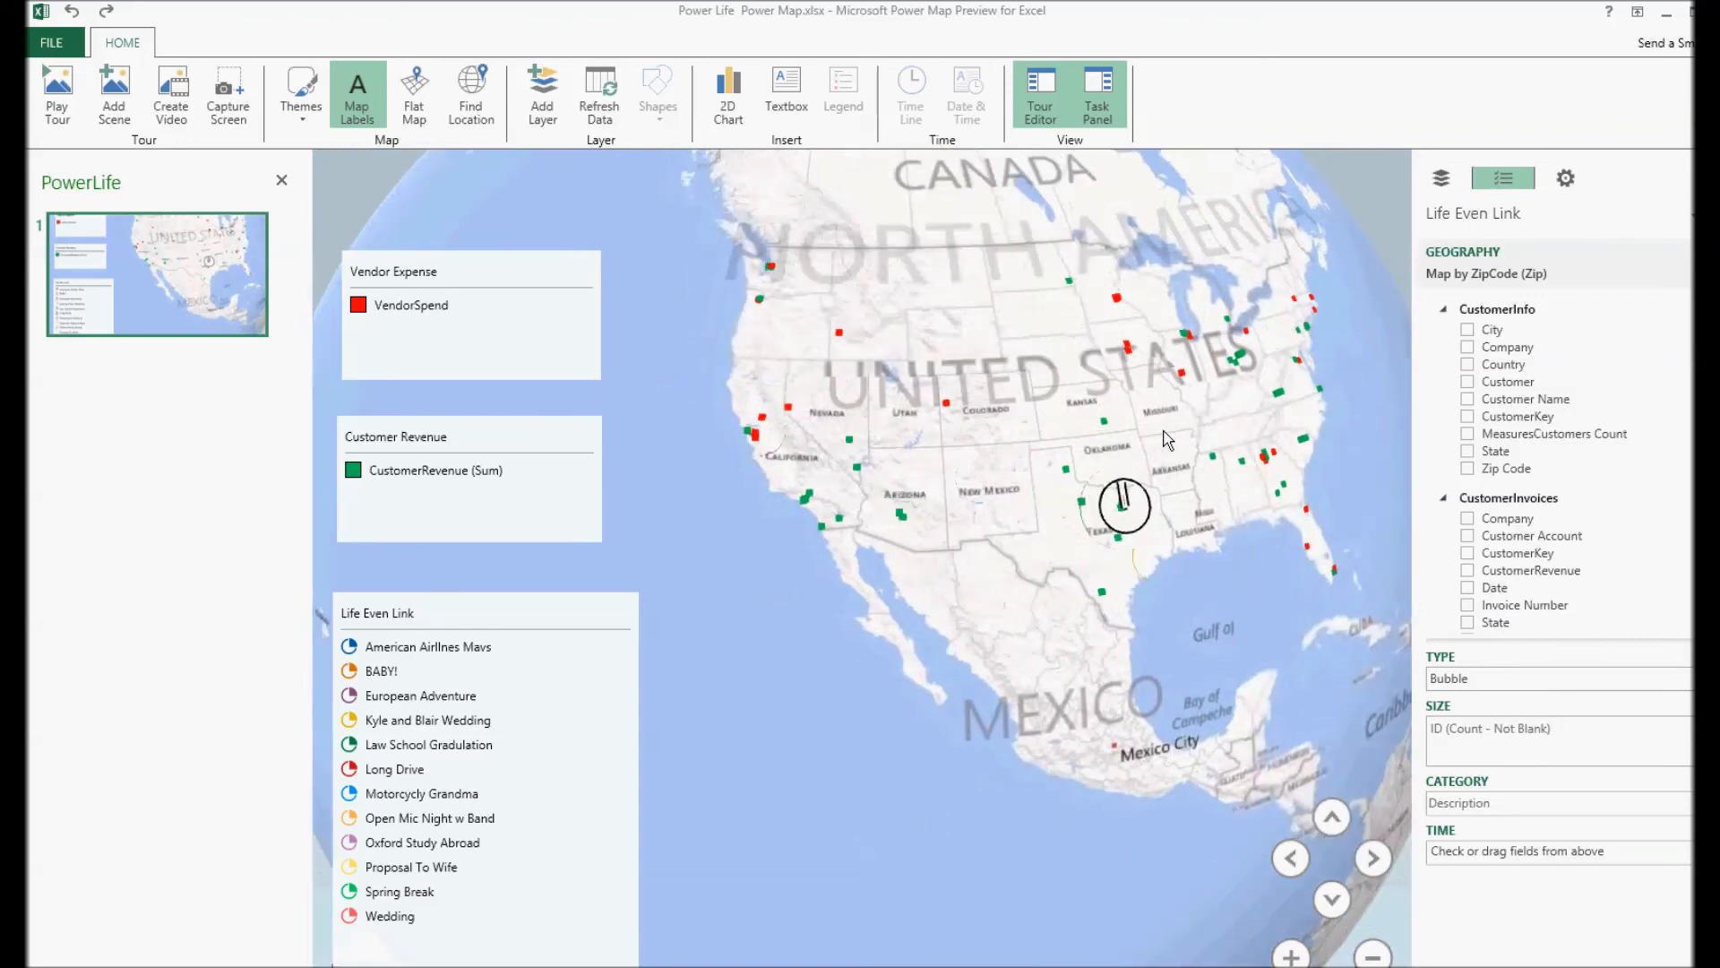
pyautogui.moveTo(1116, 397); pyautogui.dragTo(774, 574)
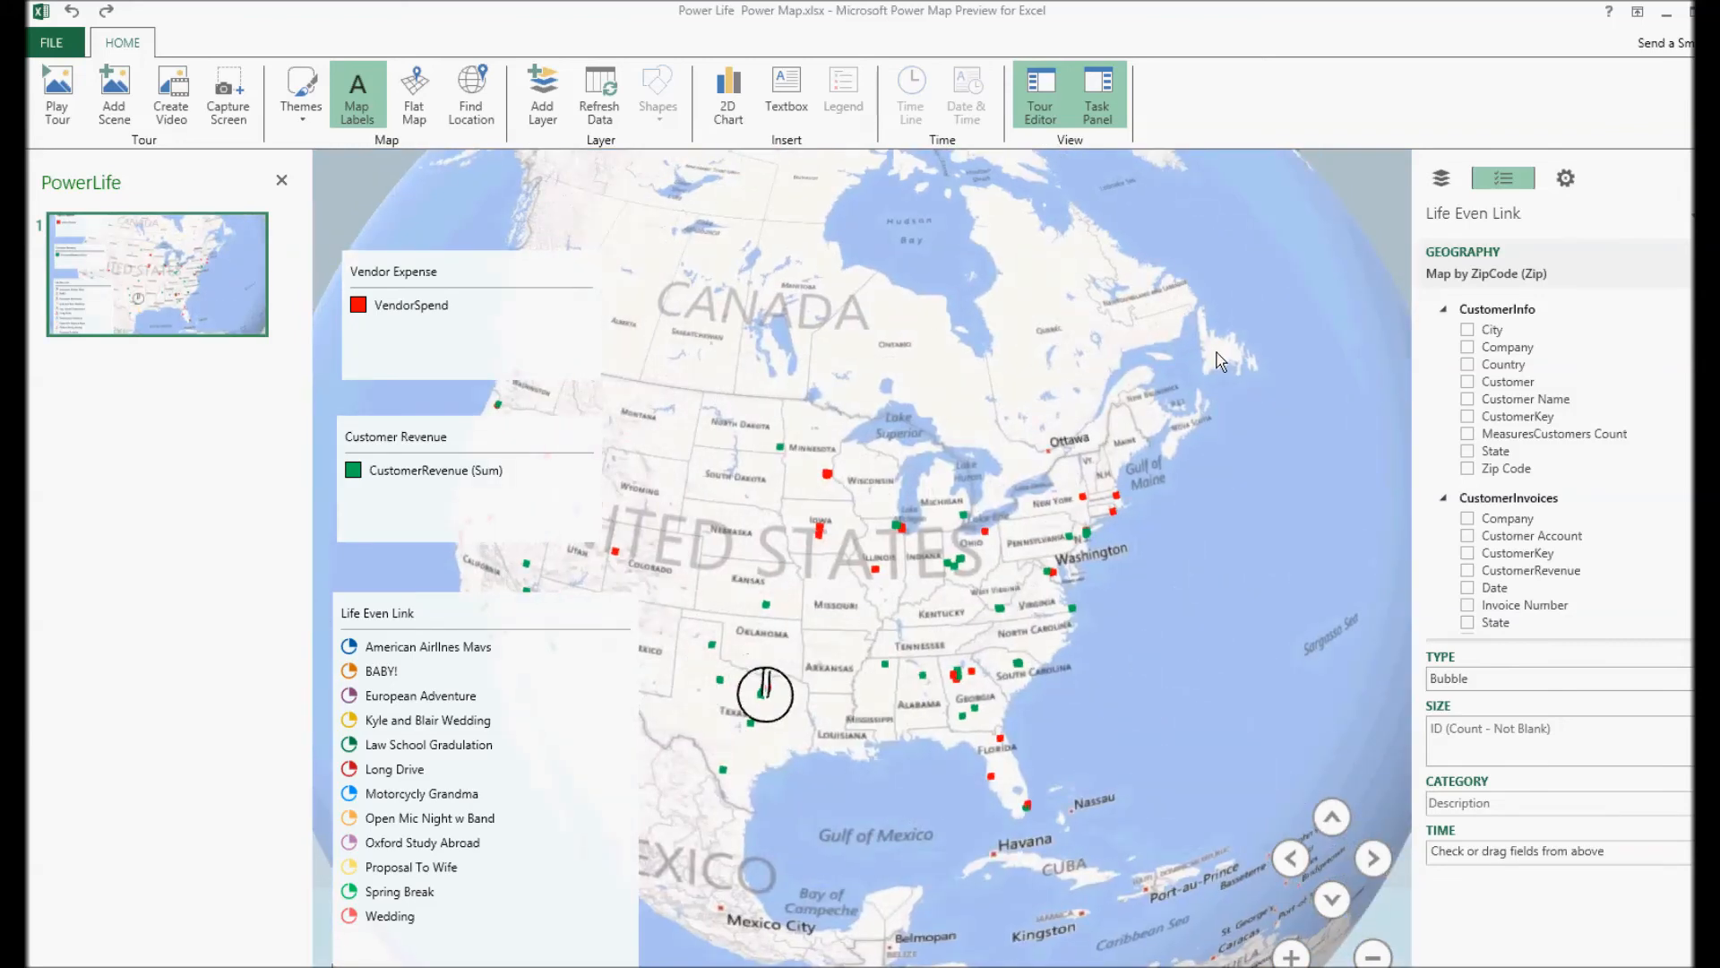
pyautogui.click(1689, 215)
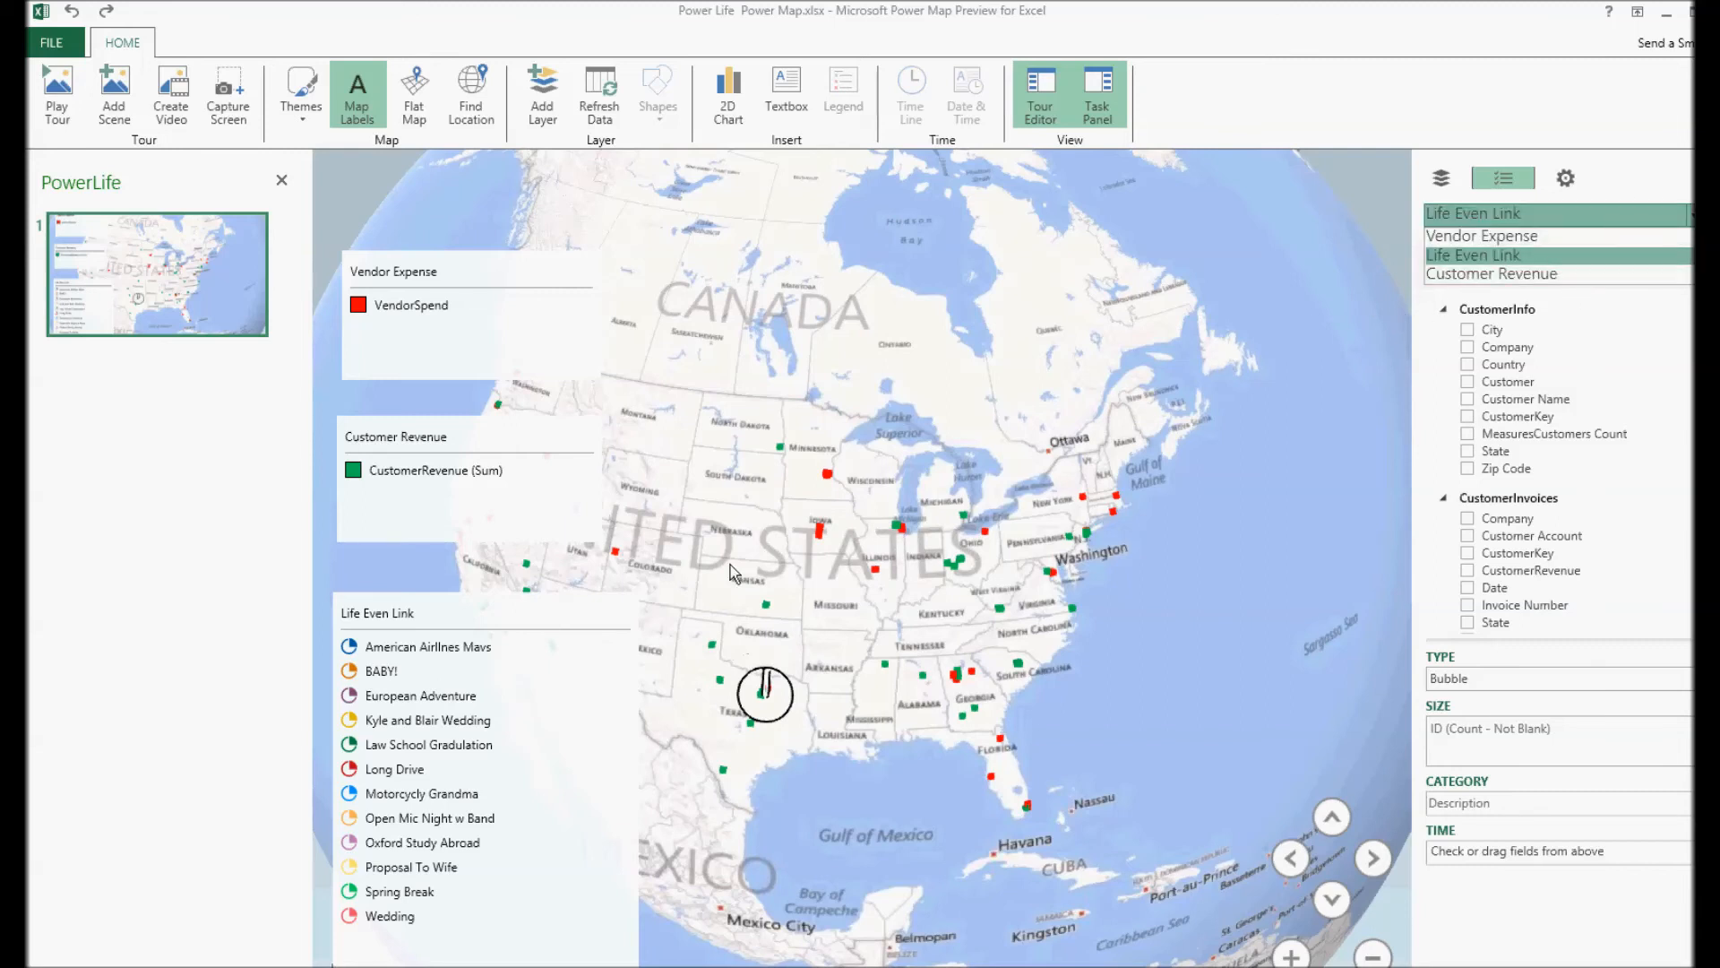
pyautogui.click(369, 481)
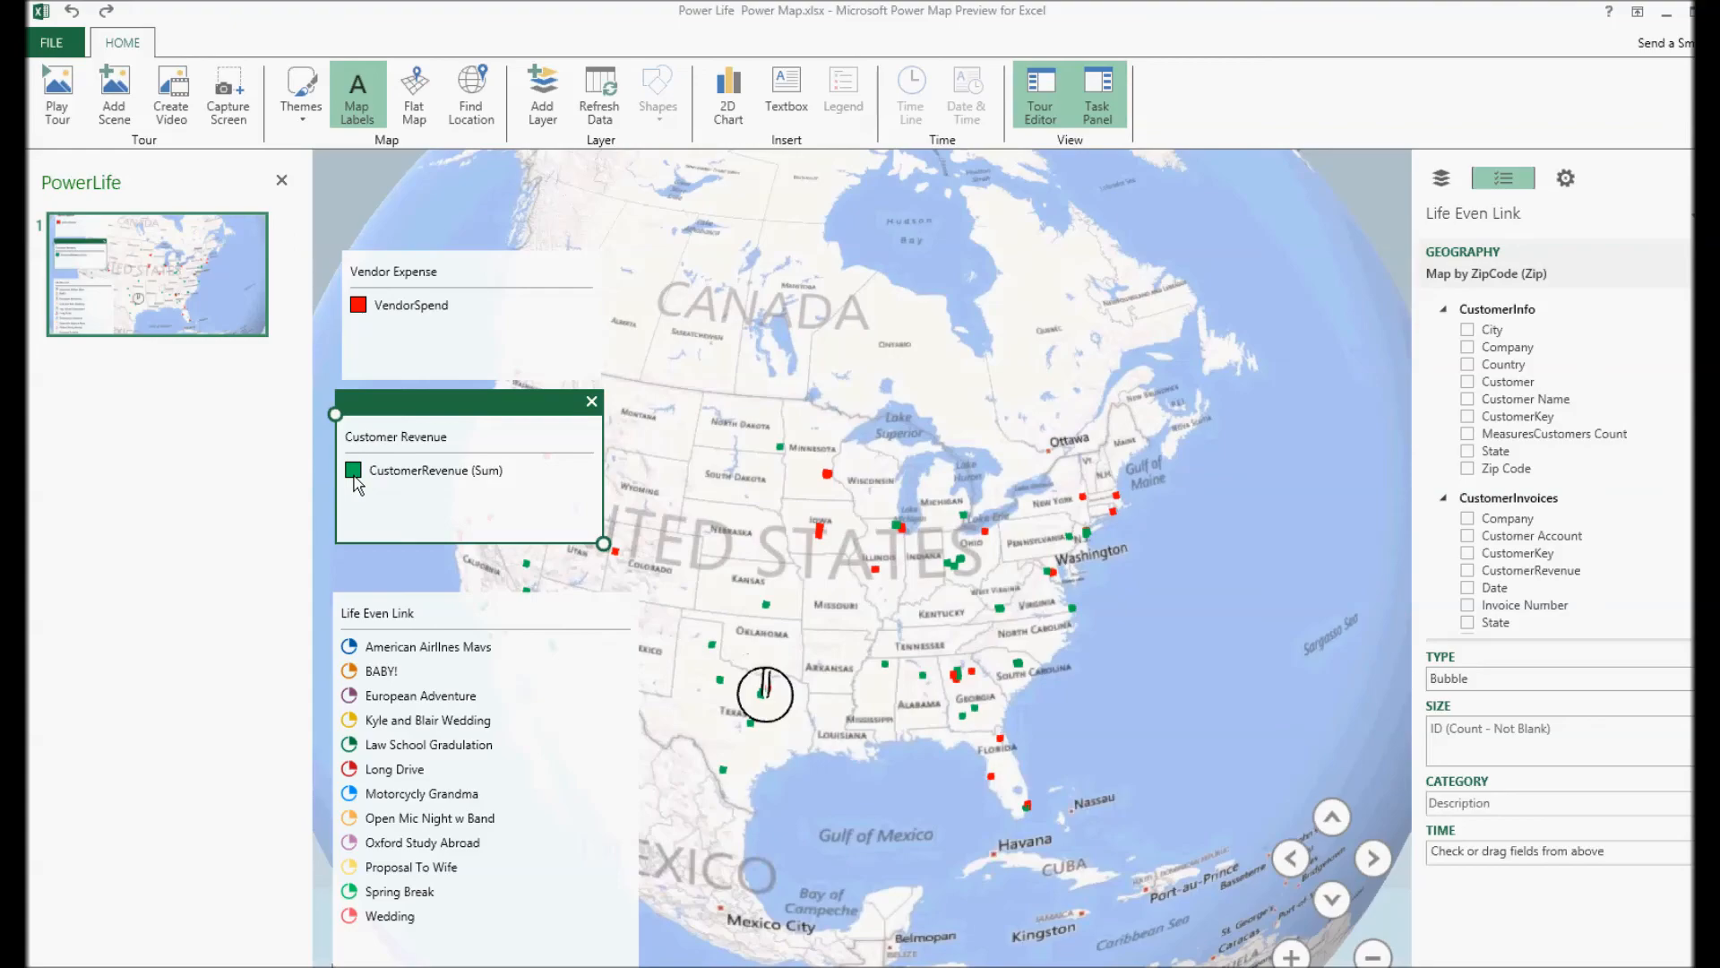
pyautogui.click(364, 337)
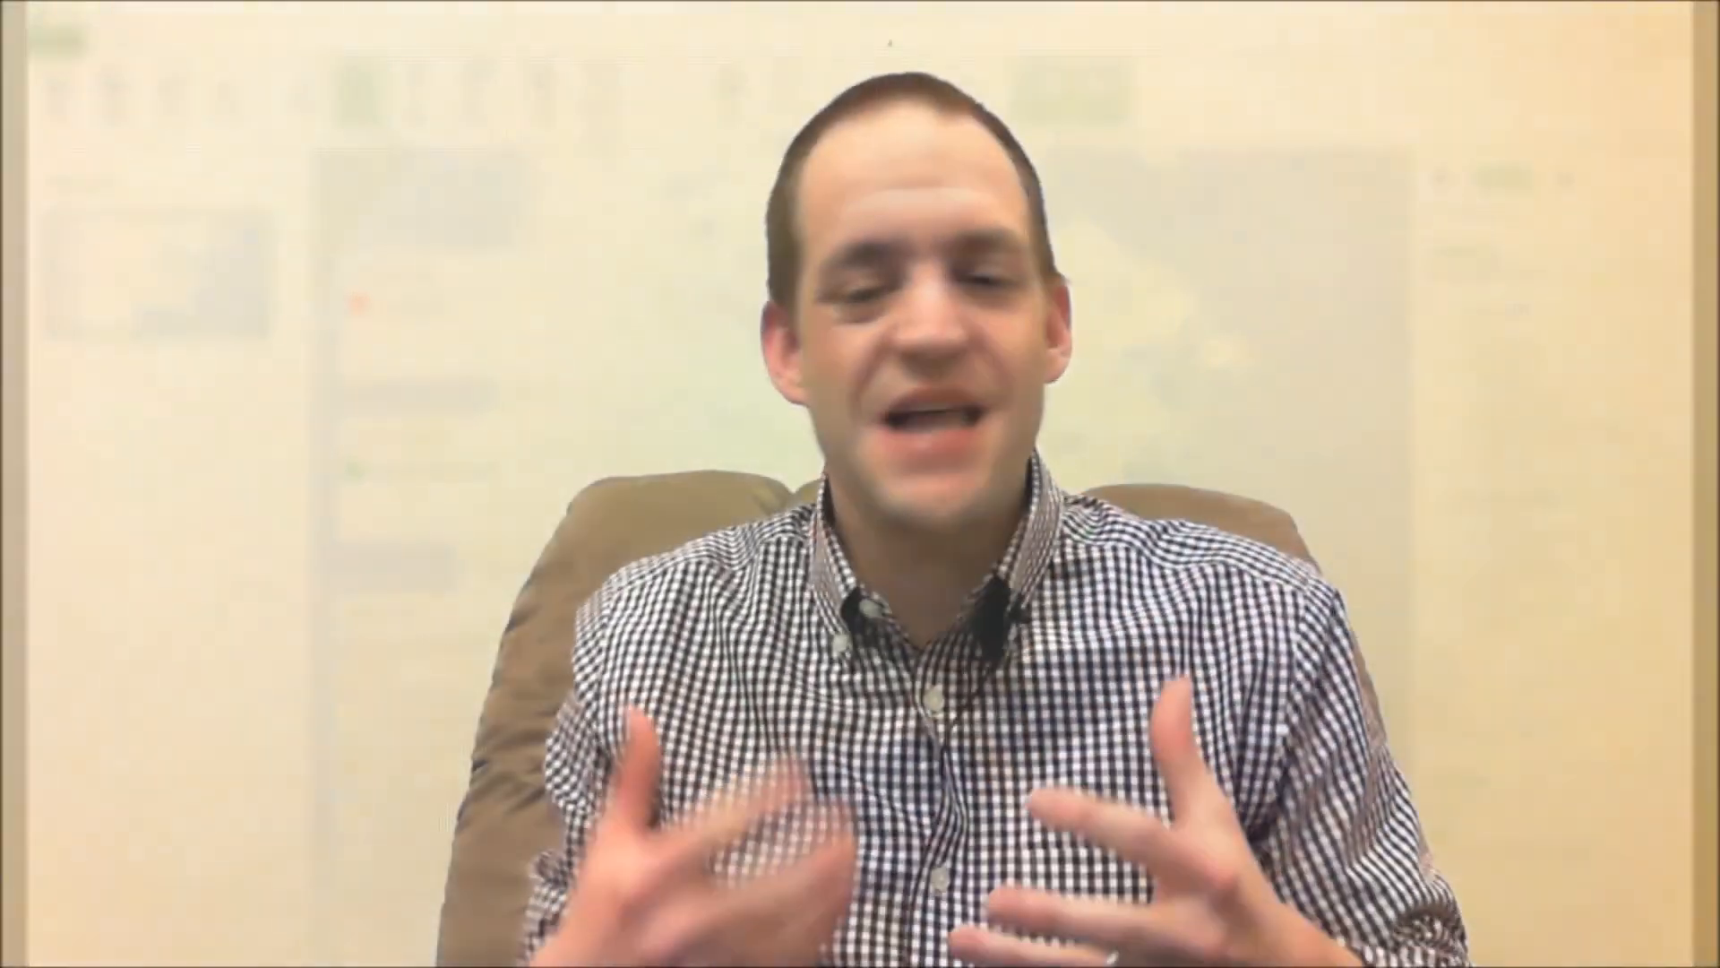